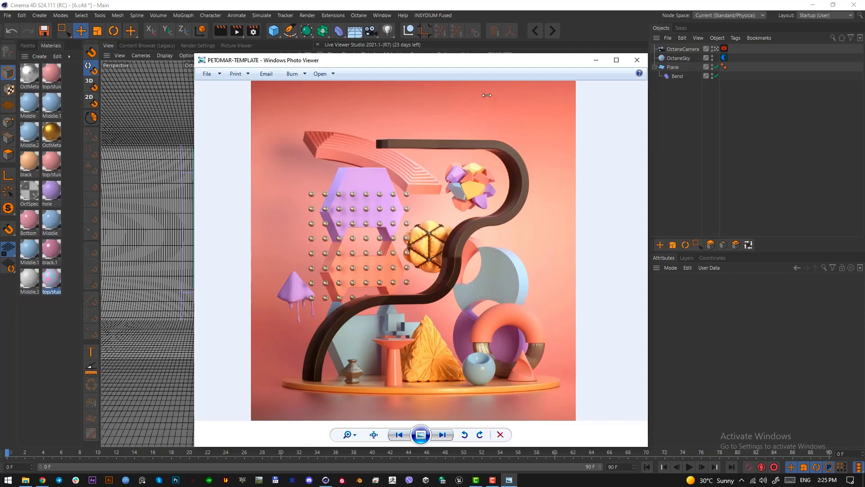
Move the reference image aside and inspect the image texture settings of the OctaneSky environment
drag(477, 63, 0, 68)
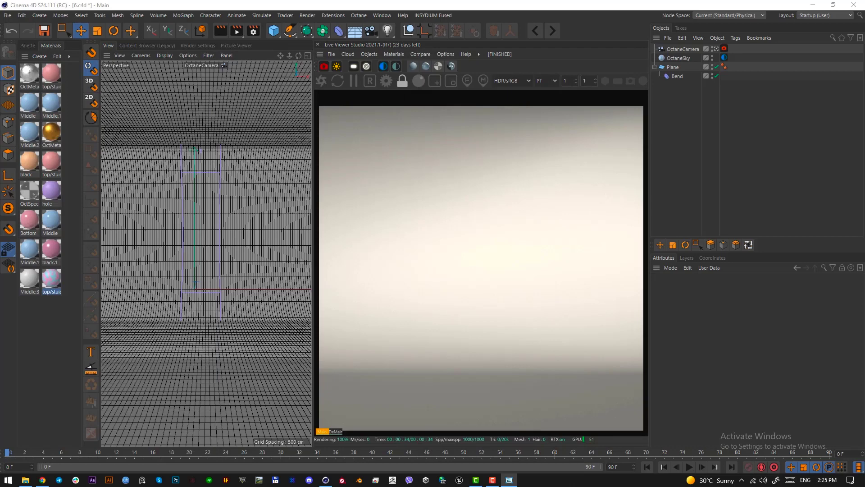
click(695, 119)
key(alt+Tab)
click(711, 119)
click(724, 58)
click(705, 340)
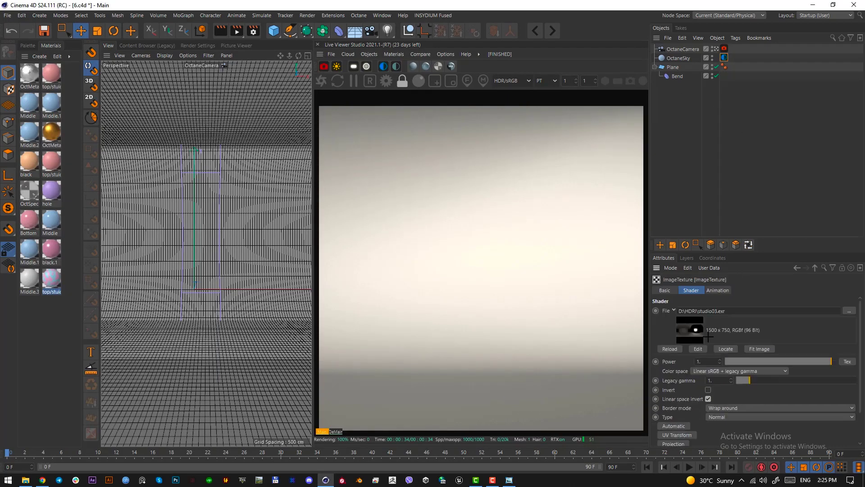
Undock the Octane Live Viewer, move it off the main layout and widen the perspective viewport
click(320, 54)
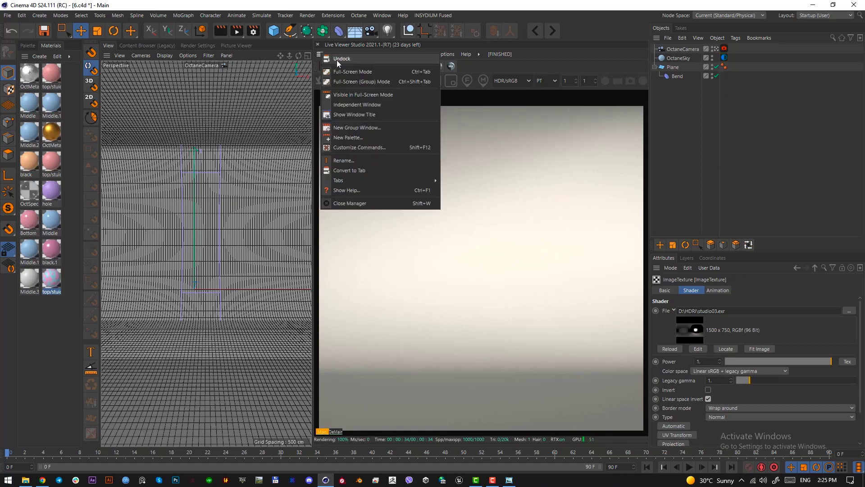
click(336, 61)
drag(545, 53, 0, 63)
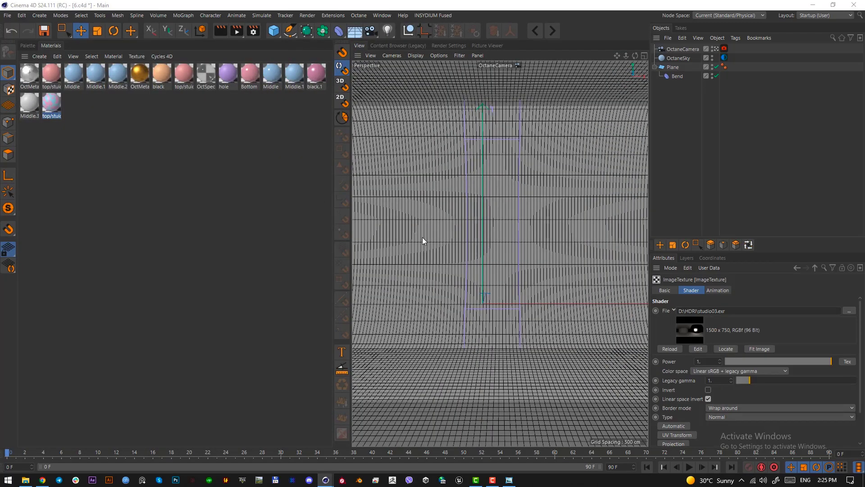
drag(333, 234, 83, 234)
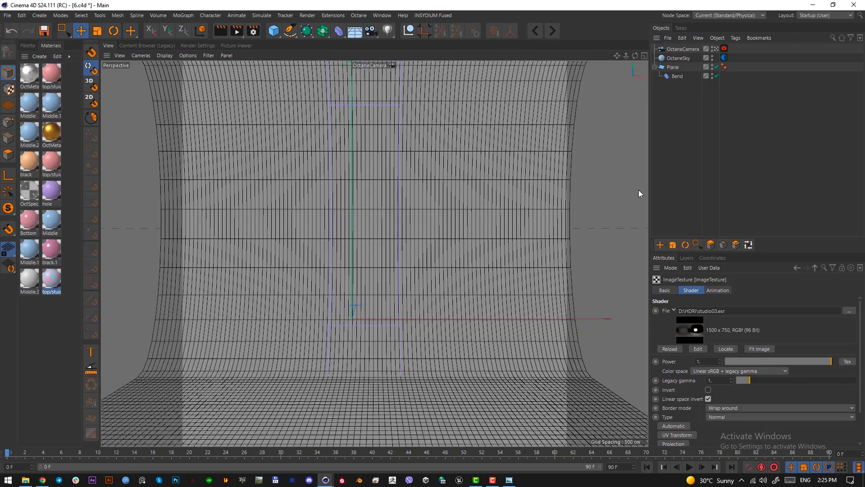
drag(649, 193, 645, 193)
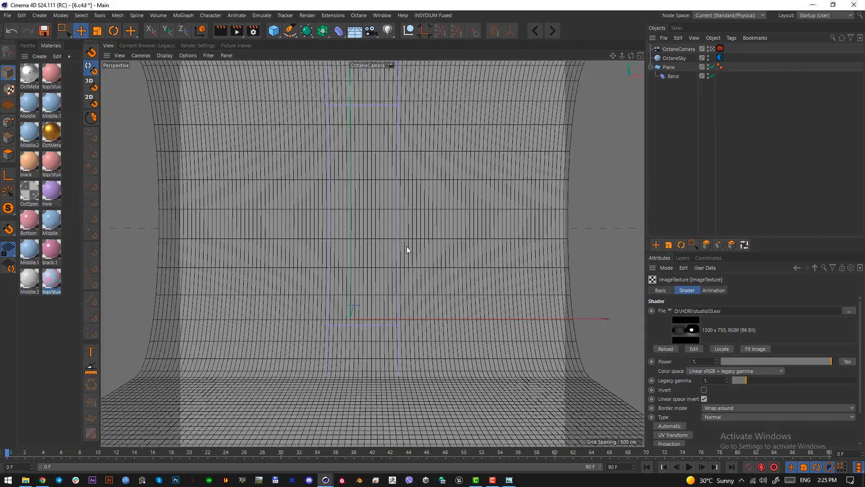
Copy the round platform cylinder from the 1.c4d project into 6.c4d
click(557, 28)
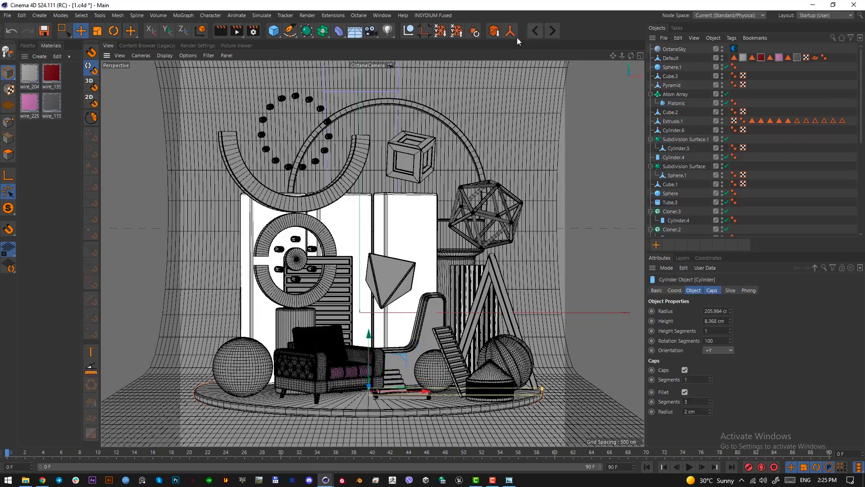
click(536, 31)
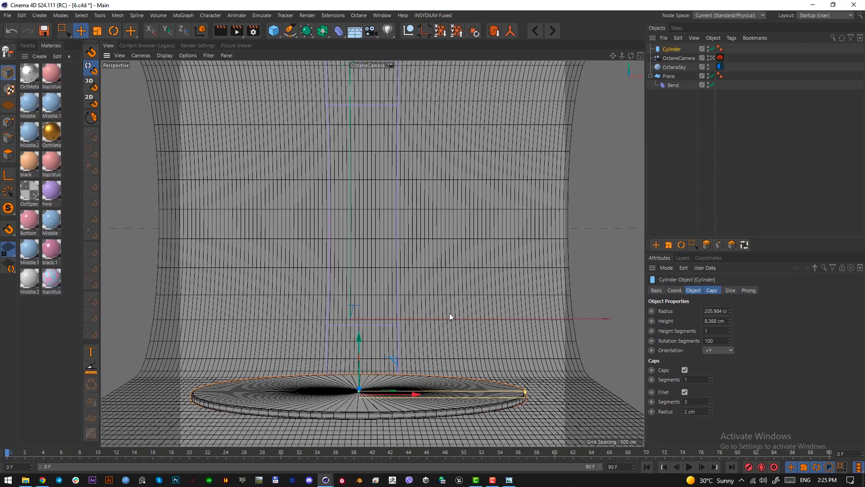
Bring up the PETOMAR-TEMPLATE reference and frame its stacked hexagon panels with a screenshot selection
key(alt+Tab)
drag(349, 93, 349, 67)
key(Print)
drag(249, 379, 341, 172)
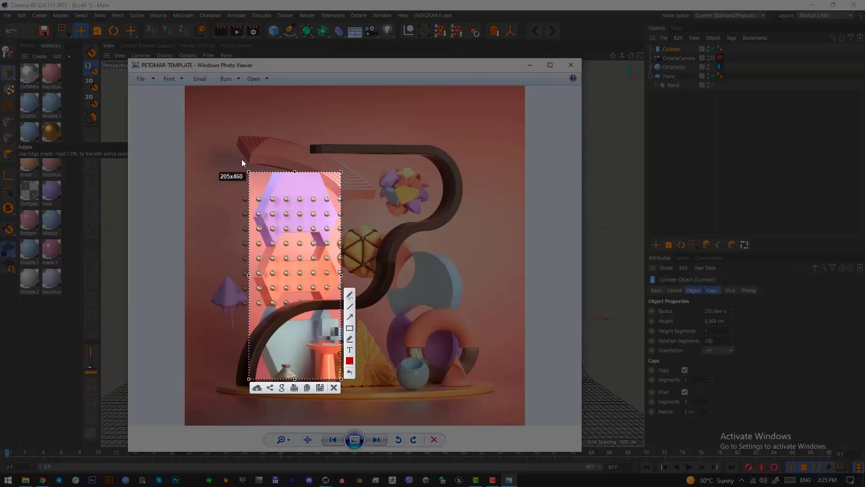
mouse_move(241, 159)
mouse_down()
mouse_move(356, 265)
mouse_move(354, 257)
mouse_move(347, 391)
mouse_move(355, 393)
mouse_up()
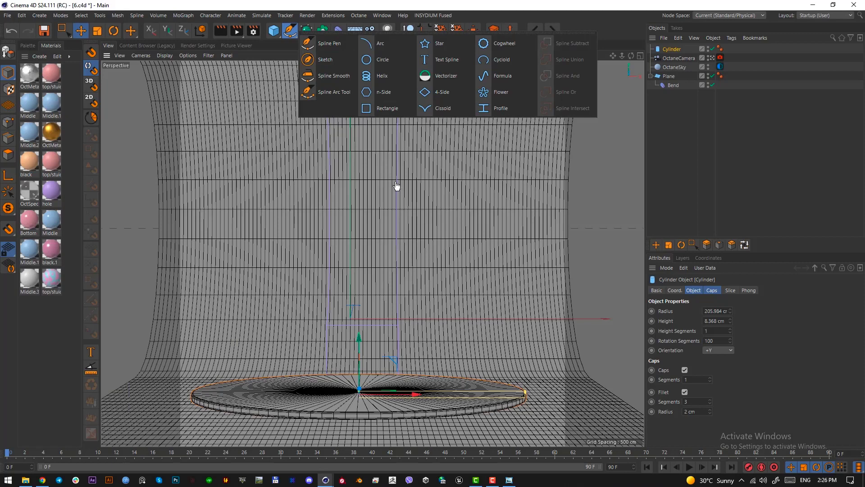
Add a six-sided n-Side spline, scale it to roughly half size and raise it above the platform
click(398, 91)
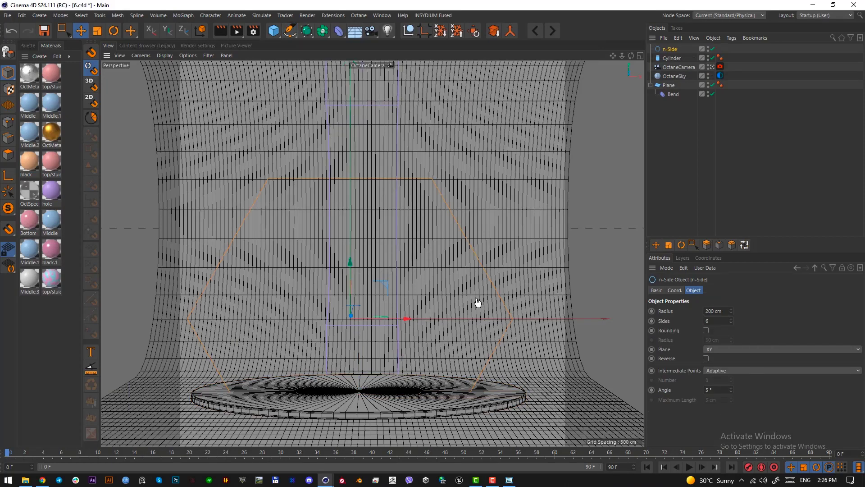
key(t)
drag(502, 249, 319, 281)
key(e)
drag(436, 246, 437, 150)
drag(459, 307, 458, 306)
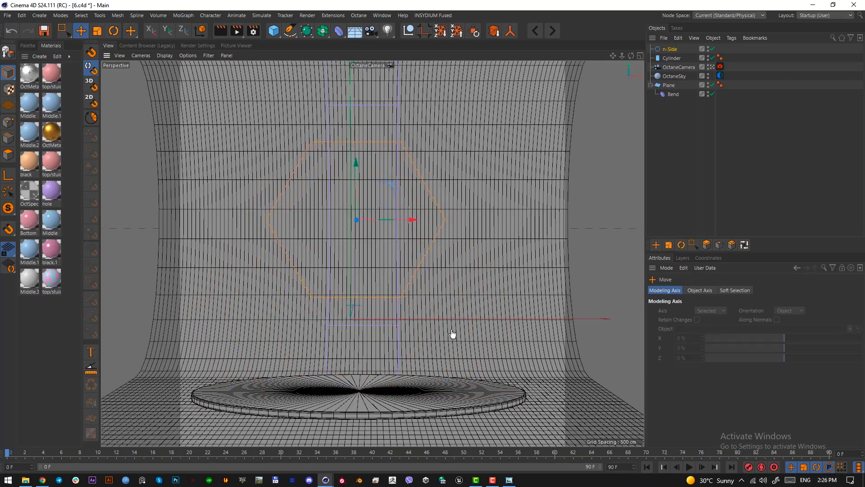
Place the n-Side spline inside an Extrude generator
click(307, 31)
alt+click(446, 50)
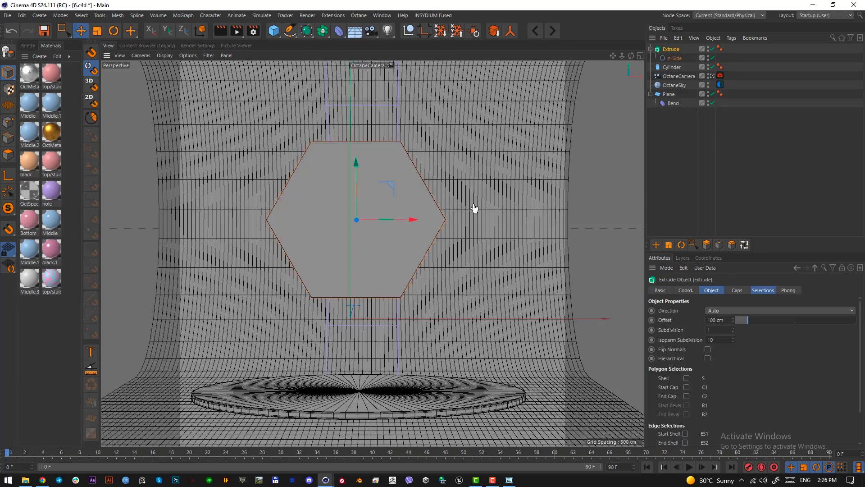
key(r)
drag(373, 219, 433, 216)
key(ctrl+z)
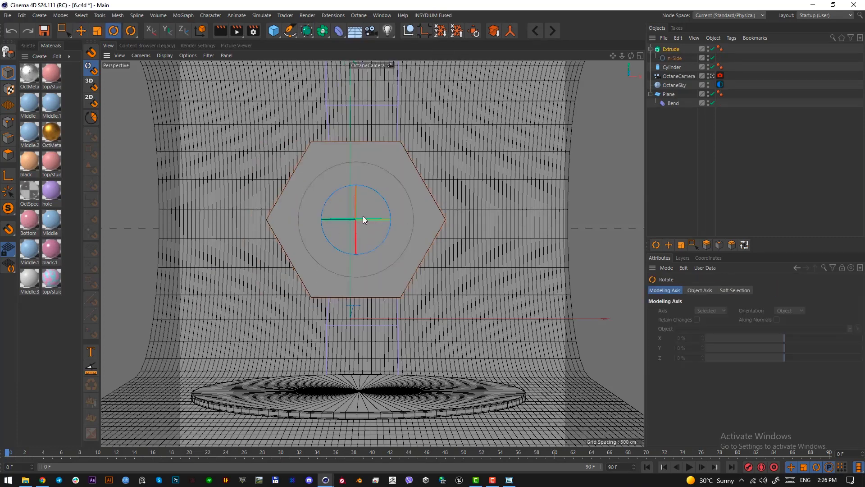
Set the hexagon Extrude's offset to 30 cm
click(668, 49)
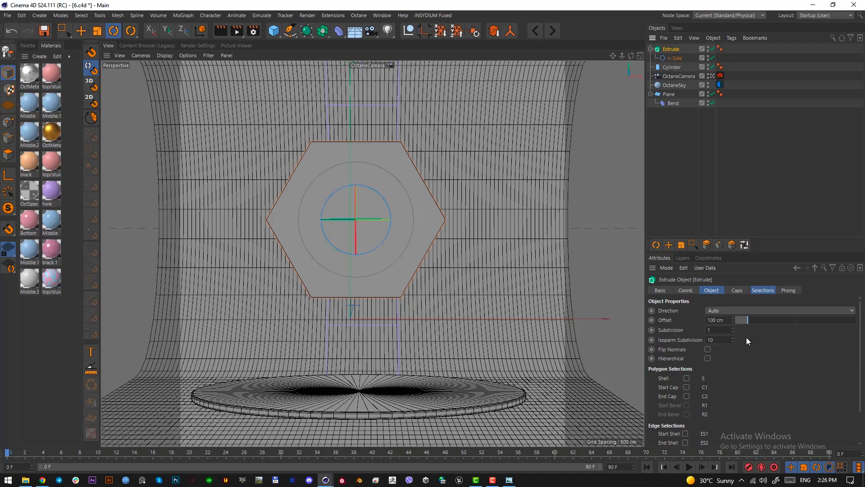
double_click(714, 319)
text(30)
key(Return)
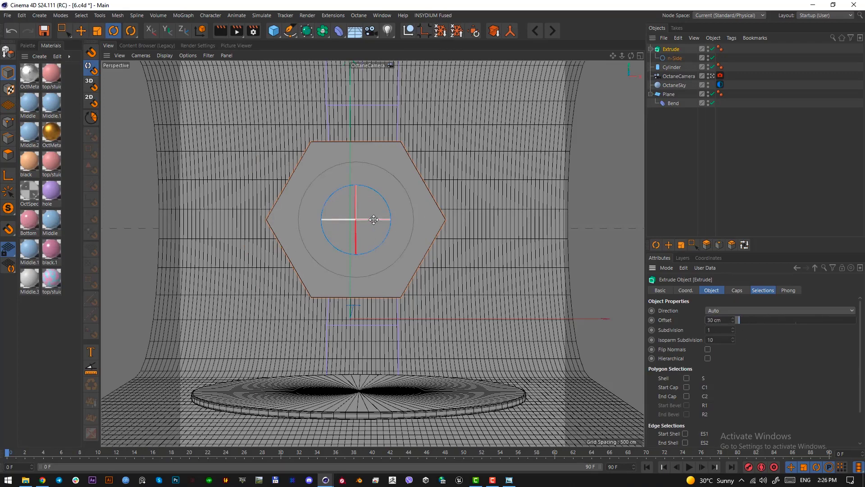
drag(387, 220, 429, 221)
key(ctrl+z)
Scale the extruded hexagon down and move it higher above the platform
key(t)
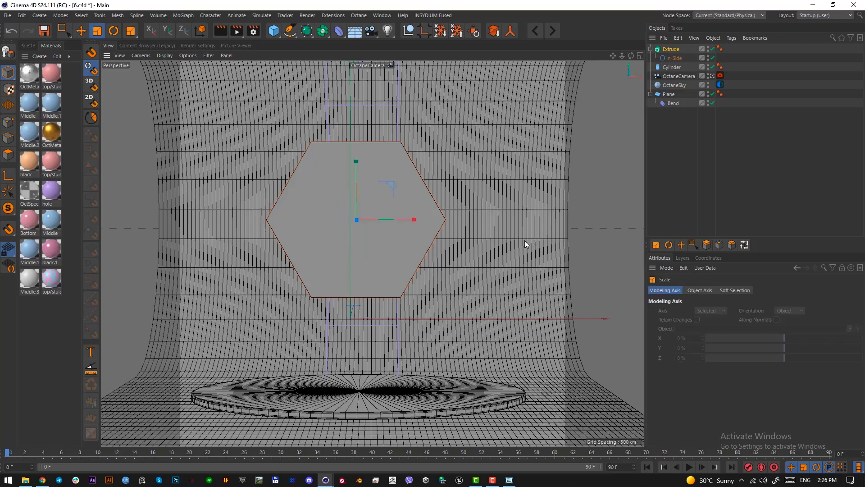
drag(525, 239, 397, 221)
key(e)
drag(356, 181, 360, 128)
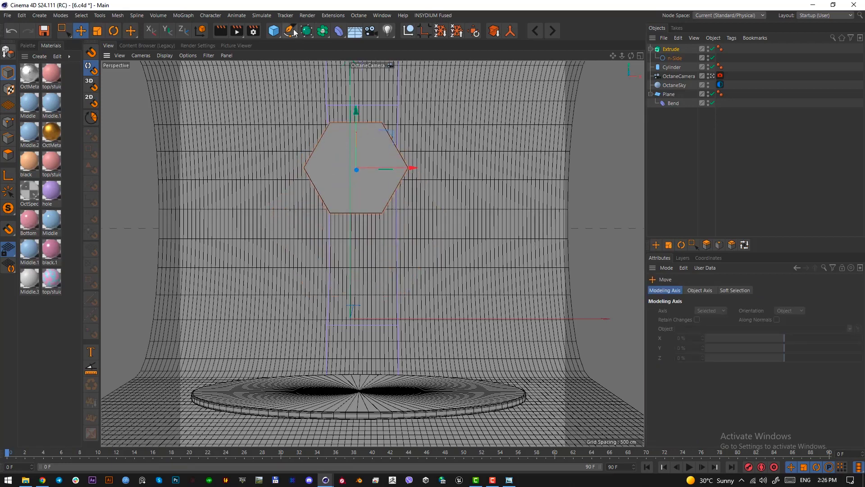
Put the extruded hexagon inside a MoGraph Cloner and set the cloner's mode to Linear
click(183, 15)
alt+click(192, 27)
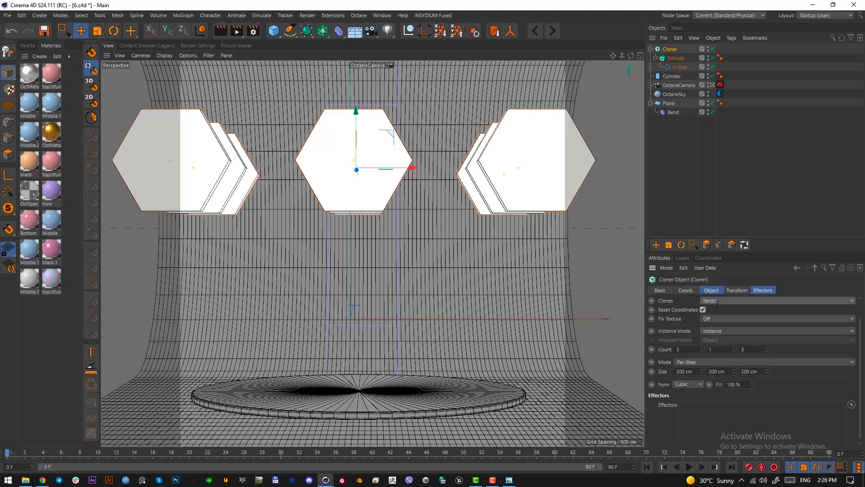
click(722, 331)
click(680, 325)
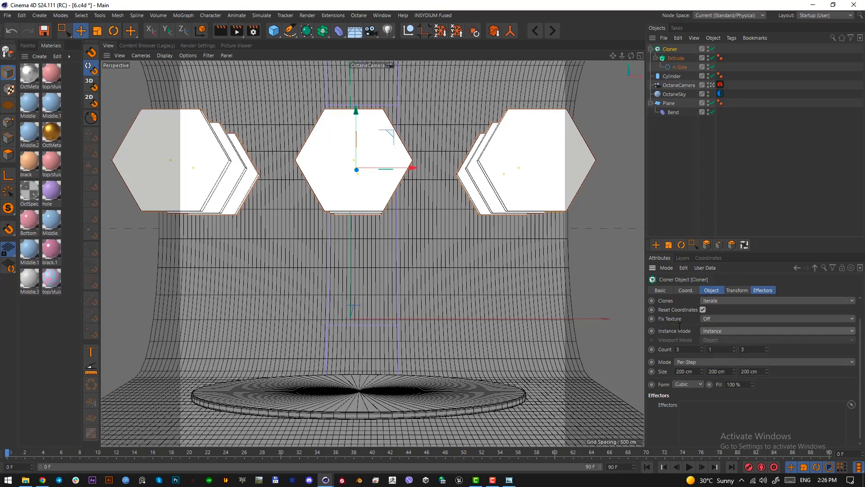
scroll(711, 290, up, 1)
click(777, 311)
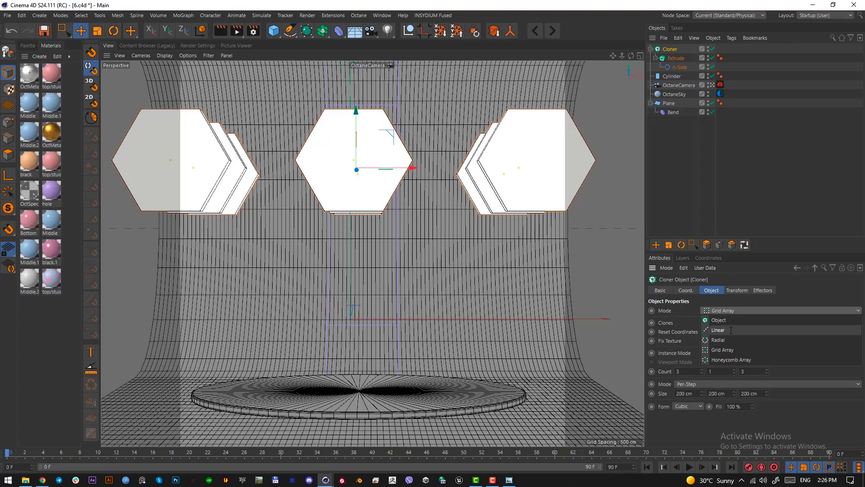
click(730, 328)
Lower the cloner toward the platform and set its Y position step to 82 cm so the hexagons overlap
drag(356, 118, 359, 262)
click(690, 423)
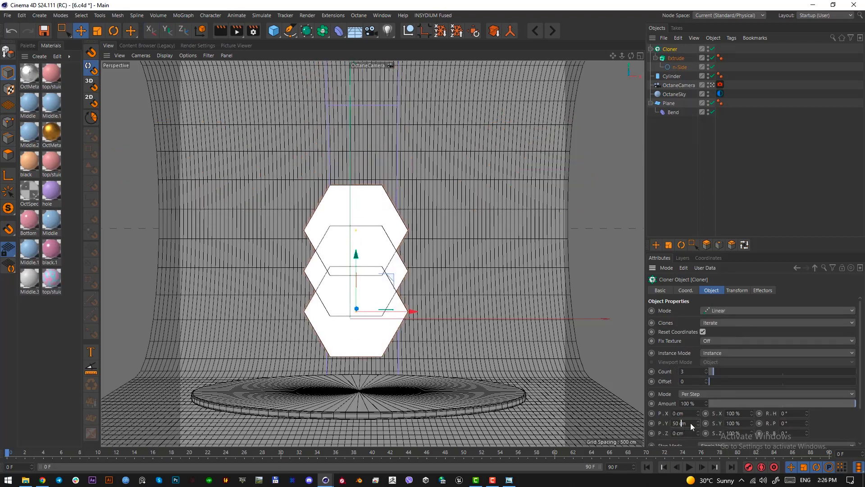
scroll(686, 422, up, 20)
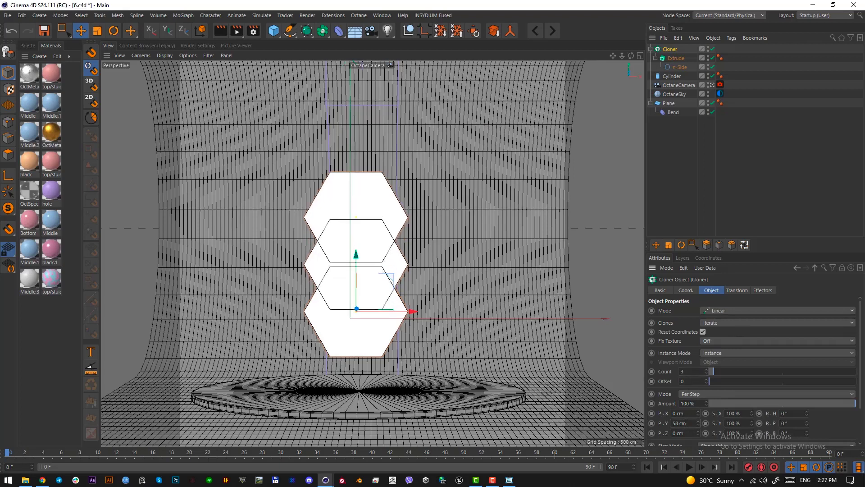
scroll(686, 423, up, 5)
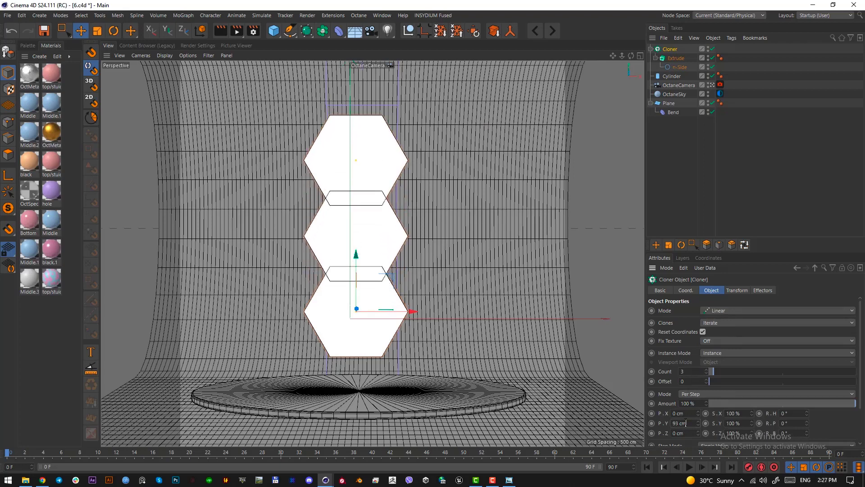
scroll(686, 423, up, 13)
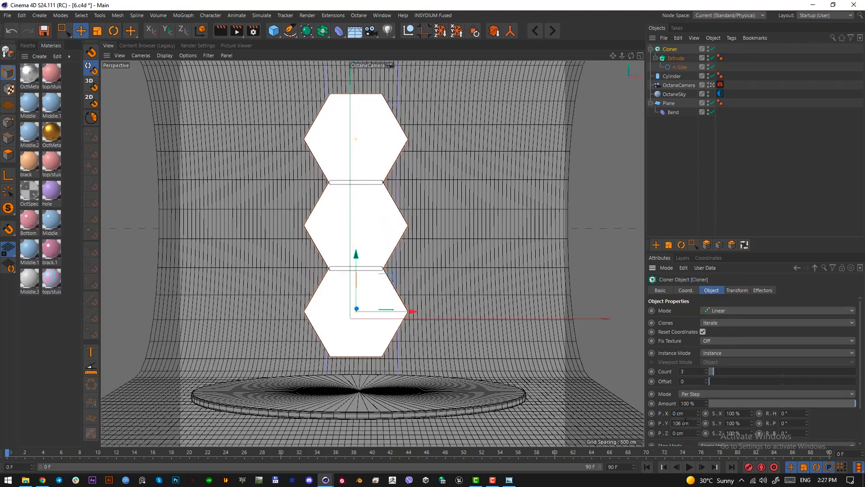
scroll(684, 422, up, 5)
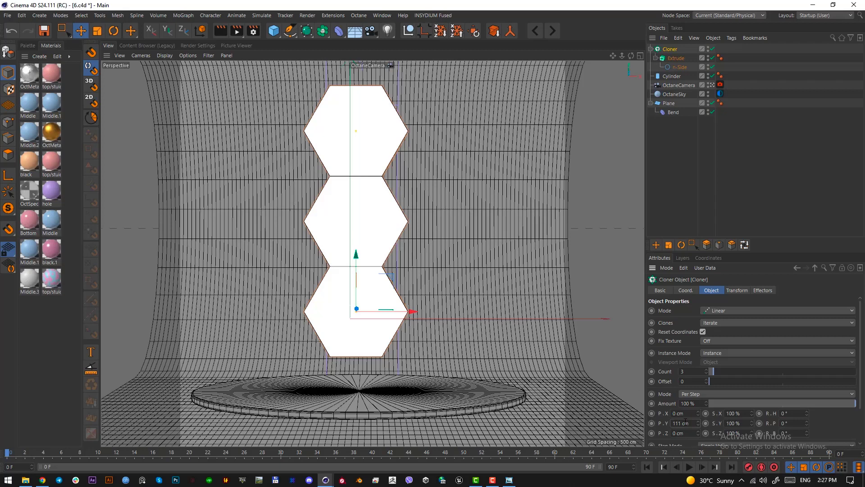
scroll(684, 423, down, 20)
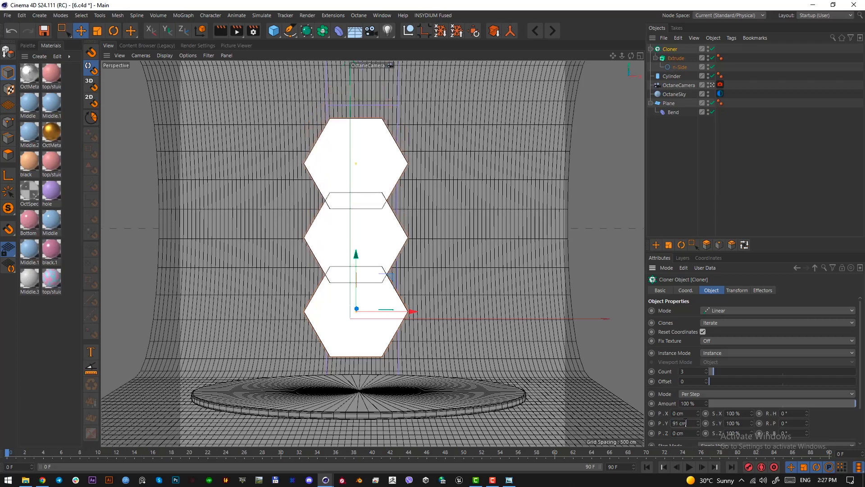
scroll(685, 422, down, 7)
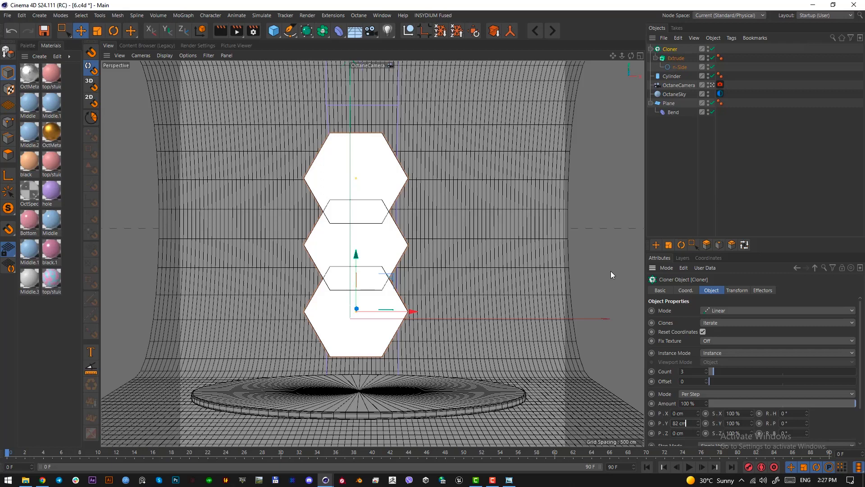
Give both caps of the hexagon Extrude a round bevel of 2.75 cm
click(675, 59)
click(738, 290)
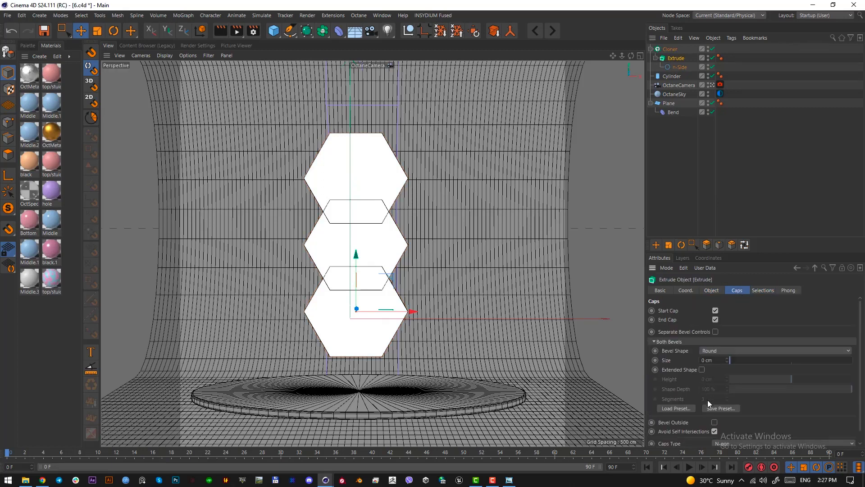
drag(738, 359, 734, 361)
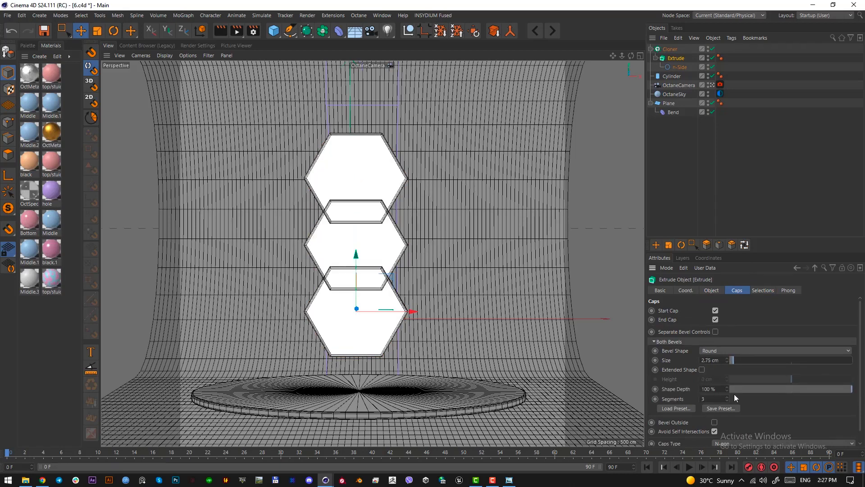
Convert the Extrude to an editable polygon object and delete all its selection tags
click(667, 50)
click(665, 59)
key(c)
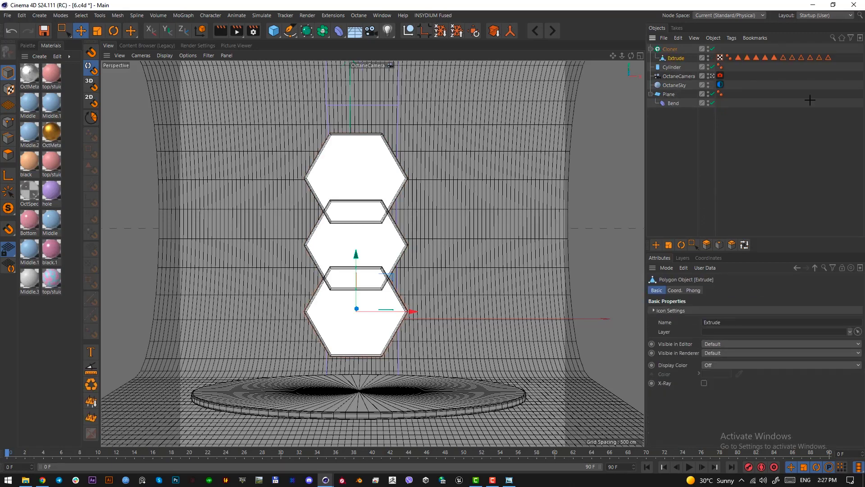
click(738, 58)
shift+click(828, 57)
key(Delete)
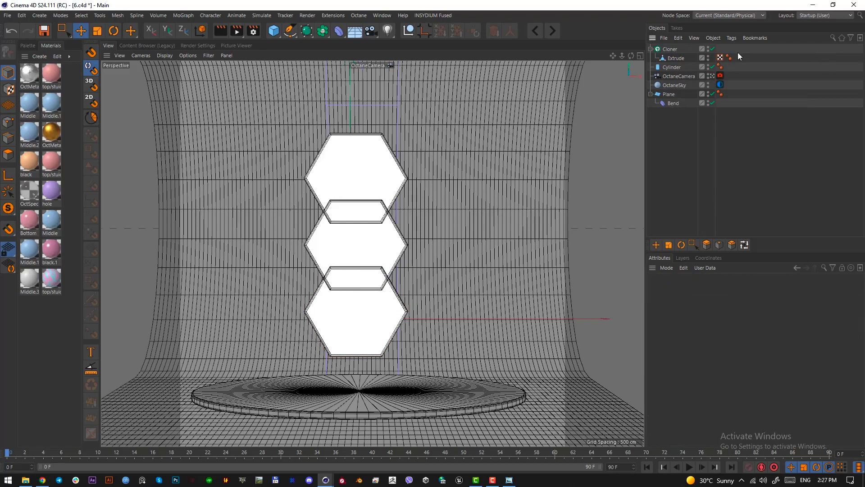
Convert the Cloner to editable objects, expand its hierarchy and deselect everything
click(668, 49)
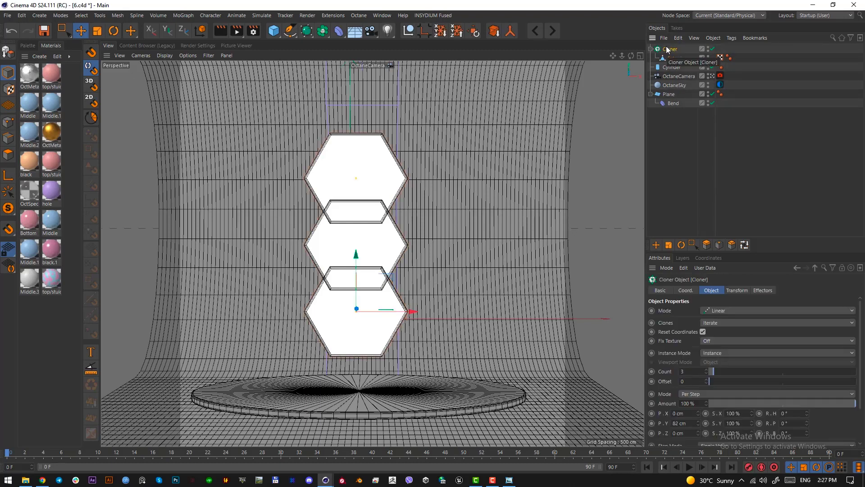
key(c)
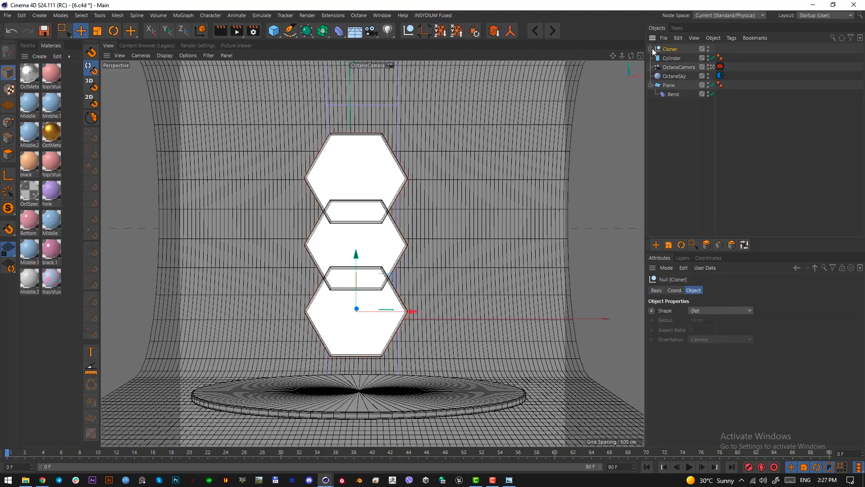
click(692, 179)
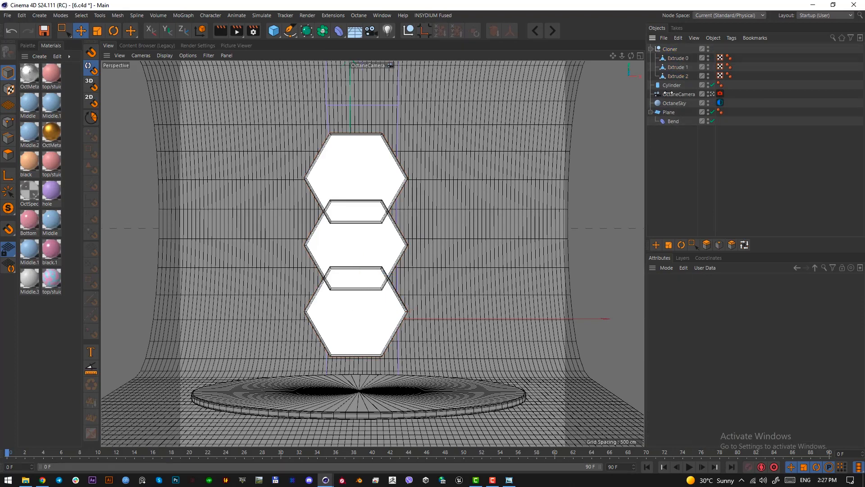
Add a Boole generator to the scene for cutting the hexagon panels
click(678, 57)
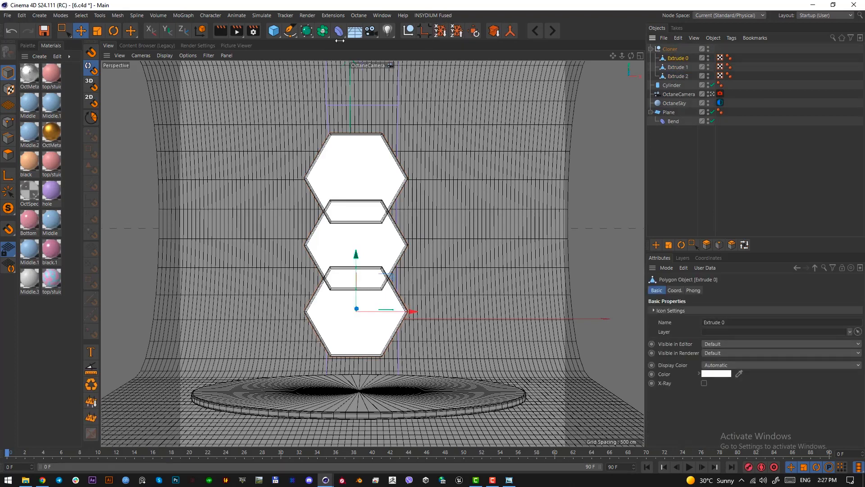
drag(325, 33, 495, 43)
click(703, 131)
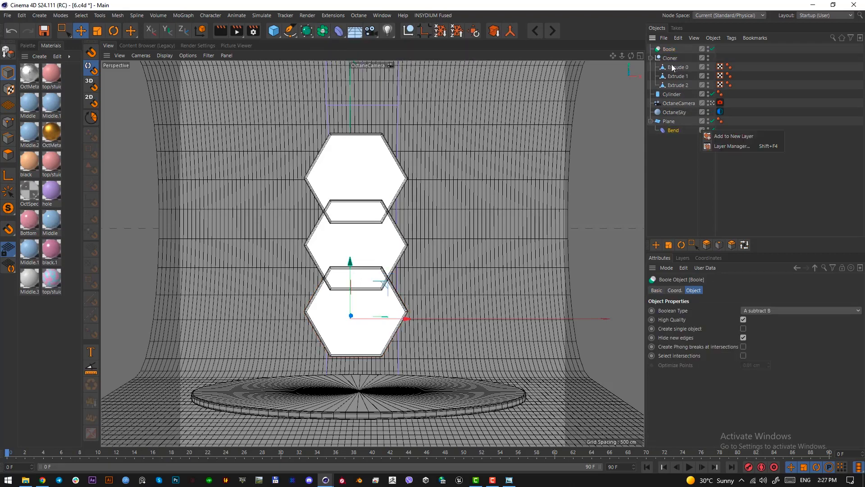
Move Extrude 0 and Extrude 1 out of the Cloner group and make them children of the Boole
click(677, 68)
shift+click(680, 77)
click(677, 67)
click(402, 144)
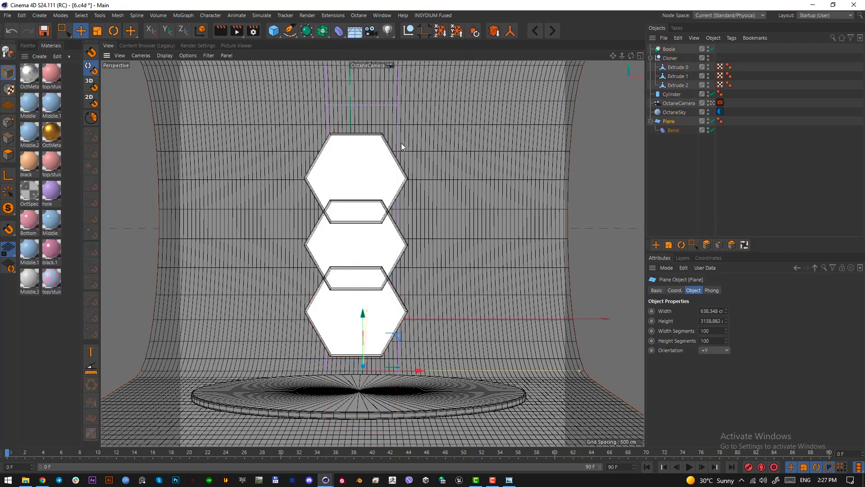
click(678, 85)
click(678, 76)
click(678, 67)
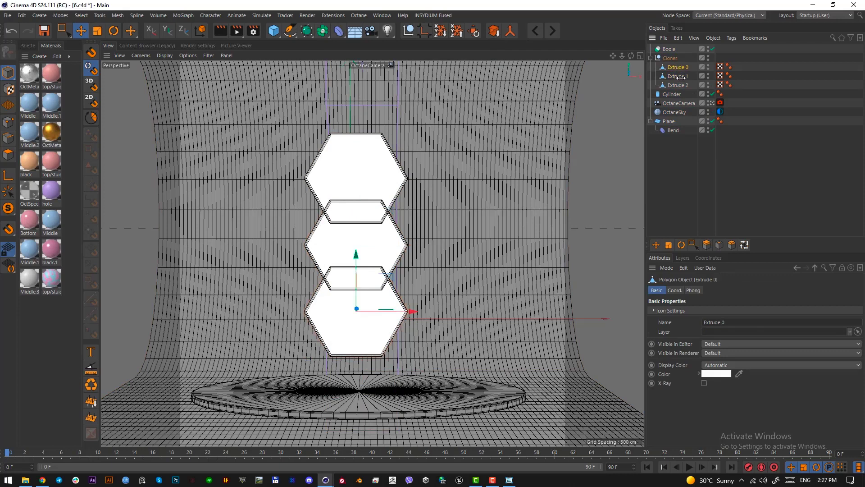
shift+click(681, 76)
drag(681, 76, 673, 49)
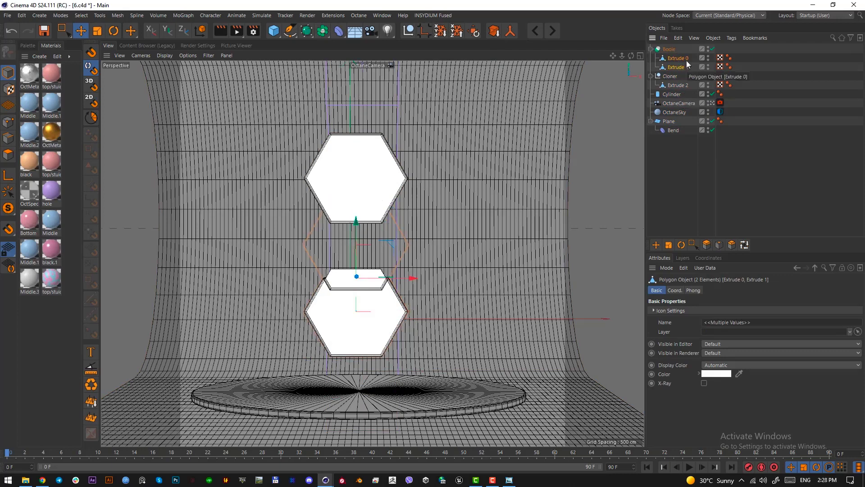
Try the union, intersect and subtract Boolean types on the Boole object
click(675, 66)
click(669, 48)
scroll(779, 307, up, 1)
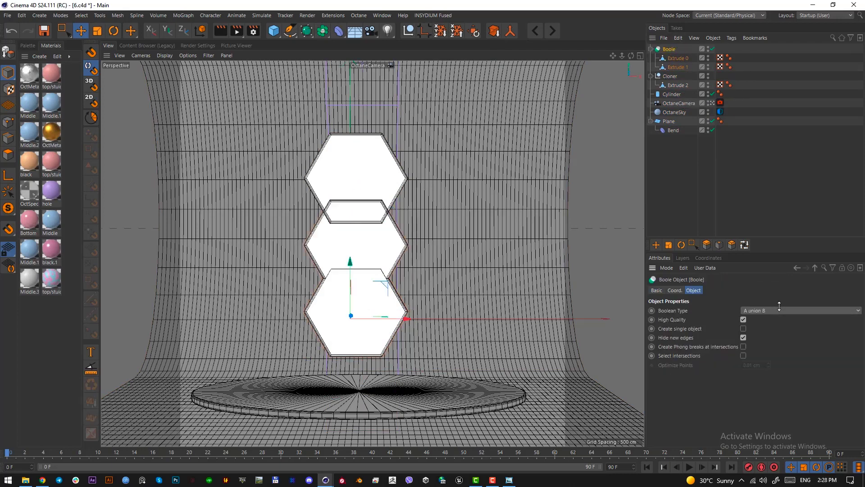
scroll(779, 307, down, 2)
scroll(779, 307, up, 3)
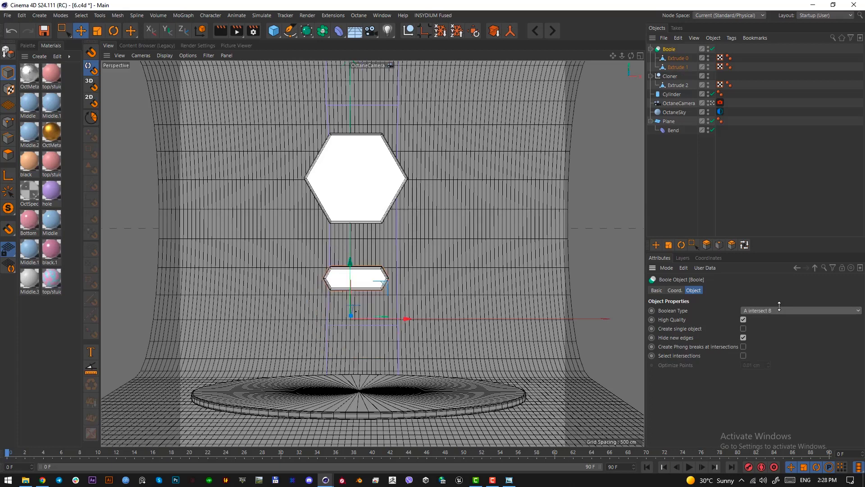
scroll(779, 306, down, 1)
scroll(779, 306, up, 1)
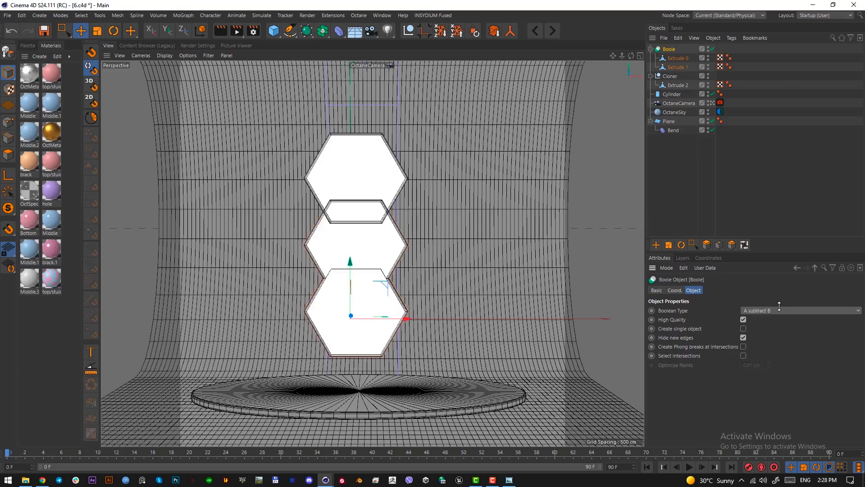
scroll(779, 307, down, 2)
scroll(780, 307, up, 1)
scroll(779, 307, up, 2)
scroll(779, 307, down, 1)
scroll(779, 307, up, 1)
click(735, 182)
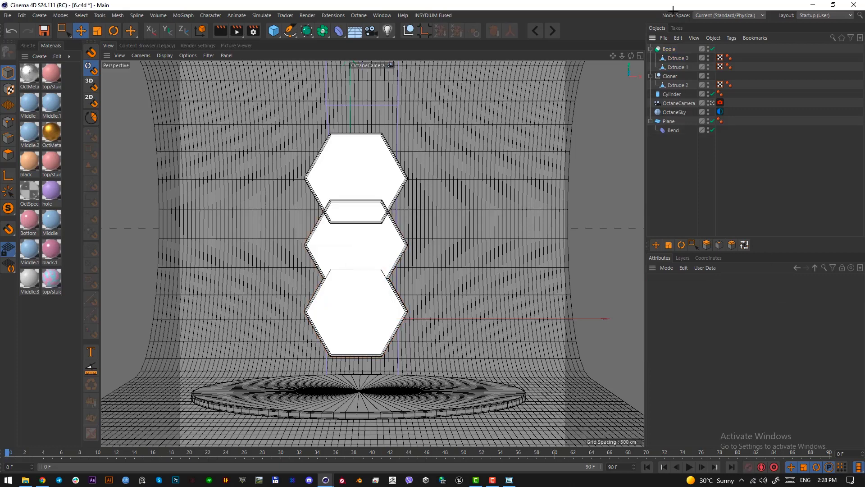
Hide the Cloner group in the viewport and set the Boole's Boolean type to A subtract B
click(709, 75)
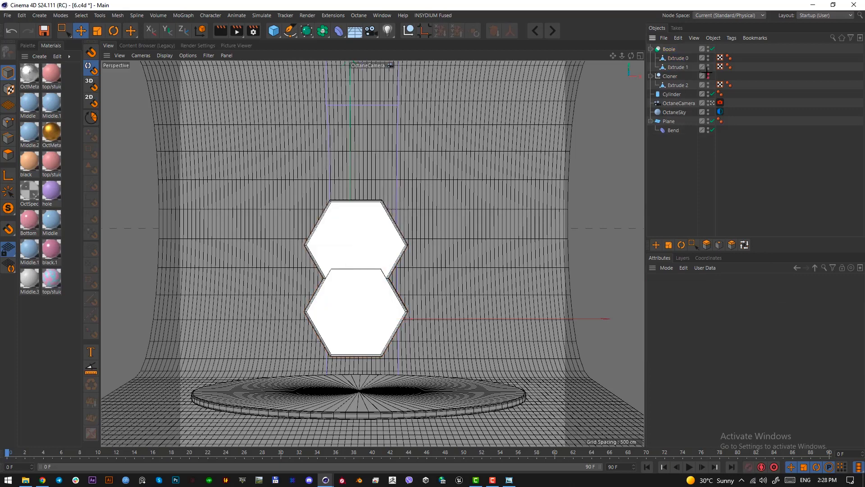
click(669, 48)
scroll(761, 310, down, 1)
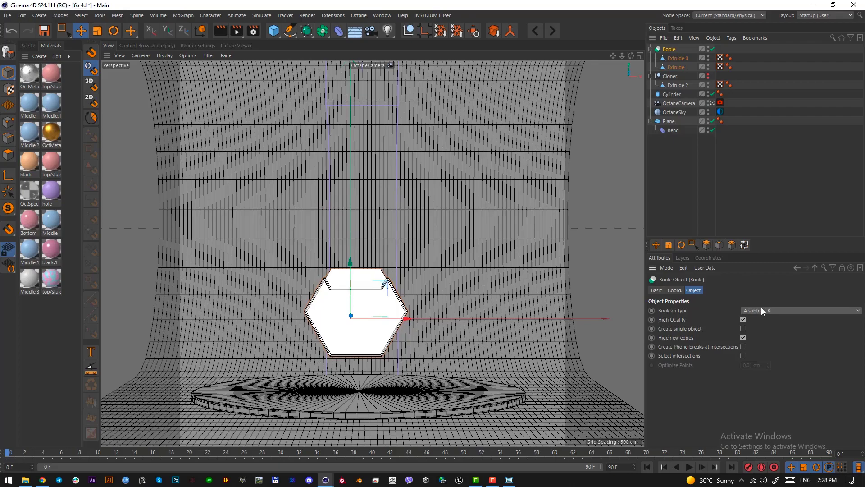
Leave the OctaneCamera view, scale the cutting hexagon Extrude 1 up in depth and shift it along Z to cut through the lower hexagon
click(712, 103)
alt+drag(303, 214, 219, 194)
alt+middle_drag(218, 194, 338, 328)
alt+drag(338, 329, 295, 354)
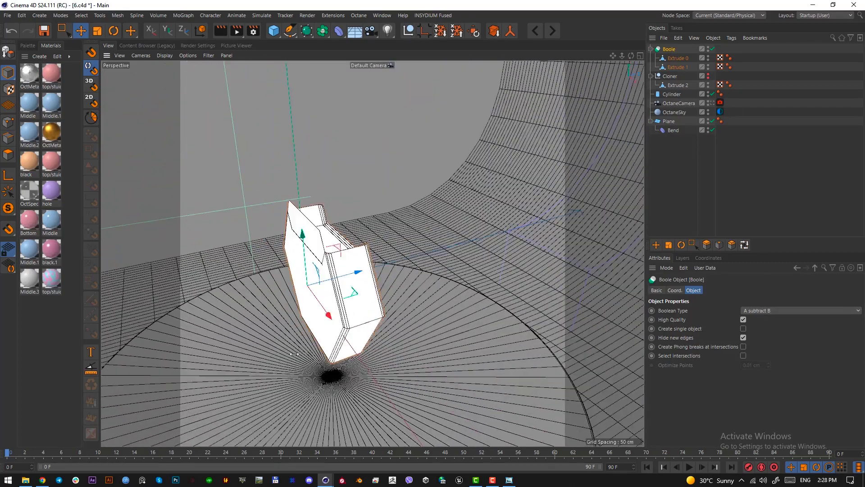
alt+middle_drag(294, 353, 313, 389)
alt+drag(312, 389, 393, 308)
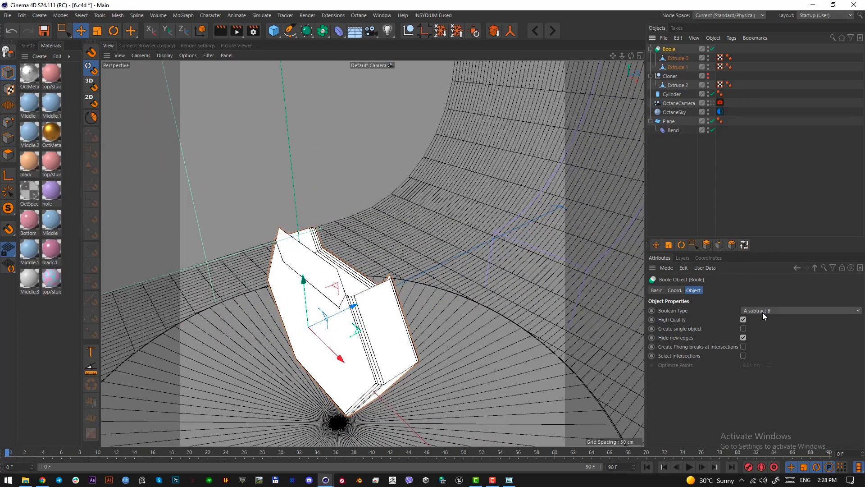
click(358, 310)
drag(358, 310, 359, 311)
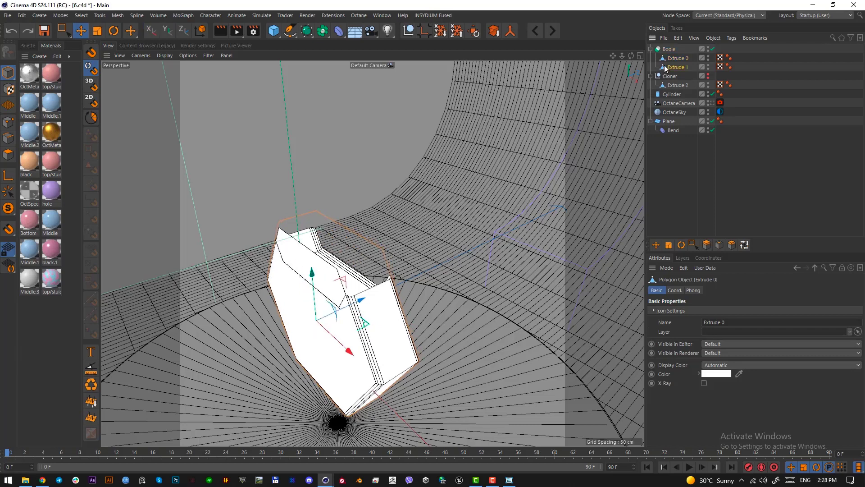
click(345, 247)
key(t)
drag(344, 180, 342, 183)
key(e)
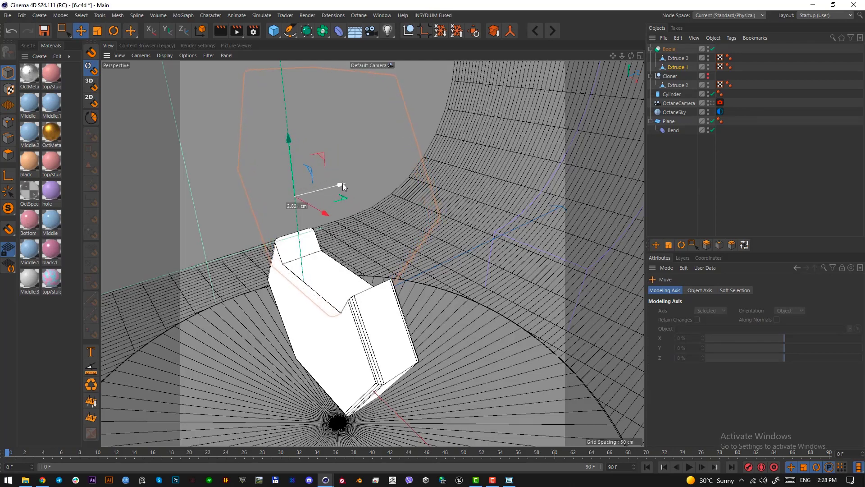
Disable and re-enable the Boole to compare the hexagons with and without the cut
alt+drag(346, 258, 335, 338)
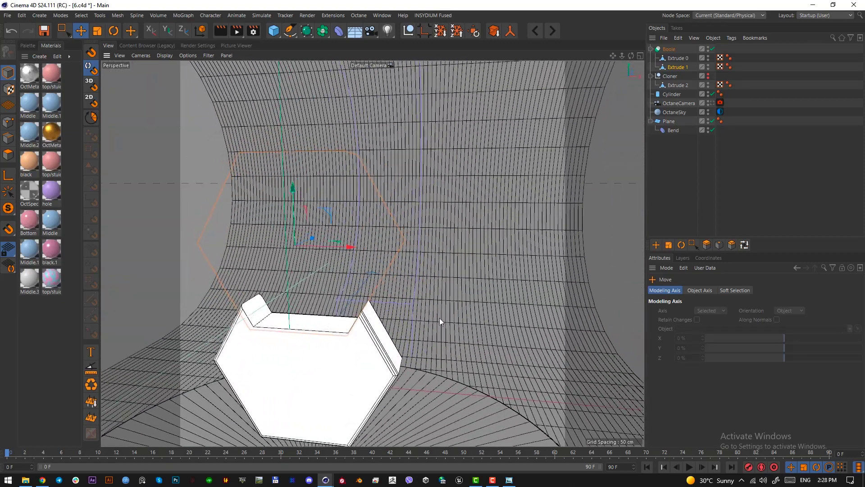
click(688, 191)
click(666, 48)
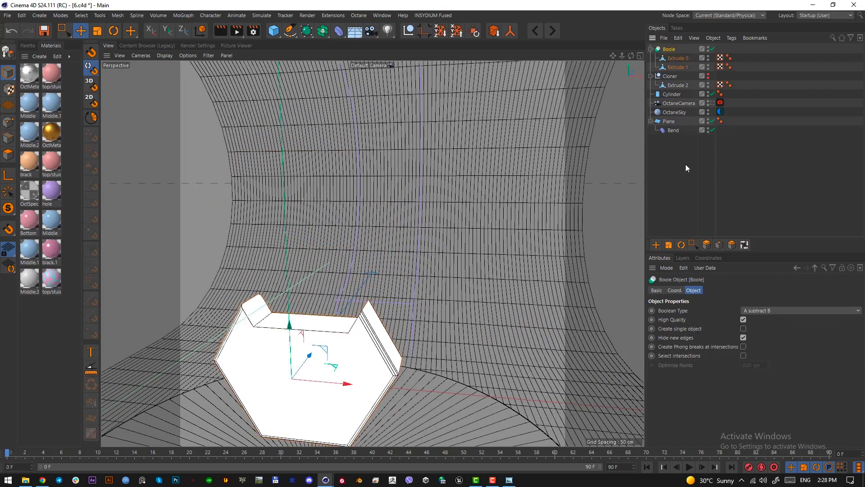
click(713, 48)
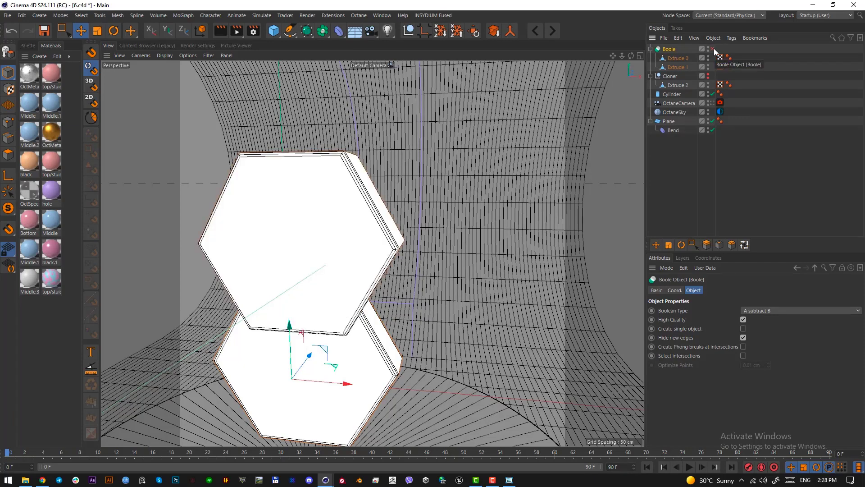
click(714, 49)
Examine the notch cut into the lower hexagon from several angles and distances
scroll(327, 365, down, 2)
alt+middle_drag(319, 365, 342, 272)
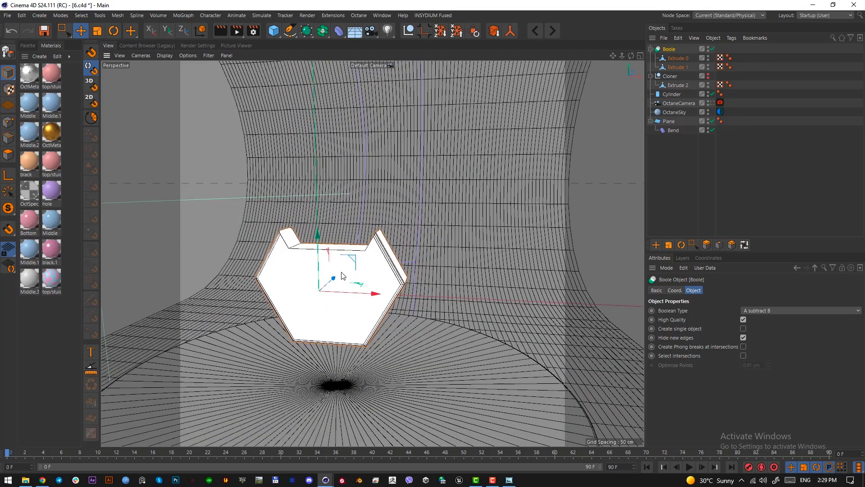
alt+drag(342, 278, 350, 268)
scroll(336, 297, down, 5)
alt+middle_drag(336, 298, 338, 331)
scroll(340, 329, up, 3)
mouse_move(340, 328)
alt+mouse_down()
mouse_move(365, 314)
mouse_move(348, 322)
alt+mouse_up()
scroll(346, 328, up, 2)
alt+middle_drag(348, 322, 327, 348)
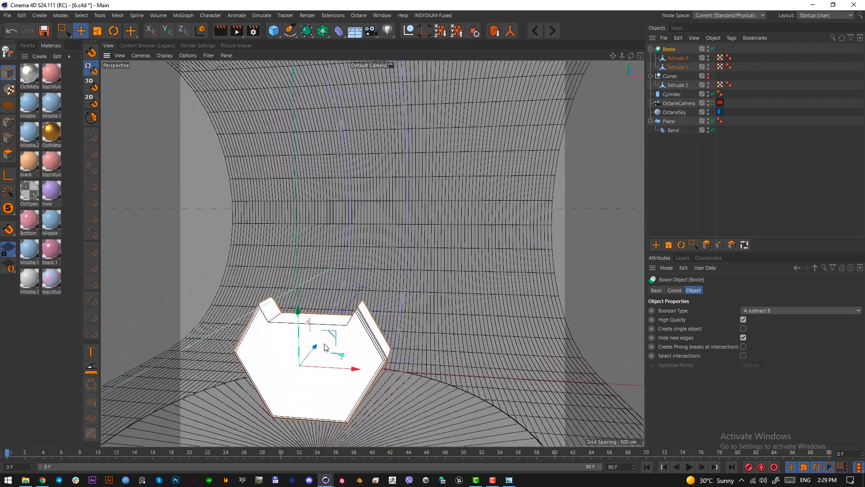
scroll(326, 348, down, 1)
mouse_move(326, 348)
alt+mouse_down()
mouse_move(334, 315)
mouse_move(346, 326)
mouse_move(336, 343)
alt+mouse_up()
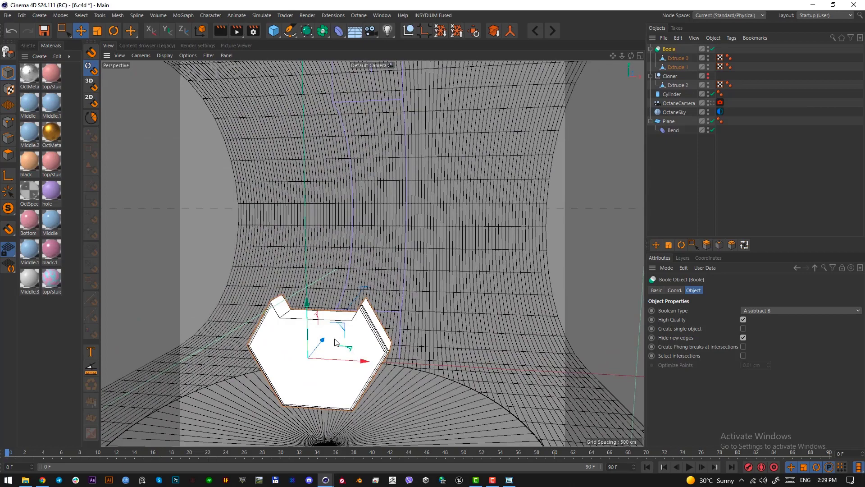
Raise the lower hexagon Extrude 0 toward the cutting hexagon to deepen its notch
click(334, 343)
drag(320, 303, 322, 282)
alt+drag(333, 358, 347, 368)
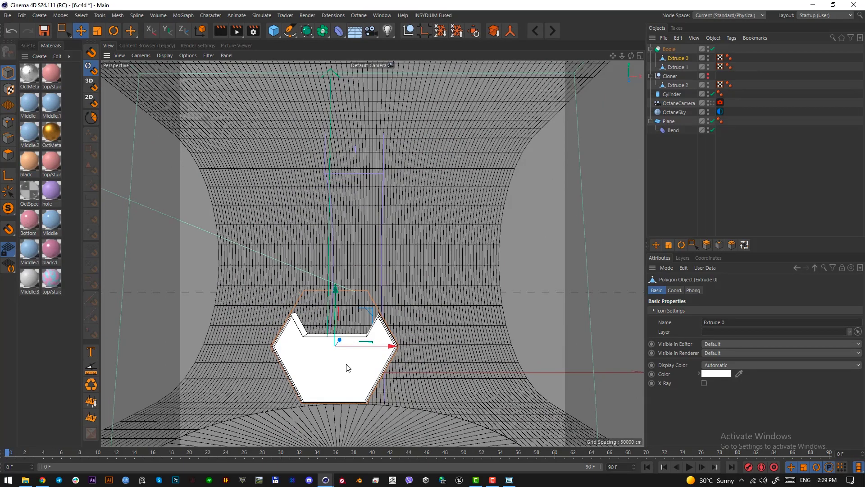
Make the Cloner group with the uppermost hexagon visible in the viewport again
click(753, 156)
click(678, 85)
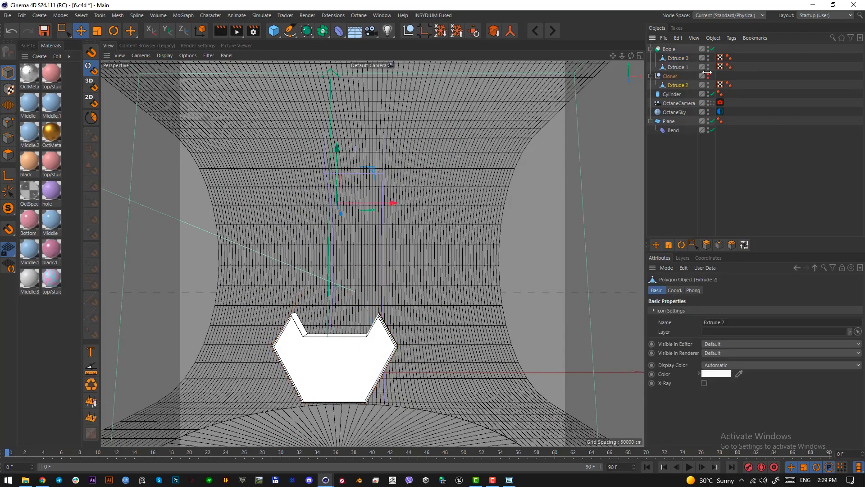
click(708, 74)
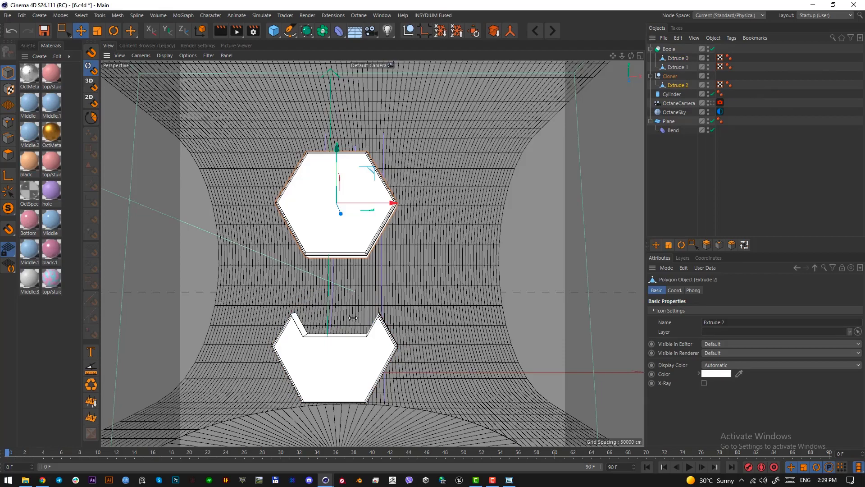
Duplicate the Boole and move the copy along the X axis to stand beside the original
scroll(350, 330, down, 3)
scroll(349, 330, up, 2)
click(668, 50)
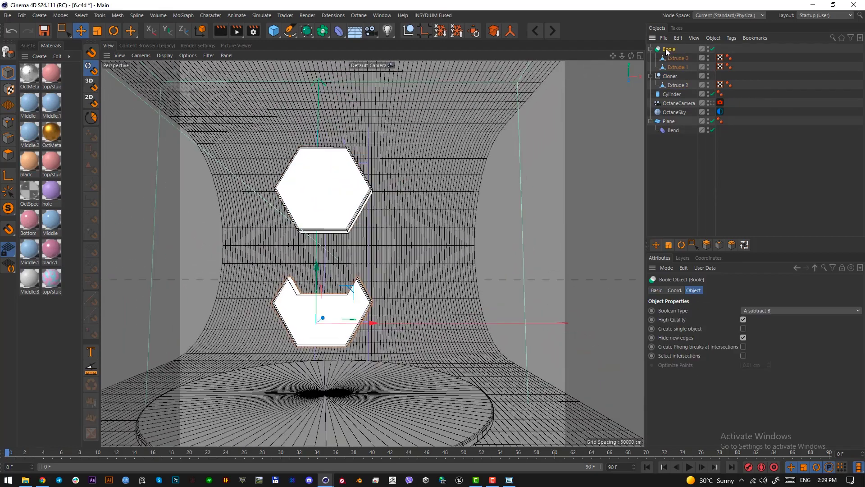
key(ctrl+c)
key(ctrl+v)
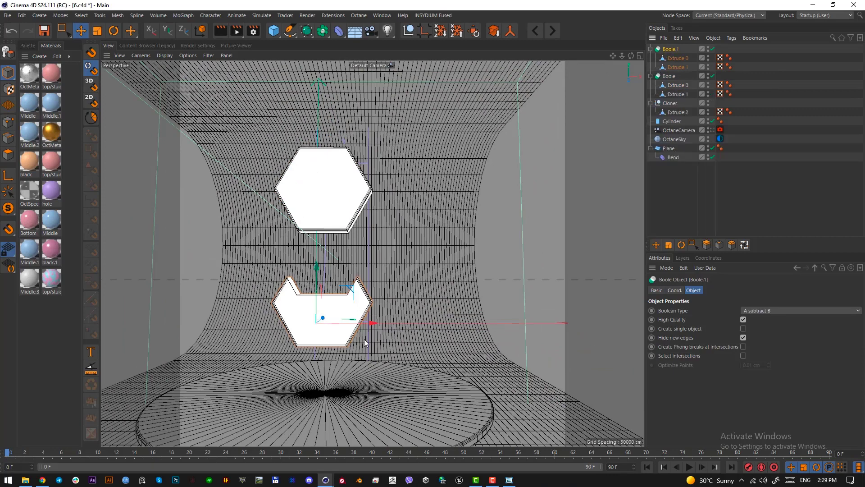
drag(366, 325, 496, 323)
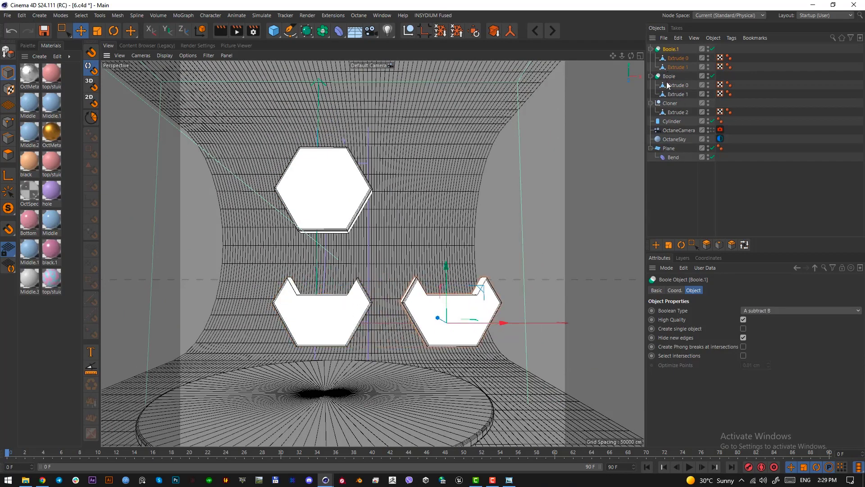
Group the original Boole's Extrude 1 in a null and duplicate it downward to cut a second notch in the hexagon's lower edge
click(674, 94)
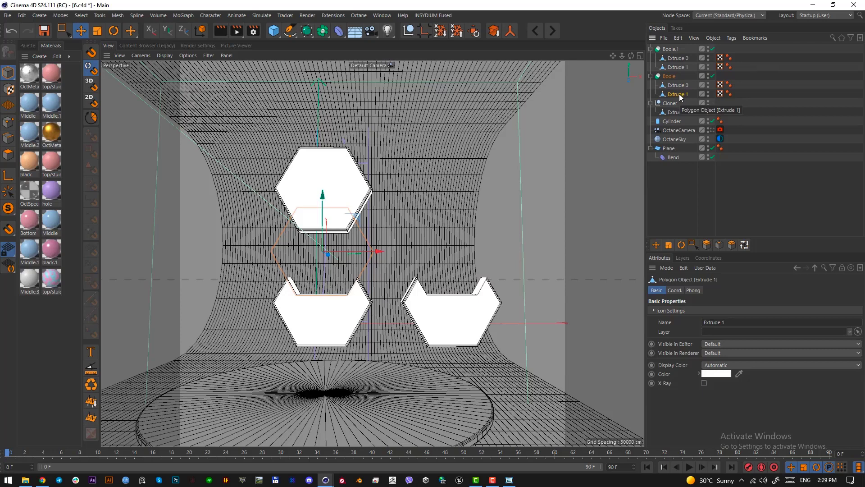
key(alt+g)
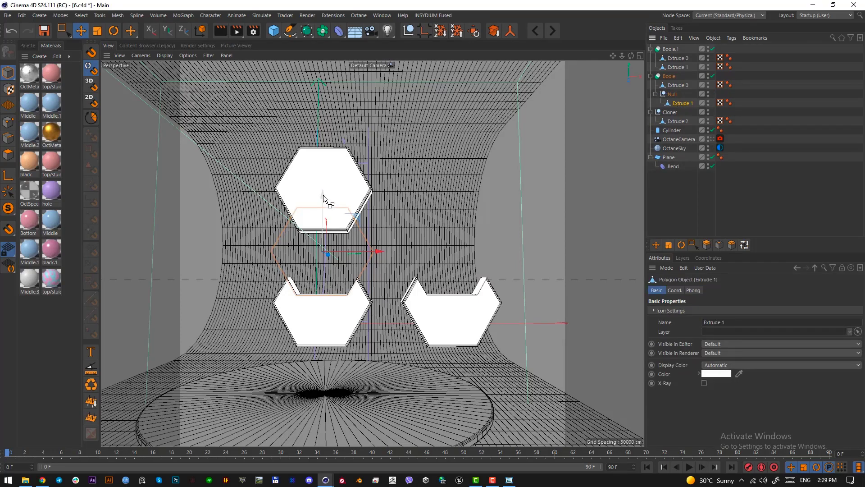
ctrl+drag(323, 198, 319, 337)
scroll(316, 301, up, 3)
mouse_move(322, 318)
alt+mouse_down()
mouse_move(328, 308)
mouse_move(318, 302)
mouse_move(319, 315)
alt+mouse_up()
mouse_move(318, 339)
mouse_down()
mouse_move(331, 308)
mouse_move(304, 337)
mouse_up()
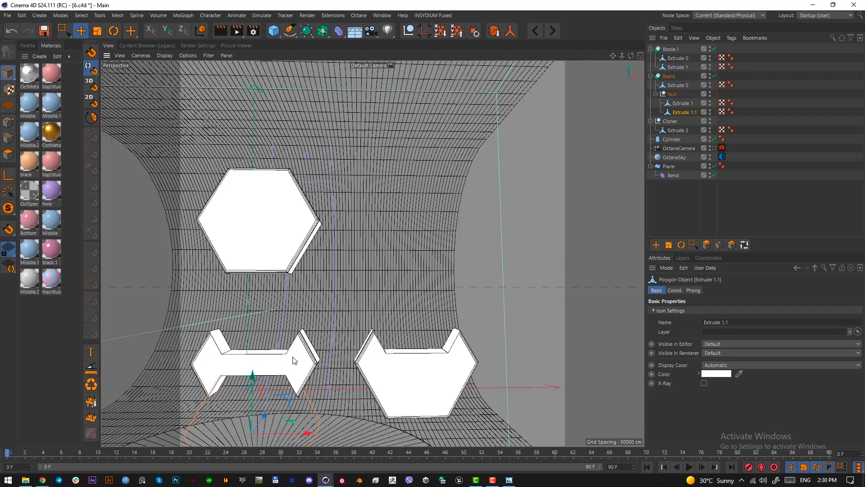
Raise the upper cutting hexagon slightly and fine-tune the lower cutter's height to adjust the two notches
alt+drag(278, 364, 301, 308)
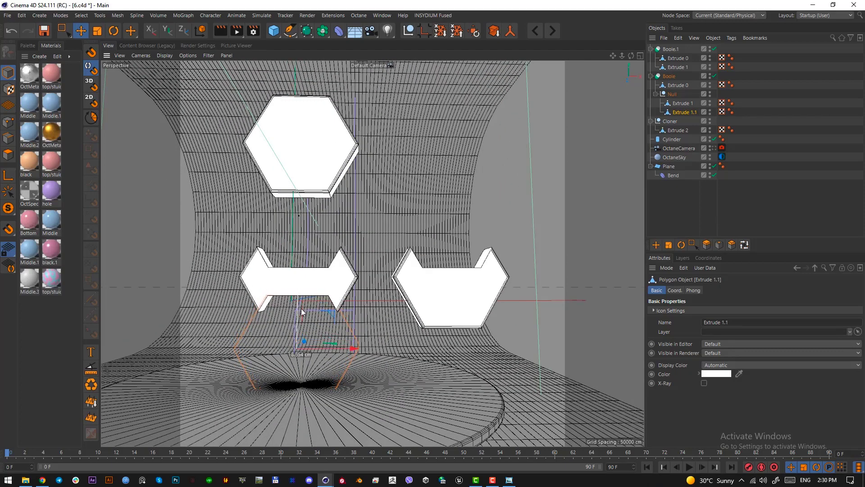
click(681, 103)
drag(302, 185, 305, 180)
click(674, 112)
drag(298, 299, 297, 299)
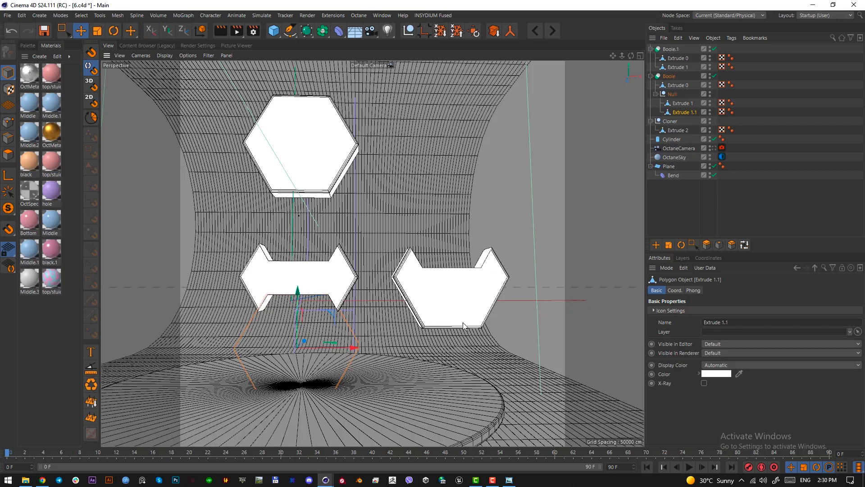
Convert the copied Boole with the single notch to editable objects and select it together with all its children
click(455, 305)
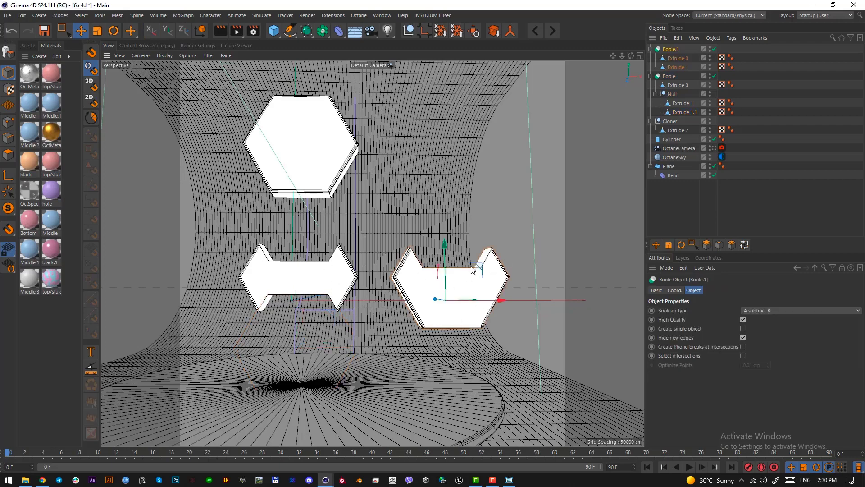
key(c)
middle_click(667, 49)
click(650, 50)
click(668, 50)
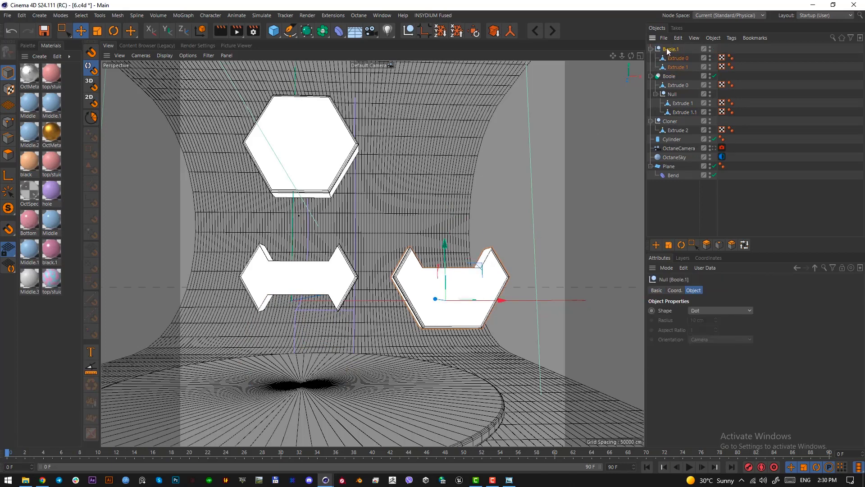
middle_click(669, 51)
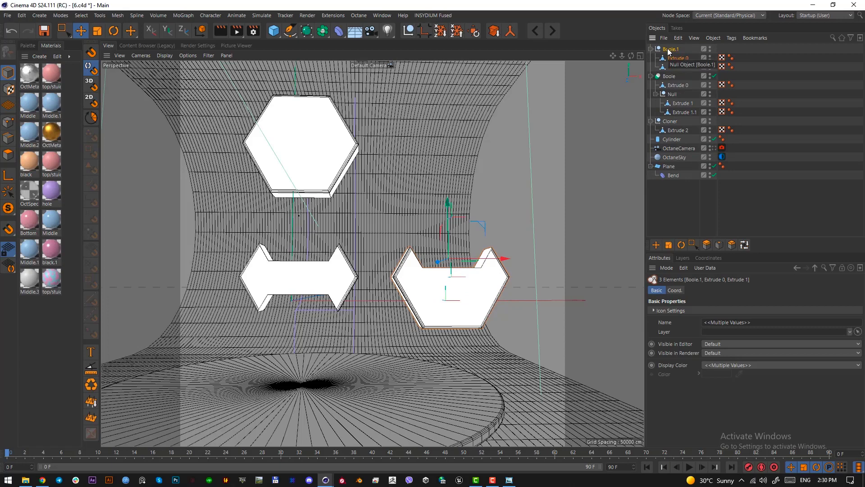
Merge the copied Boole and the original Boole, each with its children, into single polygon objects with Connect Objects + Delete
click(510, 31)
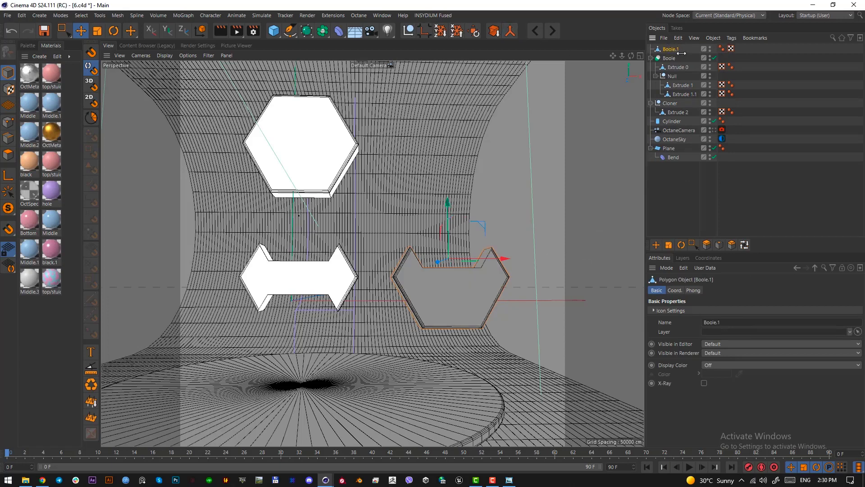
click(669, 59)
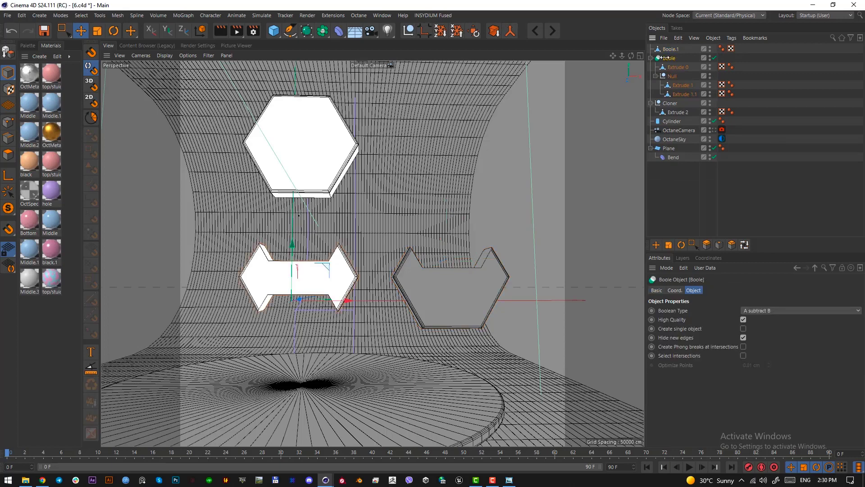
click(650, 58)
middle_click(670, 58)
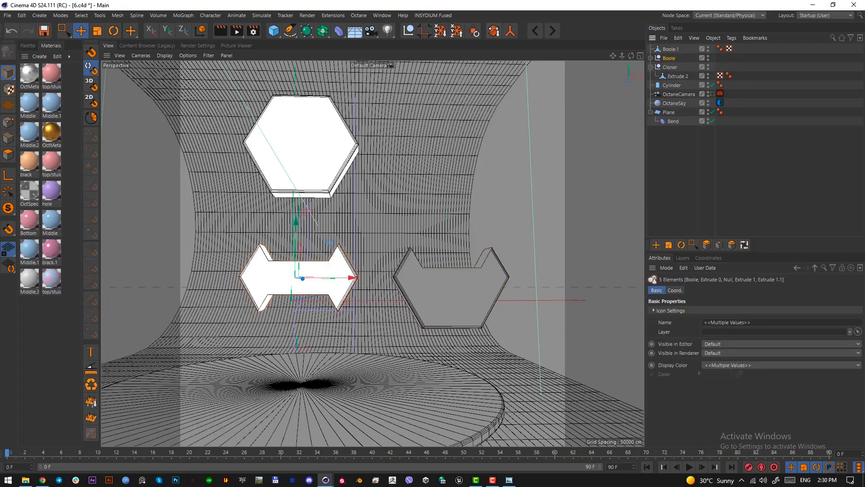
click(510, 31)
Delete the Cloner together with the uncut hexagon panel inside it
click(309, 125)
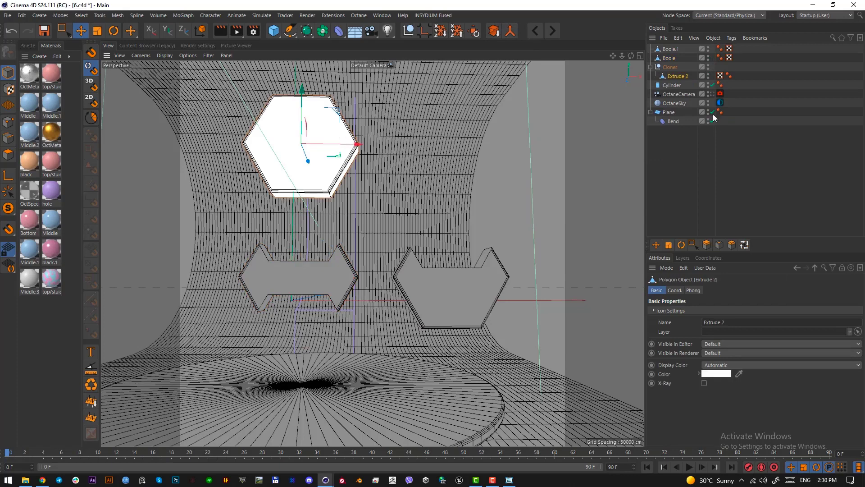
click(671, 67)
key(Delete)
Raise the double-notched panel and move the single-notched panel sideways beneath it
click(287, 273)
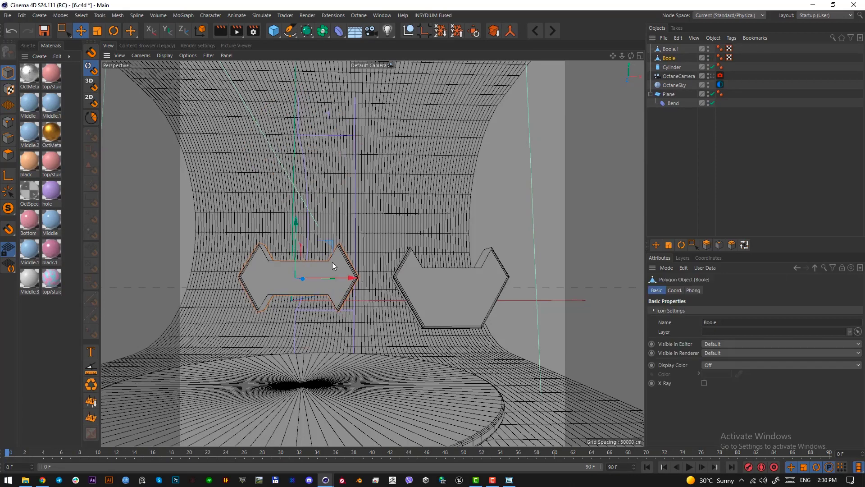
drag(301, 231, 301, 190)
click(463, 308)
drag(503, 257, 361, 297)
Through the OctaneCamera, align the single-notched panel horizontally with the double-notched one and lower the latter until their notch tips meet
click(711, 75)
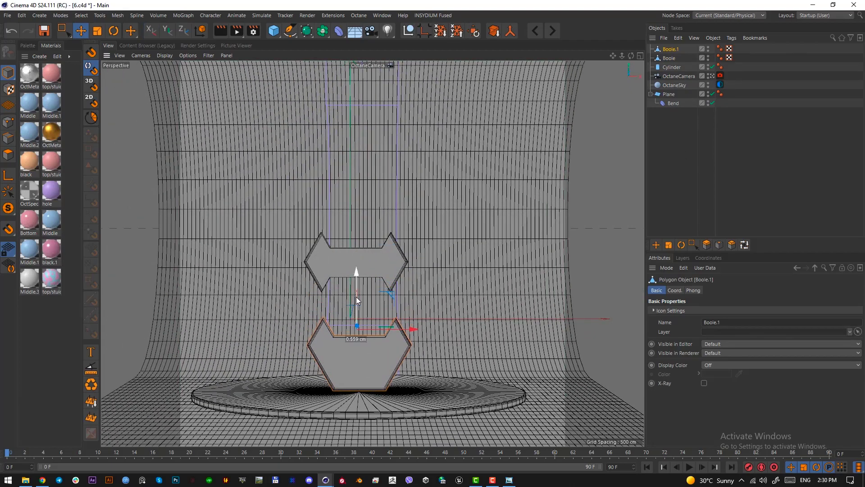
drag(383, 330, 380, 330)
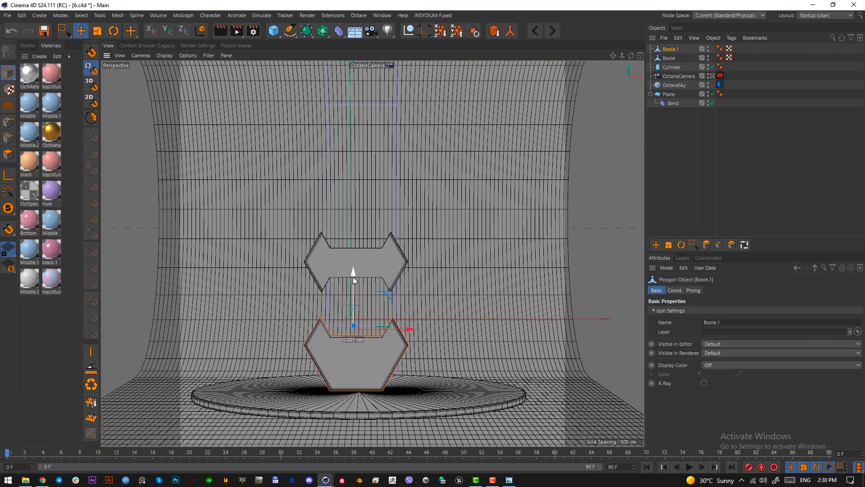
click(379, 261)
drag(354, 223, 355, 250)
drag(391, 289, 390, 293)
Widen the double-notched panel slightly by moving the points of its right half outward along X
click(8, 122)
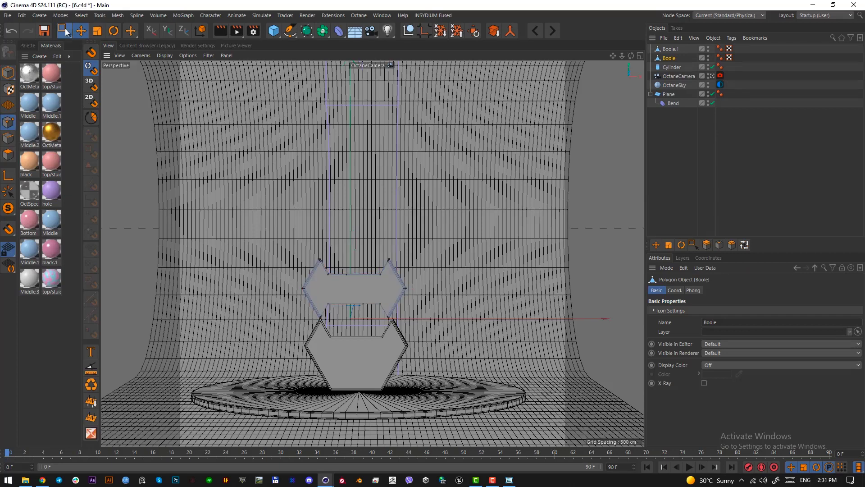
click(67, 31)
drag(355, 239, 453, 379)
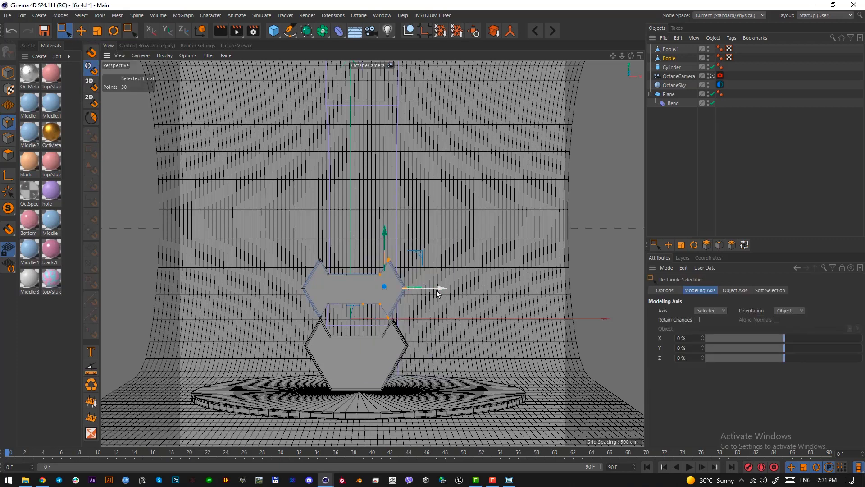
drag(437, 291, 439, 290)
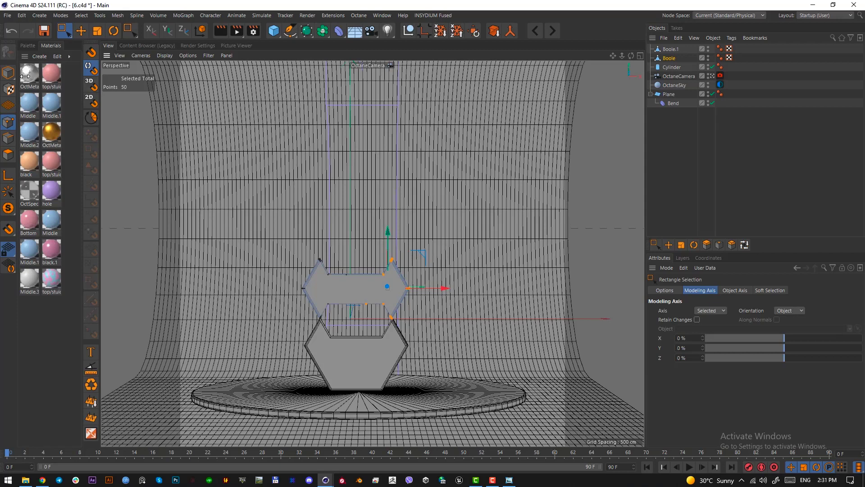
click(8, 73)
Duplicate the single-notched panel above the stack and rotate the copy upside down so its notch faces the middle panel
click(81, 31)
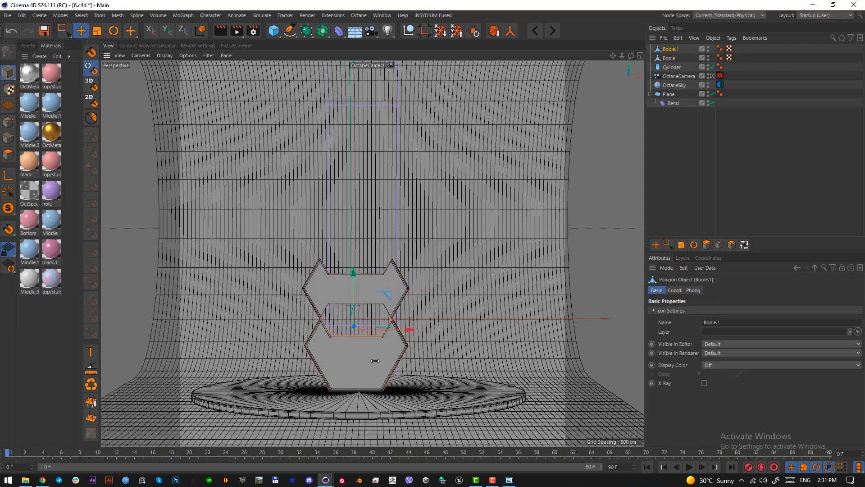
ctrl+drag(354, 281, 355, 130)
key(r)
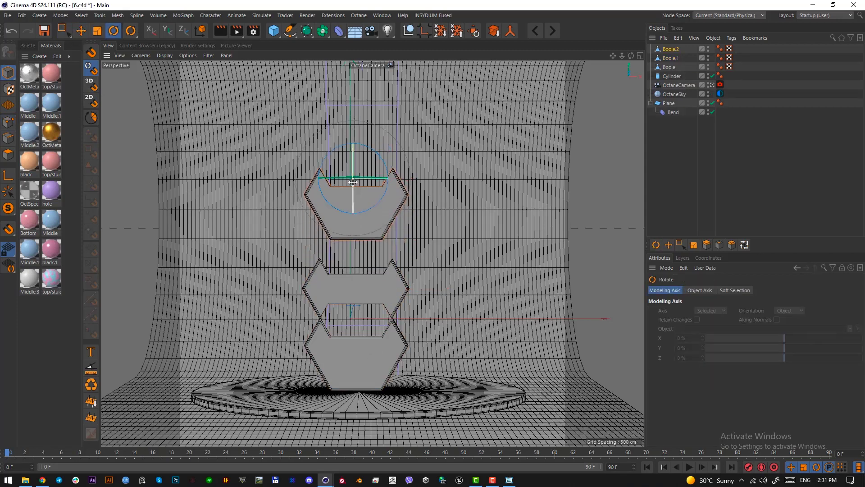
drag(353, 182, 355, 289)
key(e)
Select all three panels, shift them left and up, and scale the stack up uniformly
shift+click(670, 67)
drag(408, 289, 360, 289)
drag(311, 252, 311, 210)
key(t)
drag(329, 289, 351, 278)
Rotate the stack around its vertical axis to an angled view and lower it onto the round platform
key(r)
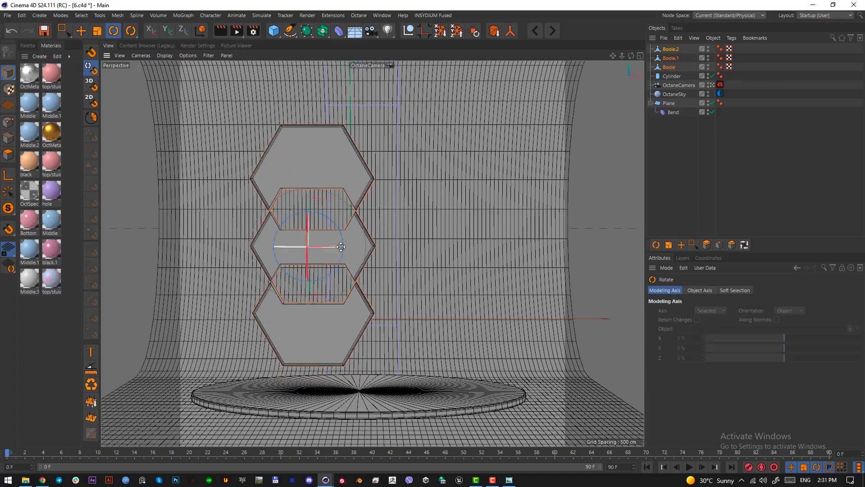
drag(340, 246, 317, 248)
key(e)
drag(313, 202, 310, 220)
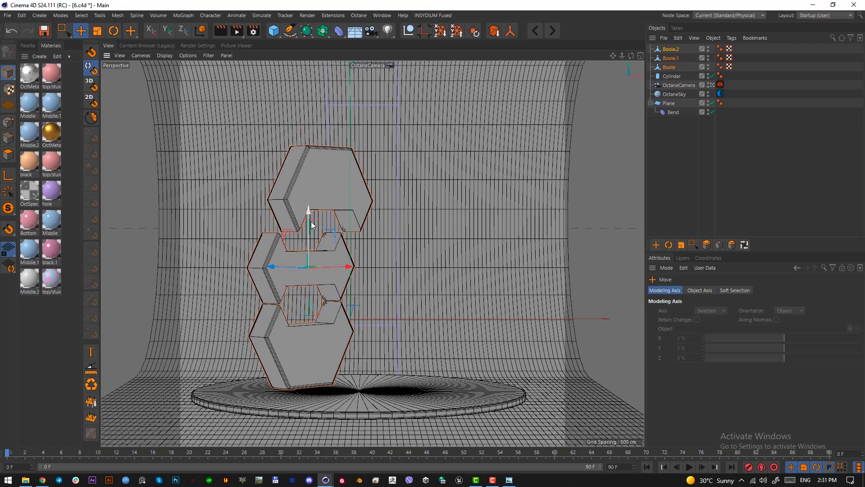
key(r)
drag(323, 268, 317, 270)
key(e)
drag(311, 222, 313, 230)
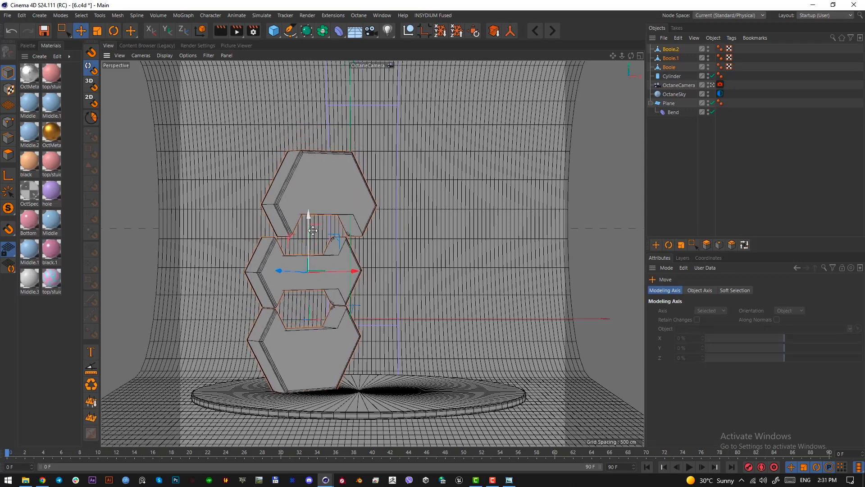
In the Top view, move the top panel along its Z axis to line it up with the two panels below
click(351, 185)
key(F2)
scroll(298, 285, down, 2)
scroll(296, 286, down, 1)
alt+middle_drag(296, 286, 423, 274)
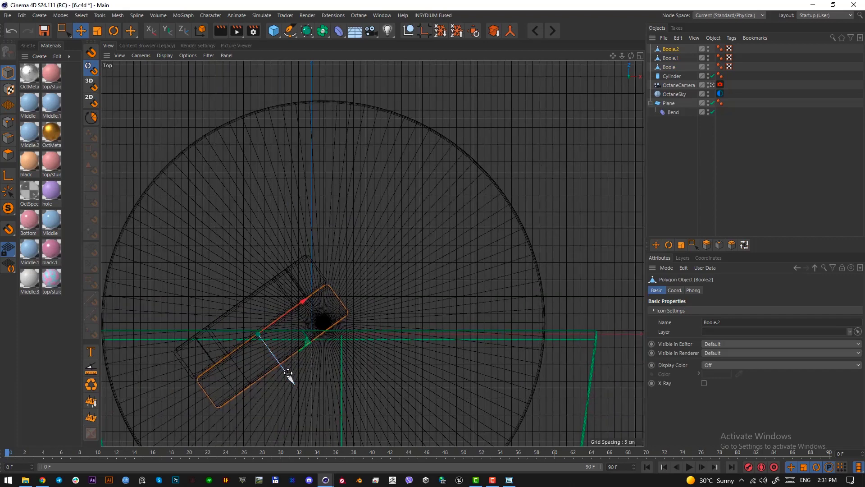
drag(285, 375, 290, 346)
key(F1)
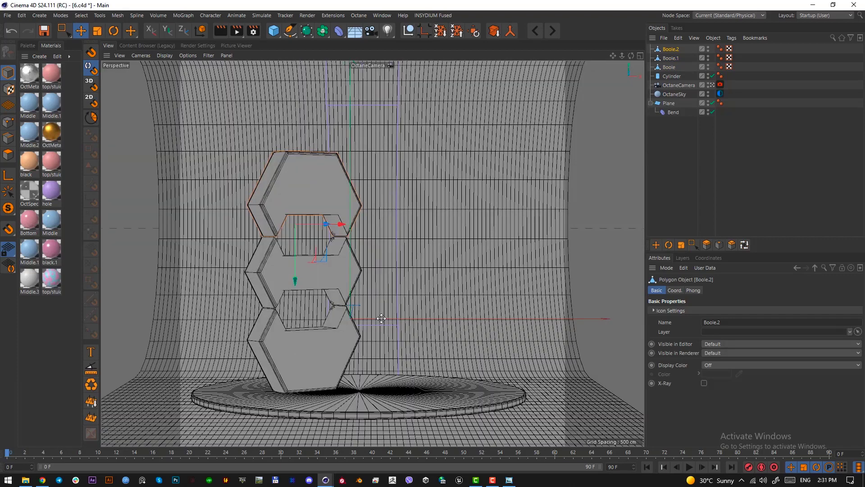
Fine-tune the top panel's depth alignment, lower it slightly onto the middle panel, and add the middle panel to the selection
key(F2)
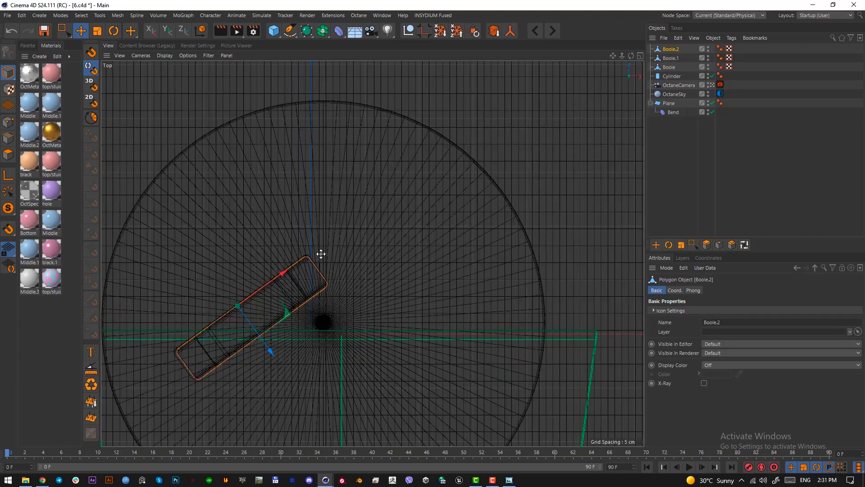
drag(263, 332, 259, 328)
key(F1)
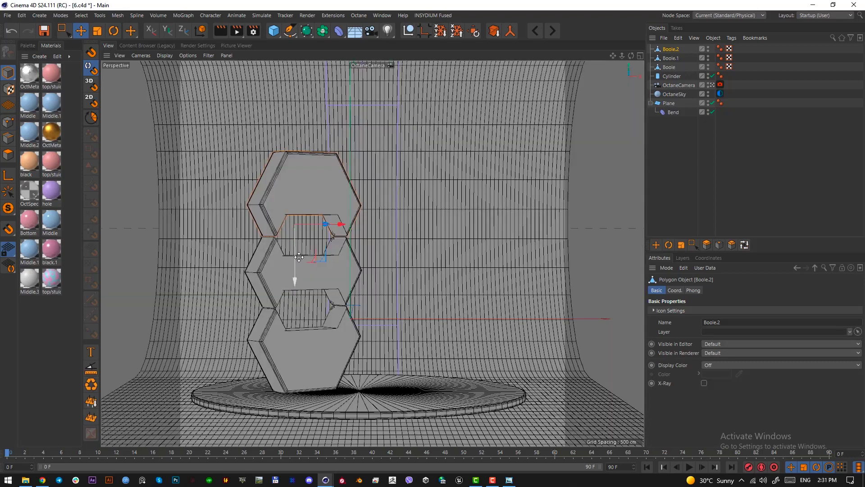
drag(298, 257, 299, 258)
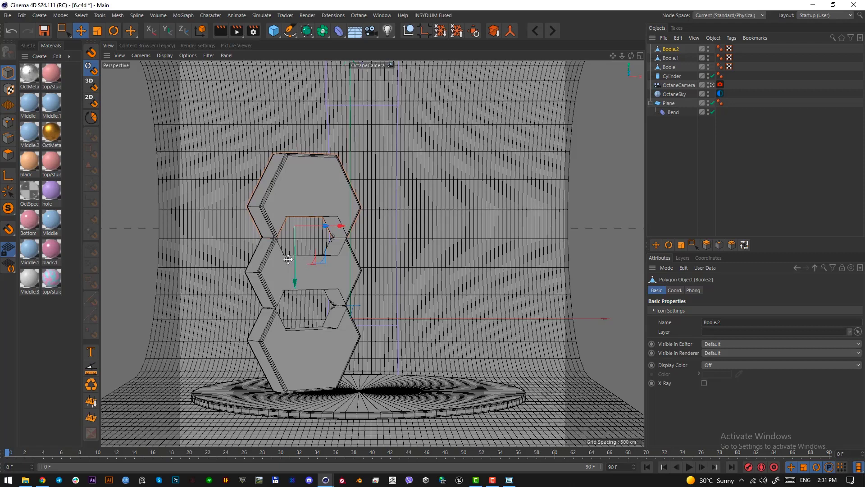
shift+click(282, 262)
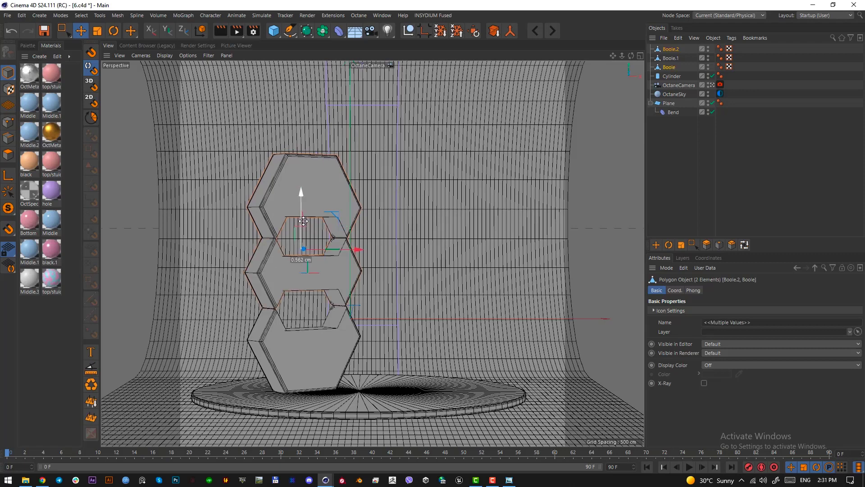
Leave the camera view and select all three notched panels for editing in Edges mode
click(711, 84)
alt+drag(298, 234, 316, 232)
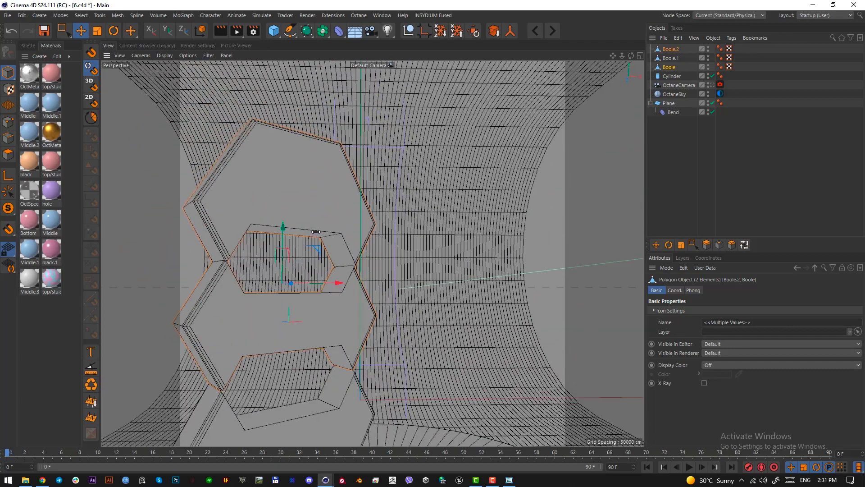
click(669, 67)
click(665, 39)
click(736, 194)
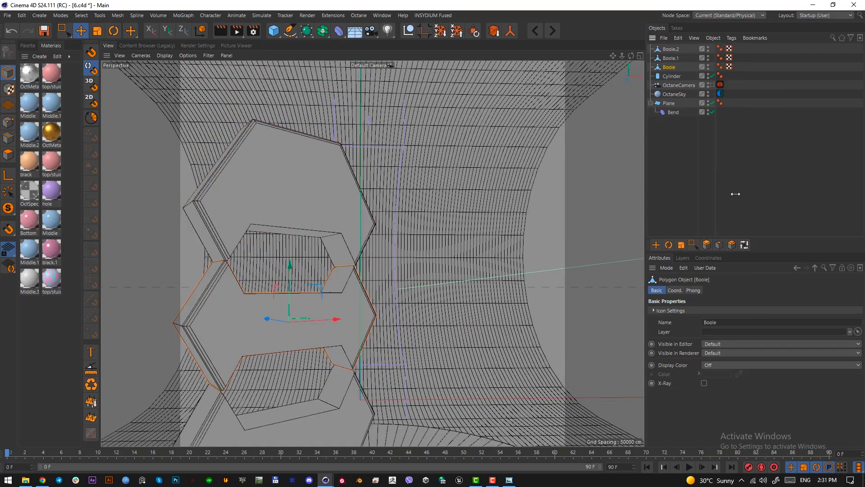
shift+click(671, 49)
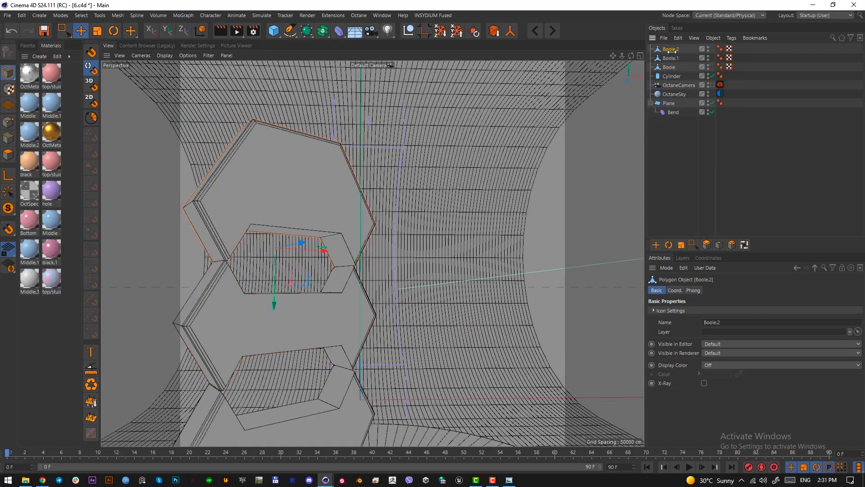
click(6, 139)
scroll(266, 196, up, 2)
Select the front edges around the upper opening between the top and middle panels
click(307, 228)
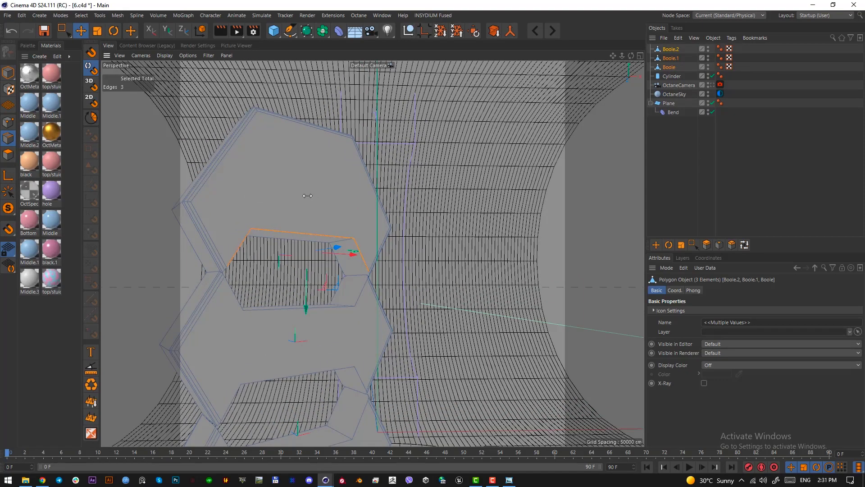
scroll(305, 194, down, 2)
shift+click(302, 304)
alt+middle_drag(302, 304, 321, 283)
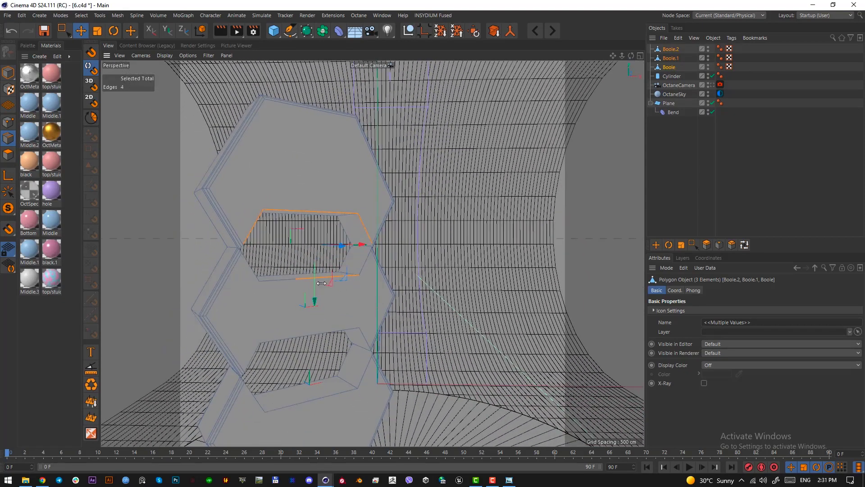
shift+click(288, 279)
shift+click(370, 262)
Add the front edges of the middle panel's lower notch to the edge selection
shift+click(363, 337)
shift+click(282, 336)
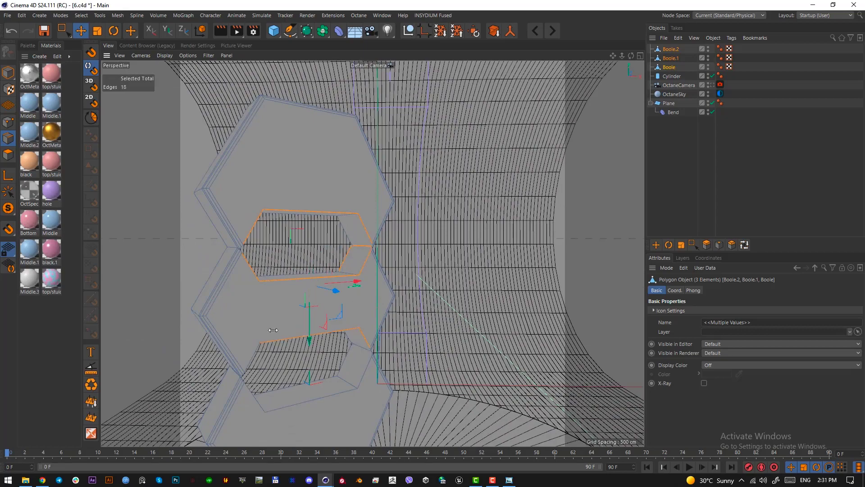
alt+drag(273, 330, 260, 291)
shift+click(245, 346)
alt+drag(236, 371, 287, 329)
alt+middle_drag(287, 329, 277, 253)
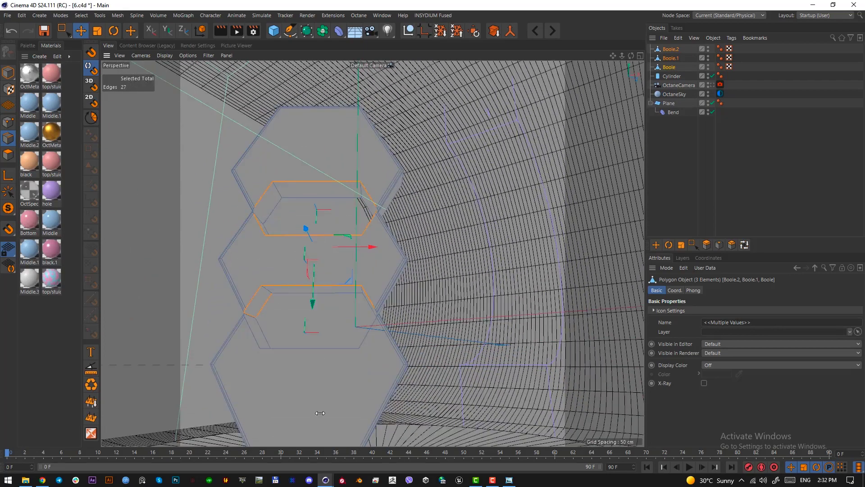
Add the front edges of the lowest panel's notch to the edge selection
alt+drag(320, 413, 348, 426)
shift+click(328, 350)
shift+click(362, 331)
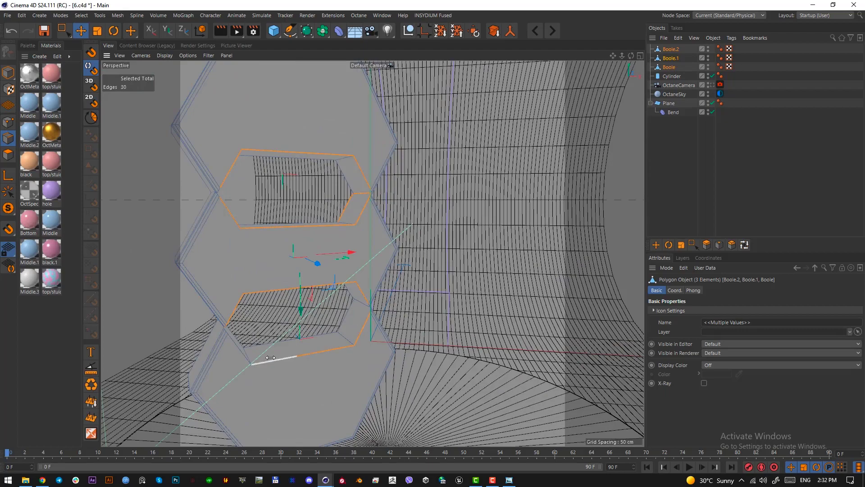
alt+drag(234, 349, 247, 351)
shift+click(248, 352)
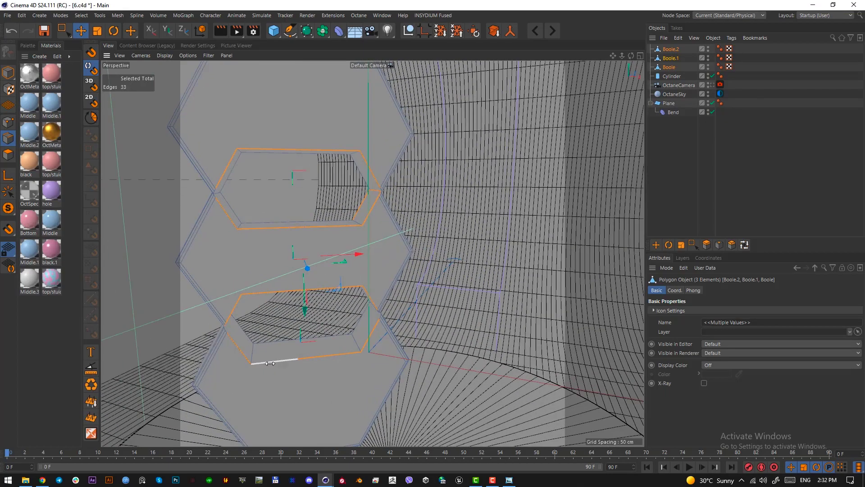
shift+click(277, 363)
Add the short edges at the right corner of the lower opening, between the middle and lowest panels, to the selection
alt+drag(282, 379, 343, 334)
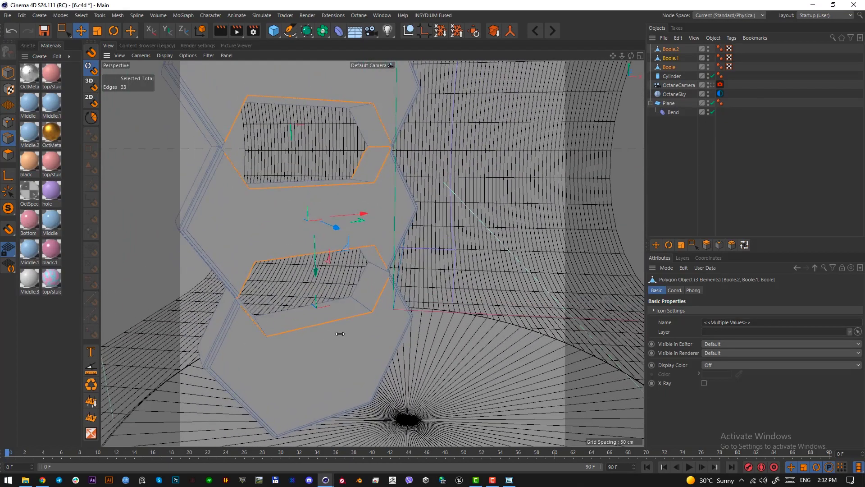
scroll(348, 334, up, 2)
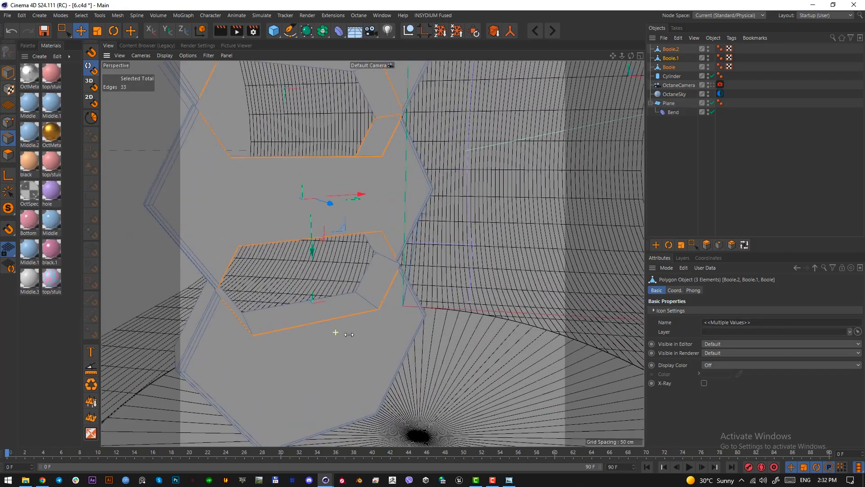
shift+click(389, 258)
scroll(397, 269, up, 3)
scroll(390, 295, down, 4)
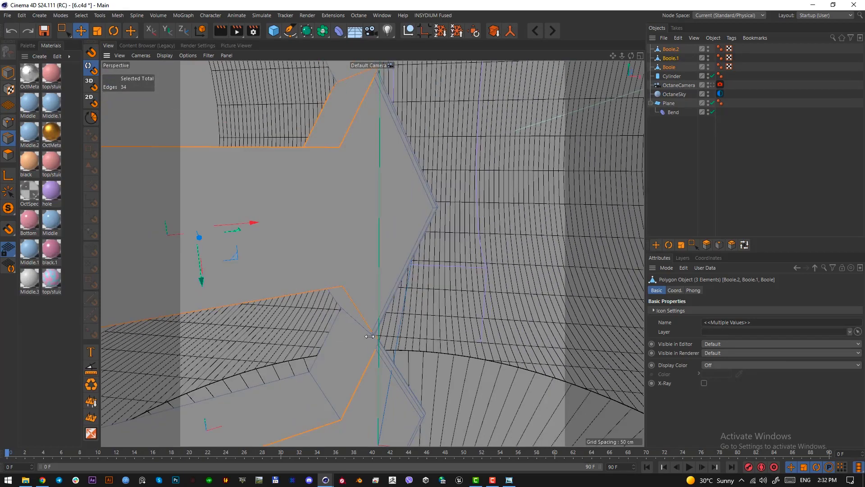
alt+drag(370, 336, 448, 299)
scroll(378, 342, up, 3)
shift+click(378, 344)
Add the remaining tiny edges at the right-hand contact point of the middle and lowest panels to the selection
scroll(448, 300, down, 2)
alt+middle_drag(448, 300, 288, 352)
scroll(448, 302, up, 2)
alt+middle_drag(501, 256, 382, 308)
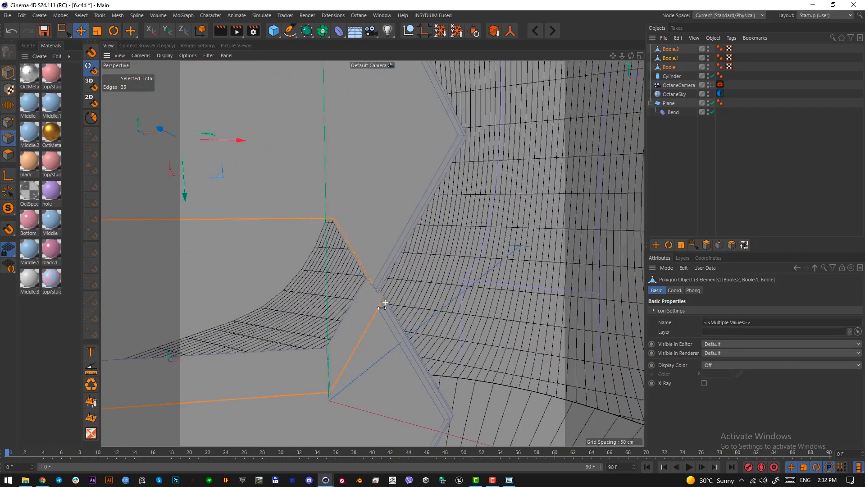
scroll(382, 308, up, 2)
mouse_move(382, 308)
alt+mouse_down()
mouse_move(386, 300)
mouse_move(379, 300)
alt+mouse_up()
shift+click(379, 299)
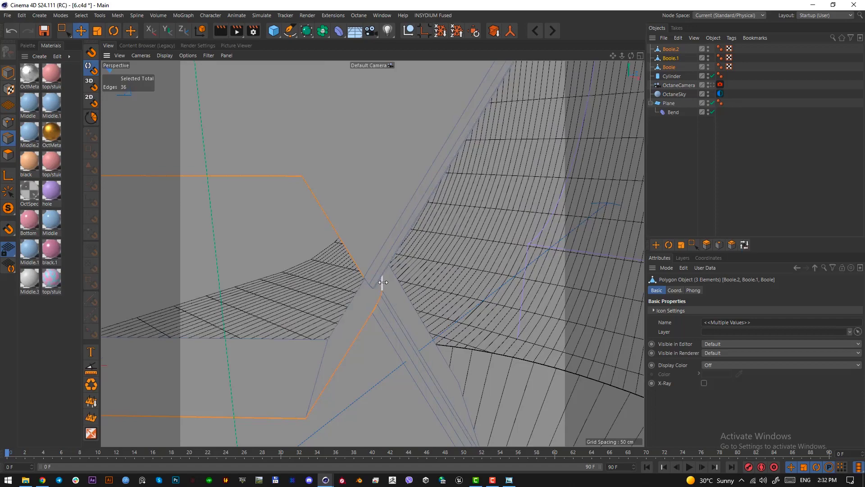
shift+click(383, 283)
scroll(344, 303, down, 5)
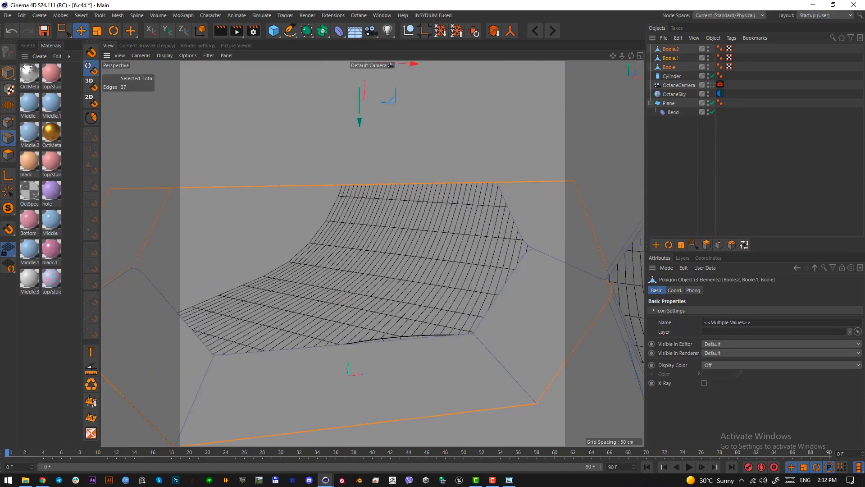
Use Loop Selection to add the rear edges of the lowest panel's notch to the edge selection
click(36, 45)
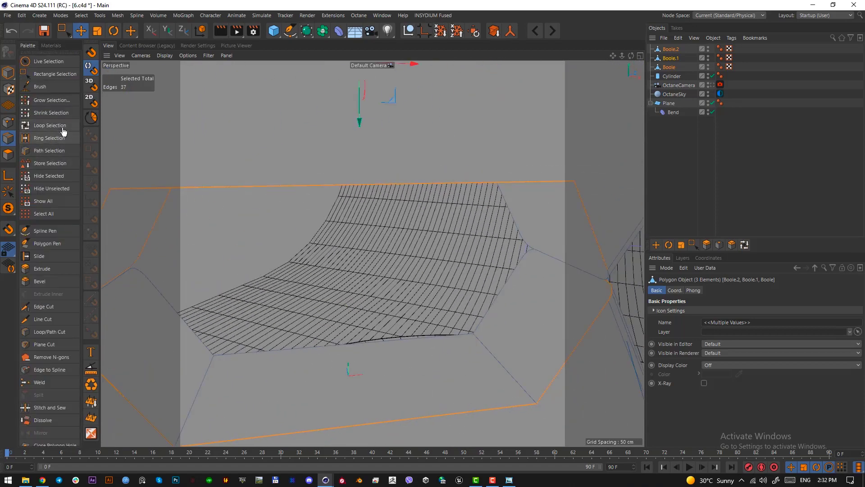
click(50, 126)
scroll(412, 387, down, 2)
alt+drag(418, 395, 485, 325)
shift+click(478, 326)
alt+drag(399, 350, 307, 280)
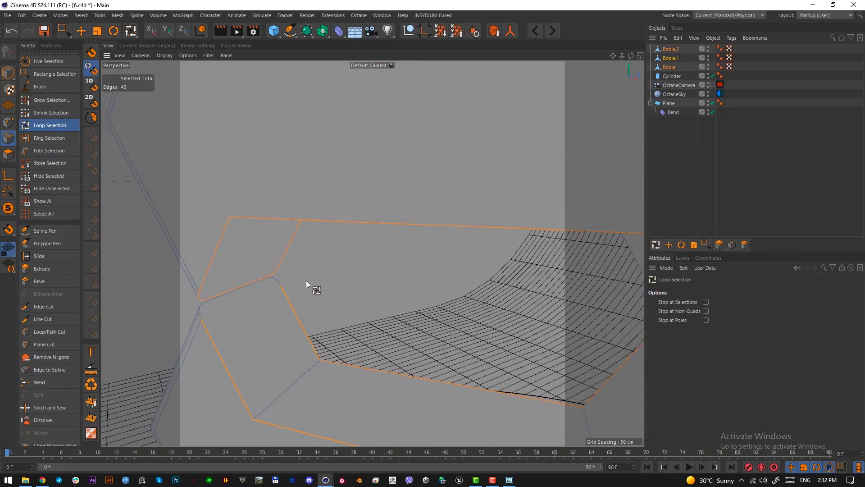
shift+click(274, 278)
alt+drag(278, 326, 286, 328)
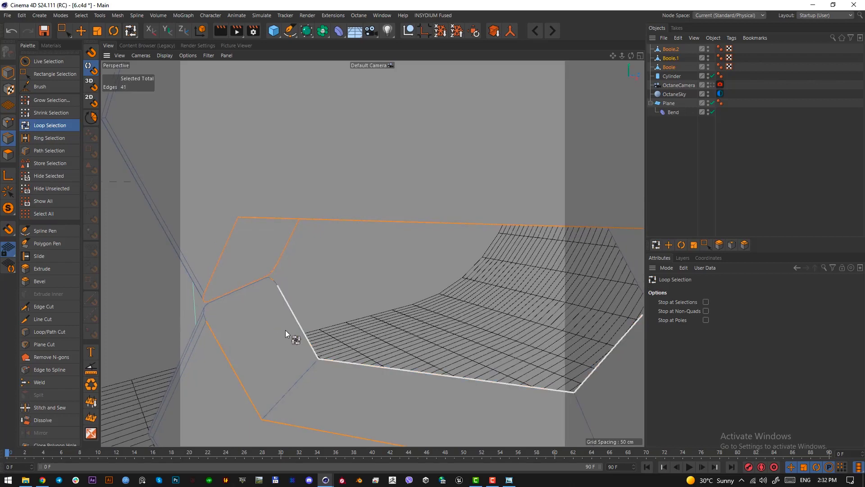
Switch to the Move tool and add the short edges at the left corner of the lower opening to the selection
alt+right_drag(273, 293, 124, 82)
click(81, 30)
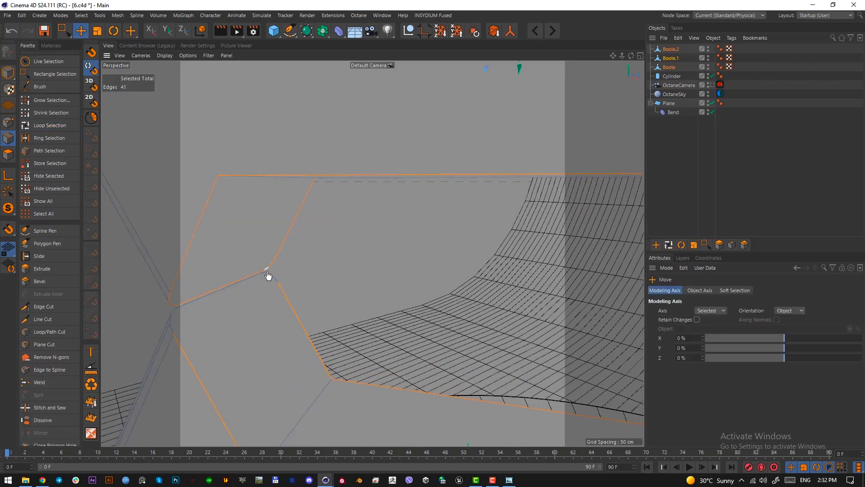
scroll(267, 332, down, 5)
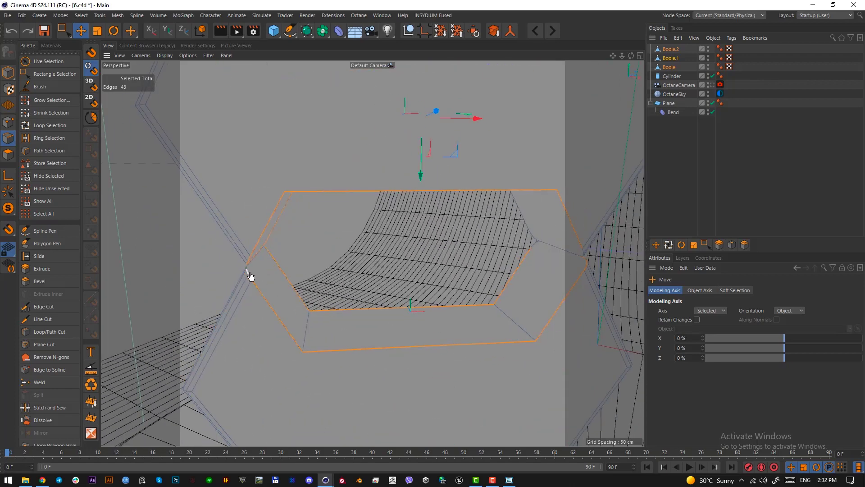
scroll(252, 274, up, 8)
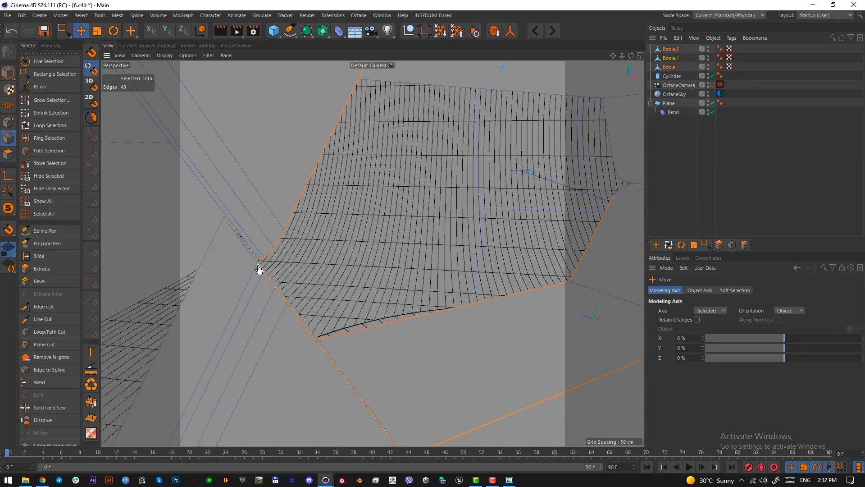
scroll(269, 269, up, 3)
shift+click(259, 269)
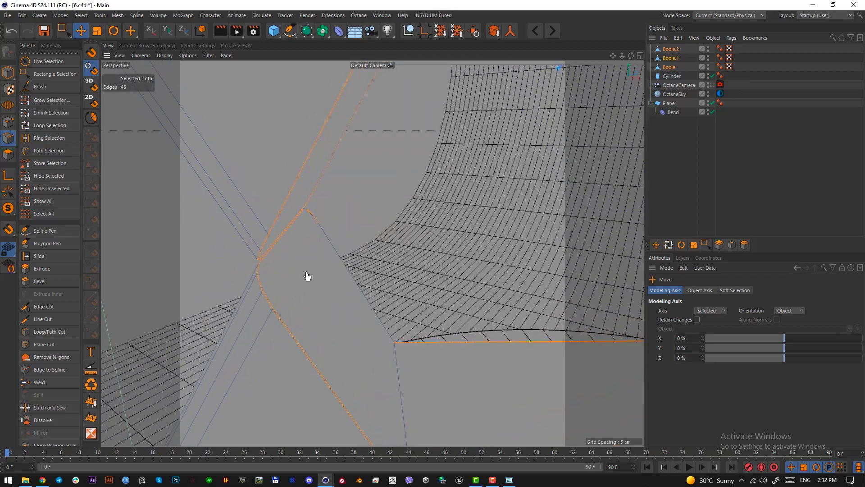
Add the missing rear notch edges and their small corner edges to the selection, working around the back of the panels
alt+drag(307, 275, 229, 233)
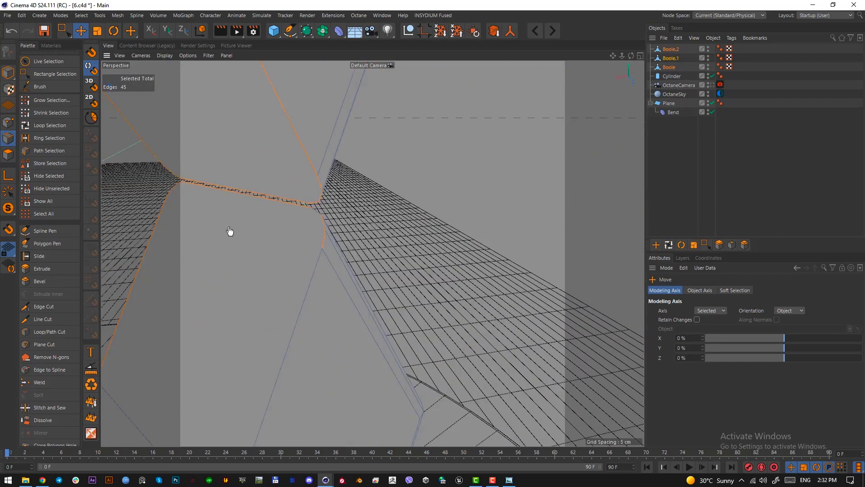
shift+click(315, 274)
alt+drag(319, 213, 452, 288)
scroll(369, 334, down, 4)
shift+double_click(336, 338)
shift+click(376, 273)
scroll(397, 324, up, 3)
shift+click(452, 266)
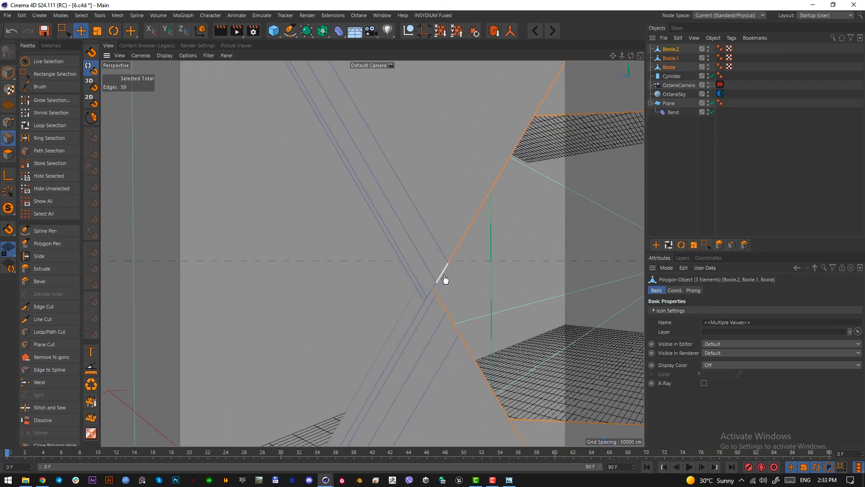
shift+click(444, 280)
Complete the edge selection with the remaining depth and corner edges where the notched panels meet
alt+drag(455, 247, 379, 344)
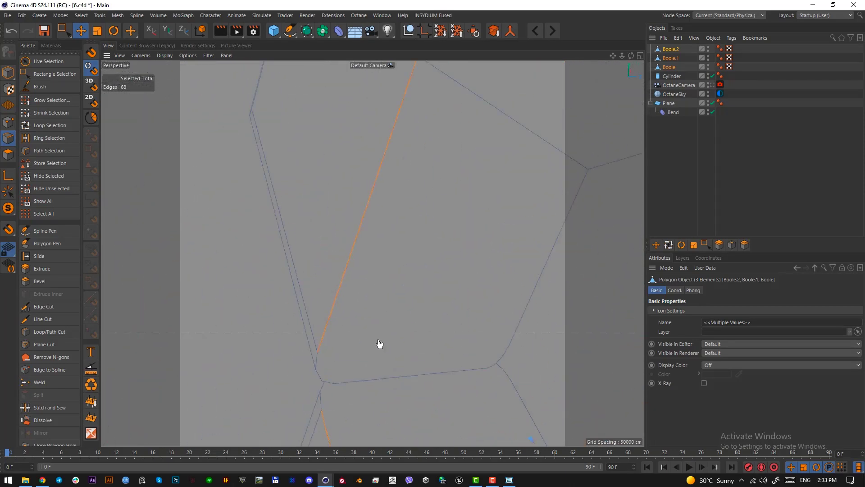
shift+click(376, 383)
alt+drag(358, 383, 421, 294)
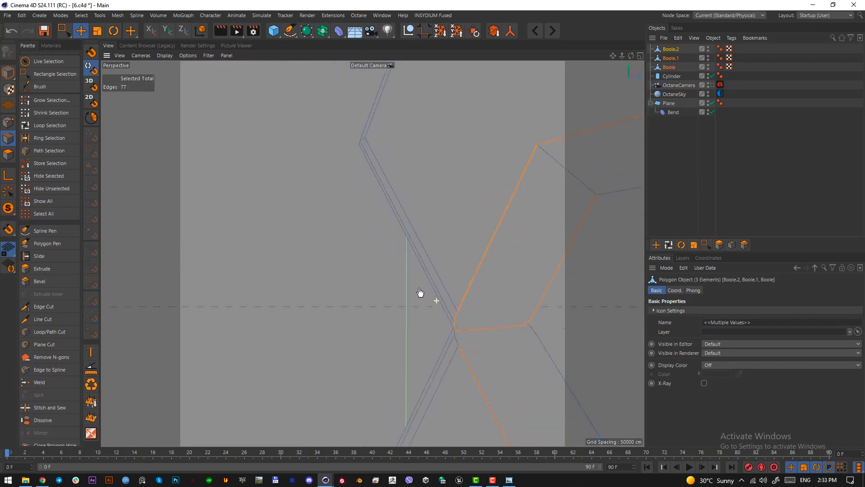
shift+click(464, 354)
alt+drag(464, 354, 403, 330)
shift+click(448, 317)
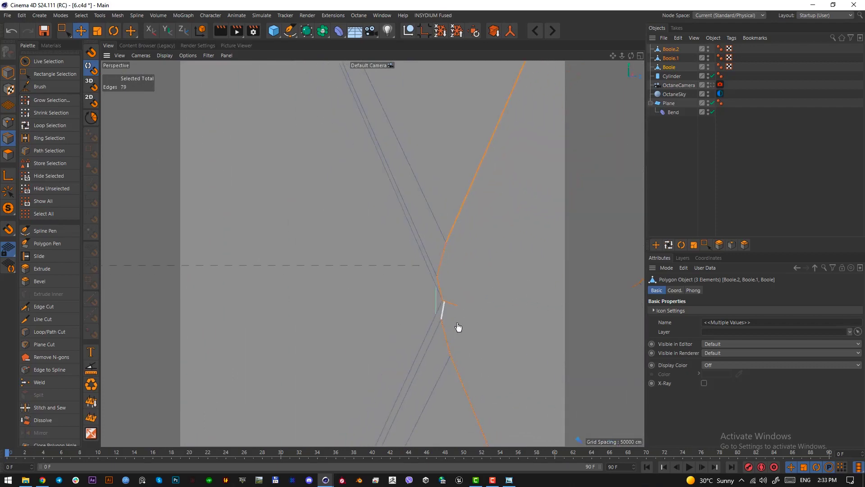
alt+drag(458, 329, 301, 275)
shift+double_click(284, 315)
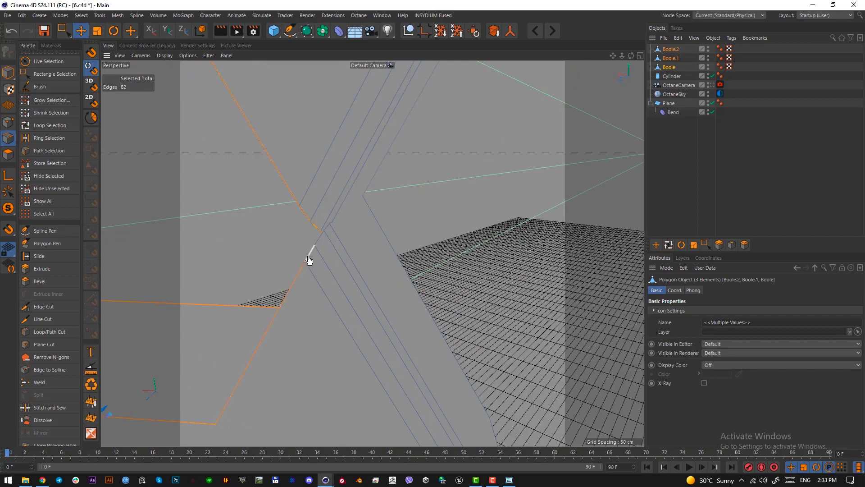
alt+drag(319, 242, 263, 273)
Try to bevel the selected notch edges with an offset of about 16.3 cm, then undo the bevel
click(60, 280)
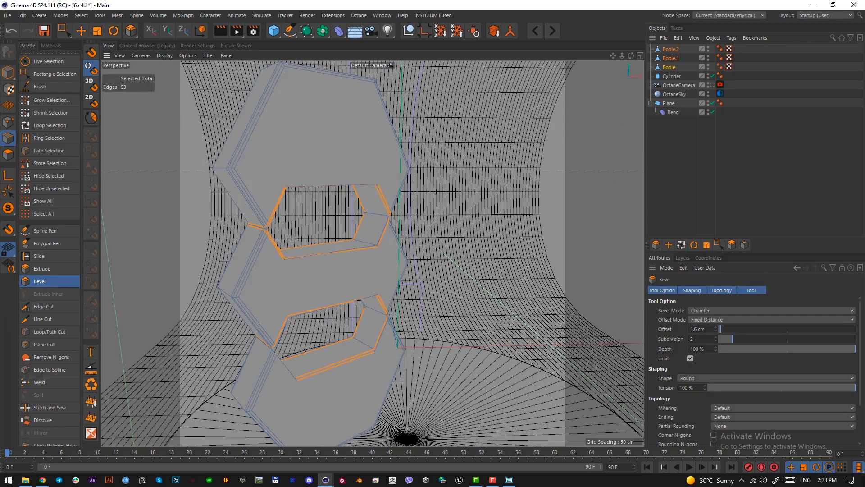
drag(322, 254, 336, 293)
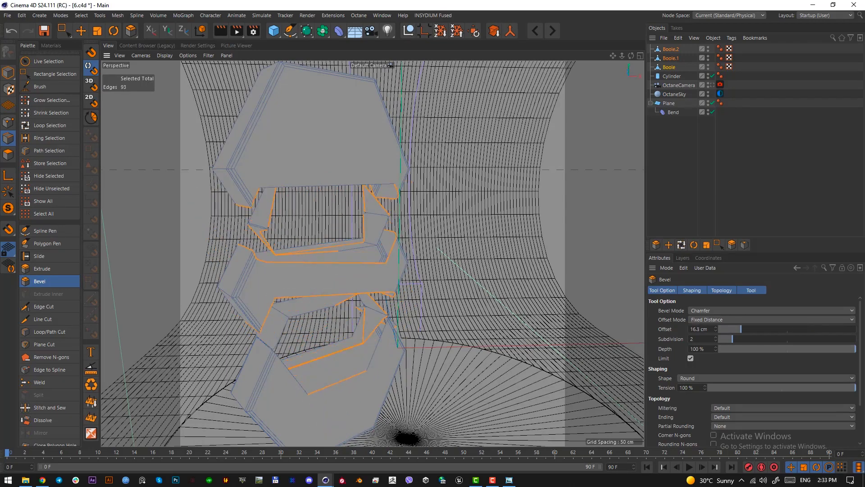
key(ctrl+z)
click(334, 311)
Select all points of the three panels and run Optimize to merge their duplicate points
click(8, 121)
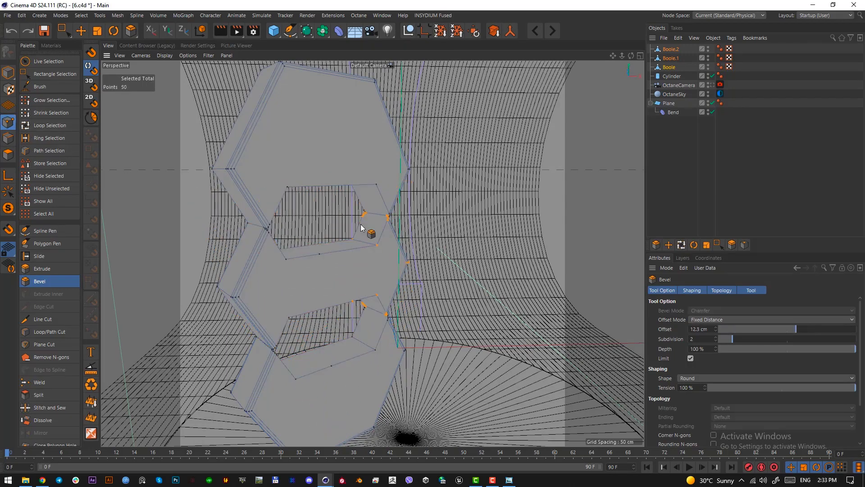
key(ctrl+a)
right_click(460, 227)
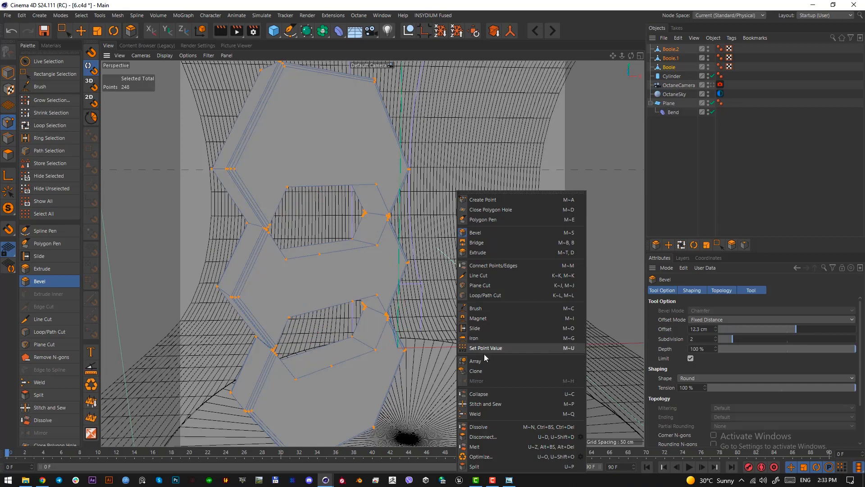
click(485, 457)
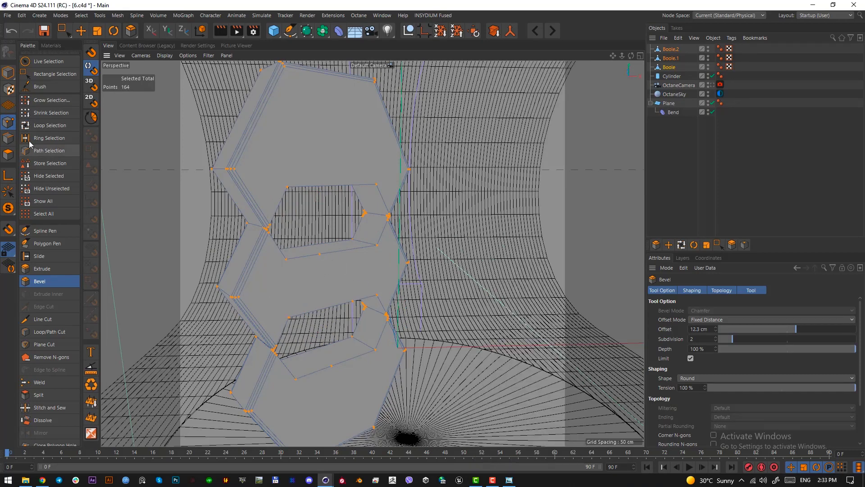
Bevel the selected notch edges in Chamfer mode with a 1.6 cm offset and 2 subdivisions, and return to the OctaneCamera view
click(8, 138)
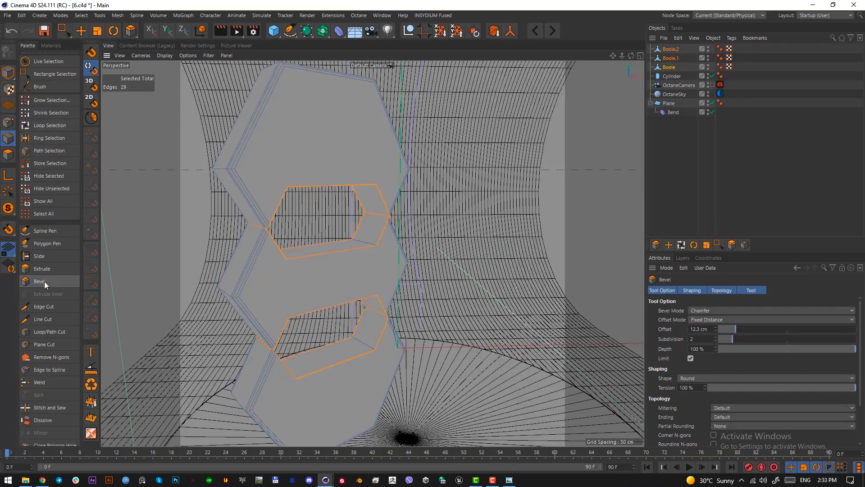
drag(375, 270, 370, 269)
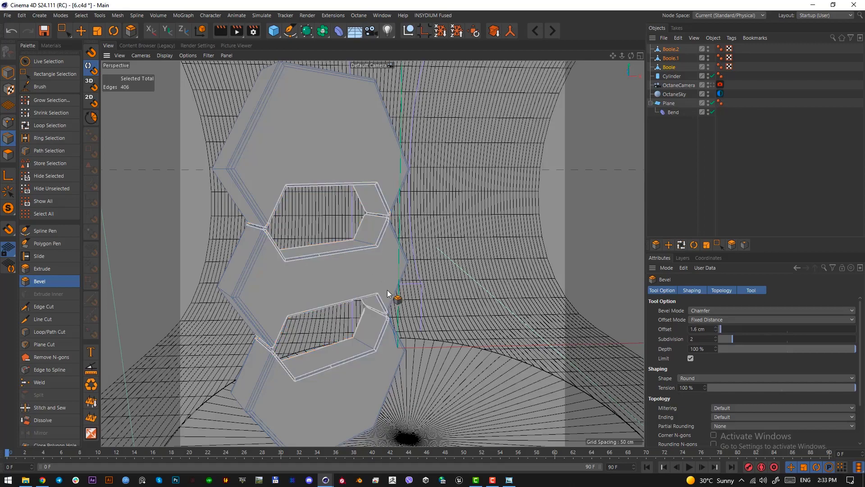
click(713, 85)
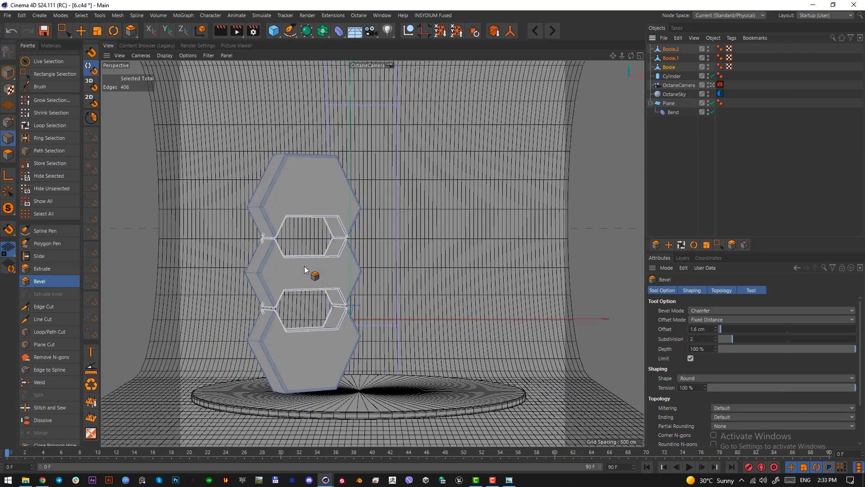
Switch to Model mode and move the three stacked panels slightly down on the round platform
click(8, 72)
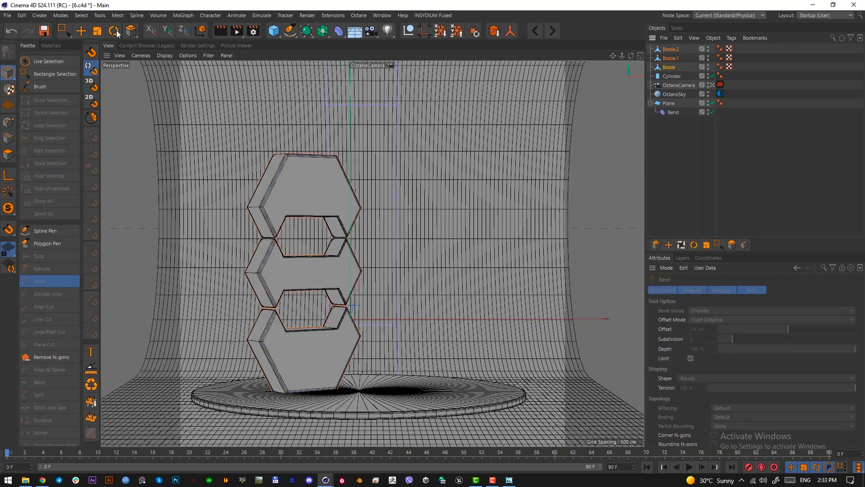
click(81, 31)
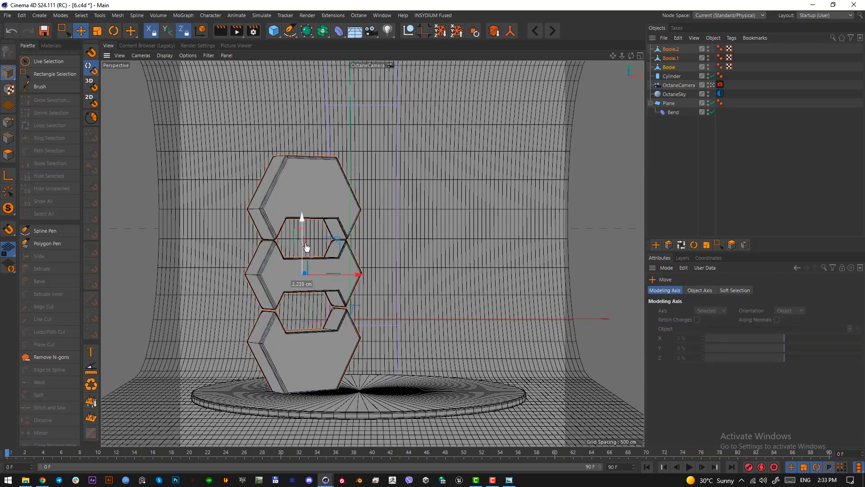
click(272, 279)
drag(310, 237, 301, 259)
click(296, 178)
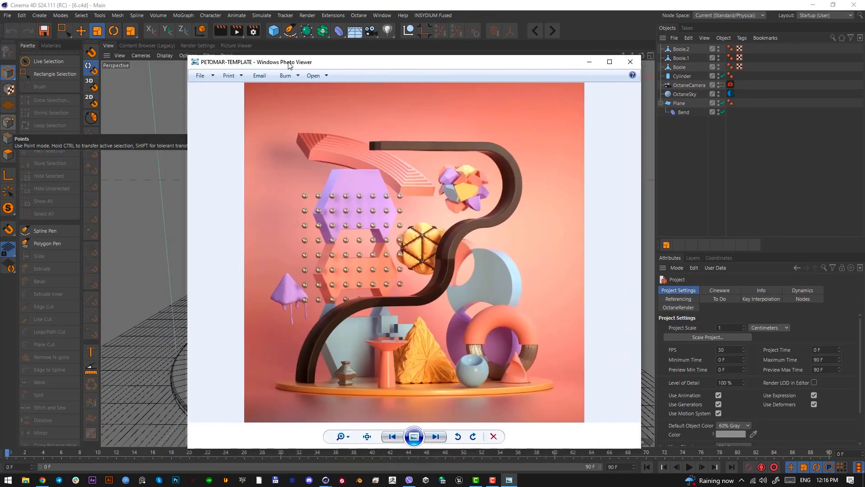
Examine the curved stepped arch above the purple hexagon in the PETOMAR-TEMPLATE reference image
drag(289, 65, 311, 65)
key(Print)
drag(327, 130, 455, 208)
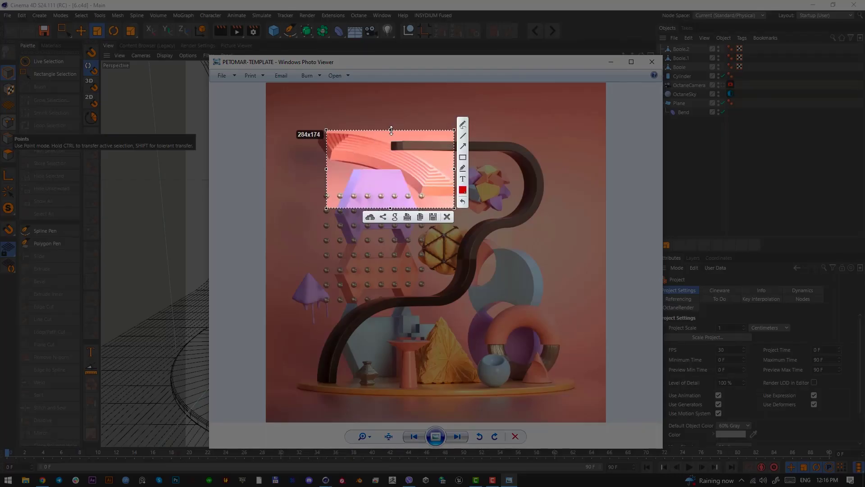
drag(392, 131, 391, 139)
mouse_move(392, 176)
mouse_down()
mouse_move(385, 167)
mouse_move(405, 173)
mouse_up()
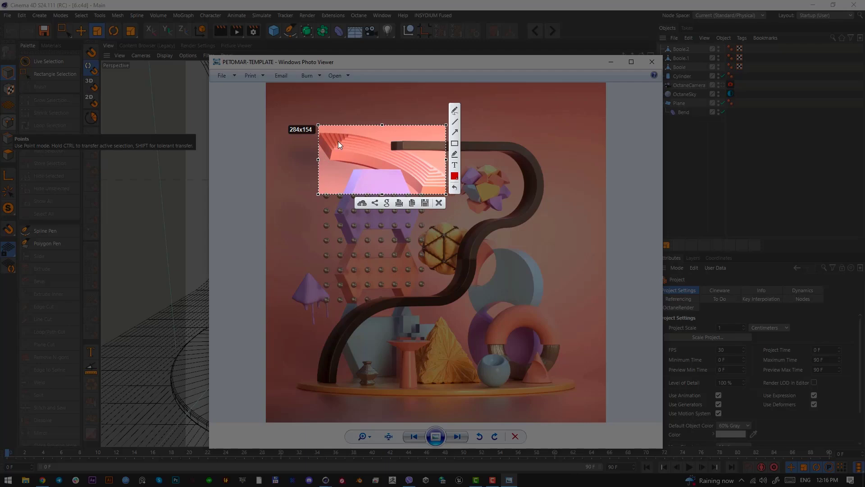
drag(411, 166, 411, 170)
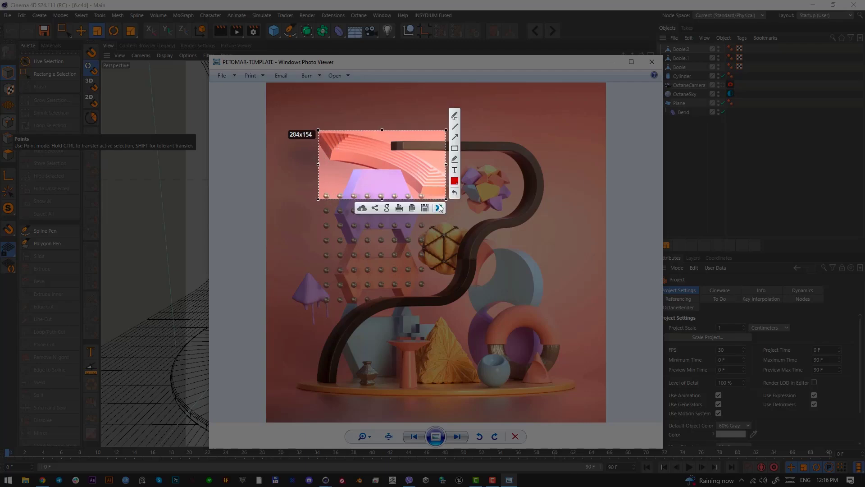
click(439, 208)
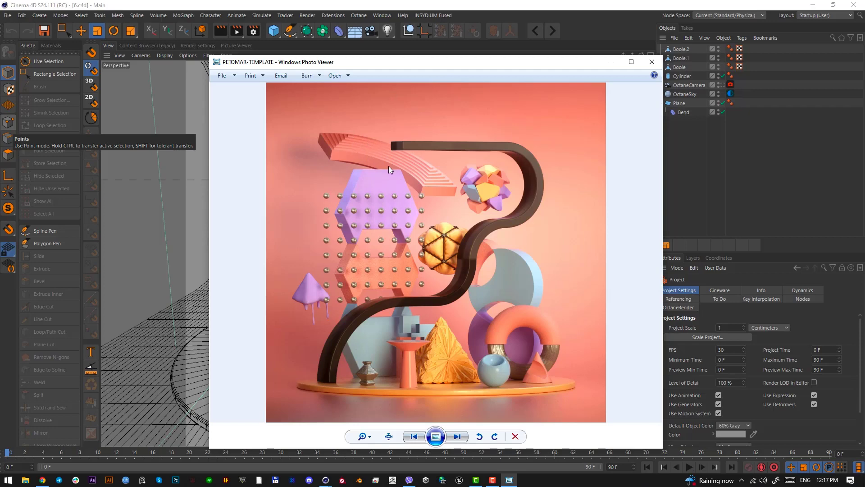
key(Escape)
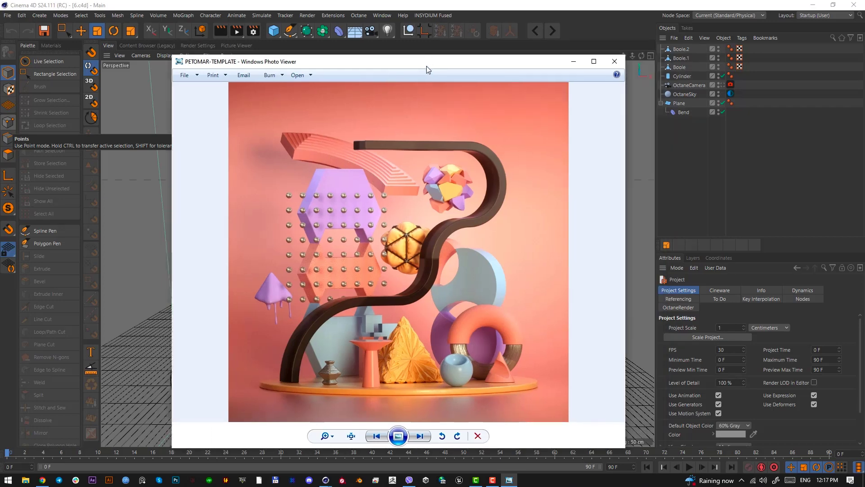
Add a cube and shrink it to a slab about 107 cm wide, 186 cm tall and 28 cm deep
click(274, 30)
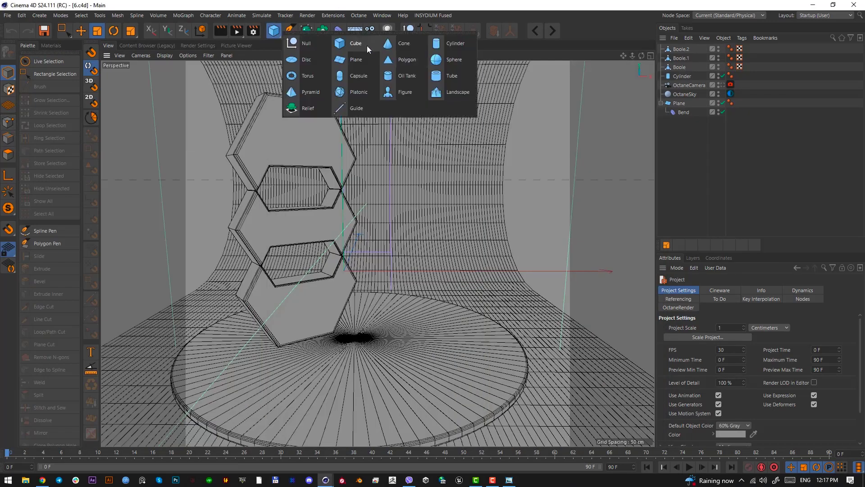
click(354, 44)
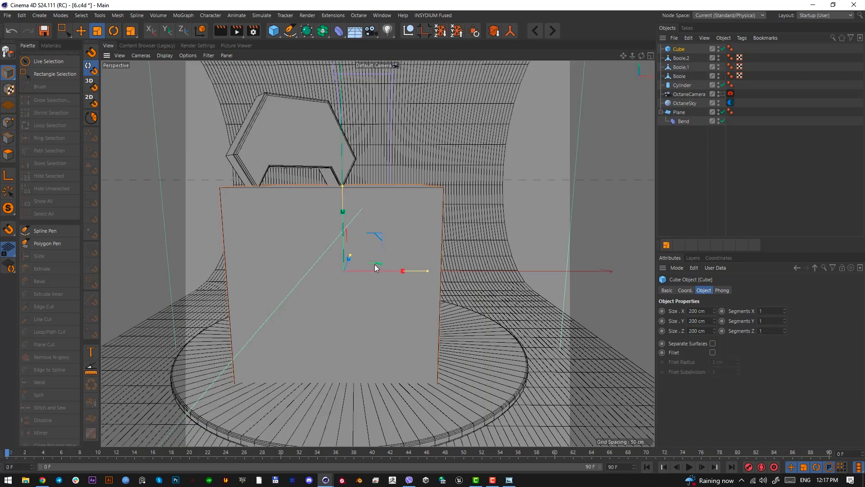
key(F2)
drag(342, 246, 341, 282)
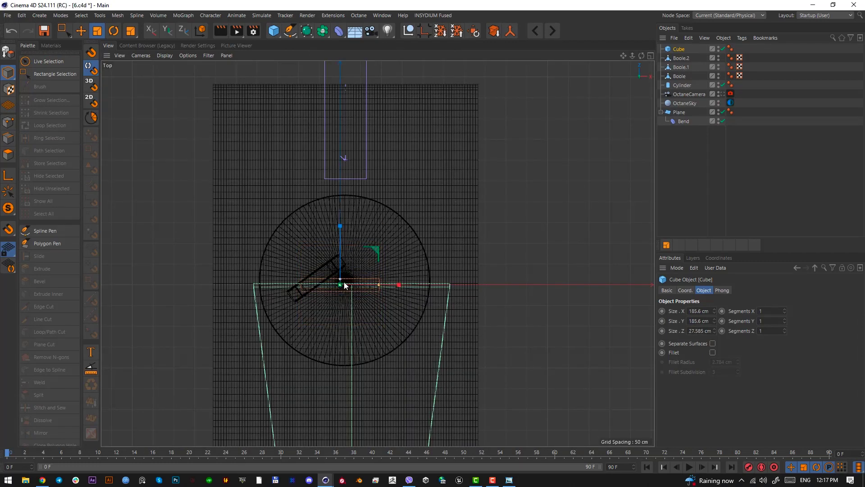
scroll(341, 283, up, 3)
drag(406, 287, 379, 286)
key(F1)
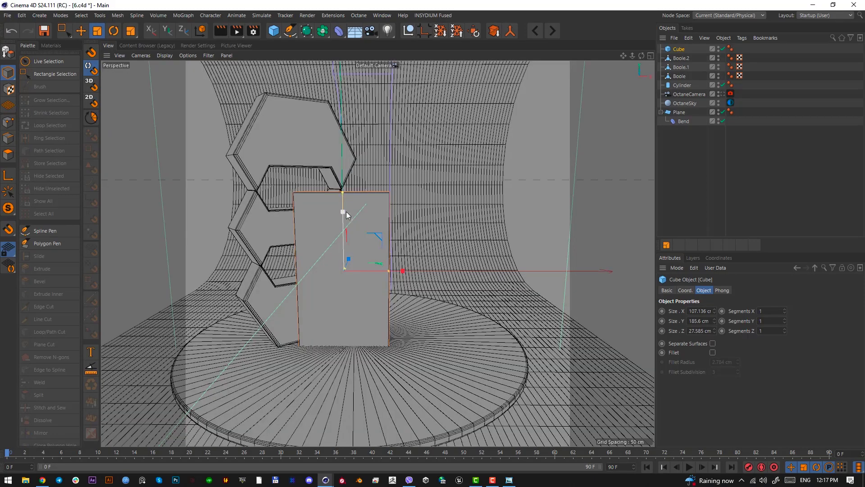
Raise the slab in the OctaneCamera view, resize it to about 62 cm wide and 192 cm tall, and place it beside the hexagon panels
click(722, 94)
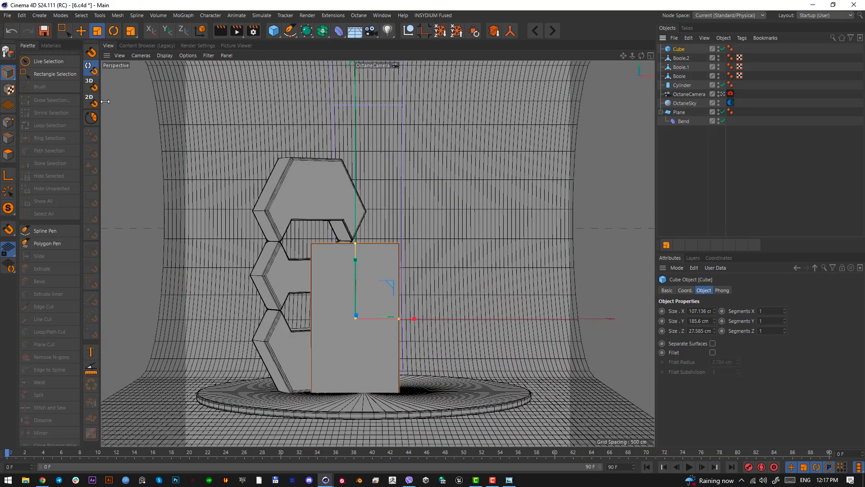
drag(356, 273, 356, 241)
key(ctrl+z)
key(e)
drag(356, 278, 355, 227)
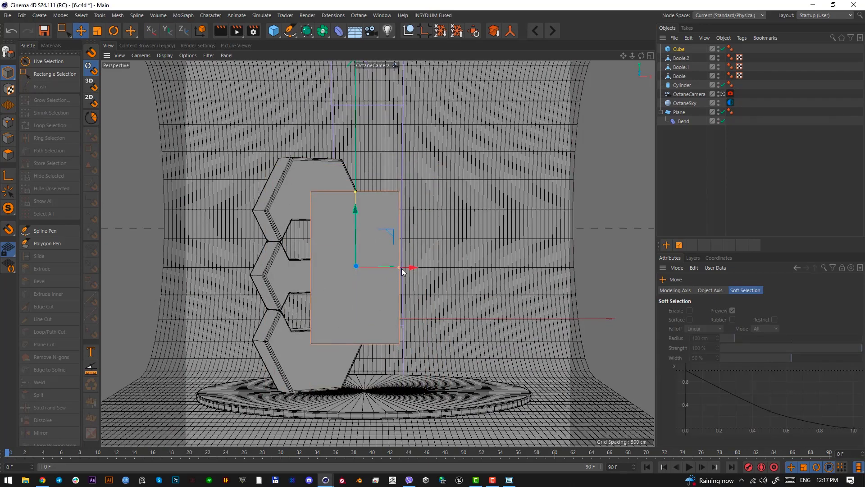
drag(398, 267, 381, 266)
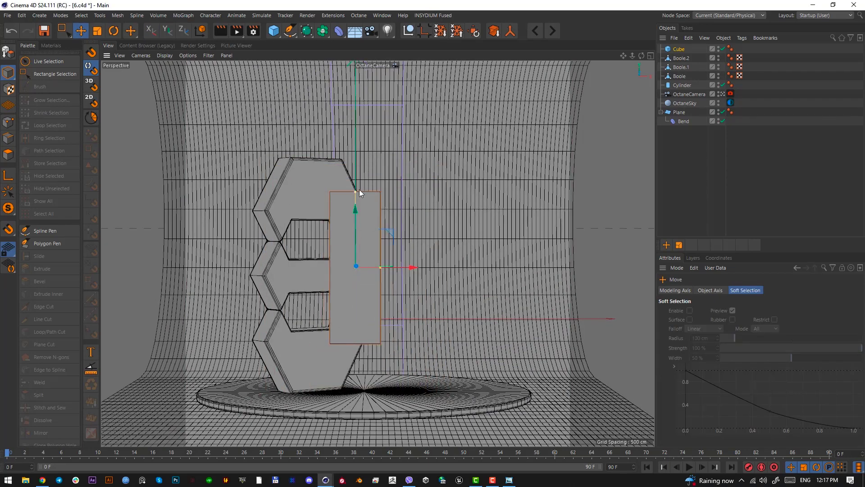
drag(360, 192, 357, 191)
drag(402, 268, 441, 278)
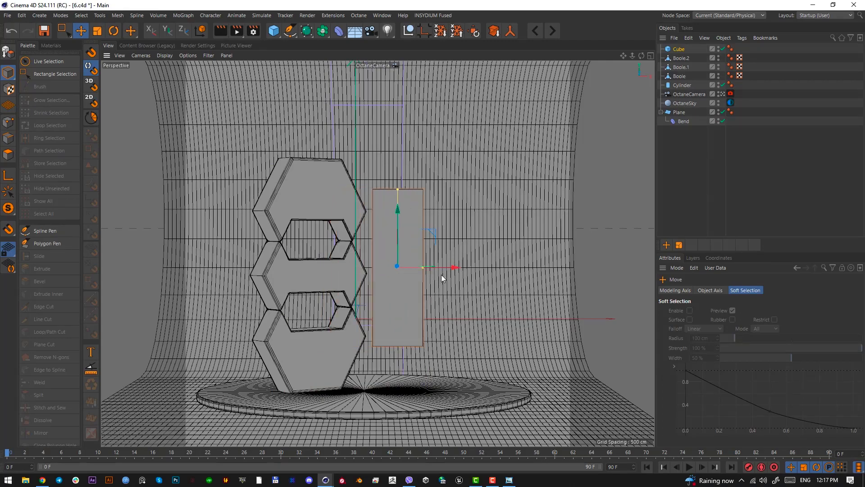
Thin the slab to about 17 cm deep and divide its height into 21 Y segments
click(722, 94)
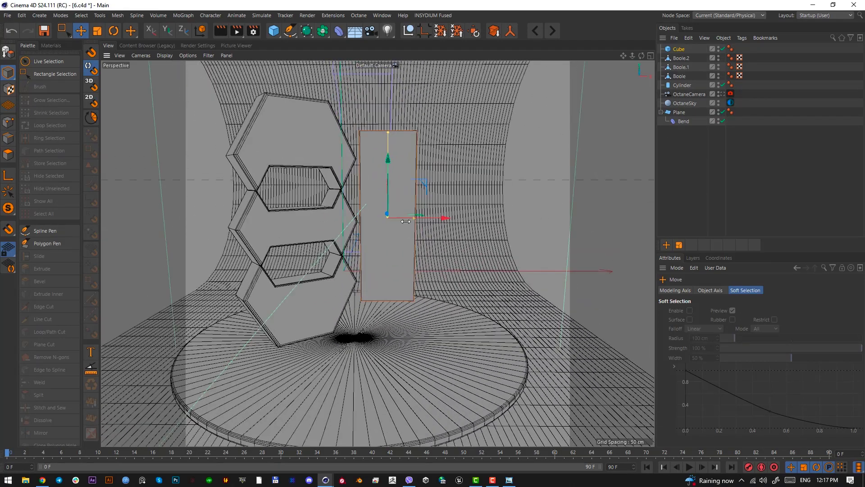
alt+drag(406, 222, 370, 221)
alt+drag(368, 277, 348, 288)
alt+right_drag(347, 288, 366, 298)
alt+middle_drag(366, 297, 347, 253)
click(677, 49)
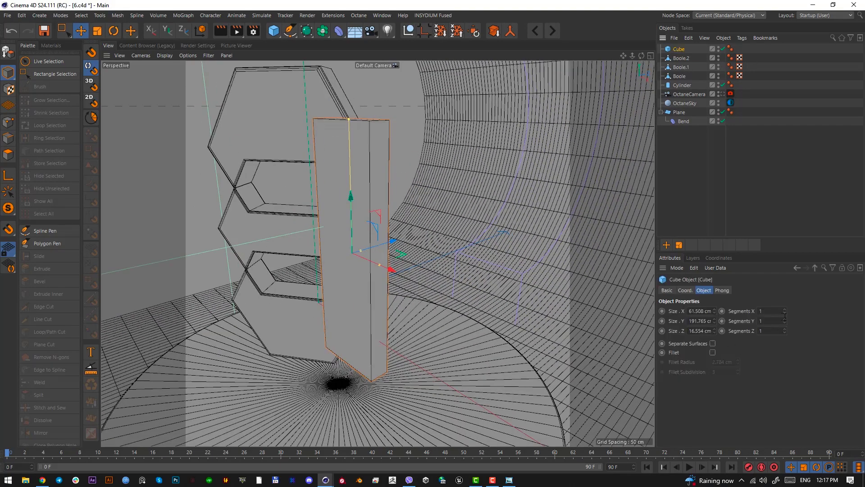
drag(785, 322, 785, 318)
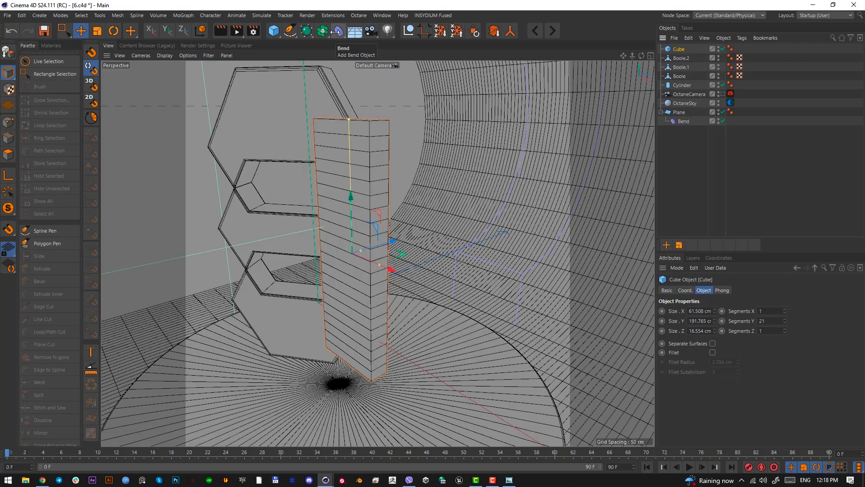
Add a Bend deformer fitted to the segmented slab and curve it into an arch with a strength of 74°
shift+click(336, 31)
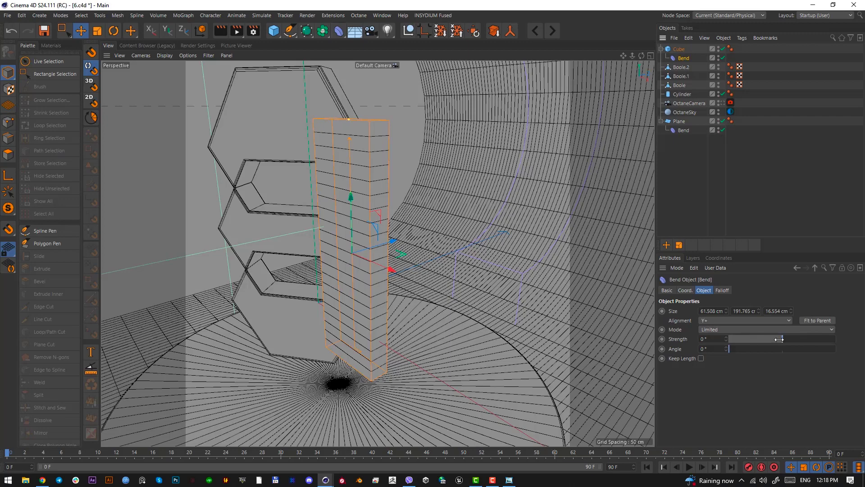
drag(779, 339, 795, 343)
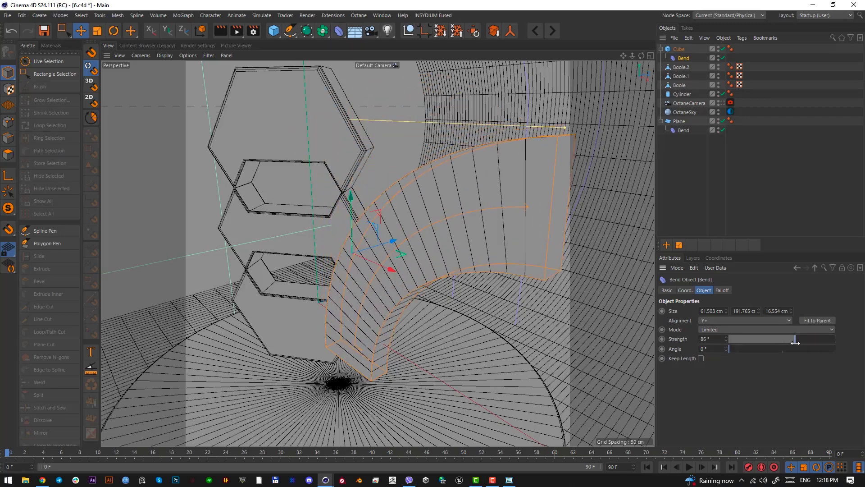
alt+drag(478, 212, 562, 252)
drag(795, 339, 794, 339)
mouse_move(445, 254)
alt+mouse_down()
mouse_move(367, 224)
mouse_move(221, 220)
mouse_move(334, 228)
mouse_move(444, 250)
alt+mouse_up()
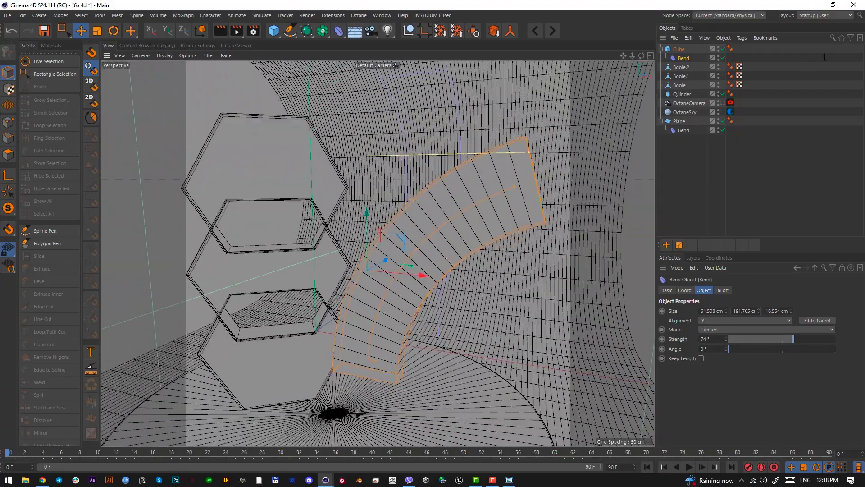
Convert the cube and its Bend deformer into a single editable polygon object
click(677, 49)
middle_click(678, 49)
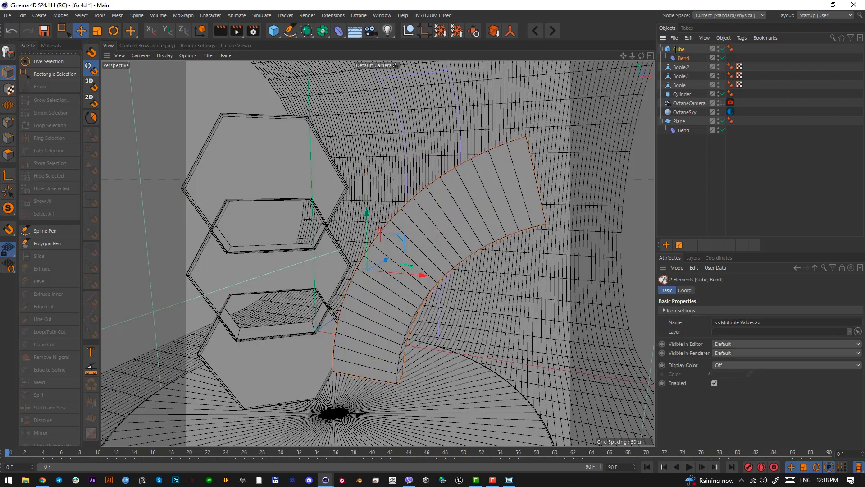
click(511, 31)
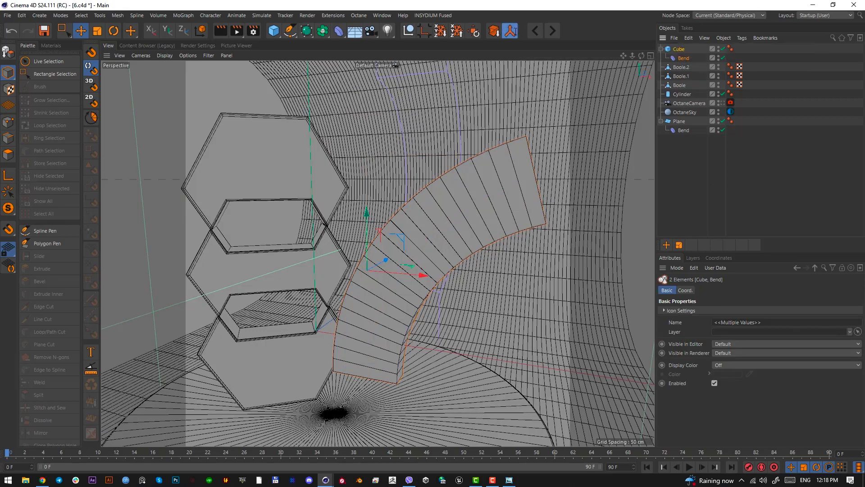
click(692, 49)
alt+drag(406, 194, 464, 188)
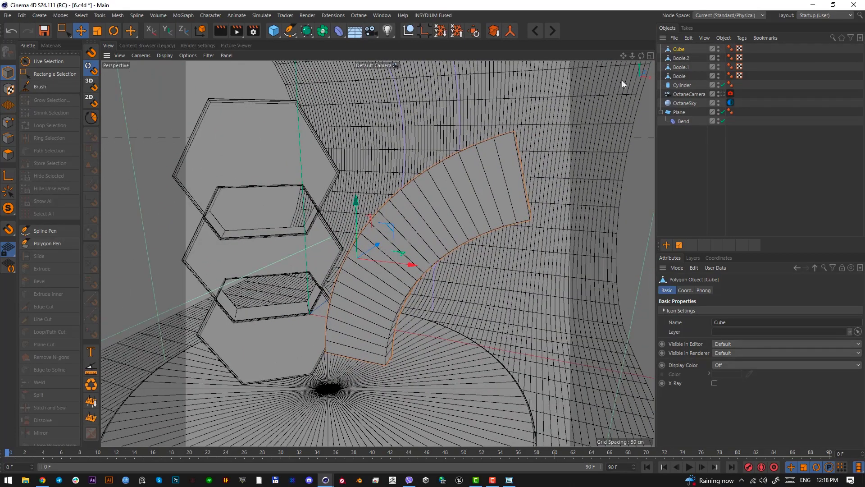
Ring-select the arch's crosswise edges and repeatedly cut them to divide the arch into narrow lengthwise strips, then clear the edge selection
click(13, 136)
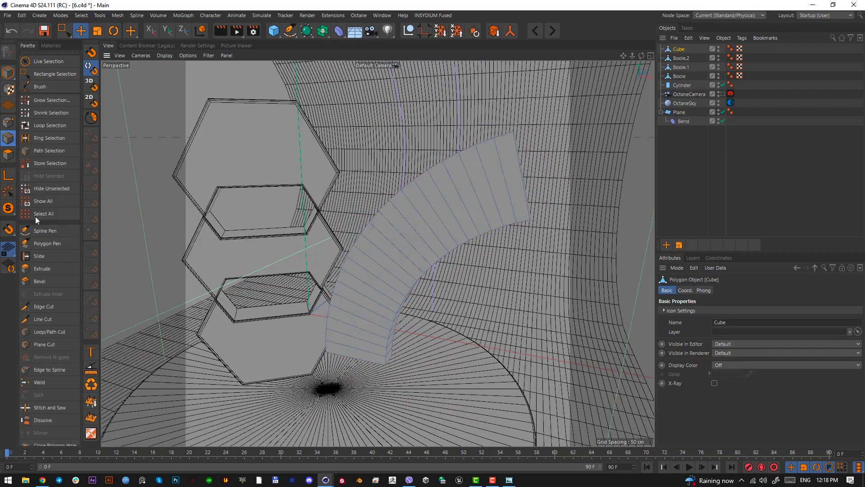
click(56, 138)
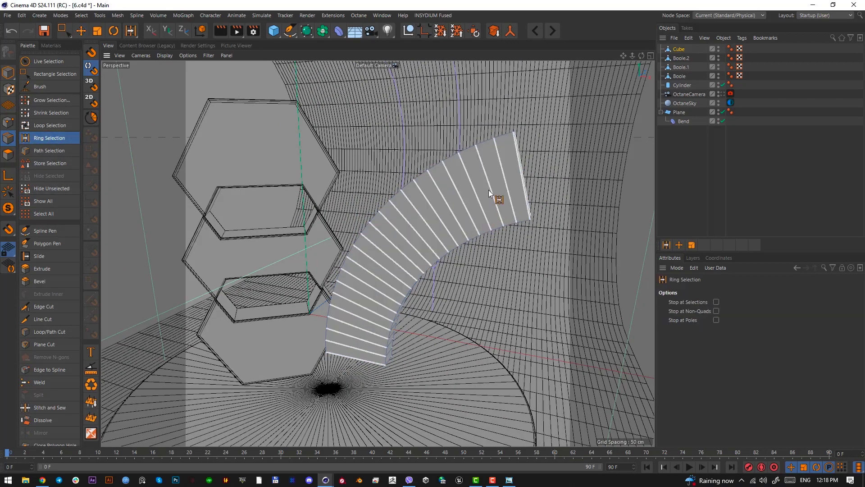
alt+drag(489, 190, 498, 194)
click(499, 194)
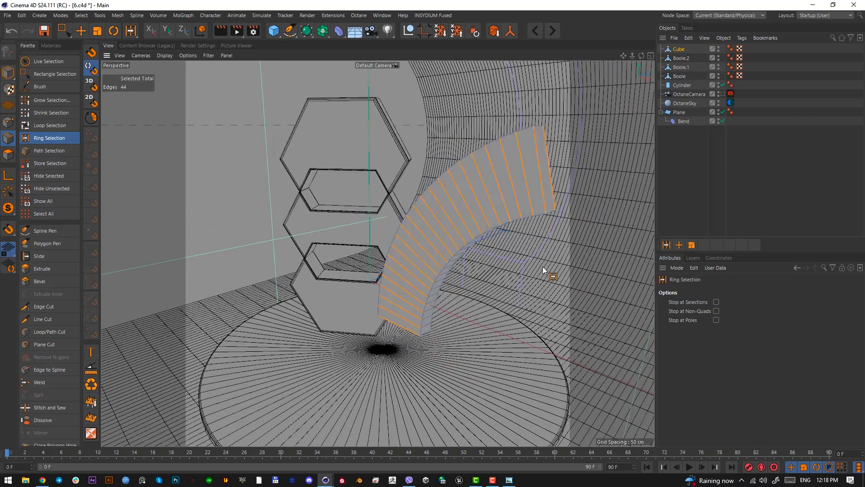
alt+drag(543, 266, 516, 174)
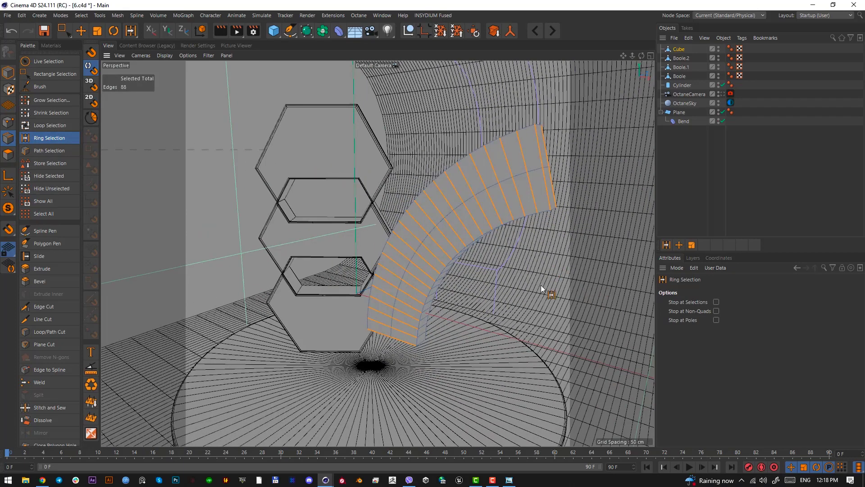
key(m)
key(m)
key(m)
key(m)
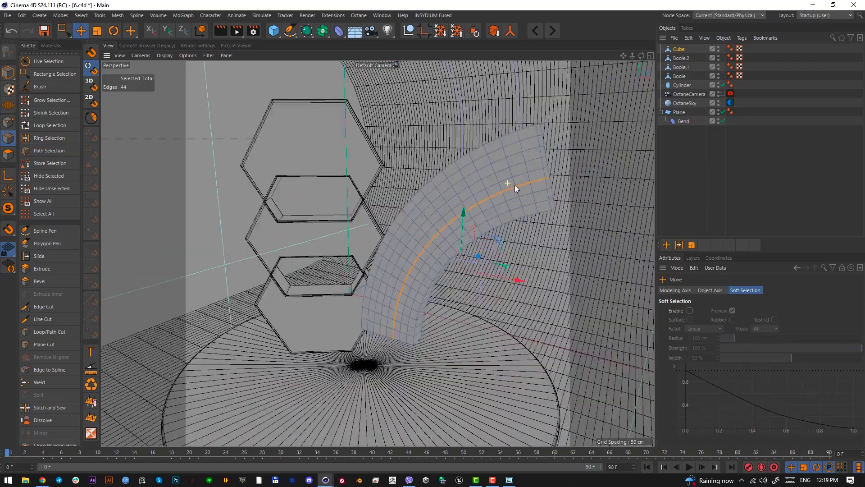
alt+drag(515, 185, 529, 176)
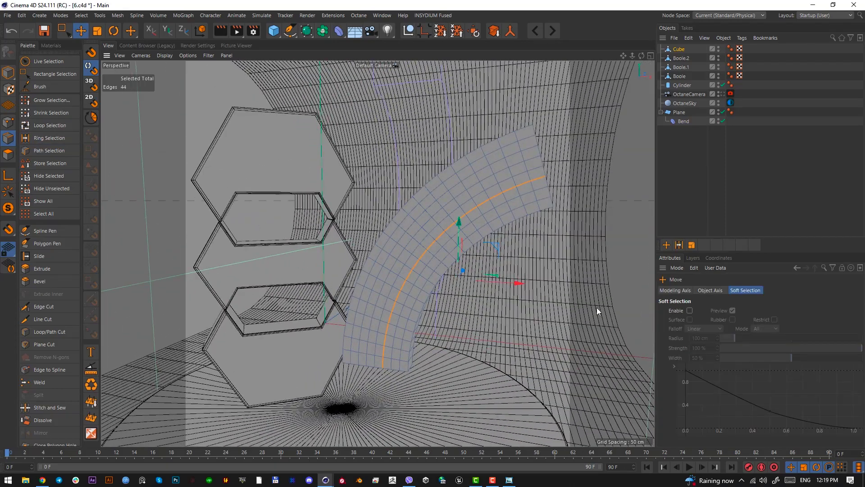
click(597, 308)
click(514, 201)
click(510, 189)
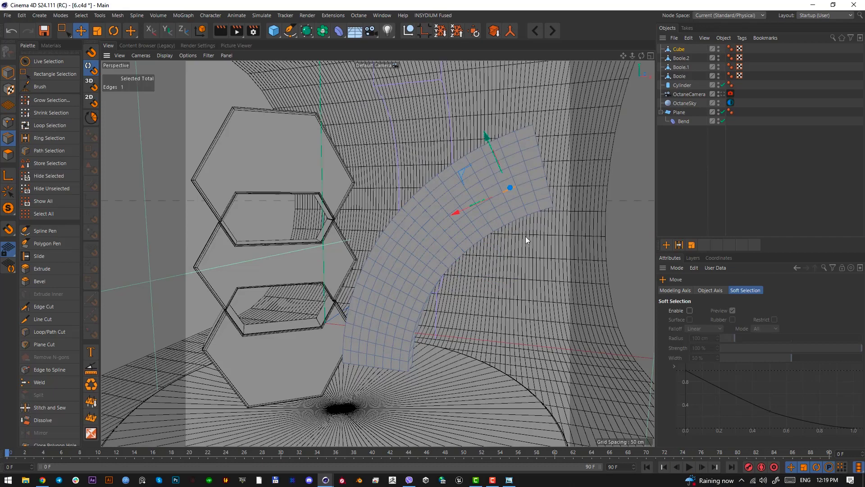
click(503, 199)
click(511, 240)
alt+drag(499, 199, 490, 196)
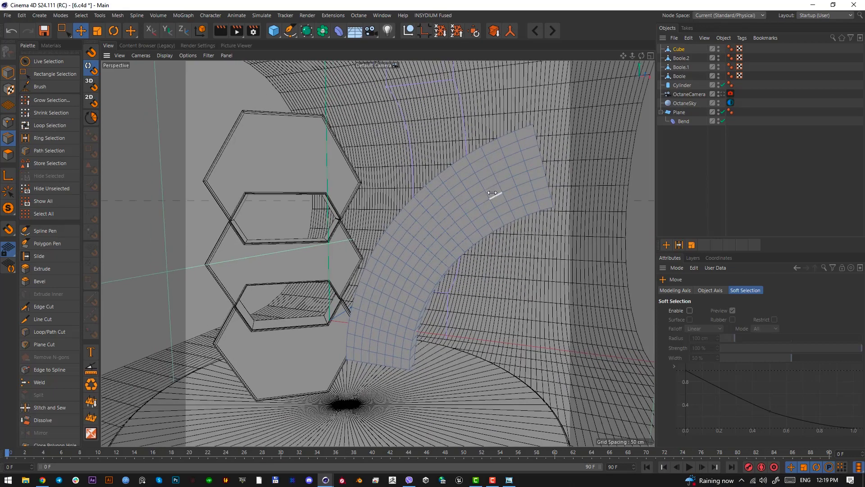
Select the front-face polygons of the arch with Live Selection, leaving a border one polygon wide around the outline
drag(61, 33, 80, 40)
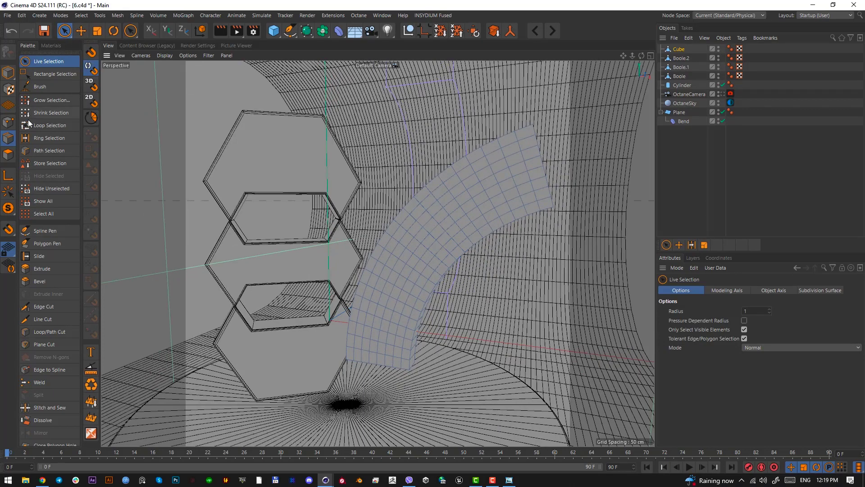
click(9, 155)
drag(510, 154, 524, 197)
shift+click(398, 354)
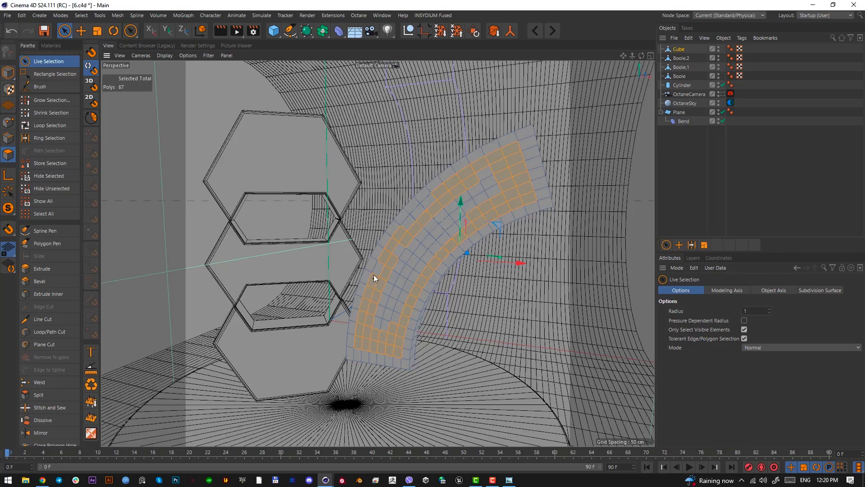
shift+click(413, 208)
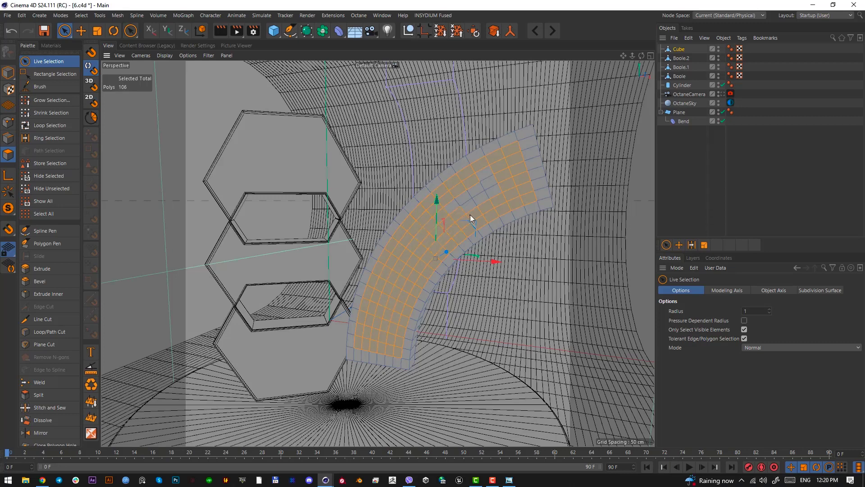
Complete the inner front-face selection and extrude it outward by 4.9 cm as the first raised step of the arch
alt+drag(474, 201, 463, 247)
alt+drag(479, 218, 493, 250)
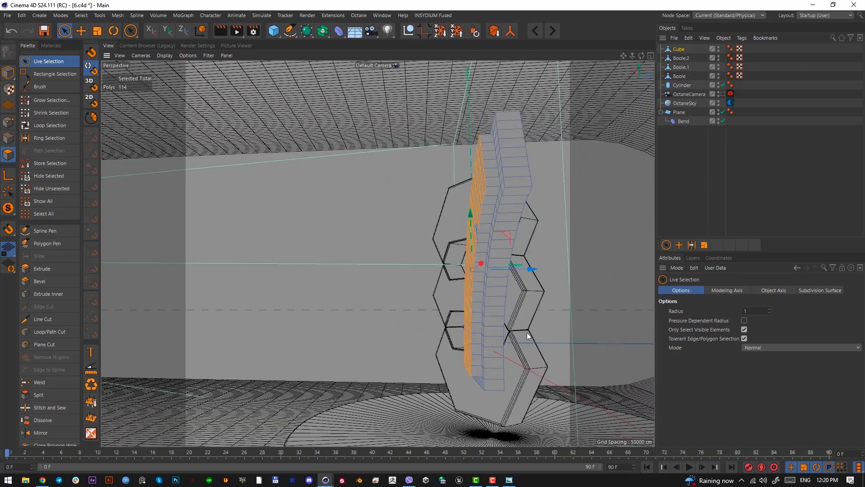
key(ctrl+z)
key(d)
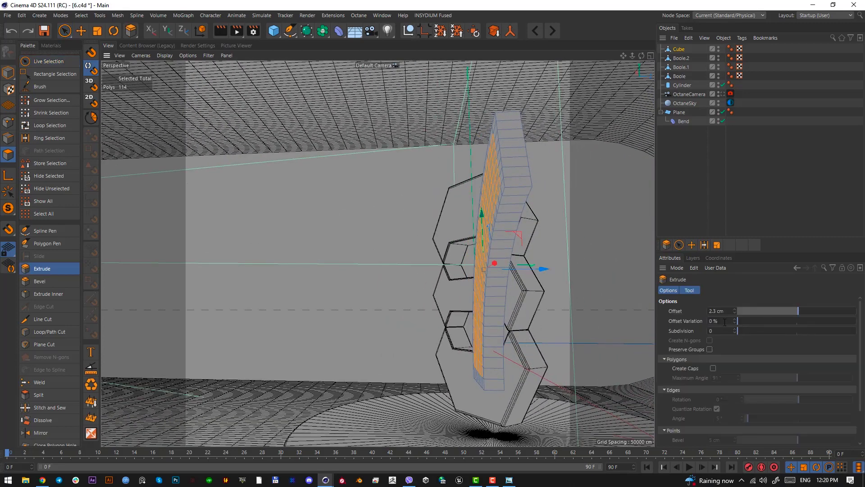
drag(537, 318, 546, 320)
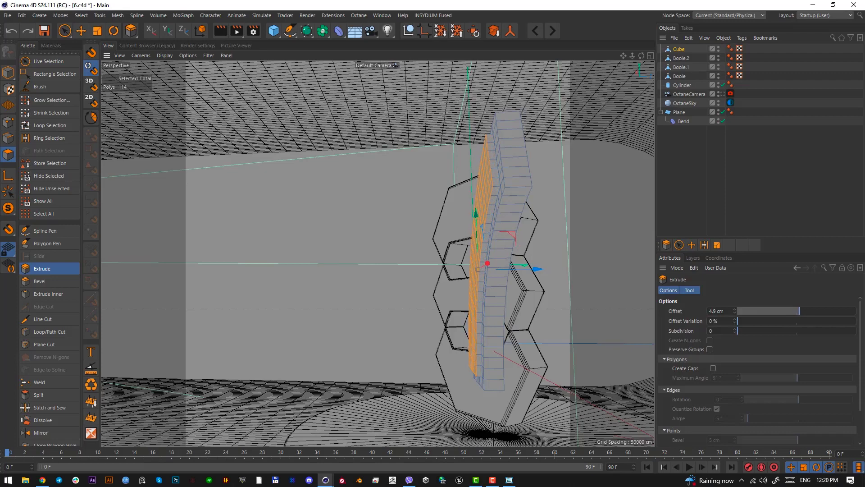
Deselect the outer ring of polygons on the arch's raised face and extrude the remaining ones 4.9 cm as the second step
alt+drag(476, 190, 537, 199)
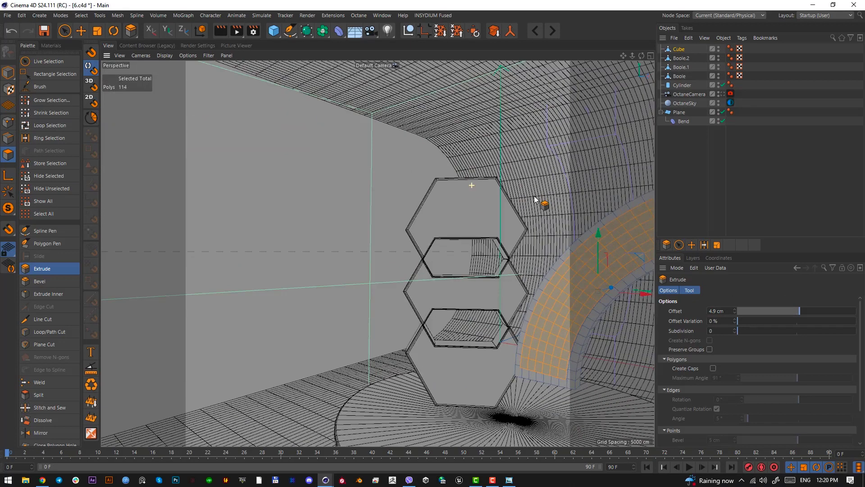
alt+drag(591, 285, 487, 190)
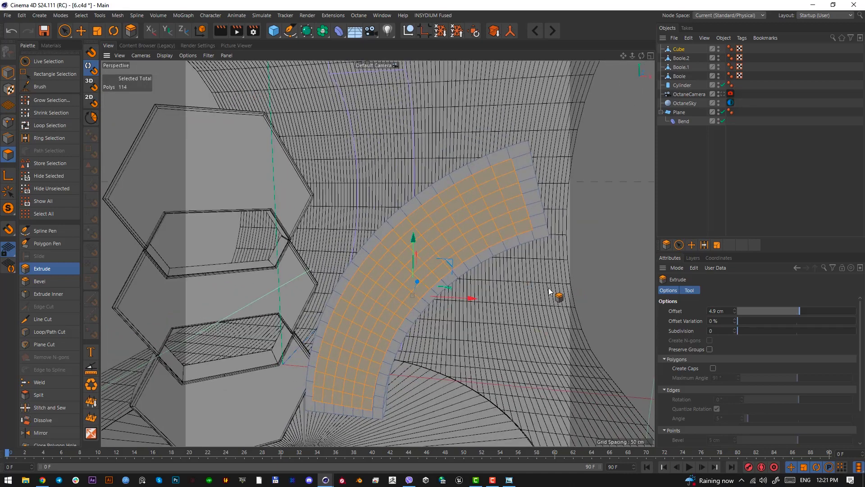
key(u)
key(l)
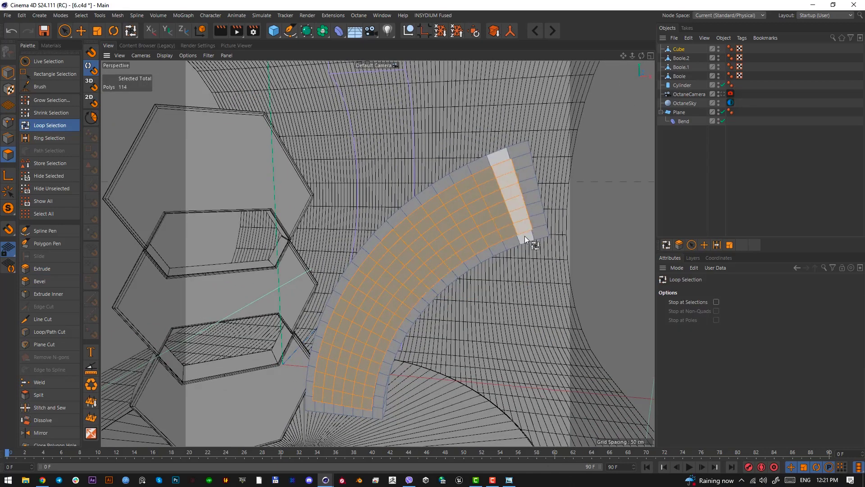
ctrl+click(513, 231)
ctrl+click(526, 221)
ctrl+click(480, 183)
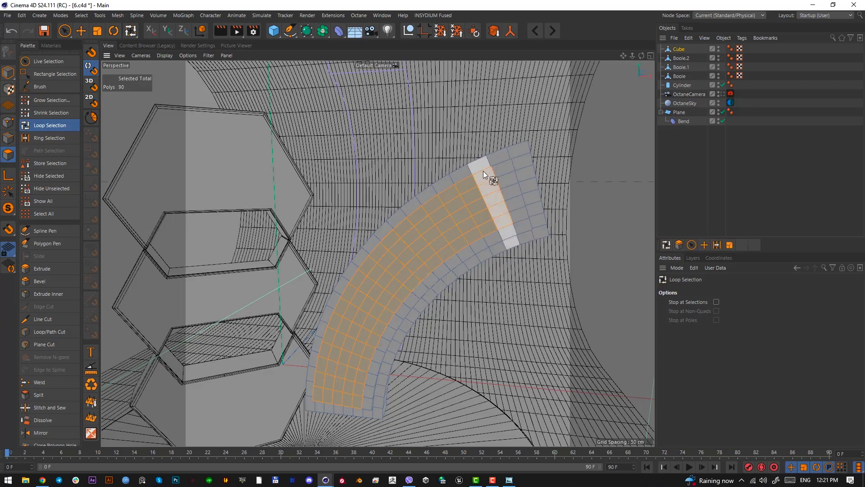
ctrl+click(355, 402)
alt+drag(355, 401, 366, 345)
key(d)
click(731, 312)
key(Return)
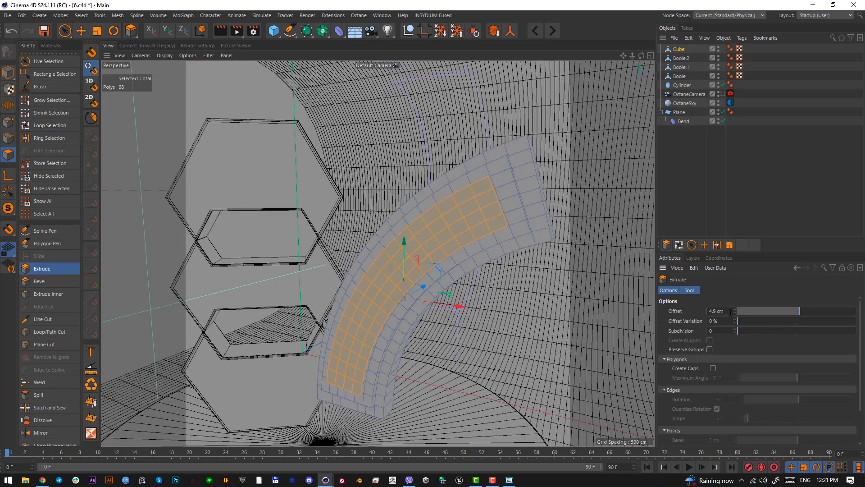
Deselect the next border loops of the selection and extrude the remaining central strip 4.9 cm as the arch's third step
mouse_move(444, 239)
alt+mouse_down()
mouse_move(366, 231)
mouse_move(334, 242)
mouse_move(461, 239)
alt+mouse_up()
key(u)
key(l)
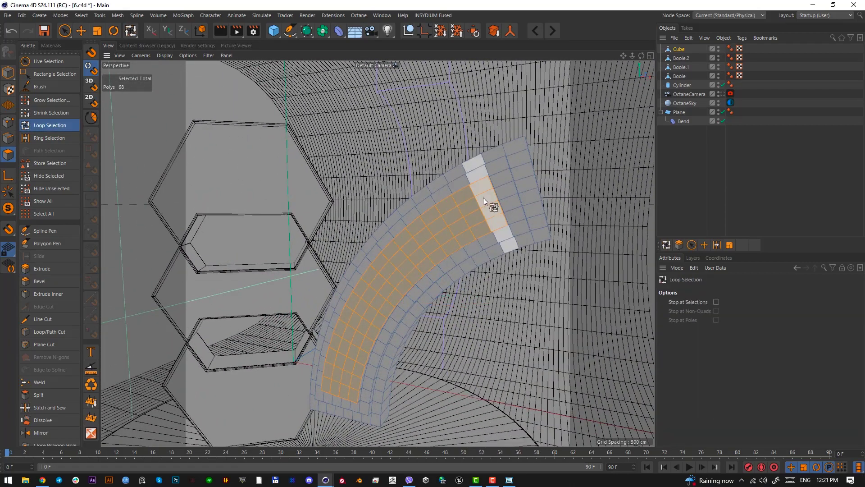
ctrl+click(485, 197)
ctrl+click(471, 193)
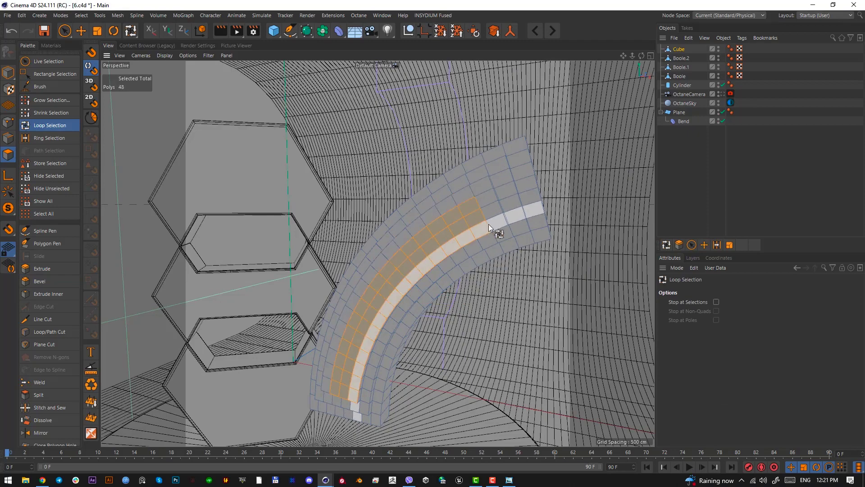
ctrl+click(488, 224)
alt+drag(435, 244, 418, 248)
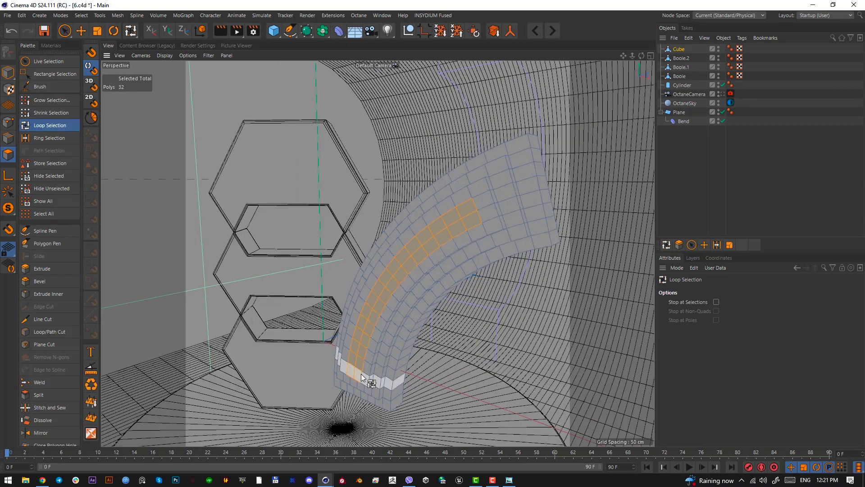
ctrl+click(361, 374)
alt+drag(388, 342, 431, 351)
key(d)
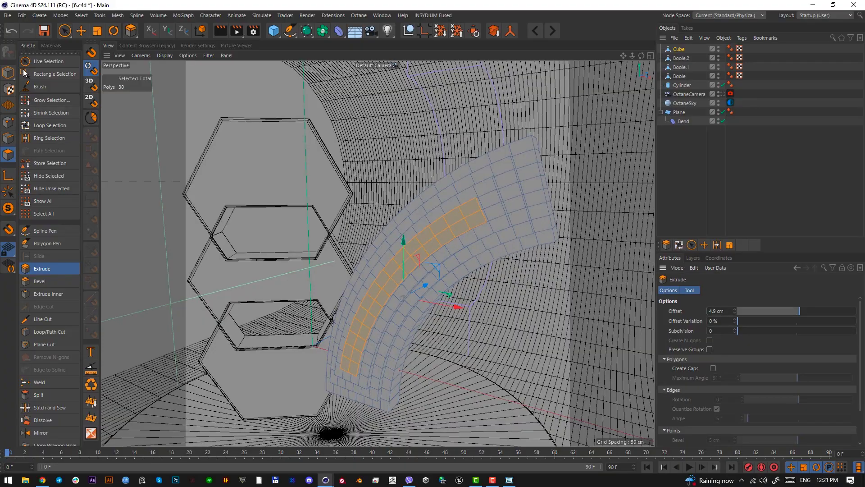
Switch the stepped arch to Model mode and add a Bevel deformer as its child
click(8, 73)
alt+drag(466, 235, 450, 170)
alt+drag(435, 223, 410, 203)
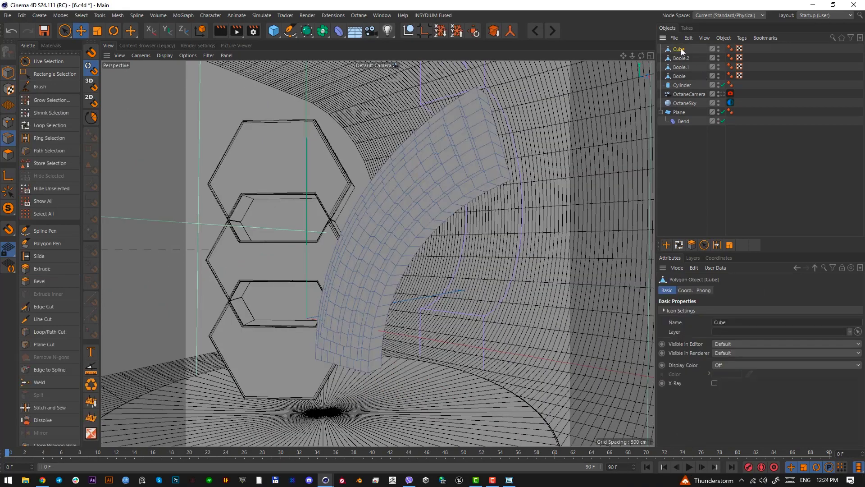
click(9, 73)
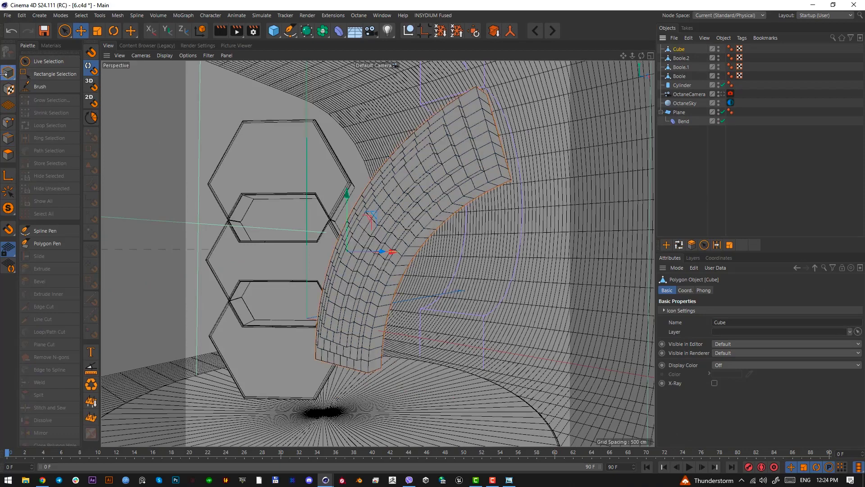
click(338, 32)
click(473, 157)
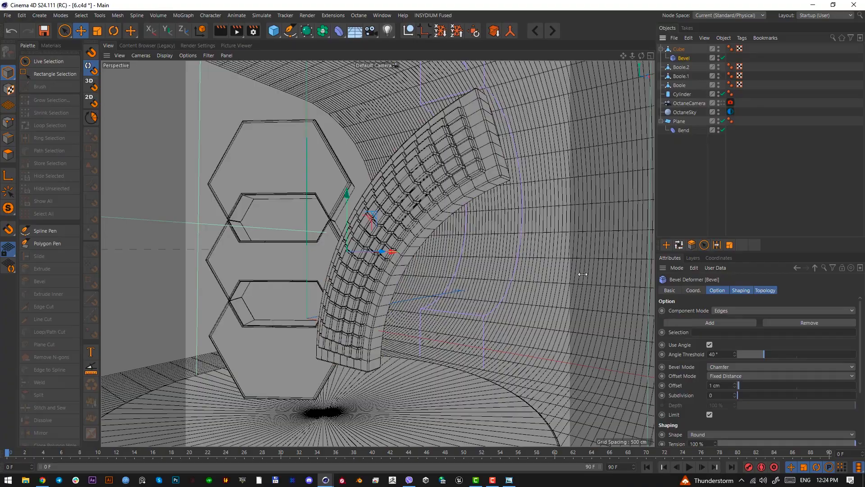
Set the Bevel deformer's Subdivision to 4 to round the edges of the arch's steps
alt+drag(489, 186, 473, 217)
alt+right_drag(479, 155, 518, 157)
alt+drag(519, 158, 545, 174)
alt+right_drag(545, 173, 550, 118)
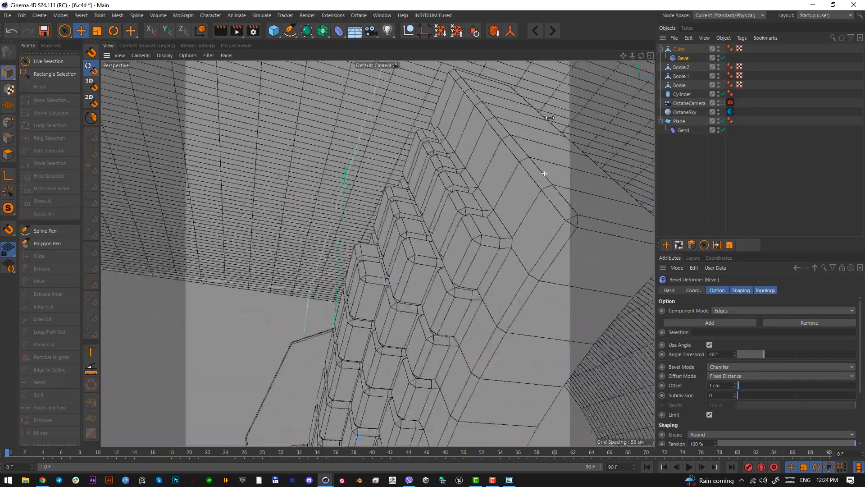
alt+drag(549, 118, 456, 193)
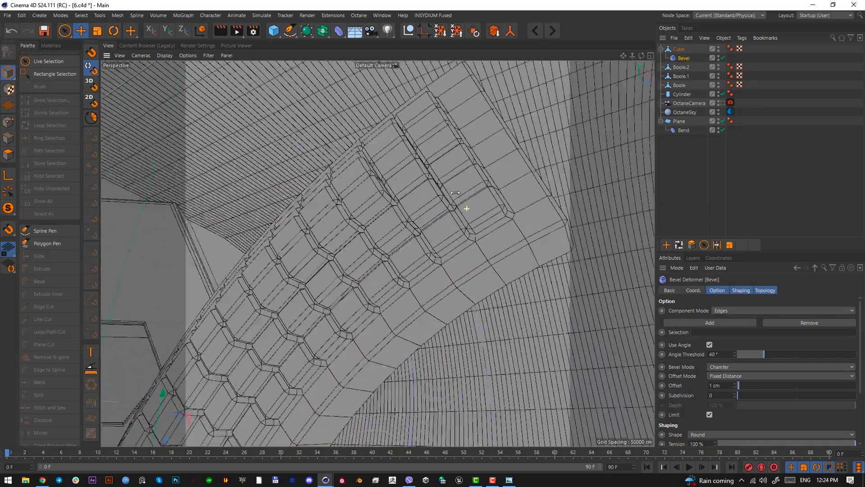
alt+right_drag(456, 192, 518, 199)
alt+drag(518, 198, 505, 217)
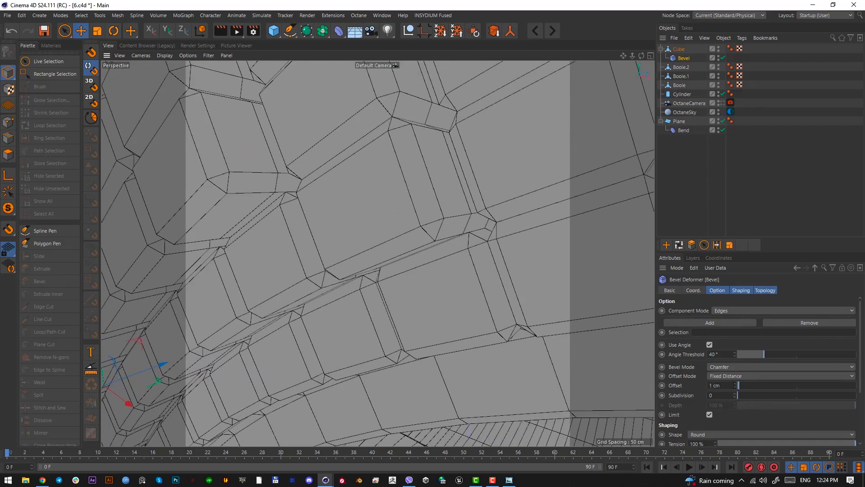
click(735, 392)
click(735, 392)
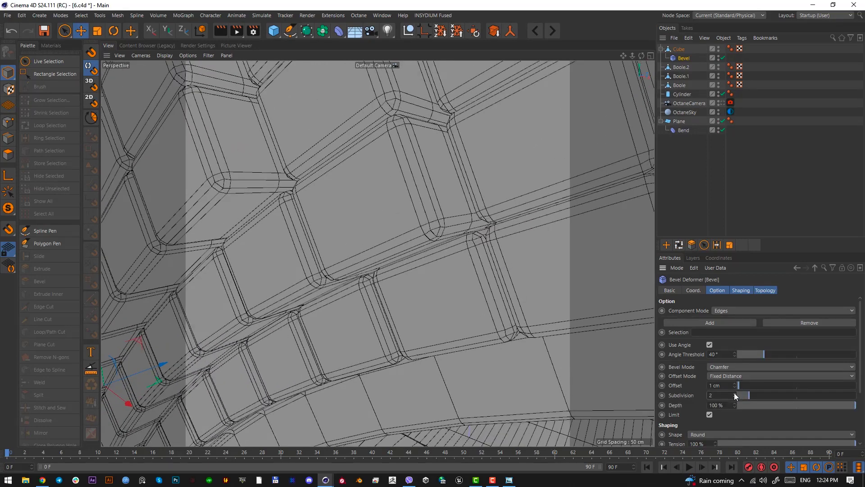
click(735, 392)
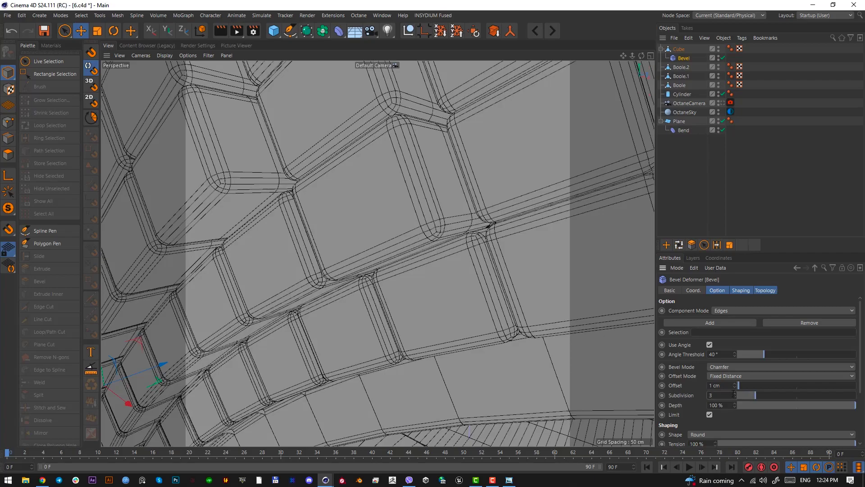
click(734, 393)
Examine the bevelled edges along the arch's steps from several angles
alt+drag(516, 303, 519, 237)
alt+right_drag(519, 237, 483, 297)
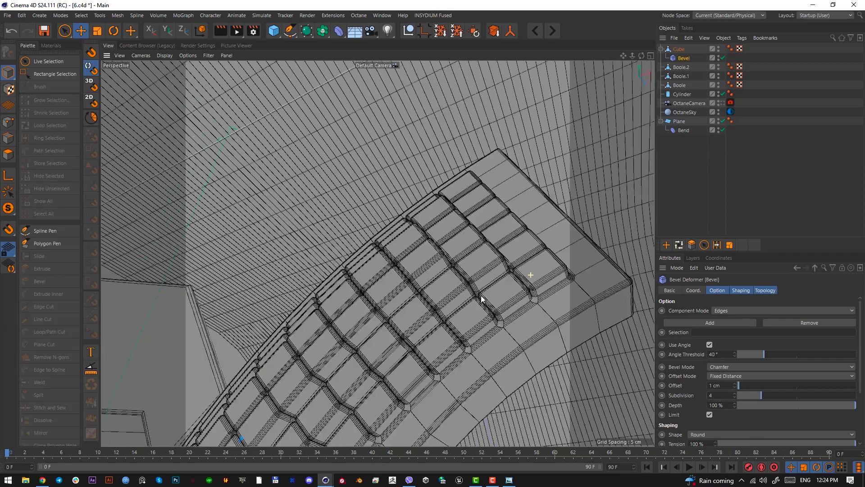
alt+drag(538, 227, 565, 262)
alt+right_drag(565, 262, 518, 270)
alt+drag(518, 270, 505, 220)
alt+right_drag(495, 220, 501, 199)
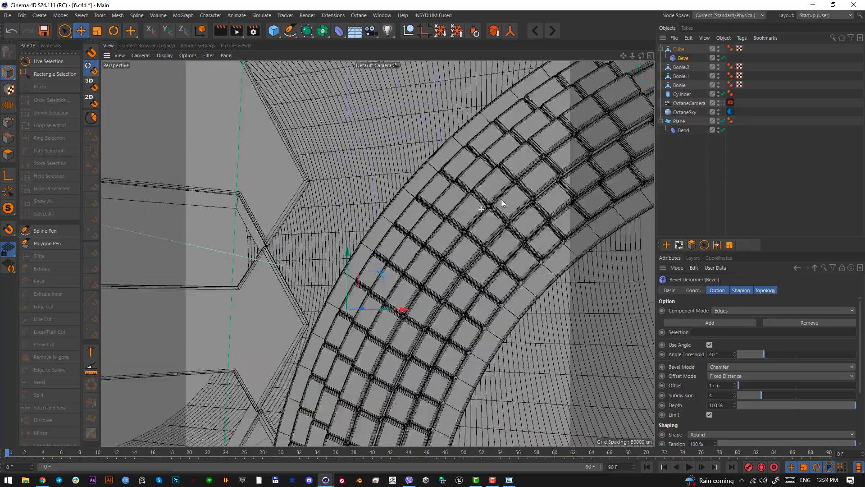
alt+drag(501, 199, 480, 285)
scroll(474, 226, up, 10)
alt+right_drag(480, 284, 437, 302)
alt+drag(438, 302, 405, 252)
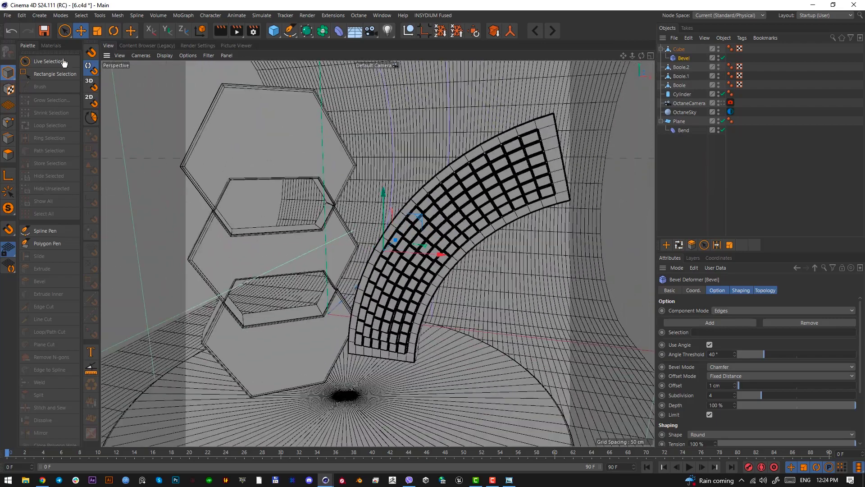
Look through the OctaneCamera and move the arch back and sideways until it sits behind the hexagon panels
click(81, 30)
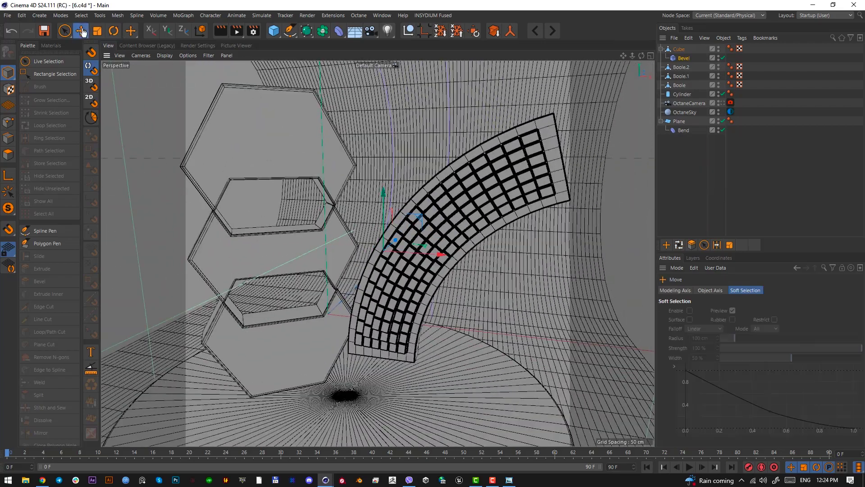
click(722, 102)
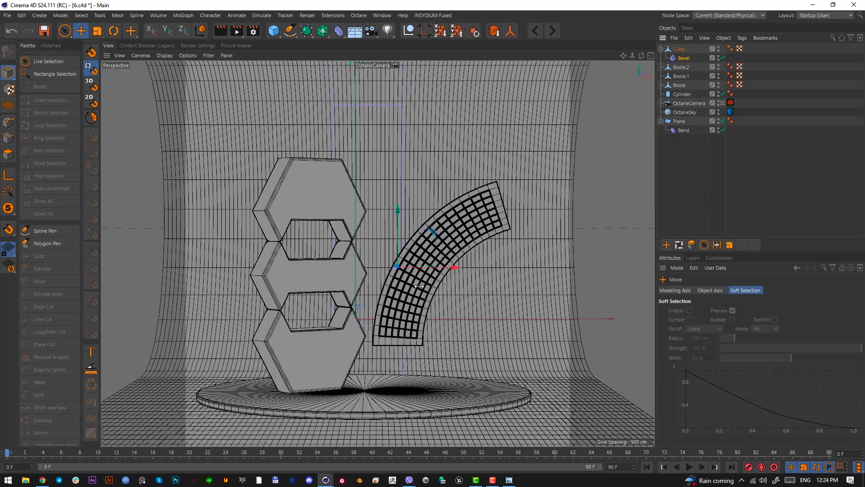
click(680, 49)
key(F2)
drag(518, 225, 473, 165)
key(F1)
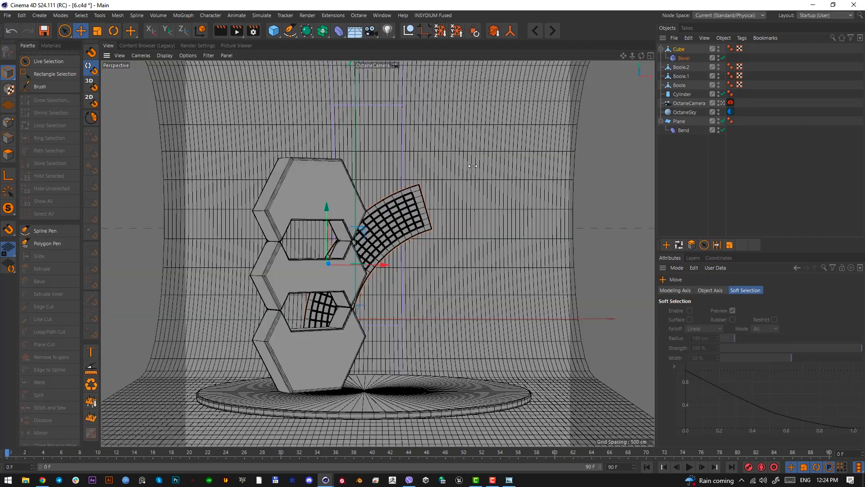
Raise the arch about 129 cm so that it curves up from behind the top hexagon
key(t)
drag(529, 189, 517, 193)
key(e)
drag(478, 224, 490, 140)
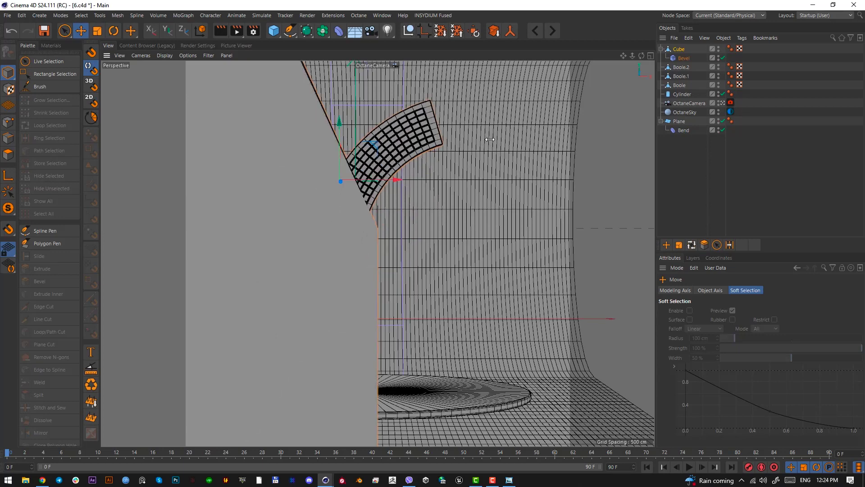
key(ctrl+z)
key(ctrl+z)
key(ctrl+y)
key(ctrl+y)
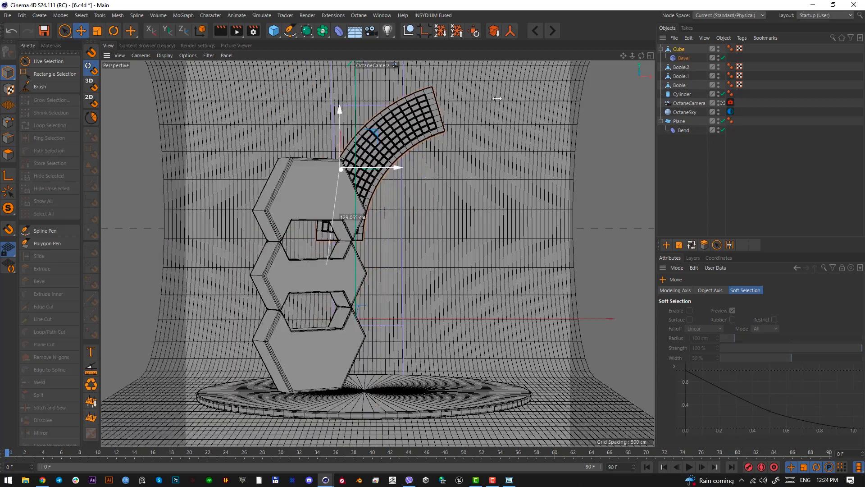
Rotate the arch until it lies nearly flat across the top hexagon, with its right end sloping down
key(r)
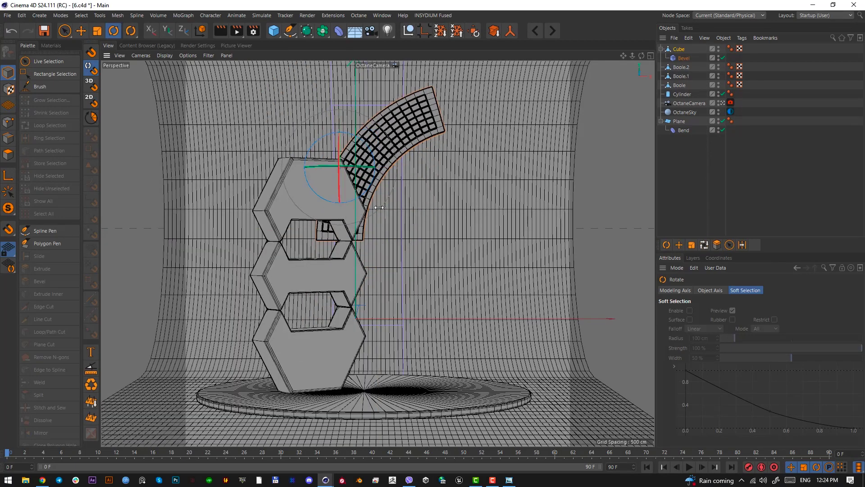
drag(362, 202, 408, 170)
key(e)
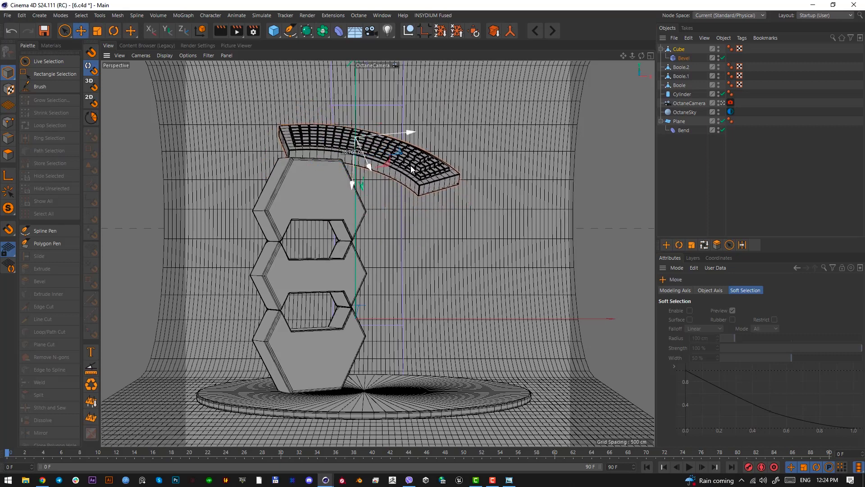
Fine-tune the arch's position and tilt above the top hexagon to match the reference image
key(alt+Tab)
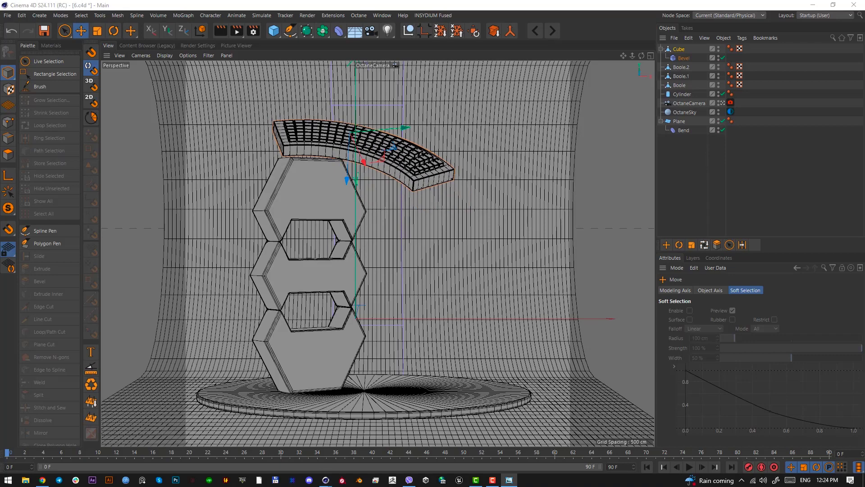
drag(399, 148, 408, 164)
key(r)
key(e)
drag(408, 164, 384, 163)
key(F2)
key(F1)
key(r)
key(e)
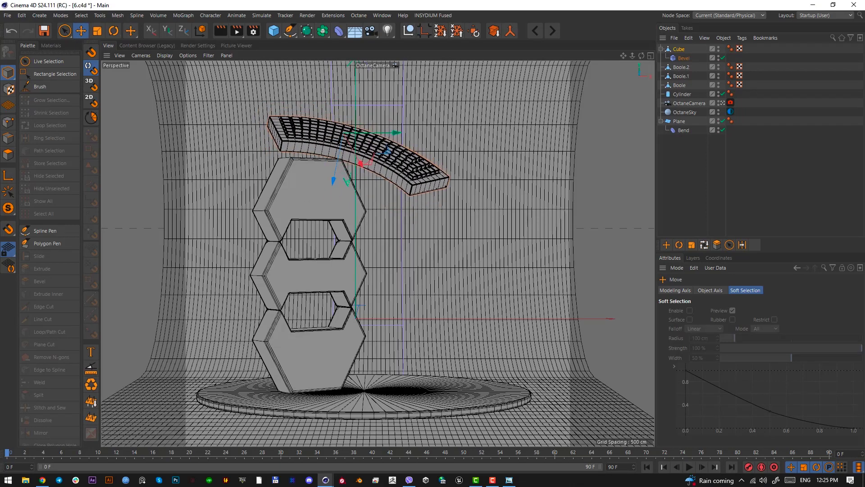
key(r)
Switch to the PETOMAR-TEMPLATE image in Windows Photo Viewer and examine the course of the dark curved ribbon
key(alt+Tab)
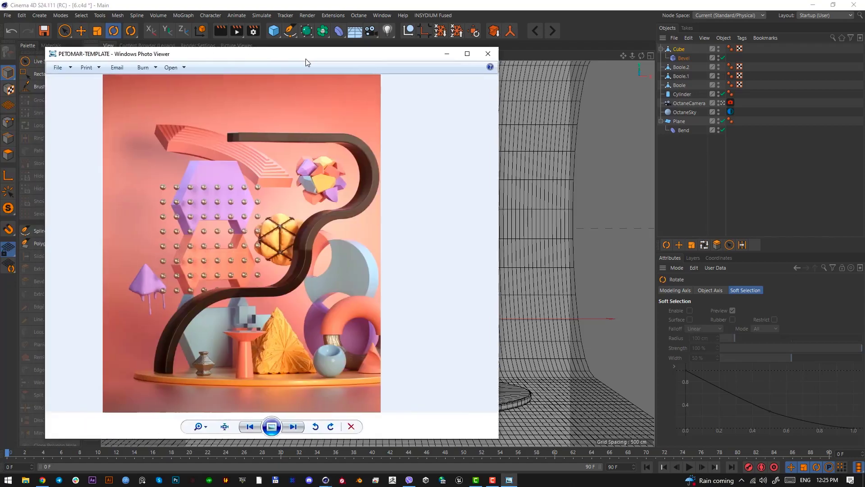
drag(305, 58, 358, 60)
key(Print)
drag(289, 134, 440, 165)
drag(422, 196, 340, 271)
drag(325, 288, 218, 381)
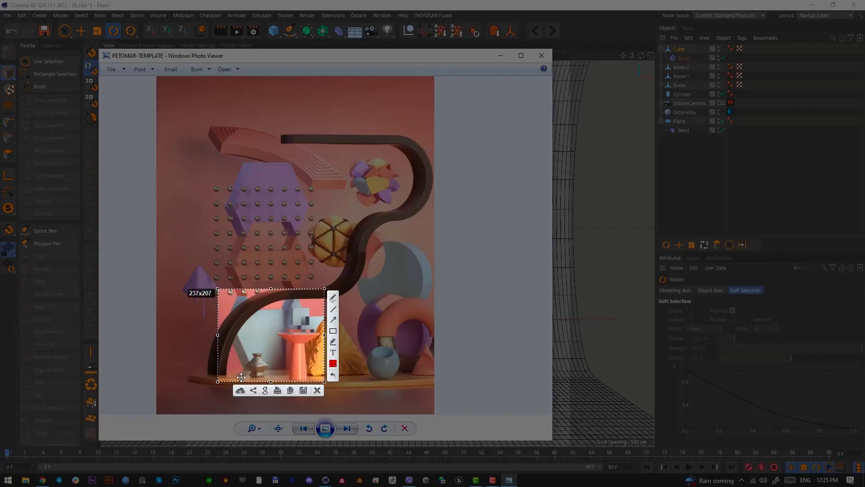
click(317, 390)
drag(438, 57, 0, 76)
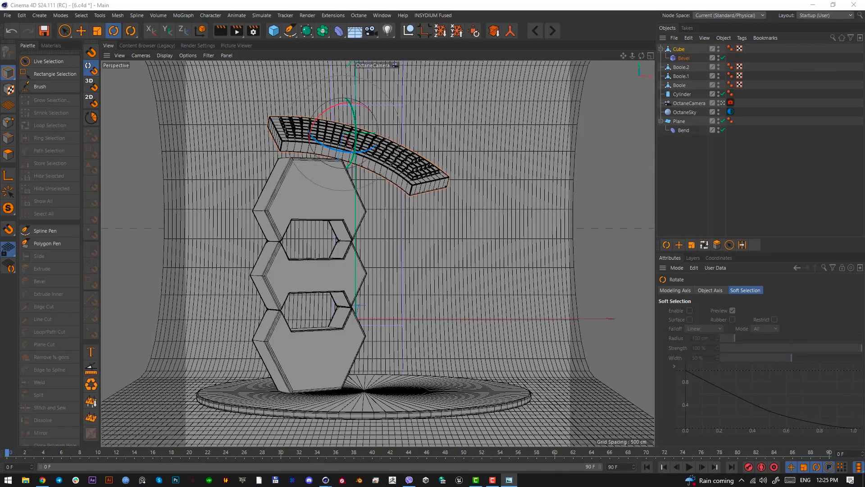
Return to Cinema 4D from the reference image and activate the Spline Pen in the front view
click(445, 4)
key(F4)
scroll(378, 353, down, 10)
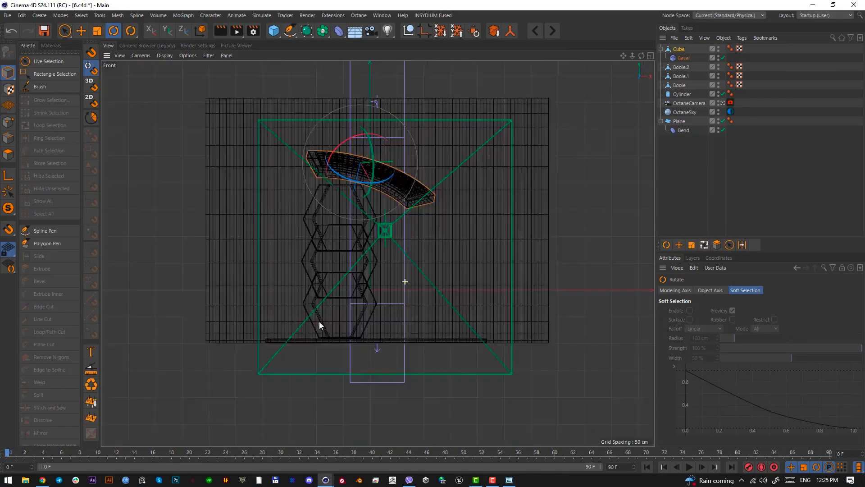
alt+middle_drag(465, 340, 446, 341)
click(296, 37)
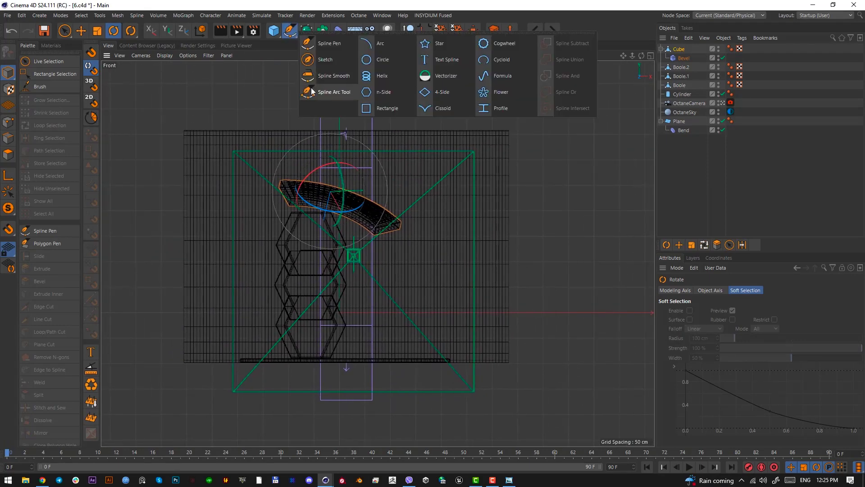
click(333, 46)
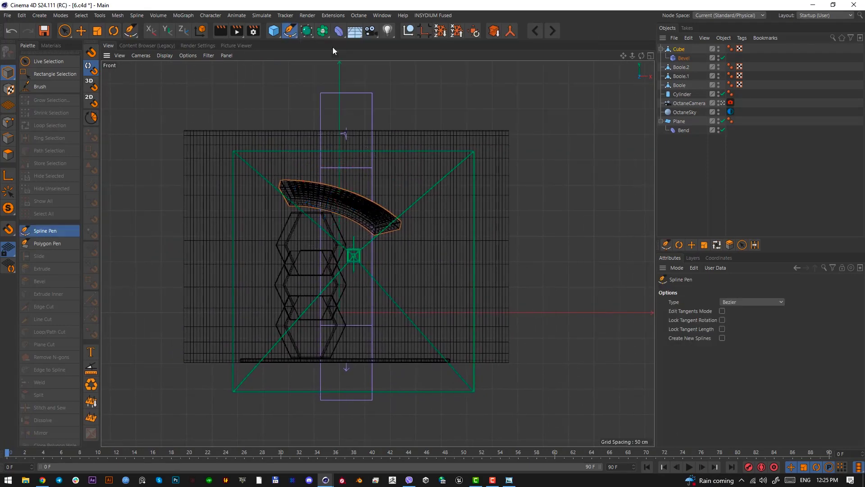
click(275, 359)
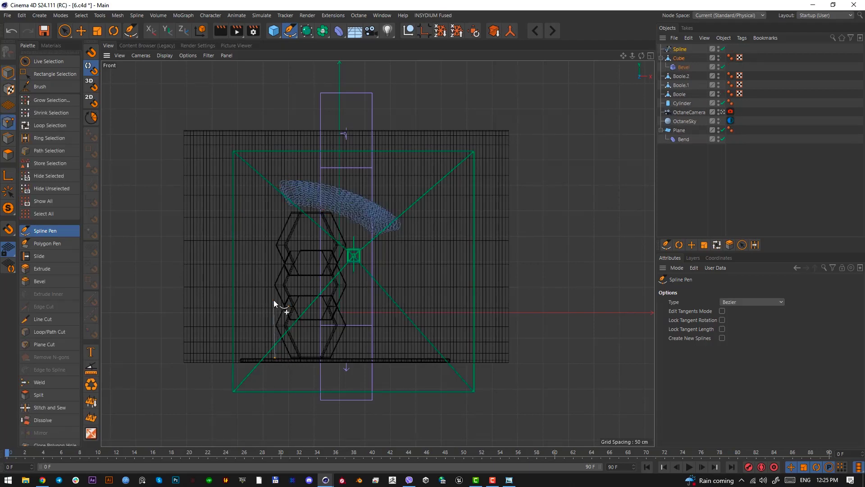
key(Escape)
click(701, 212)
click(678, 49)
key(Delete)
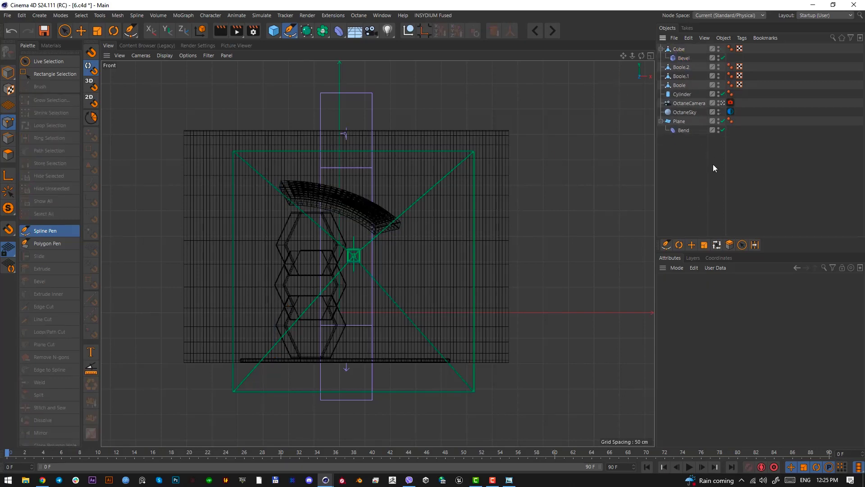
Draw an open stepped spline from the disc beside the lowest hexagon, zigzagging up and right, ending back over the arch
click(276, 357)
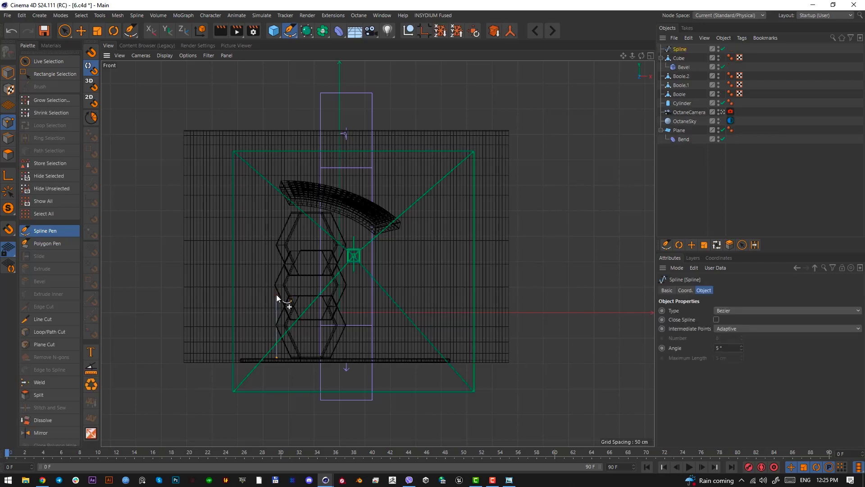
click(277, 295)
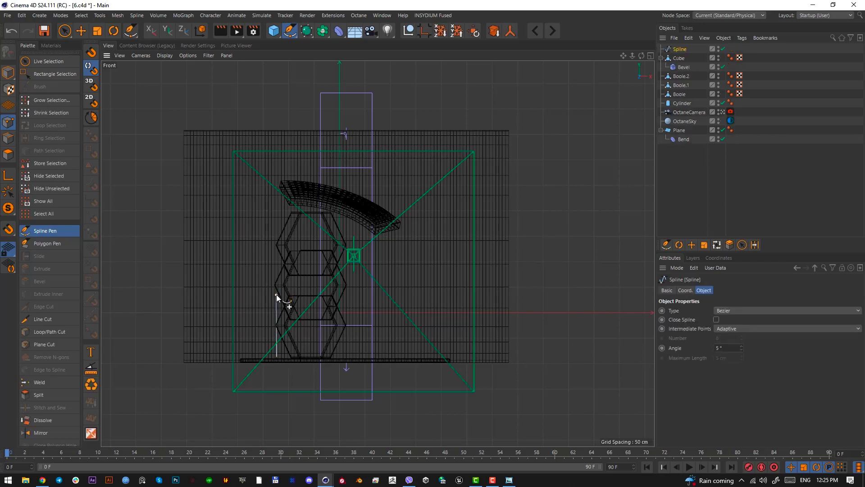
click(377, 293)
click(388, 239)
click(440, 239)
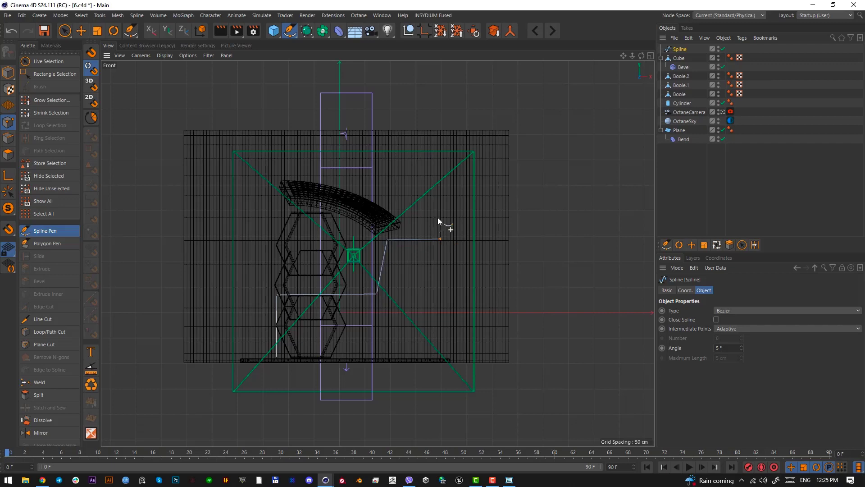
click(440, 181)
click(317, 183)
key(Escape)
Scale the end points of the spline's top segment level and those of the adjoining right-hand segment into a vertical line
drag(64, 33, 87, 64)
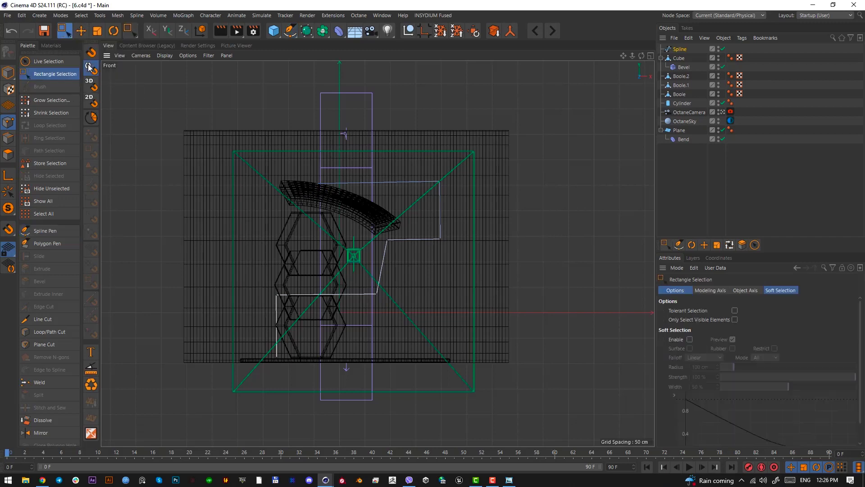
drag(294, 169, 474, 188)
key(t)
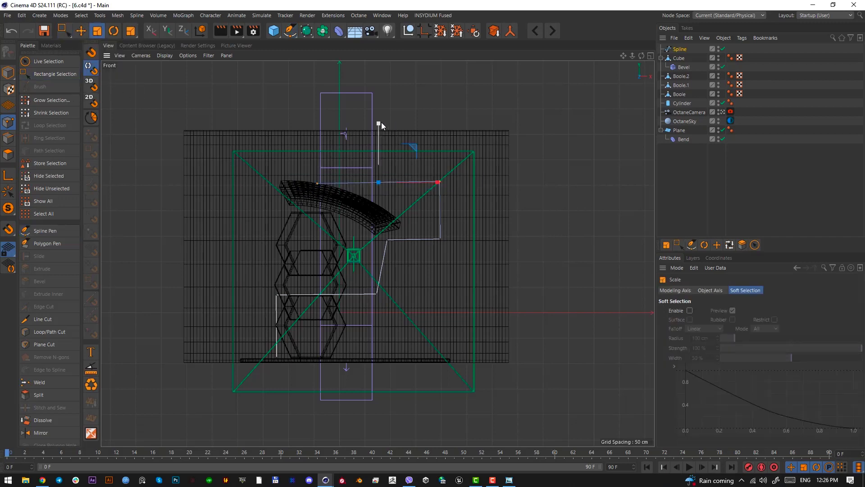
drag(381, 124, 378, 182)
click(65, 30)
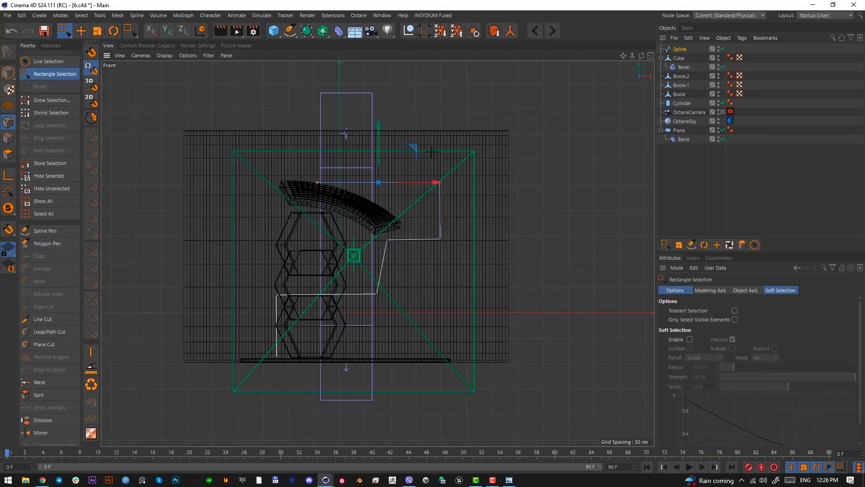
drag(431, 153, 450, 246)
key(t)
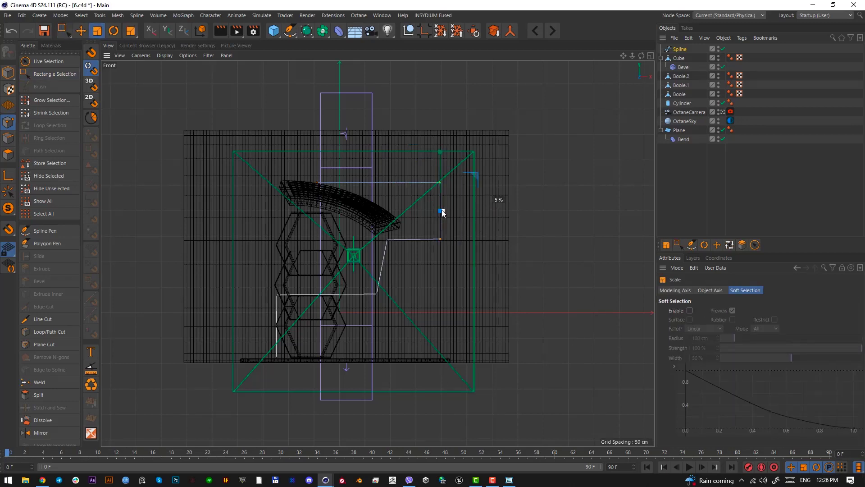
drag(442, 209, 442, 210)
drag(498, 211, 441, 211)
Scale the end points of the spline's middle and lower horizontal segments flat so both run exactly level
click(66, 32)
drag(475, 253, 380, 231)
key(t)
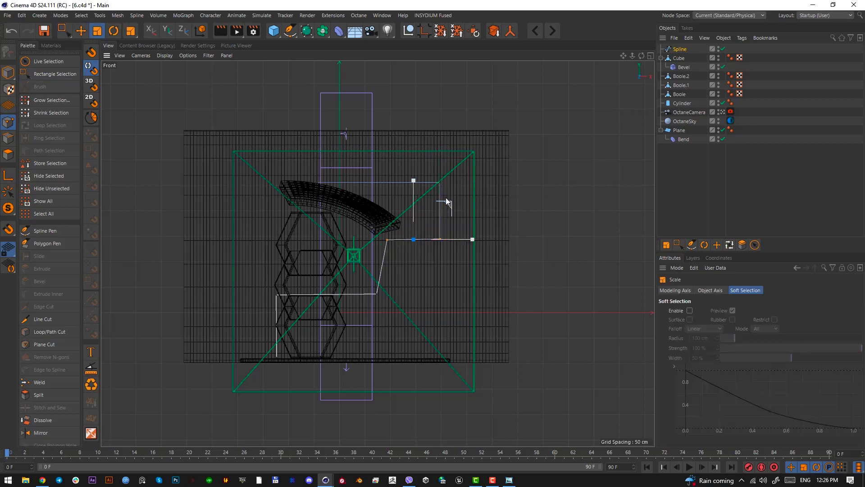
drag(414, 182, 419, 240)
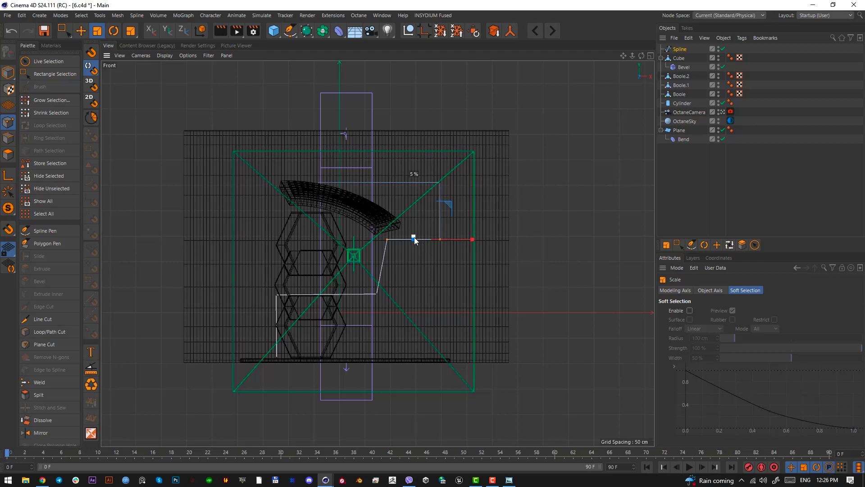
click(65, 30)
drag(399, 298, 266, 280)
key(t)
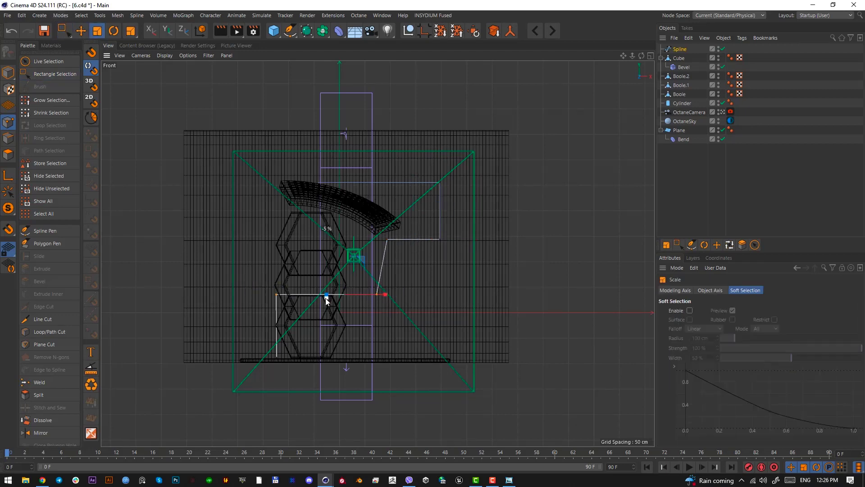
drag(326, 297, 326, 296)
Align the two points of the spline's bottom left segment into an exactly vertical line
click(66, 30)
drag(268, 273, 316, 378)
key(t)
drag(335, 326, 277, 325)
Chamfer all the spline's corner points, excluding its two ends, into round bends with a radius of 140.63 cm
click(68, 33)
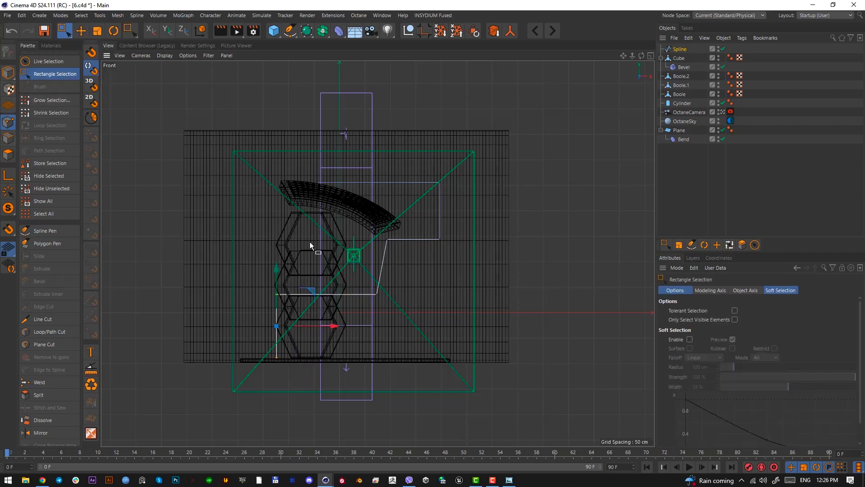
drag(247, 275, 289, 305)
drag(404, 311, 364, 230)
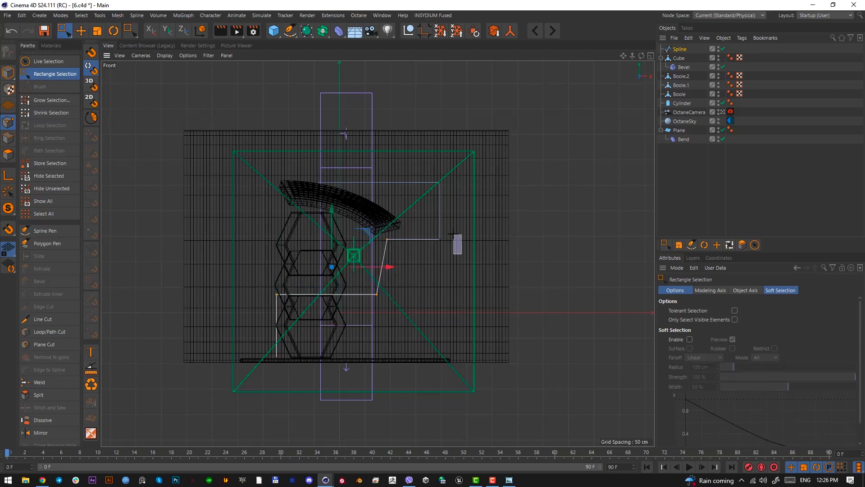
right_click(427, 257)
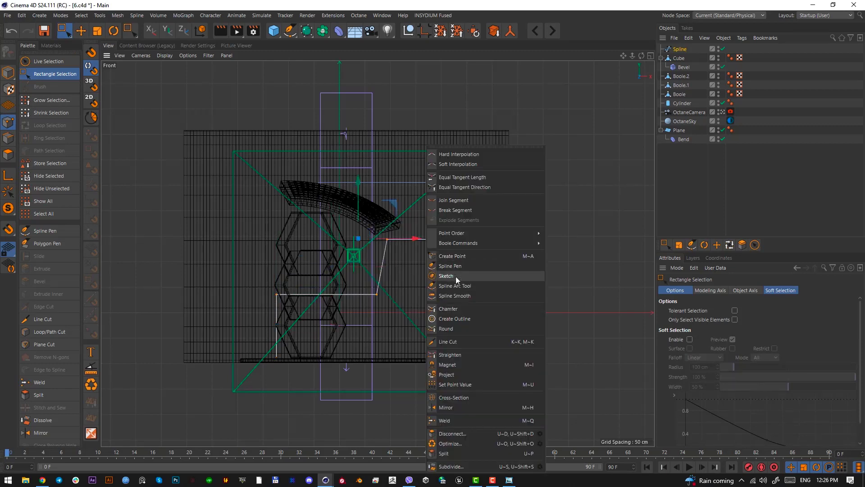
click(456, 309)
drag(456, 310, 514, 309)
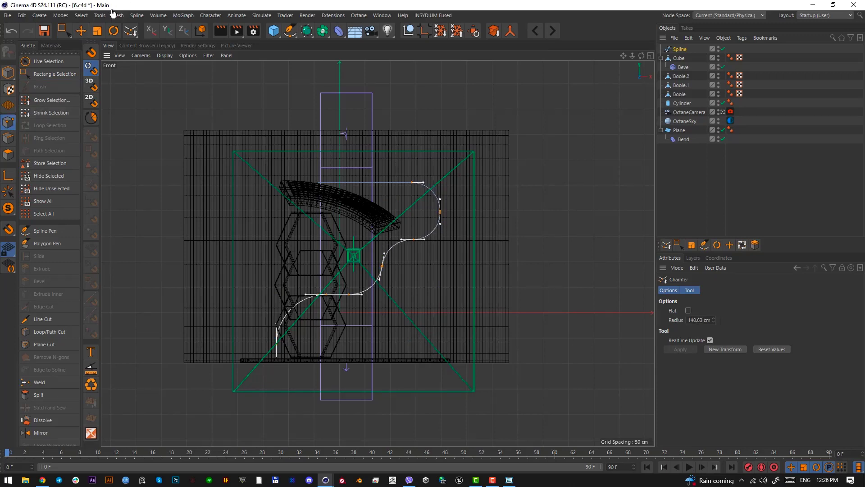
Extend the spline's upper end point further left over the arch, and return to object level with the Move tool
click(64, 31)
click(318, 182)
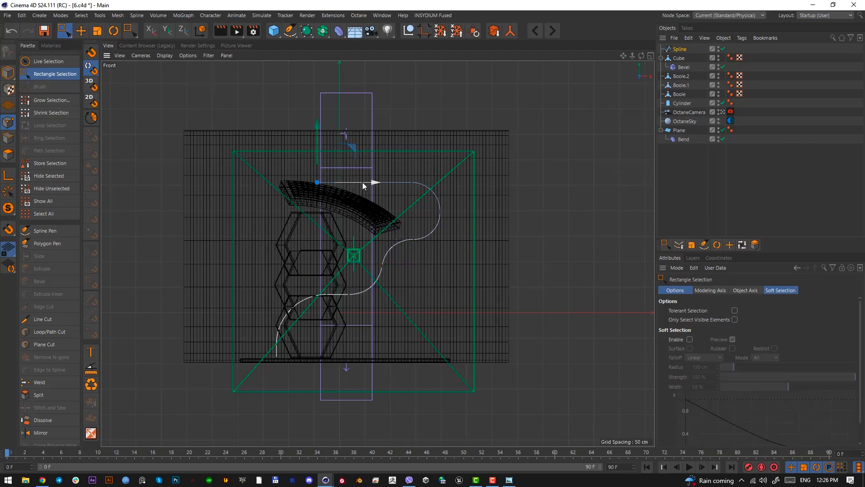
drag(364, 185, 347, 187)
click(9, 72)
click(81, 31)
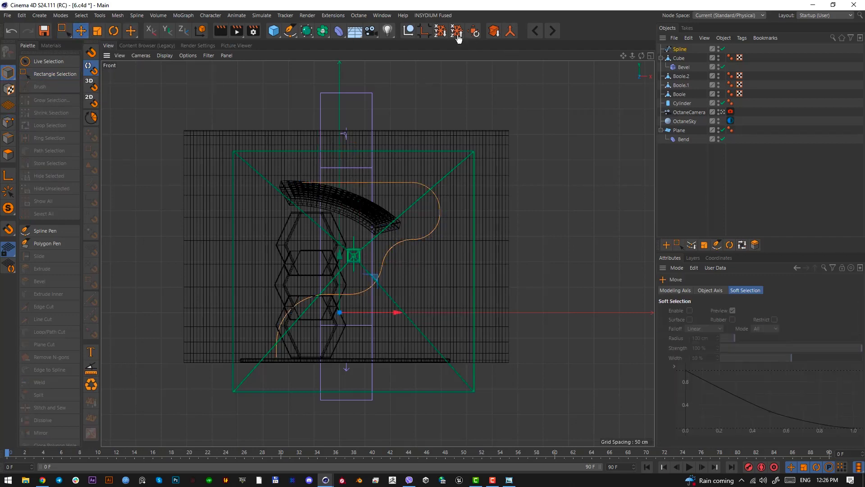
Add a Rectangle spline as the ribbon's cross-section, scaled down and rotated by -90°
click(290, 31)
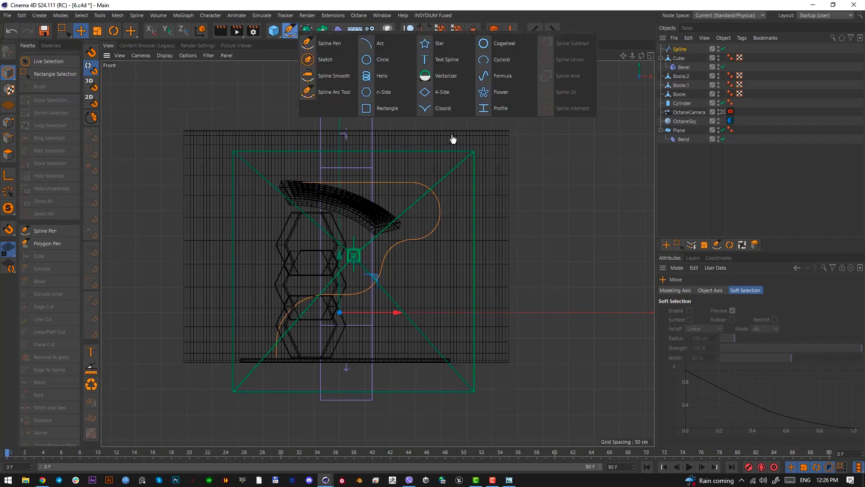
key(t)
drag(344, 267, 338, 234)
key(r)
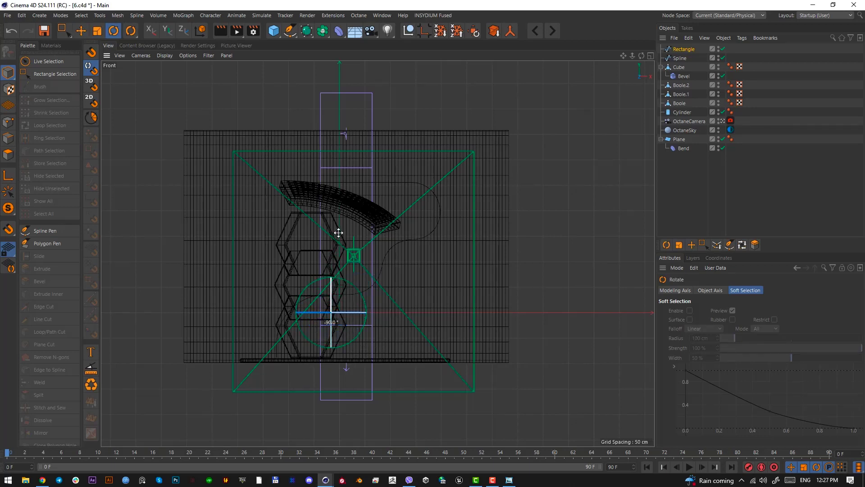
Create a Sweep object with the Rectangle as profile and the curved Spline as path nested inside it
click(307, 29)
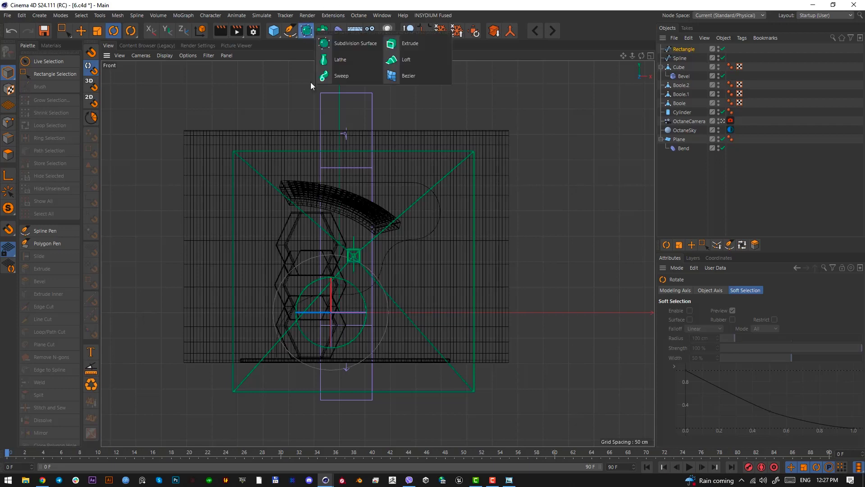
click(343, 76)
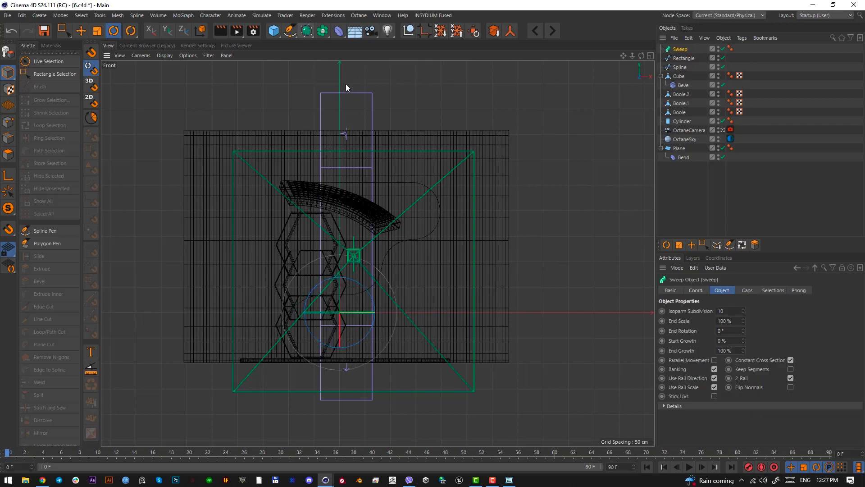
shift+click(676, 68)
click(678, 60)
shift+click(678, 67)
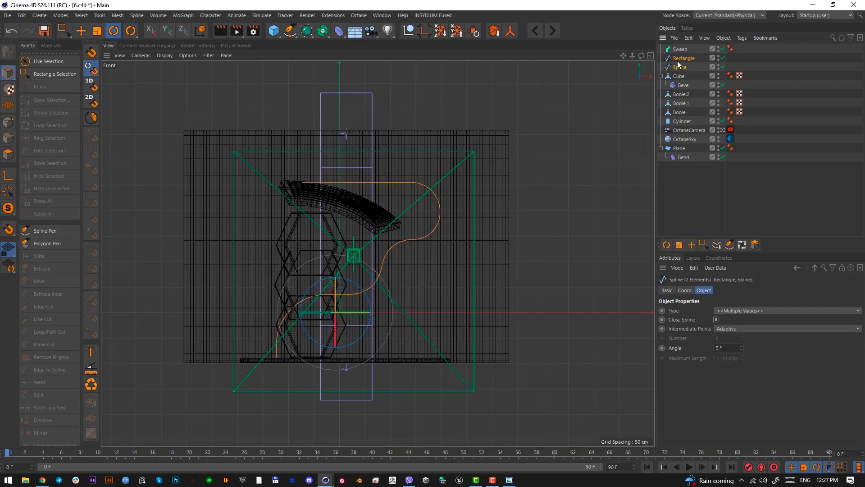
drag(678, 61, 681, 50)
Rotate the Sweep about the vertical axis in the camera view so the ribbon passes diagonally in front of the hexagons
key(F1)
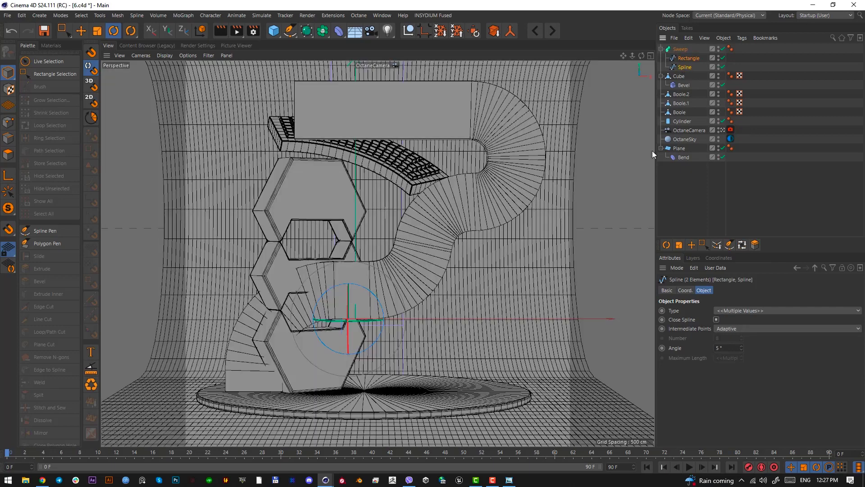
click(677, 48)
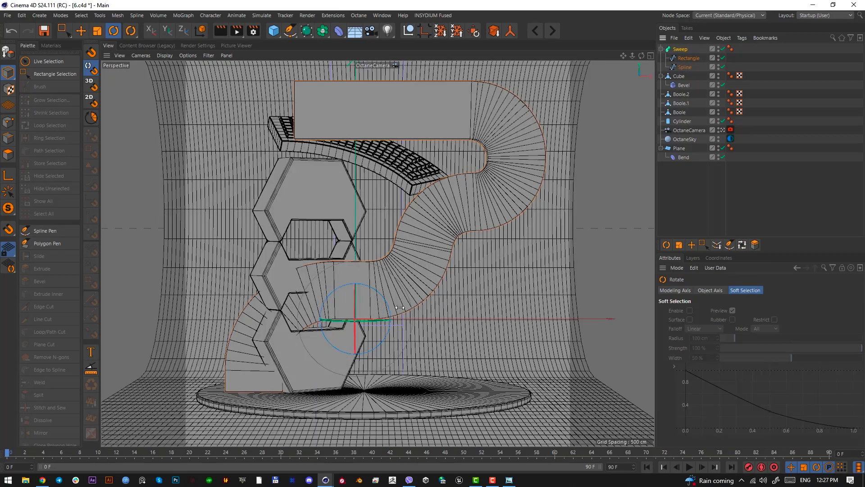
drag(388, 319, 469, 315)
Scale down the Rectangle profile, mainly in its thickness, to turn the swept tube into a thin, deep ribbon
click(679, 60)
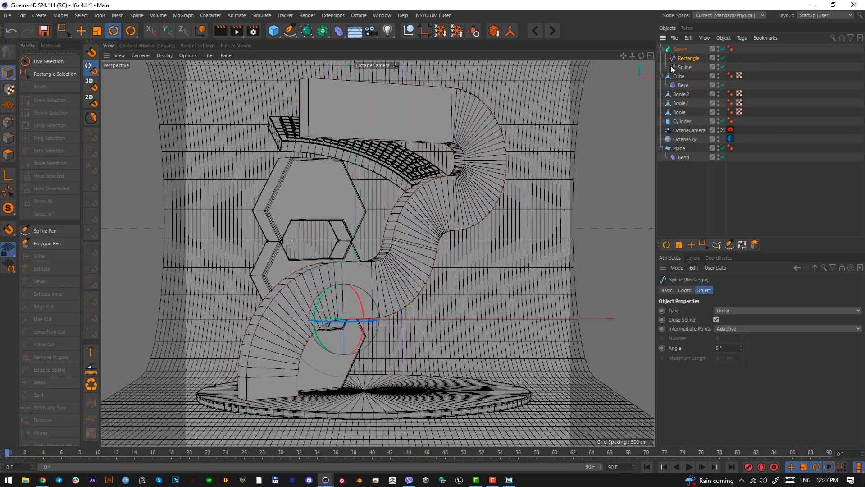
key(t)
drag(383, 316, 280, 330)
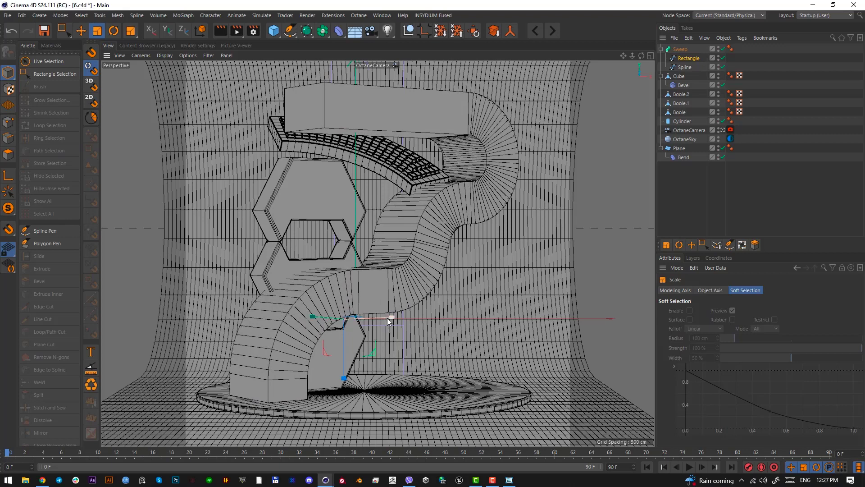
drag(392, 317, 331, 313)
Chamfer all four corner points of the ribbon's Rectangle profile with a 1.38 cm radius, disabling the Sweep while selecting them and re-enabling it
click(685, 59)
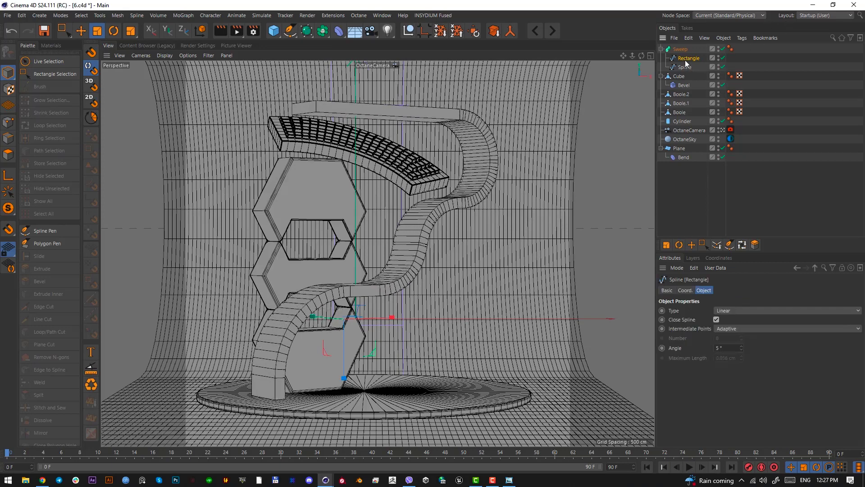
click(723, 48)
key(F2)
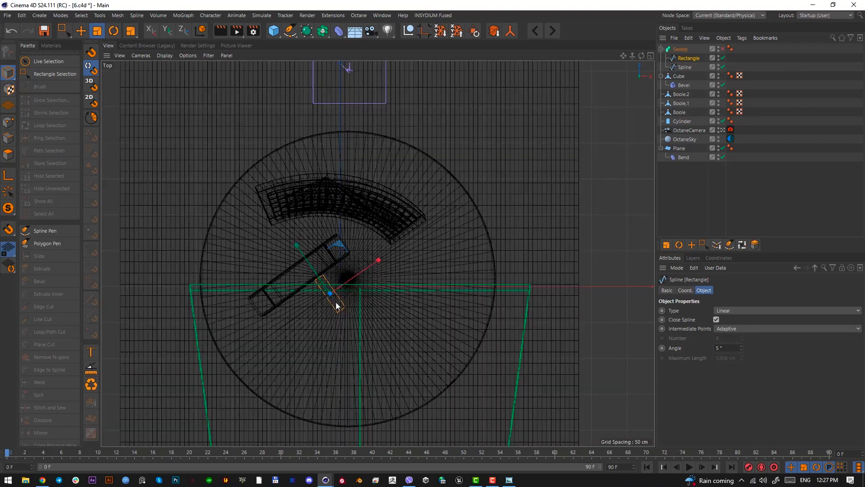
scroll(336, 302, up, 5)
click(9, 124)
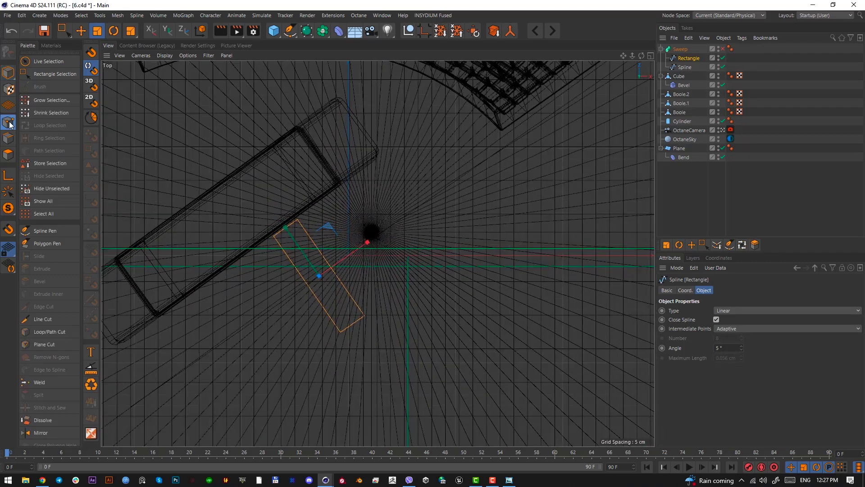
click(67, 30)
drag(243, 194, 433, 378)
right_click(354, 265)
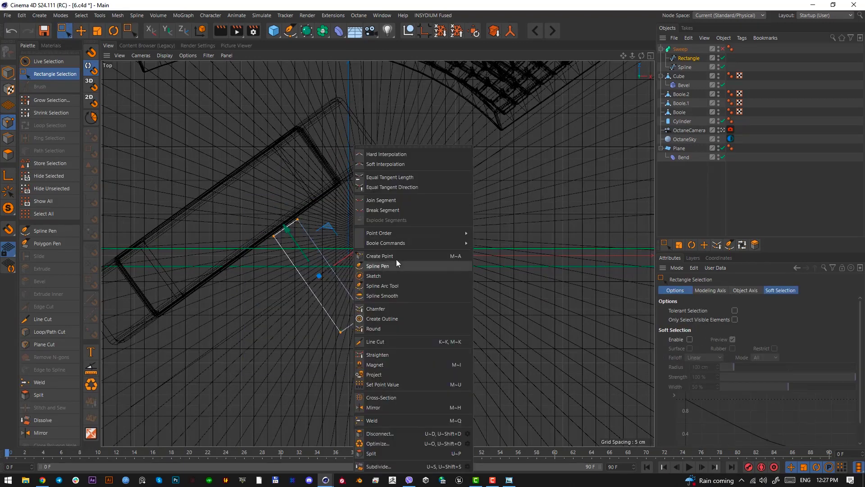
click(393, 308)
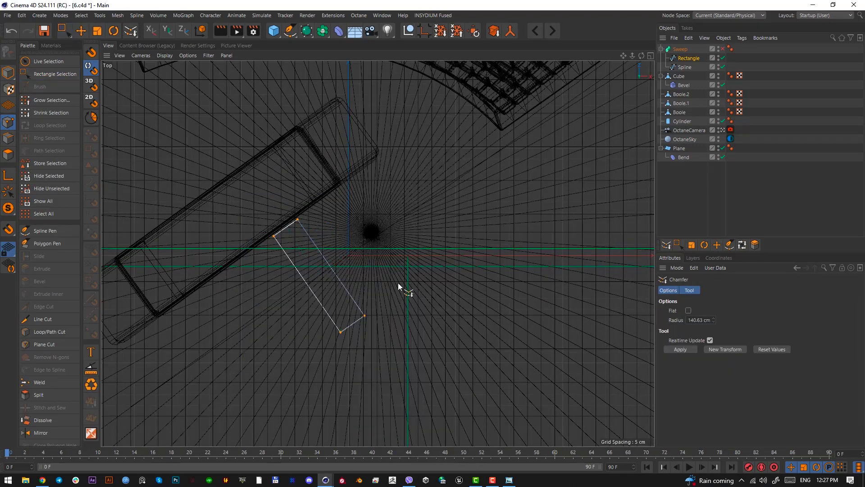
key(F1)
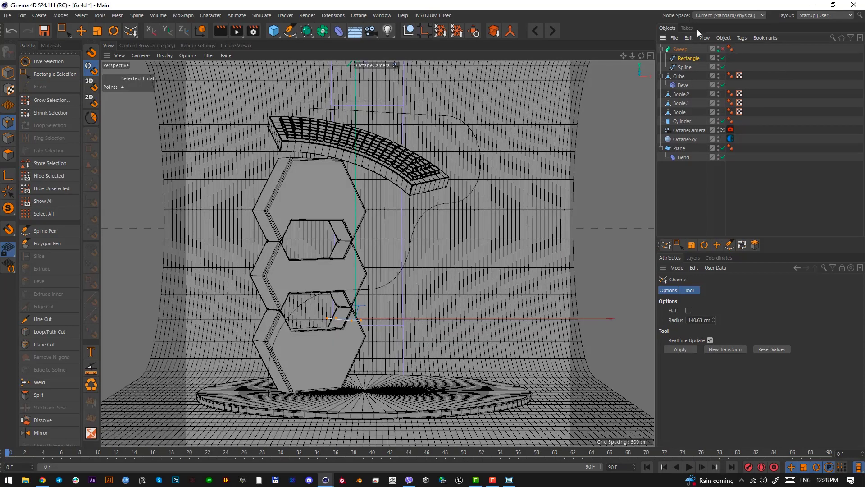
click(724, 48)
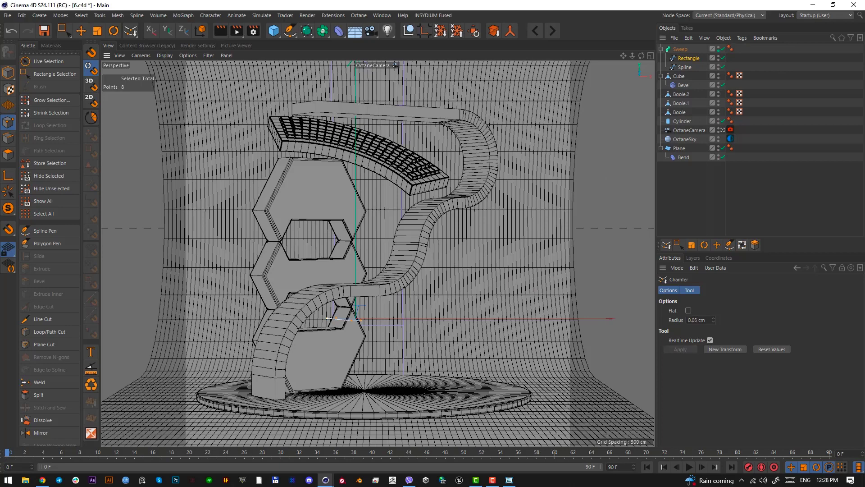
drag(713, 320, 714, 300)
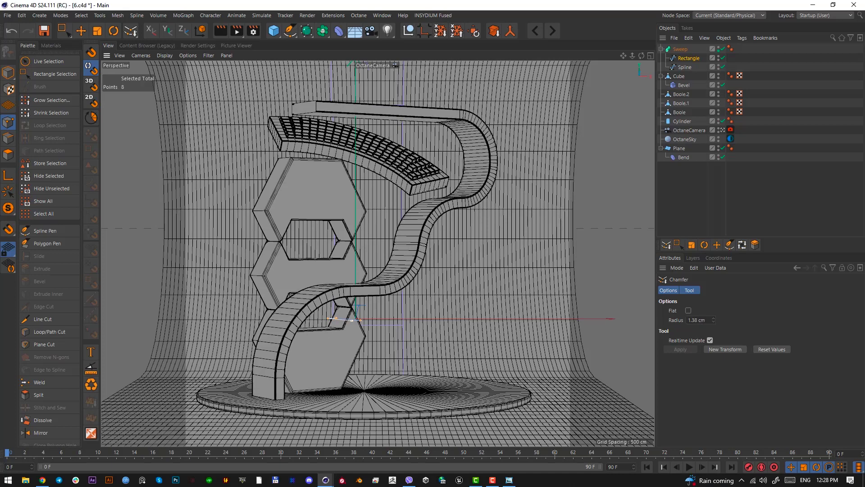
Return to model mode, select the whole Sweep and shift it slightly forward in the top view, in front of the hexagons
click(8, 72)
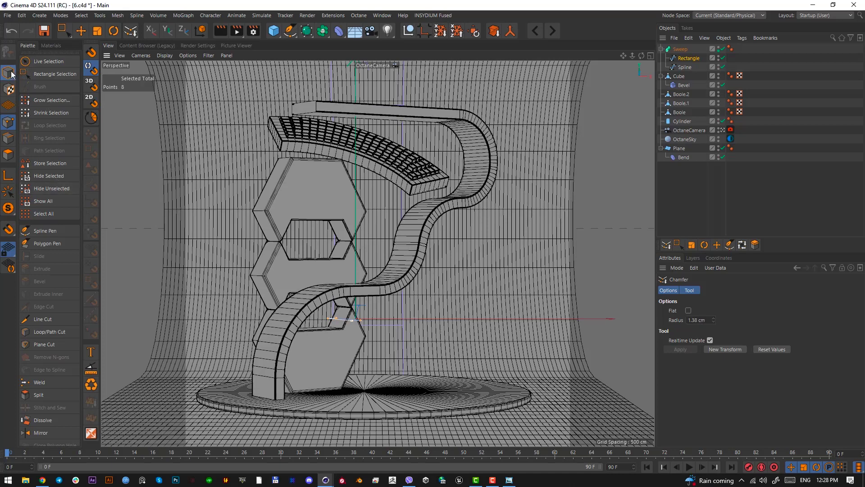
click(82, 30)
key(F2)
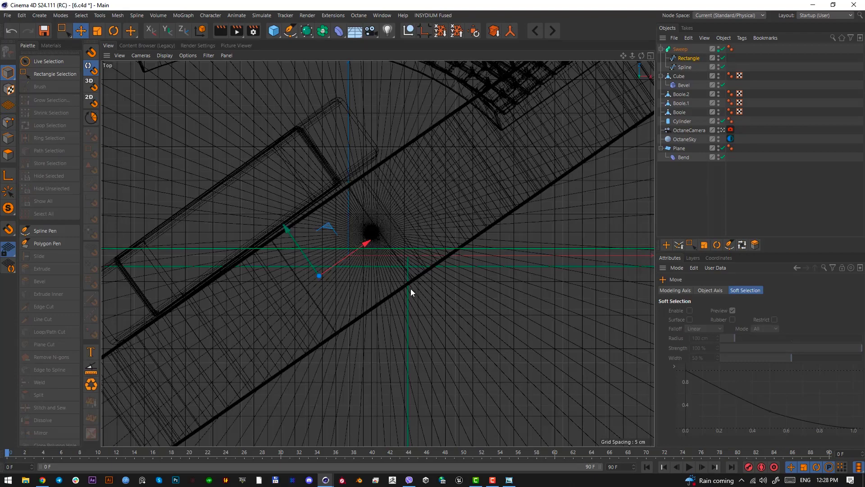
key(h)
click(330, 271)
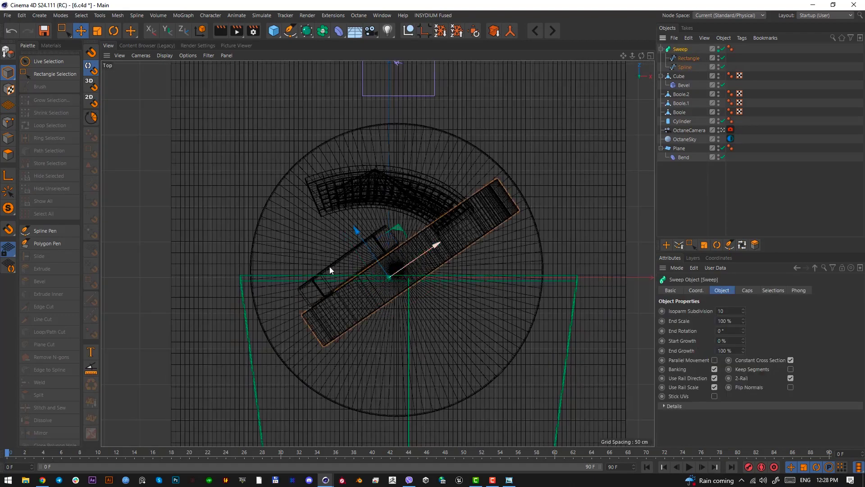
key(r)
key(F1)
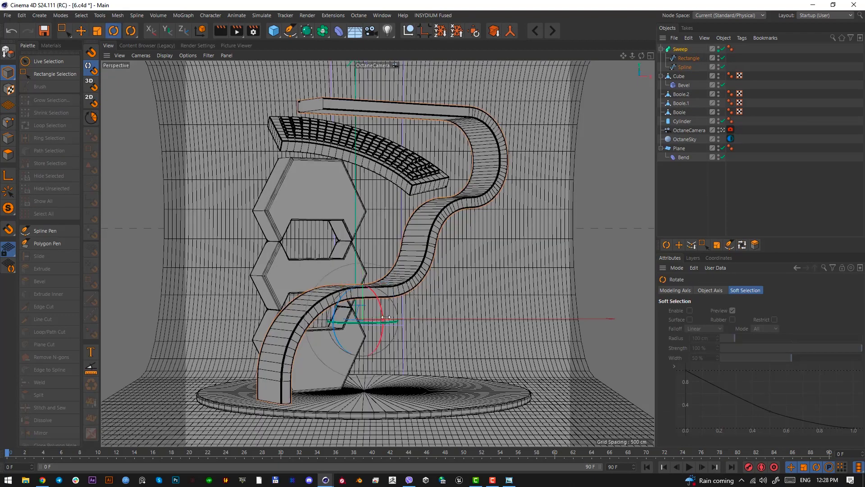
Scale down the Sweep and move it so its foot stands on the round platform and its upper arm crosses the top hexagon
key(t)
mouse_move(386, 318)
mouse_down()
mouse_move(545, 325)
mouse_move(386, 320)
mouse_up()
key(e)
drag(359, 287, 359, 295)
drag(395, 329, 428, 329)
drag(388, 293, 393, 305)
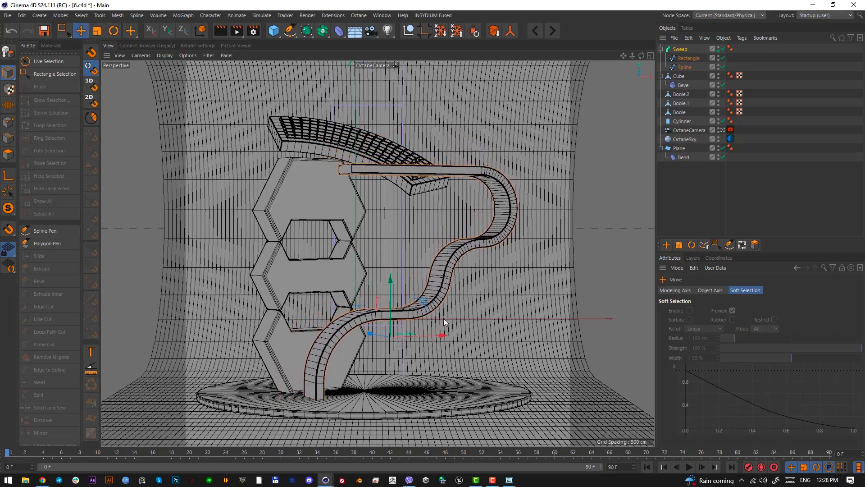
drag(444, 336, 429, 335)
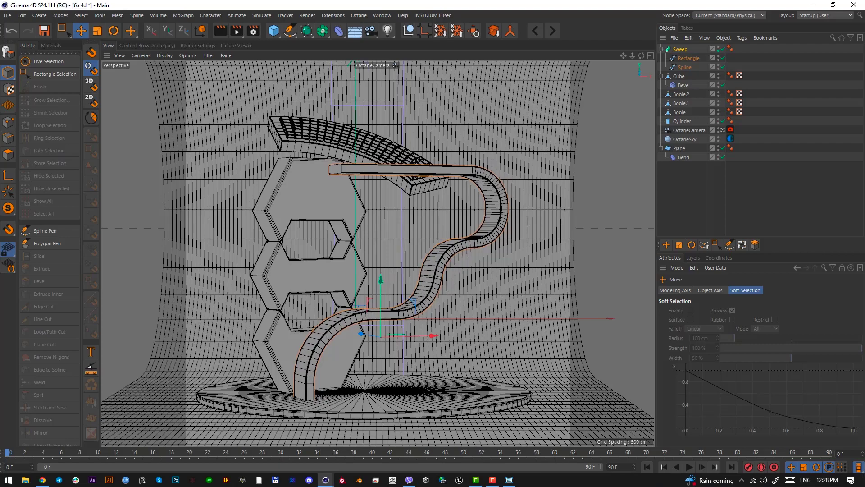
Examine the crescent and arch shapes beside the ribbon in the PETOMAR-TEMPLATE reference image
key(alt+Tab)
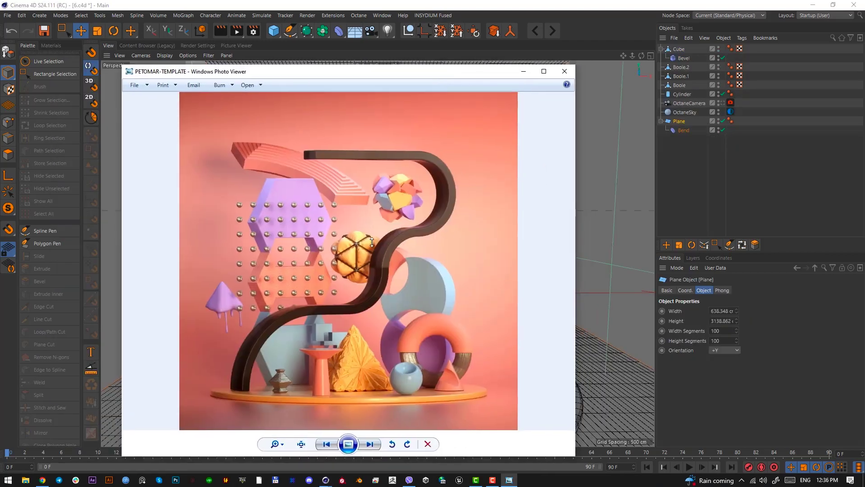
key(Print)
drag(375, 244, 461, 396)
click(456, 404)
drag(393, 73, 0, 83)
click(472, 8)
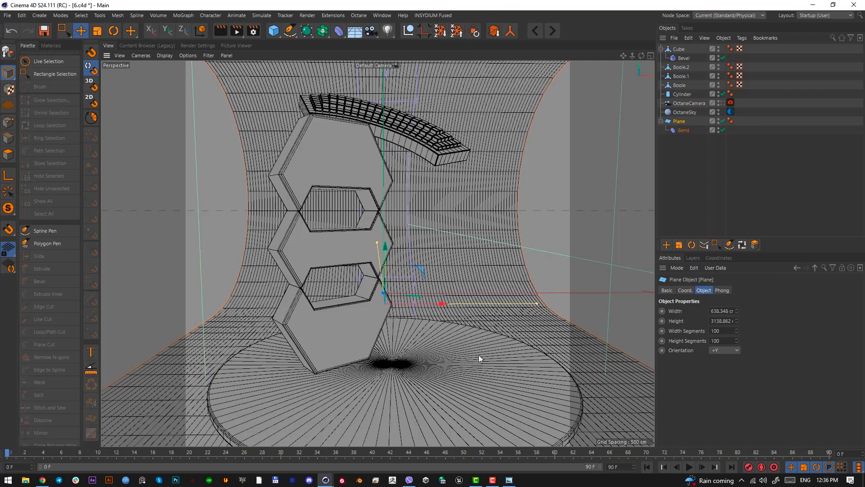
Add a Circle spline in the empty space to the right of the curved backdrop
scroll(376, 255, up, 10)
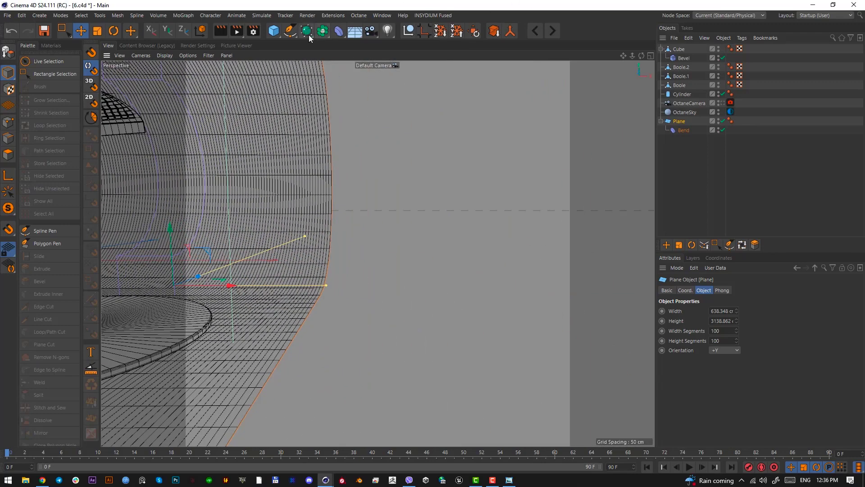
click(325, 29)
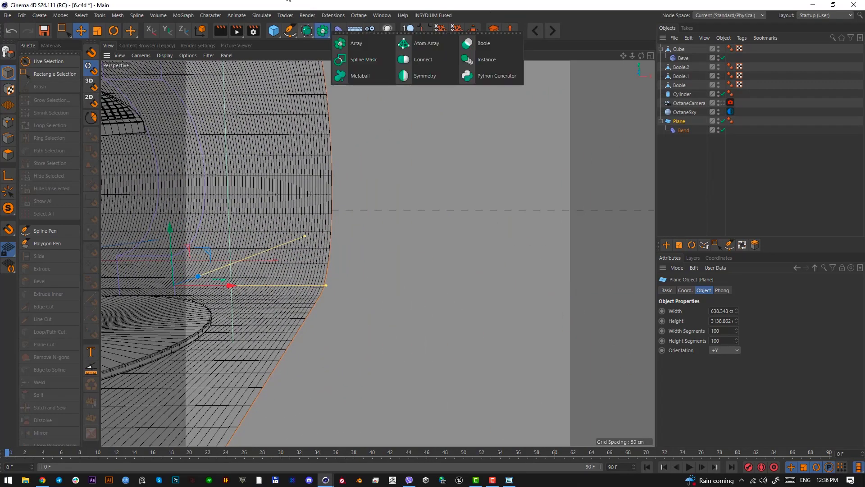
click(289, 30)
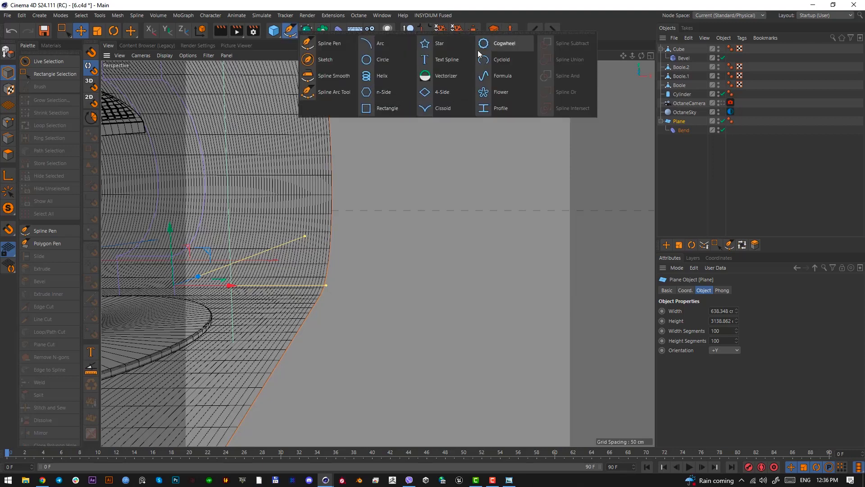
click(383, 59)
key(t)
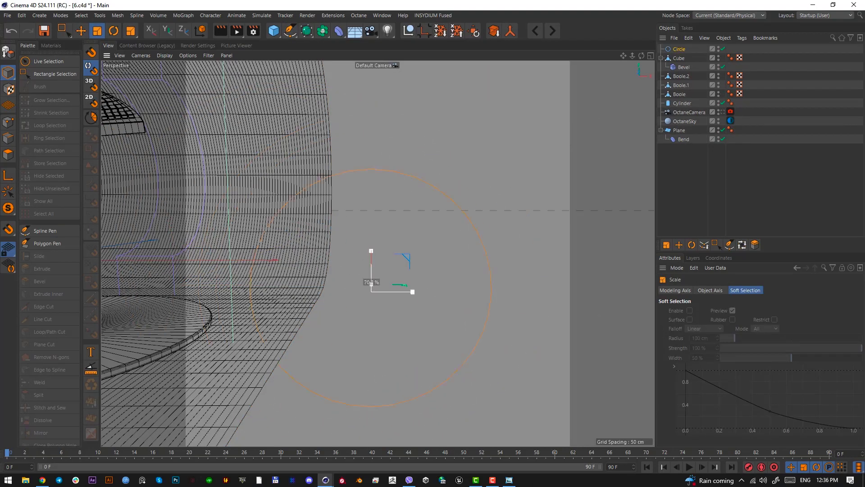
alt+middle_drag(422, 297, 418, 269)
Resize the Circle to a radius of about 79 cm and position it clear of the backdrop in the front view
key(F4)
scroll(415, 292, down, 7)
key(e)
mouse_move(418, 269)
mouse_down()
mouse_move(429, 249)
mouse_move(414, 252)
mouse_move(433, 261)
mouse_move(419, 259)
mouse_up()
key(t)
key(e)
key(t)
key(e)
key(t)
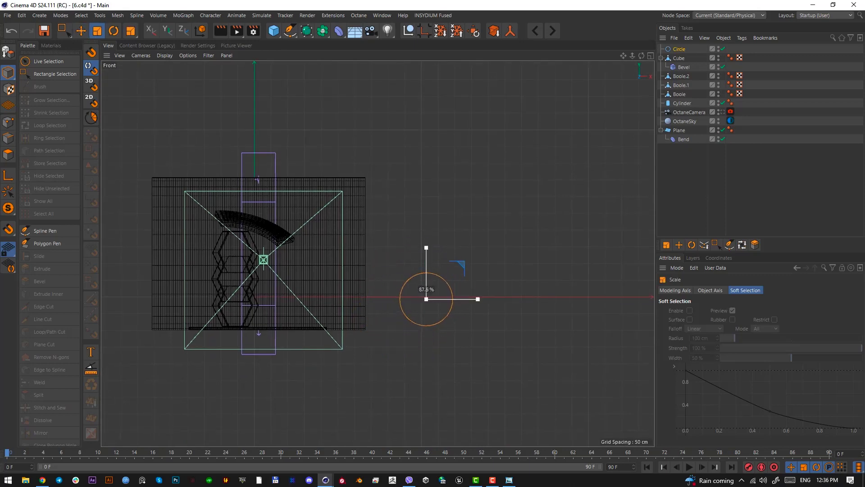
key(e)
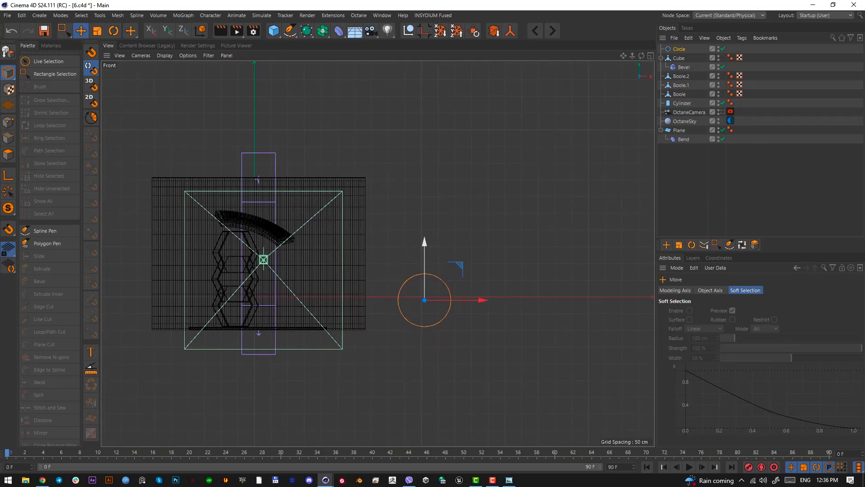
Duplicate the Circle upward so the two overlap, and add another copy up and to the left with a radius of about 53 cm
ctrl+drag(424, 266, 424, 222)
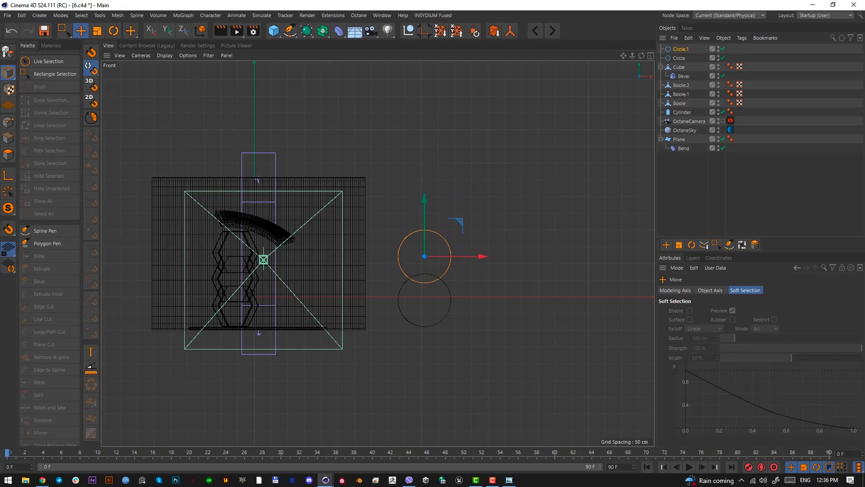
key(ctrl+s)
drag(424, 256, 400, 234)
key(t)
key(e)
key(t)
mouse_move(400, 234)
mouse_down()
mouse_move(389, 234)
mouse_move(401, 236)
mouse_up()
key(t)
key(e)
Examine in perspective how the three circles overlap in pairs, framing the lower pair and the upper pair
key(F1)
alt+middle_drag(405, 203, 376, 253)
alt+right_drag(375, 252, 348, 252)
alt+middle_drag(378, 254, 359, 259)
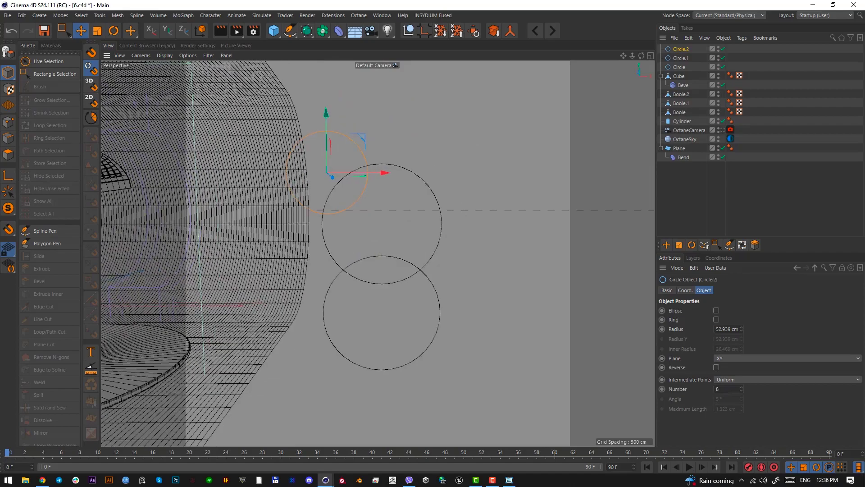
key(Print)
drag(449, 364, 308, 262)
drag(283, 109, 372, 217)
drag(478, 288, 320, 161)
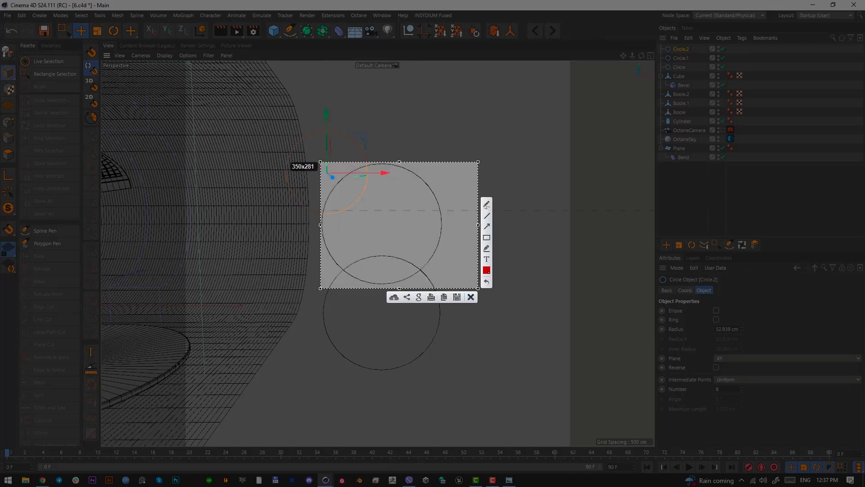
click(471, 296)
click(716, 196)
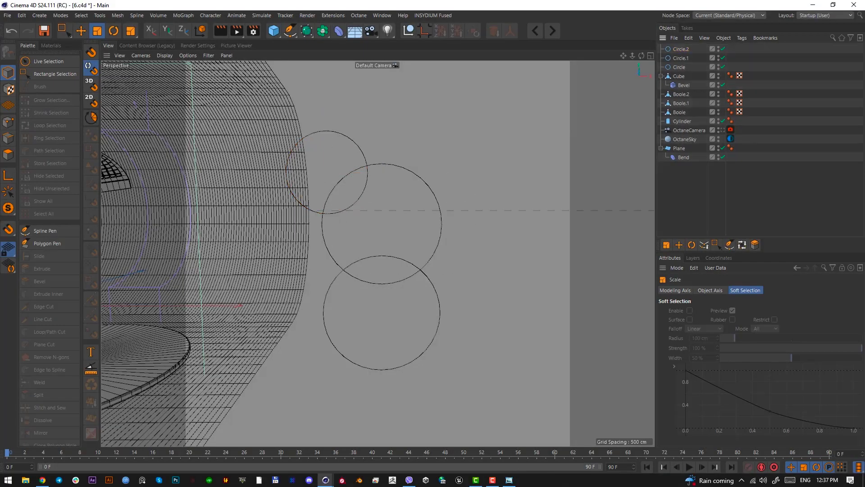
Group the two larger overlapping circles, Circle and Circle.1, under a Null
click(679, 67)
click(675, 38)
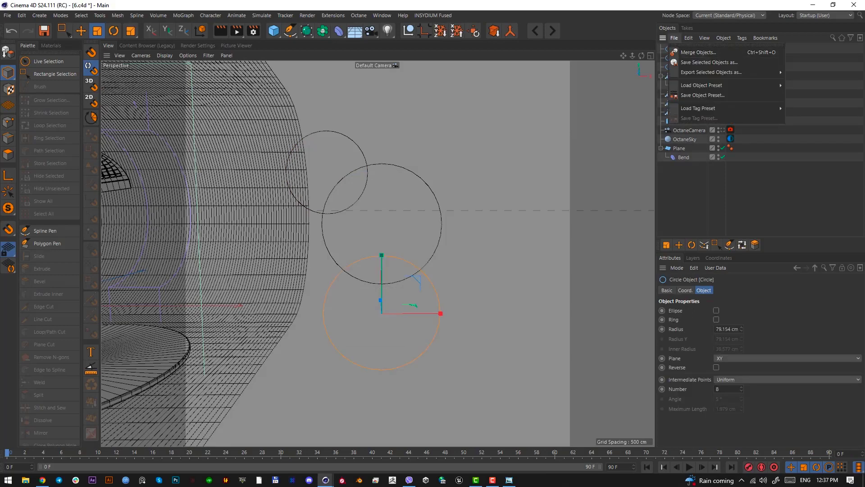
click(674, 38)
click(681, 49)
click(679, 67)
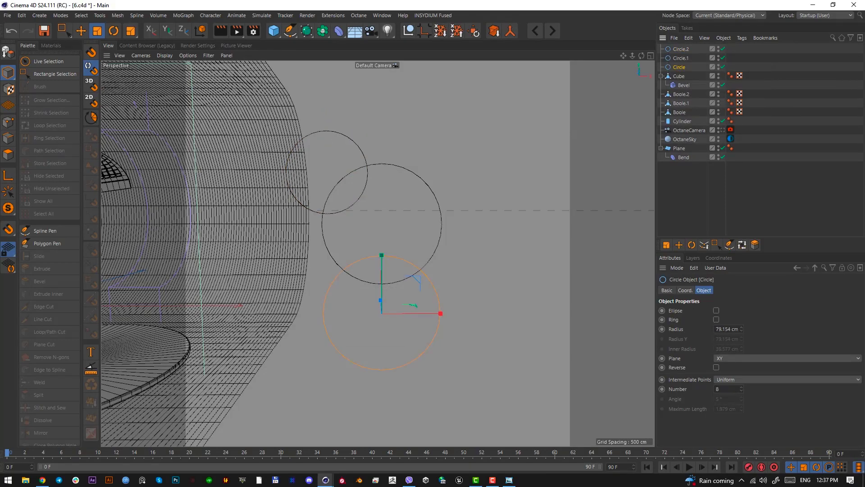
click(681, 59)
shift+click(679, 67)
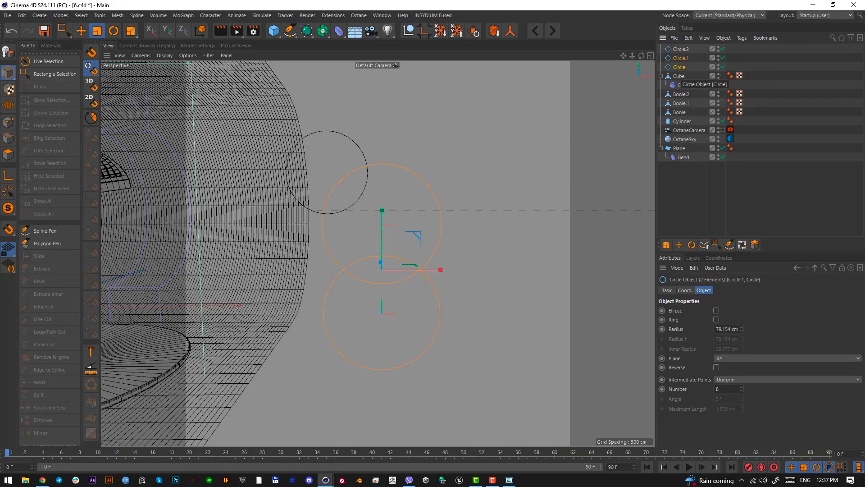
key(alt+g)
Rename the Null holding the two larger circles "biottom"
double_click(681, 58)
text(b)
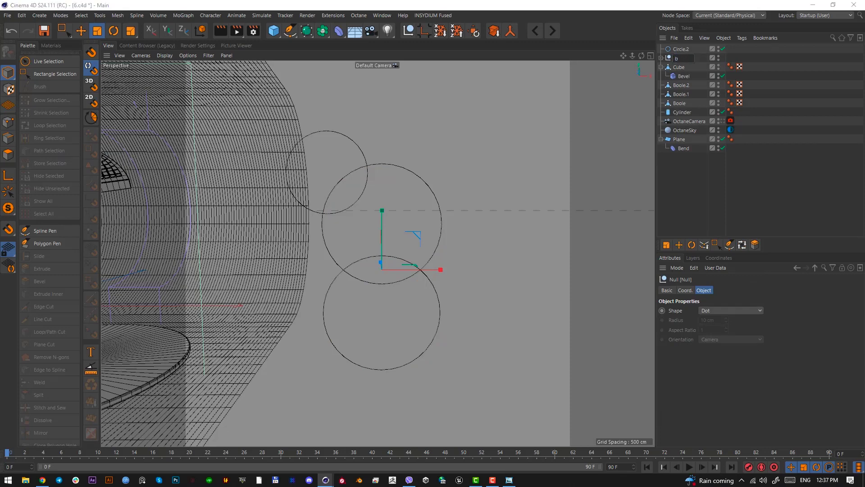
text(iottom)
key(Return)
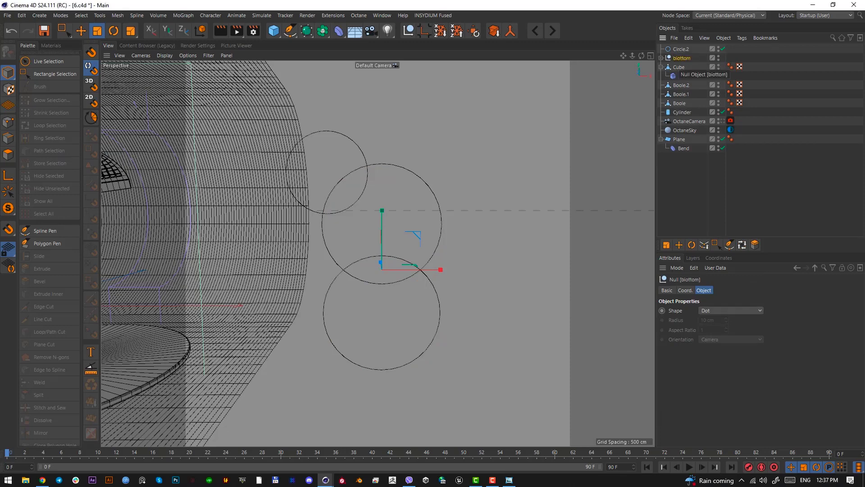
Copy Circle.1 out of the biottom group and duplicate the small Circle.2, placing both copies outside the group
click(661, 58)
click(685, 67)
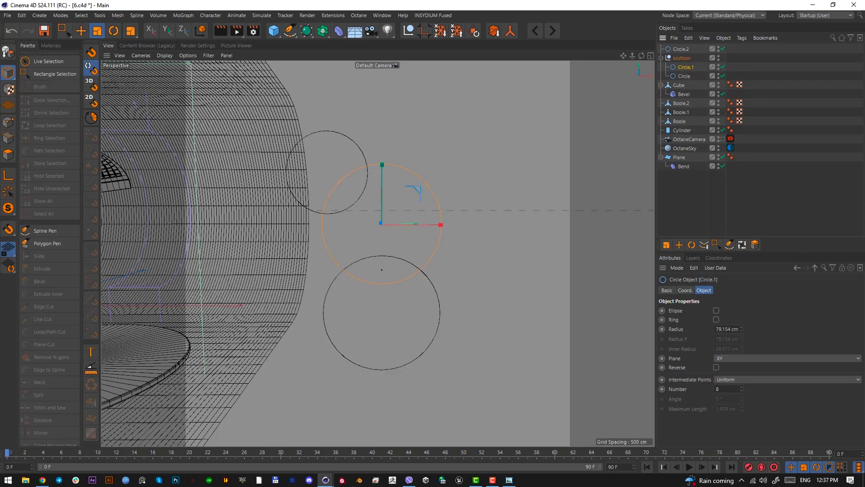
click(682, 49)
key(ctrl+v)
click(684, 86)
key(ctrl+c)
key(ctrl+v)
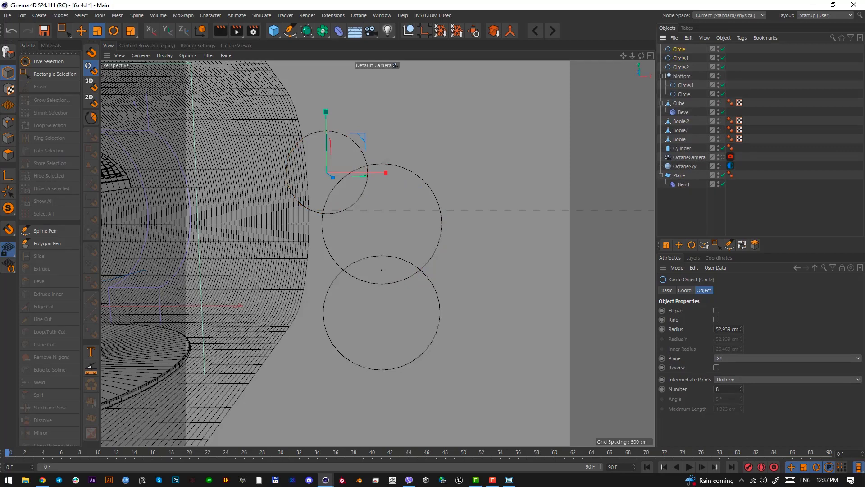
Group the copied small circle and the copied Circle.1 under a Null named "top"
click(681, 58)
shift+click(679, 49)
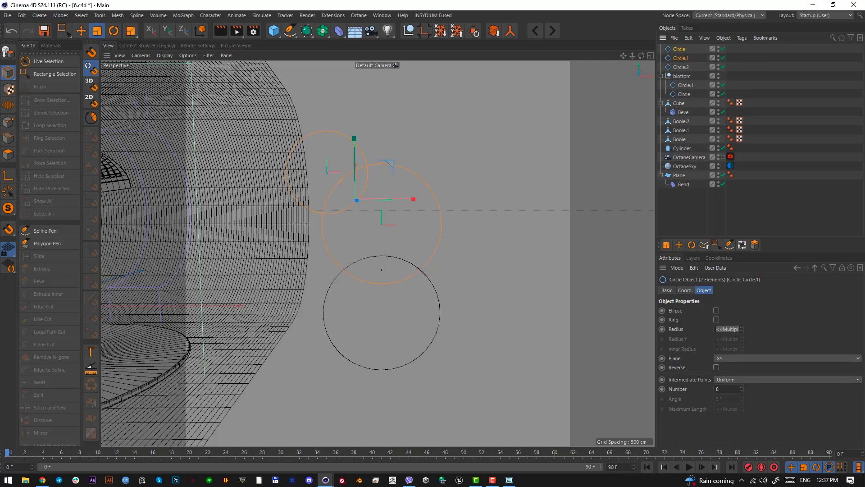
key(alt+g)
double_click(678, 50)
text(top)
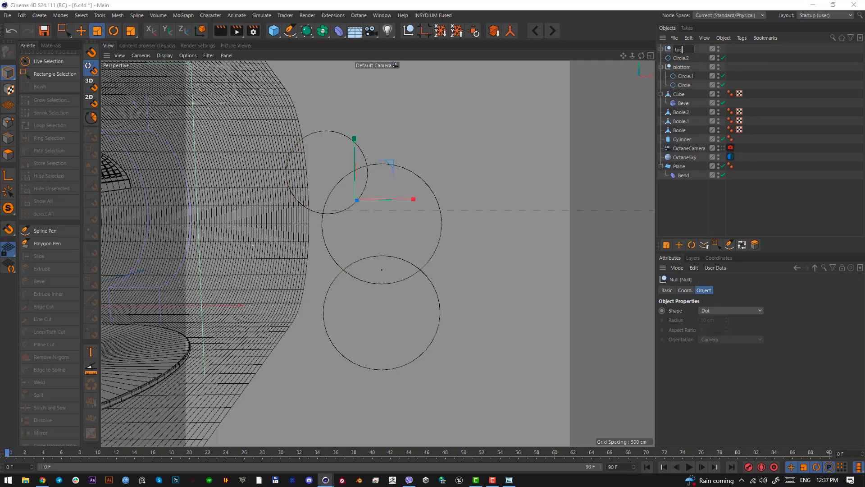
Move the top group below Circle.2 in the object hierarchy and collapse the biottom group
key(Return)
middle_click(677, 49)
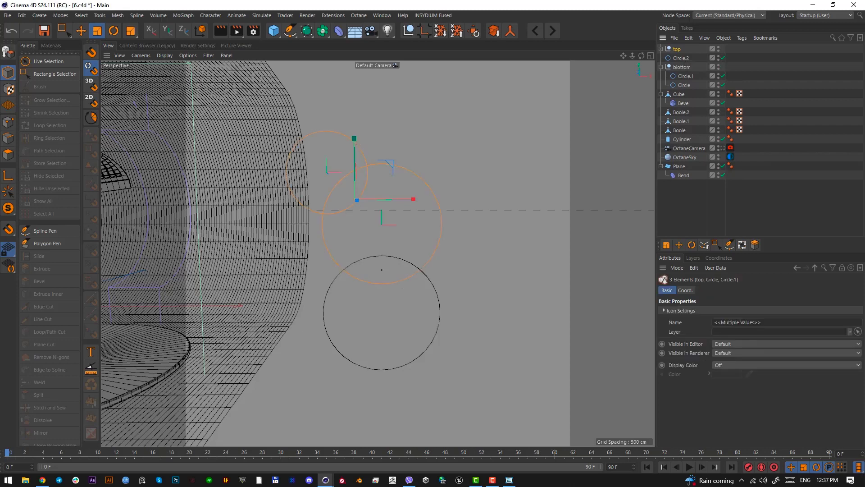
drag(677, 49, 680, 62)
click(661, 67)
Try moving the top group in the viewport and undo the move
click(681, 49)
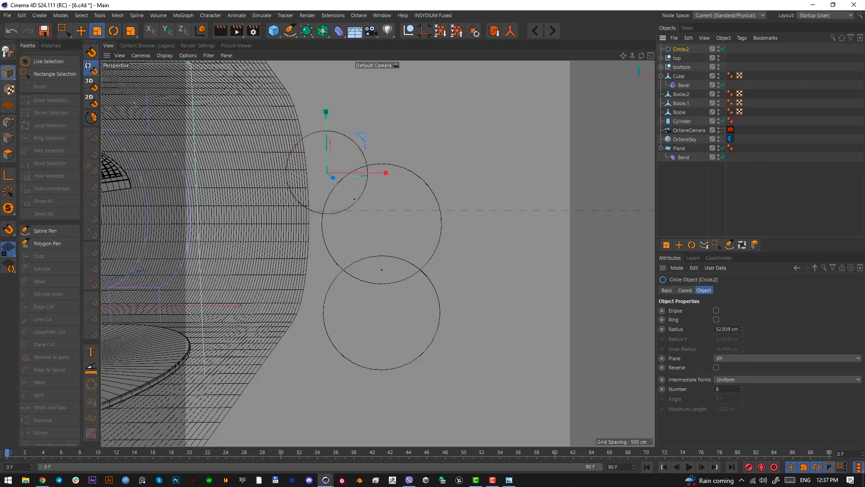
key(e)
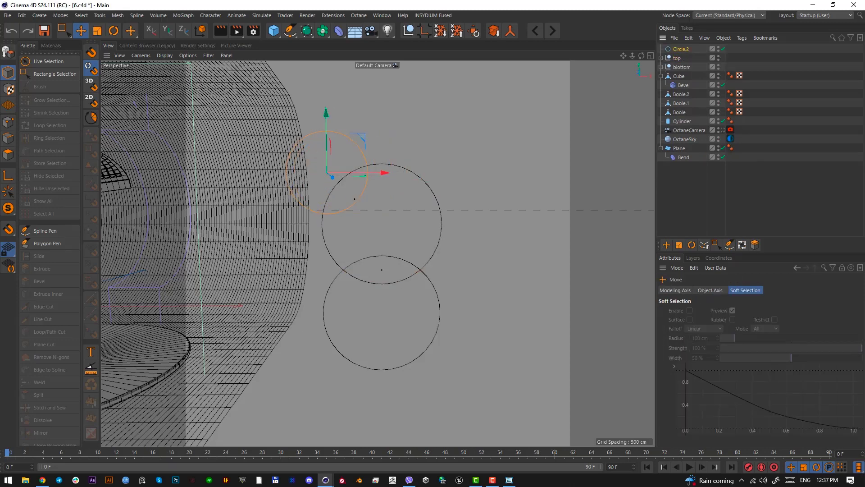
click(678, 58)
drag(389, 164, 409, 154)
key(ctrl+z)
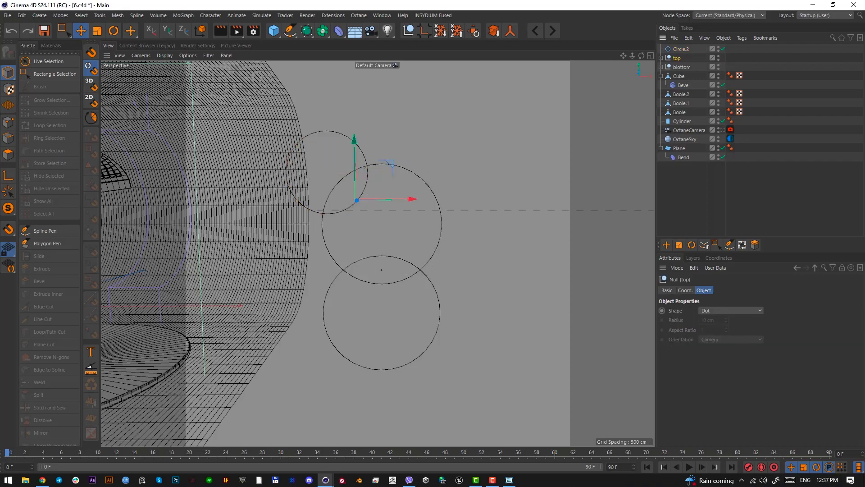
Delete the leftover ungrouped Circle.2 and expand the top and biottom groups
click(681, 49)
key(Delete)
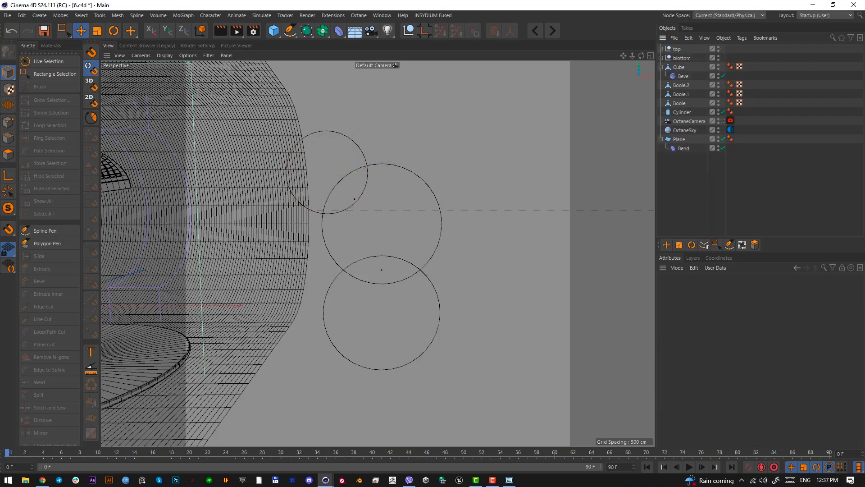
click(677, 49)
click(662, 49)
click(661, 76)
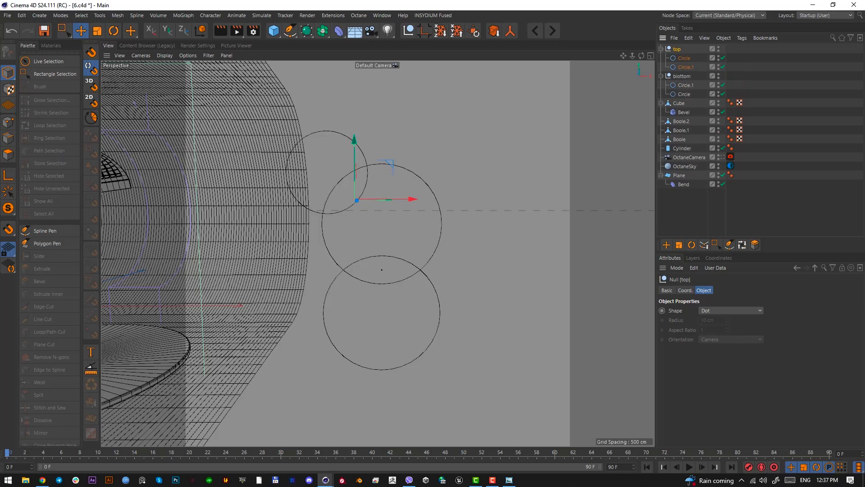
Duplicate both biottom circles and the small circle from the top group, placing the three copies outside the groups
click(686, 85)
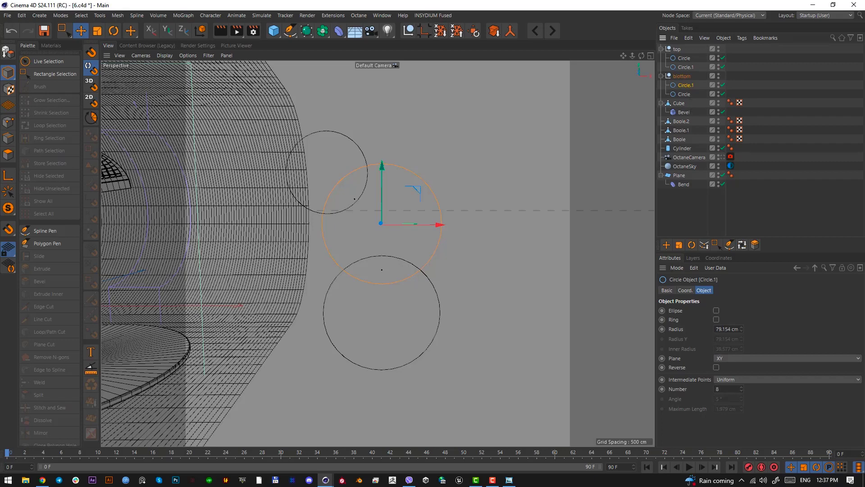
click(684, 95)
click(685, 85)
ctrl+click(684, 94)
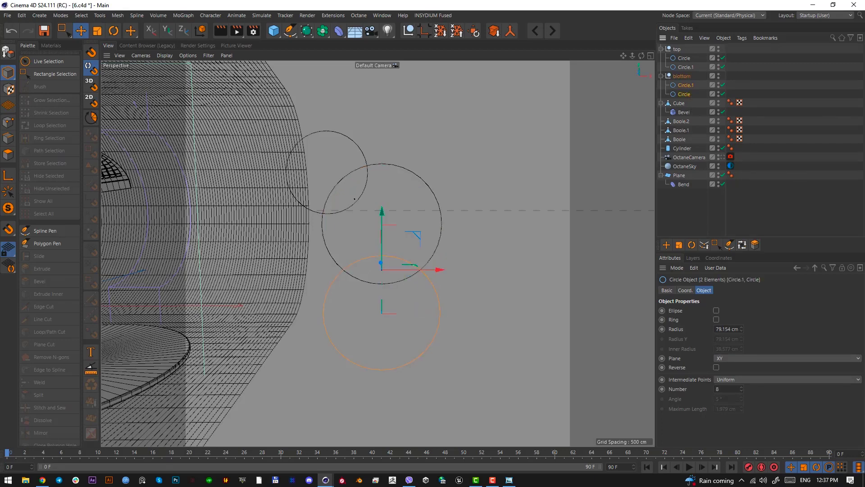
ctrl+click(686, 67)
ctrl+click(685, 68)
ctrl+click(685, 58)
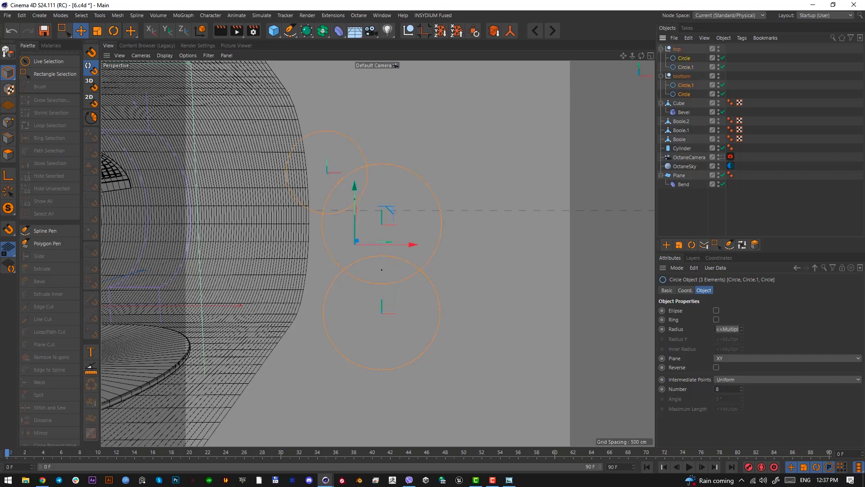
drag(355, 245, 447, 234)
key(ctrl+z)
key(ctrl+v)
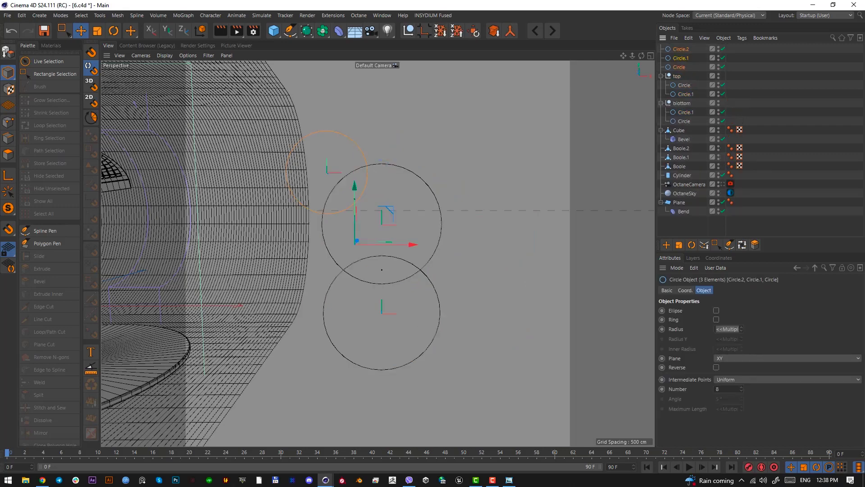
Group the three copied circles under a Null named "middle" and collapse the top and biottom groups
key(alt+g)
text(middle)
key(Return)
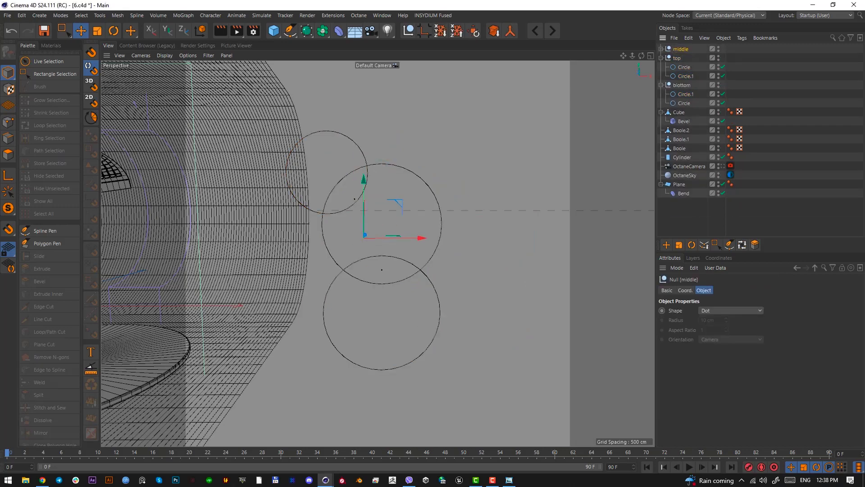
click(661, 58)
click(661, 67)
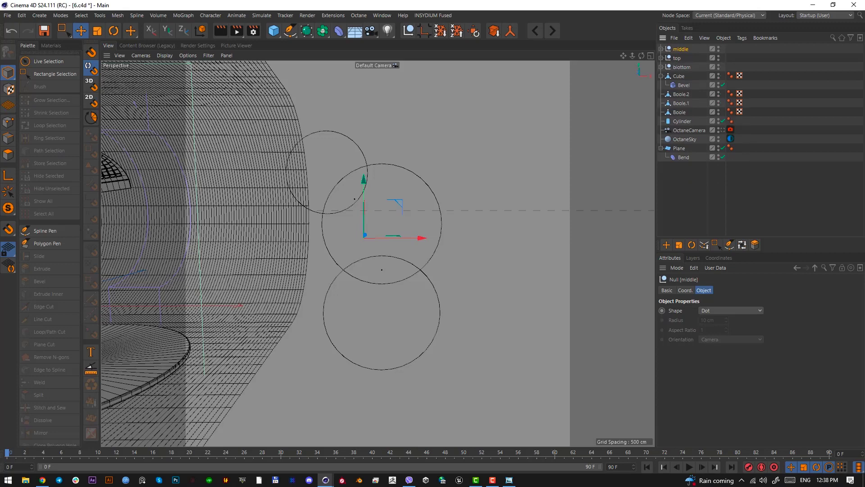
Hide the middle and top groups in the viewport and expand biottom to work on its two circles
click(682, 68)
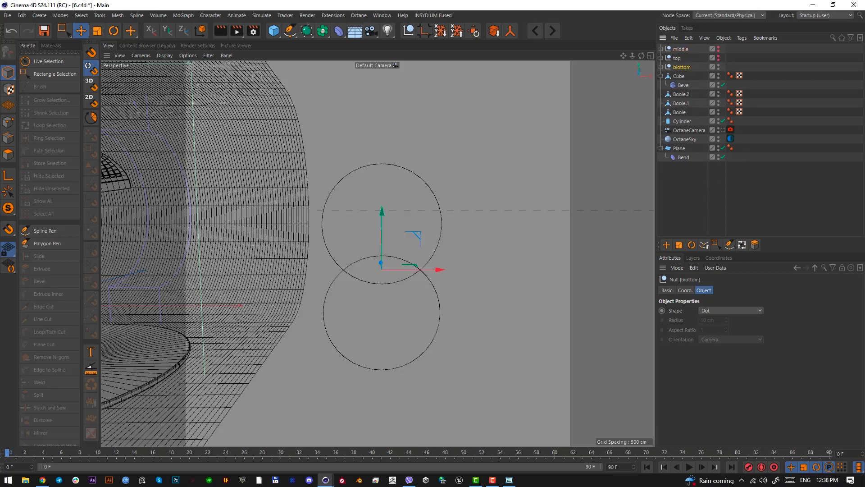
click(661, 67)
click(686, 77)
shift+click(684, 85)
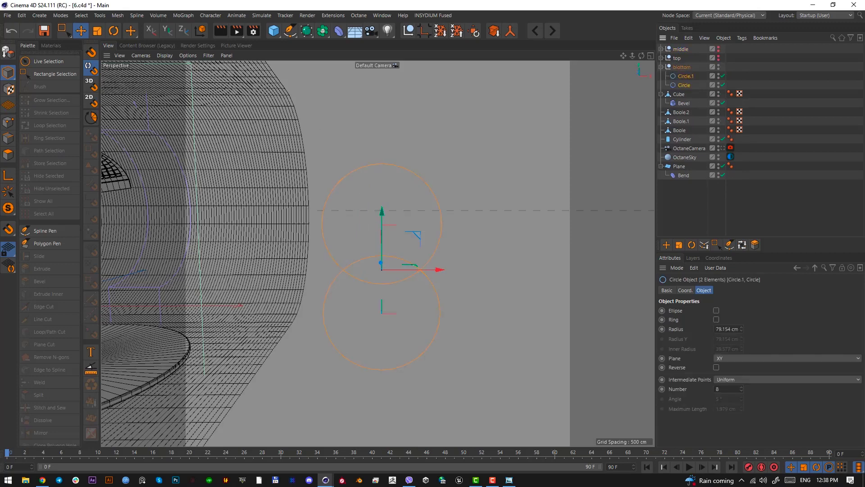
click(682, 68)
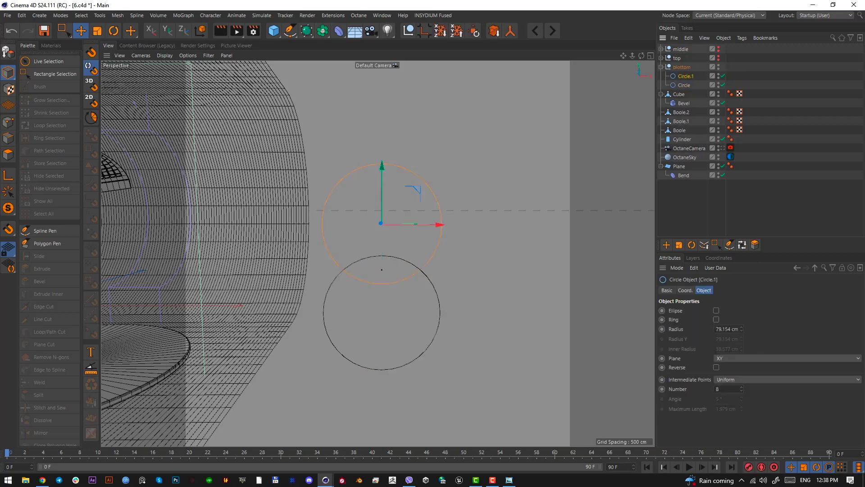
Add a Spline Mask and place biottom's Circle.1 and Circle inside it
click(323, 30)
click(364, 59)
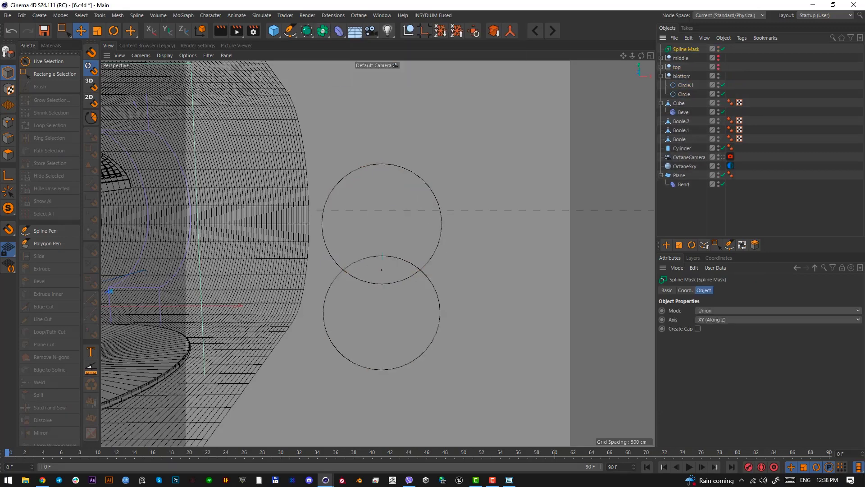
click(684, 94)
shift+click(686, 85)
drag(686, 86, 686, 50)
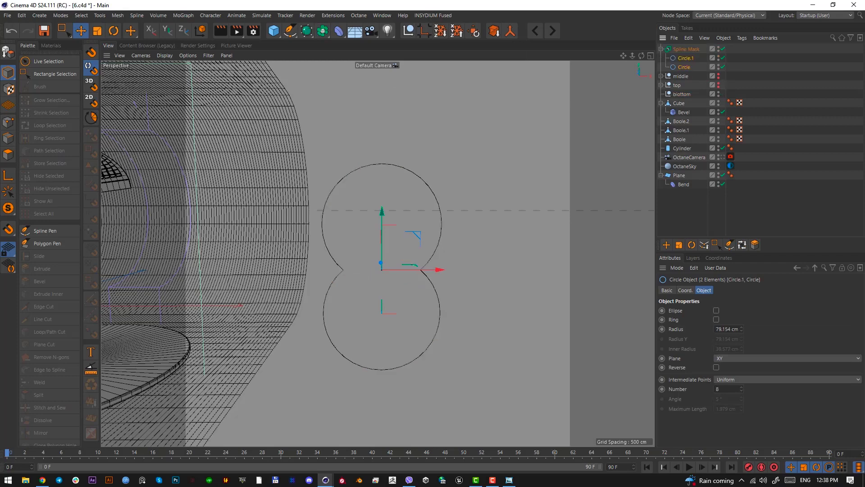
Set the Spline Mask's mode to B subtract A
click(686, 49)
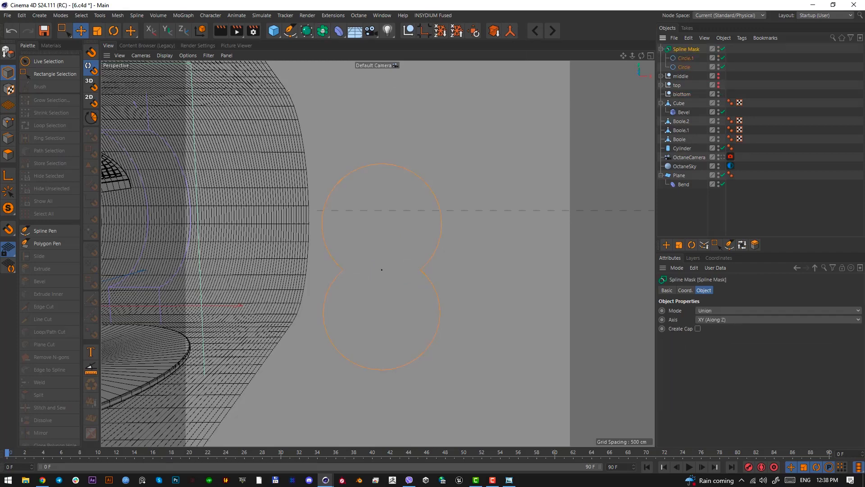
scroll(778, 319, down, 1)
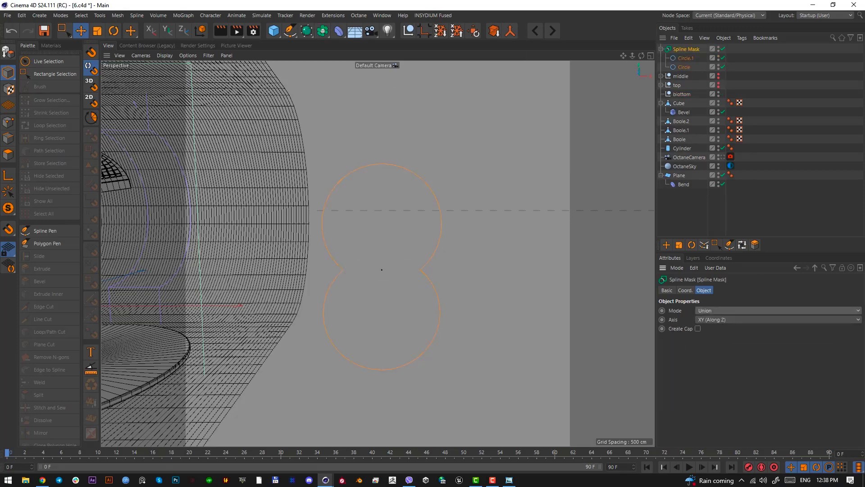
scroll(778, 310, down, 2)
click(694, 210)
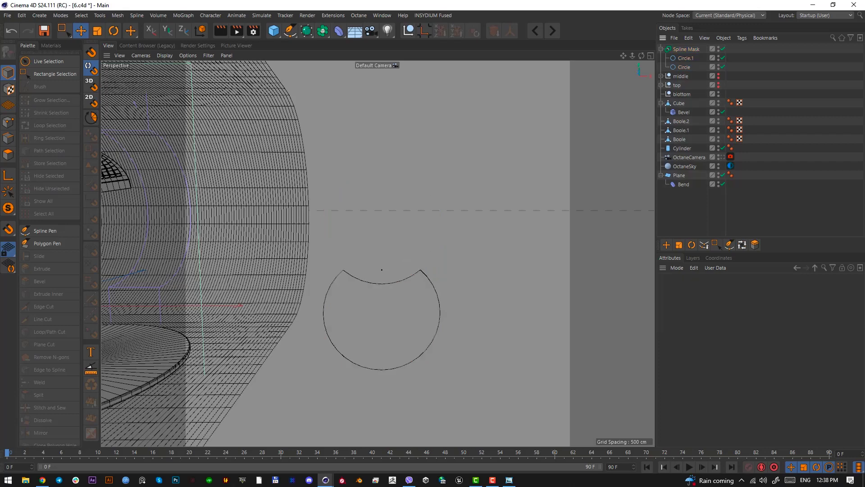
Extrude the lower crescent by placing its Spline Mask under an Extrude generator
click(687, 49)
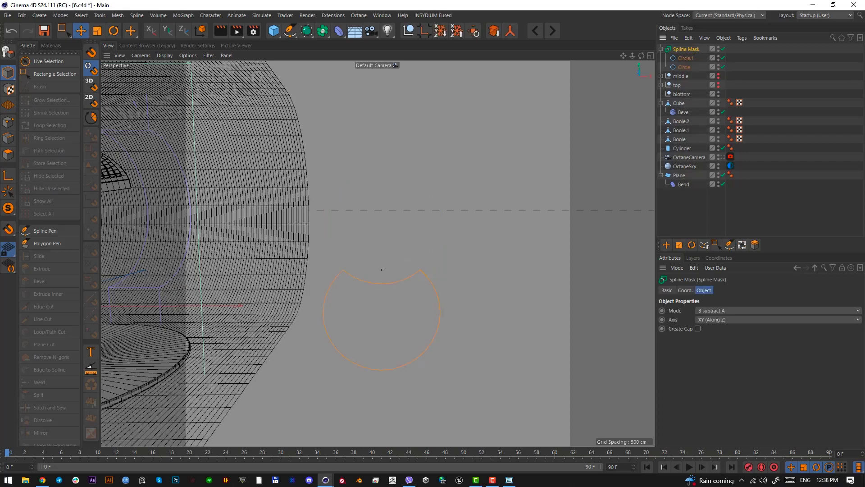
click(307, 30)
alt+click(412, 43)
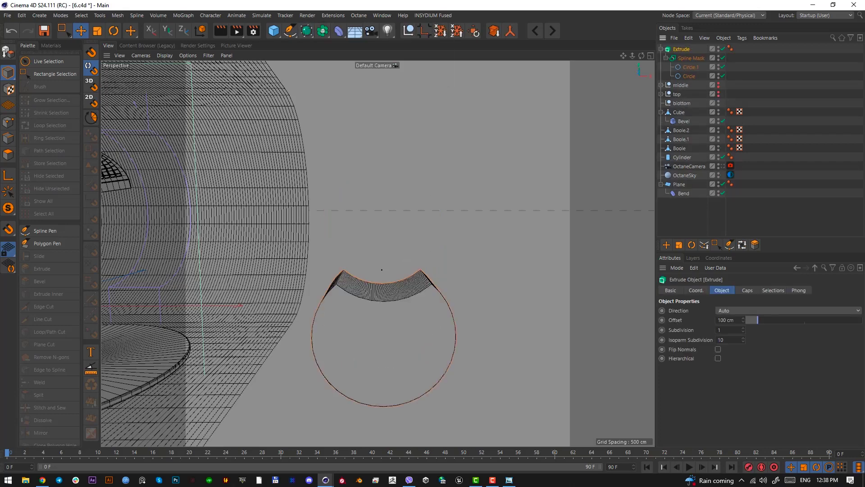
alt+drag(386, 344, 377, 360)
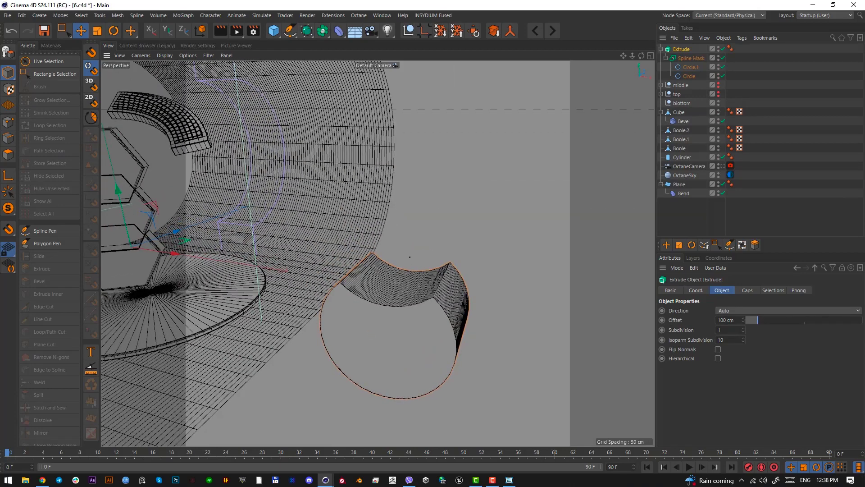
Expand the middle group but keep it hidden, and show and expand the top group's two circles
click(680, 85)
key(ctrl+v)
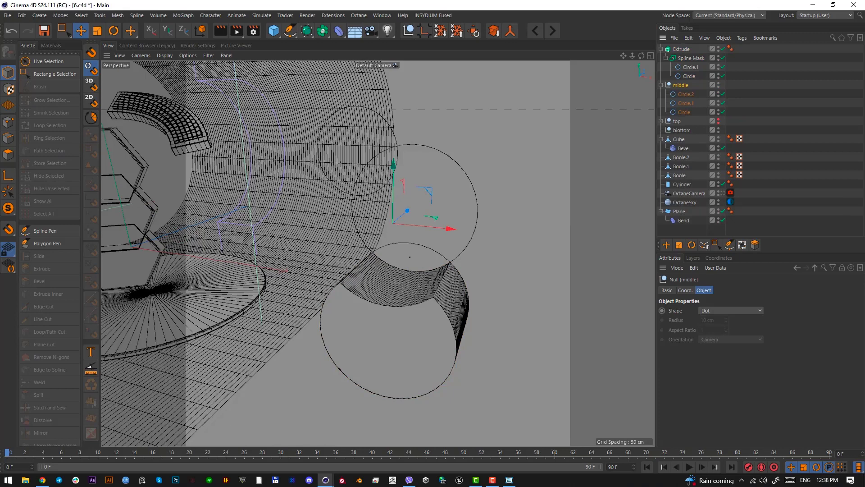
click(686, 103)
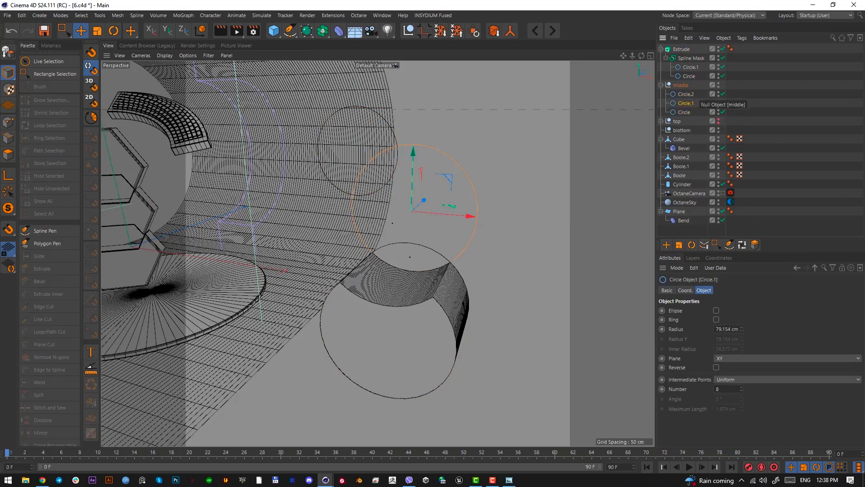
click(677, 121)
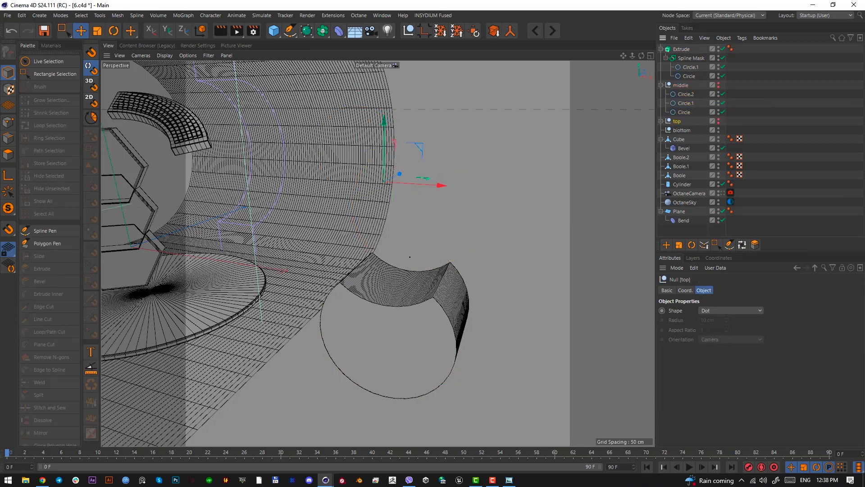
alt+click(718, 121)
click(662, 121)
click(684, 130)
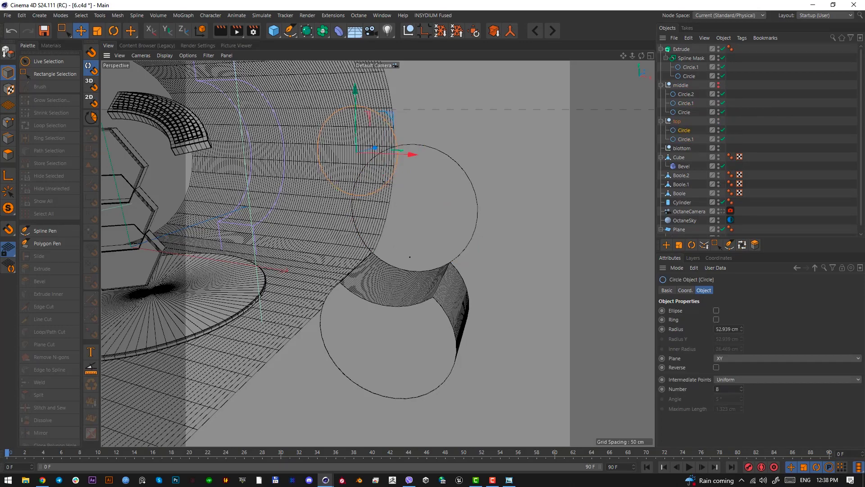
Add another Spline Mask and place the top group's Circle and Circle.1 inside it
alt+drag(378, 254, 392, 237)
click(323, 31)
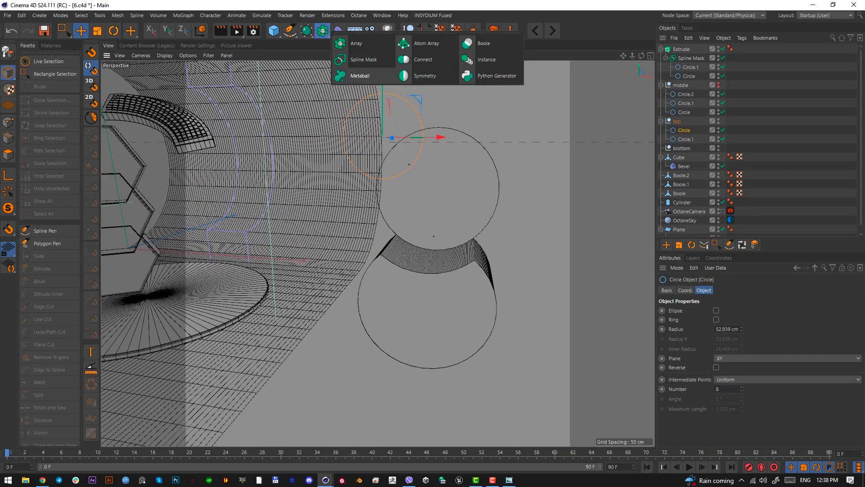
click(358, 59)
click(684, 140)
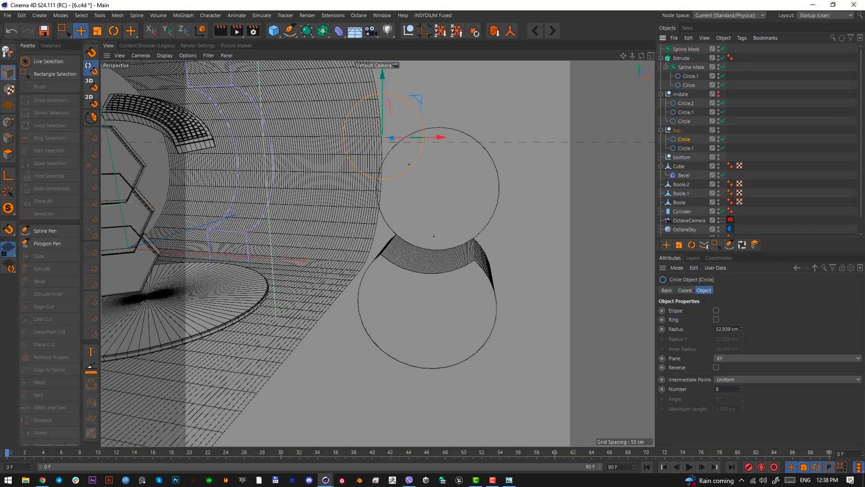
shift+click(686, 149)
drag(686, 148, 686, 50)
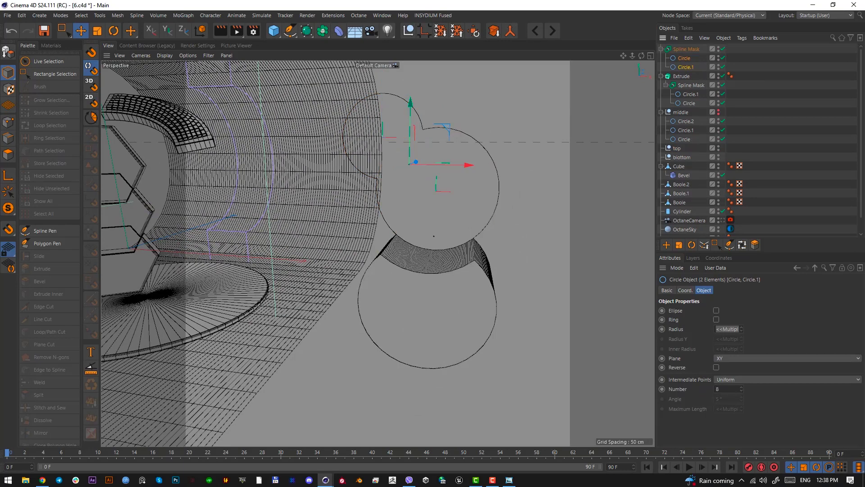
Delete the empty top Null and set the new Spline Mask's mode to subtract the larger circle from the small one
click(677, 149)
key(Delete)
click(684, 58)
click(686, 49)
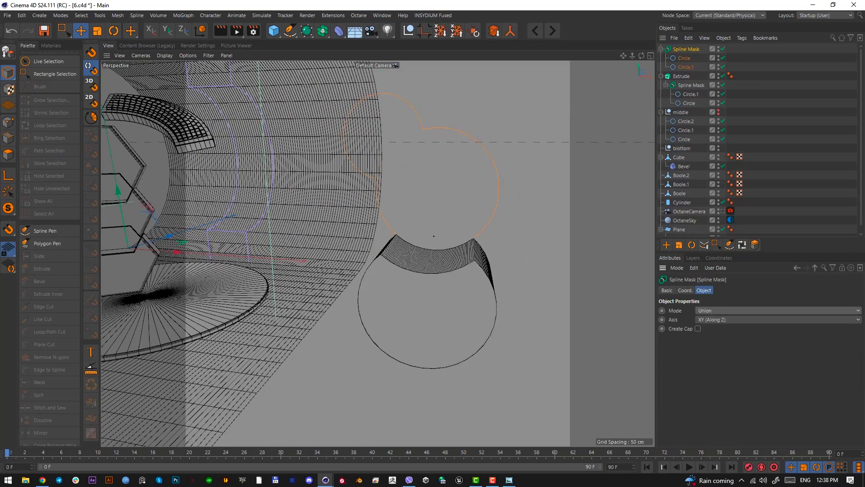
scroll(725, 311, down, 2)
scroll(726, 311, up, 1)
Extrude the small upper crescent by placing its Spline Mask under an Extrude generator
click(307, 31)
alt+click(410, 43)
alt+drag(396, 253, 419, 296)
scroll(419, 297, up, 5)
scroll(420, 293, up, 3)
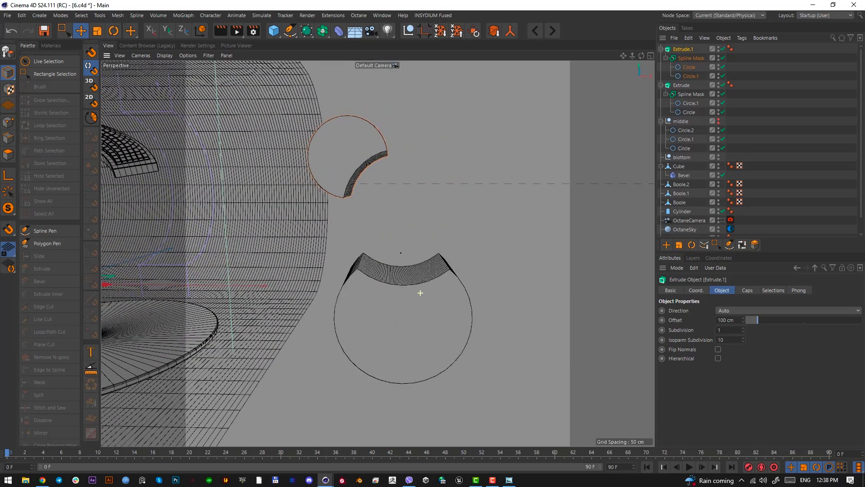
Collapse both Extrude objects and hide them in the viewport, and show the middle group's three circles
click(661, 85)
click(661, 50)
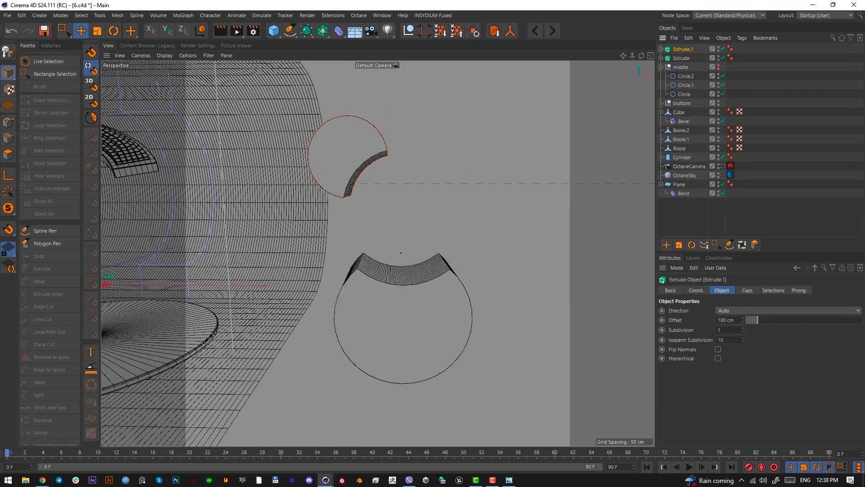
click(686, 77)
alt+click(719, 66)
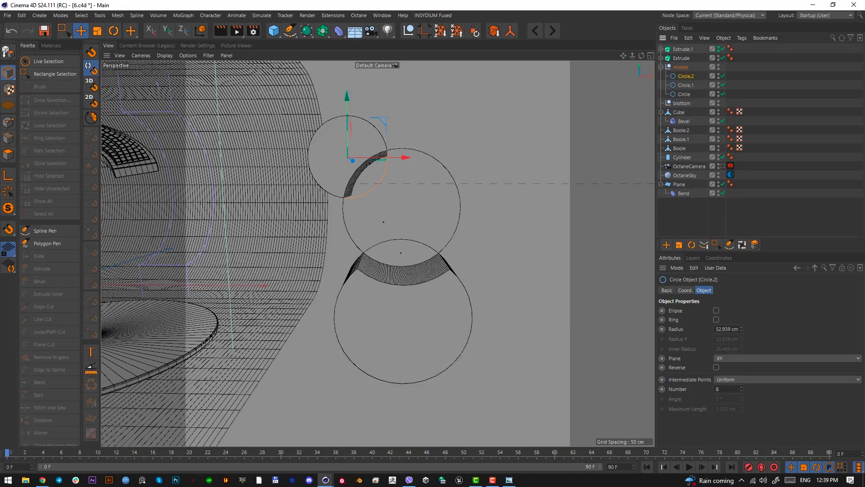
alt+click(719, 48)
alt+click(719, 58)
alt+click(718, 58)
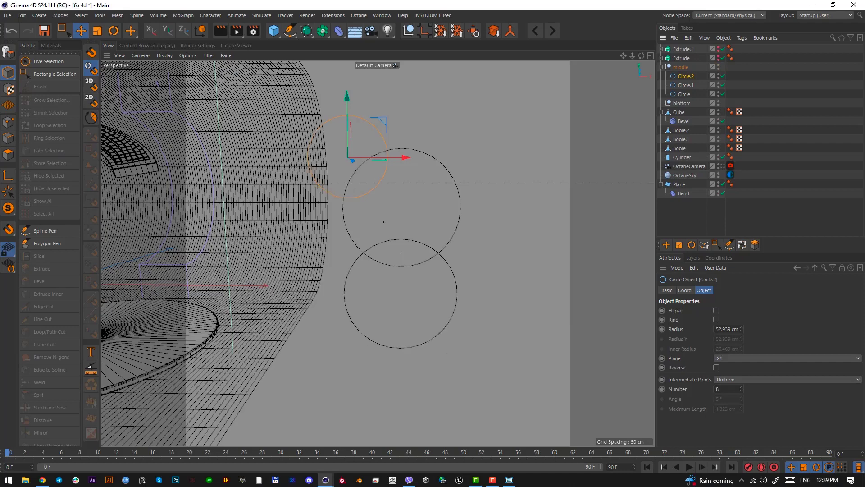
Group the middle set's Circle.2 and Circle in a Null and add a new Spline Mask
click(686, 86)
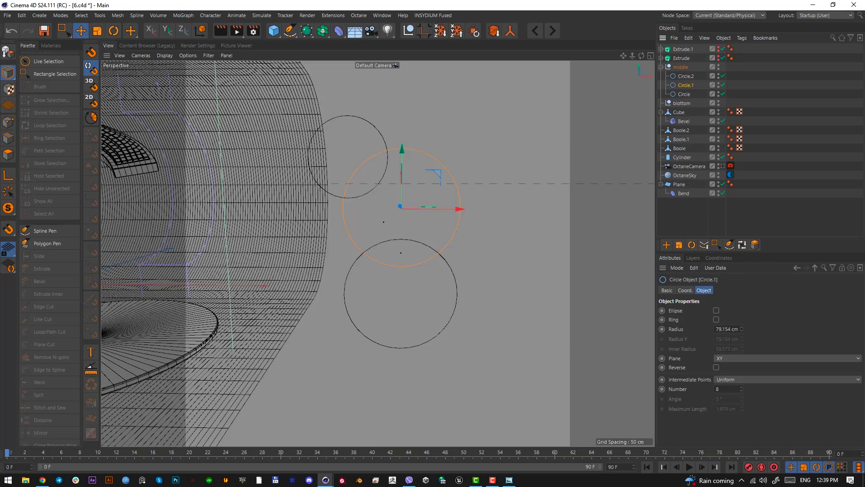
click(685, 76)
ctrl+click(684, 94)
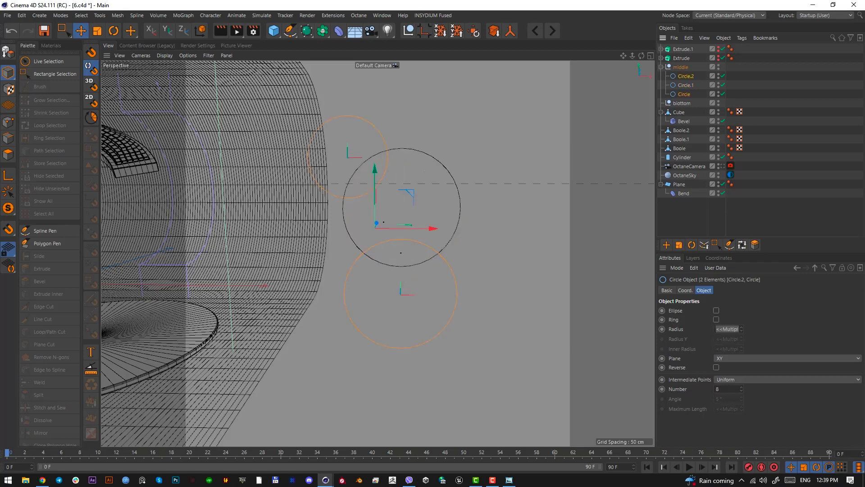
key(alt+g)
click(306, 31)
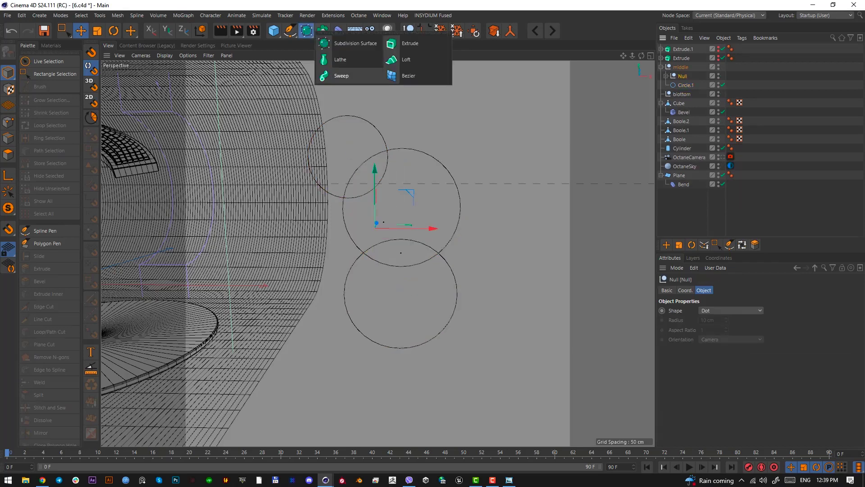
click(323, 31)
click(364, 59)
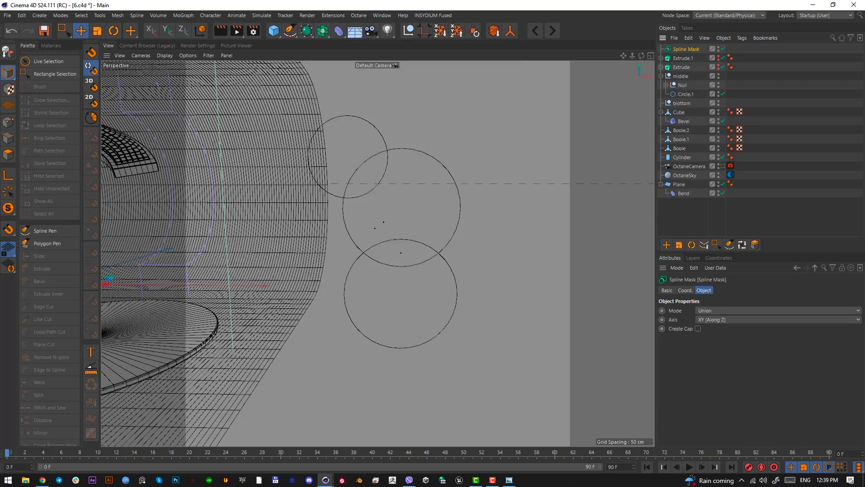
Place Circle.1 and then the Null inside the Spline Mask and set its mode to A subtract B
drag(685, 94, 686, 50)
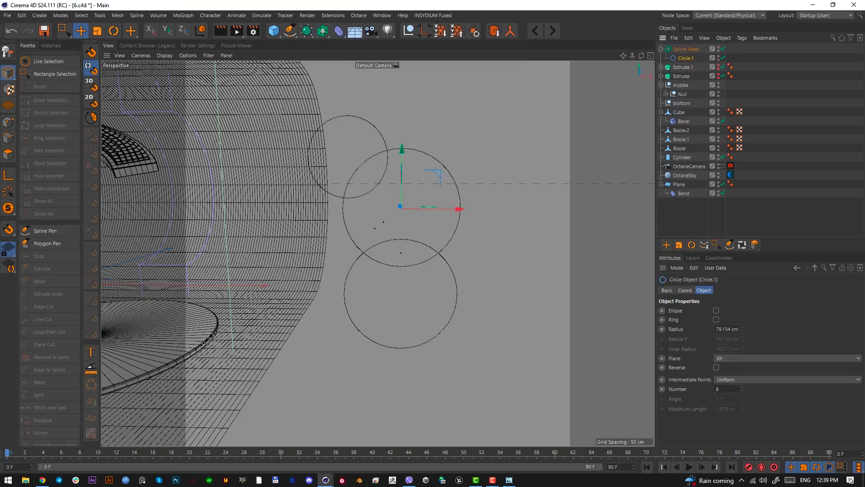
drag(683, 94, 686, 63)
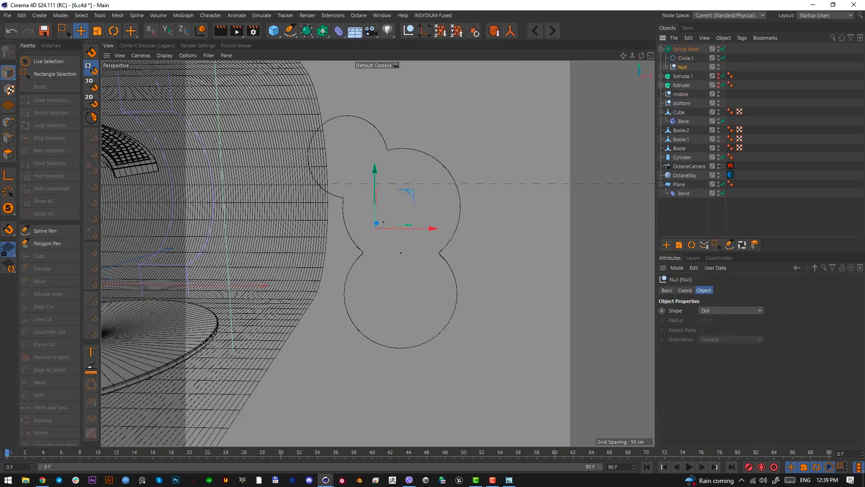
click(686, 49)
scroll(779, 311, down, 1)
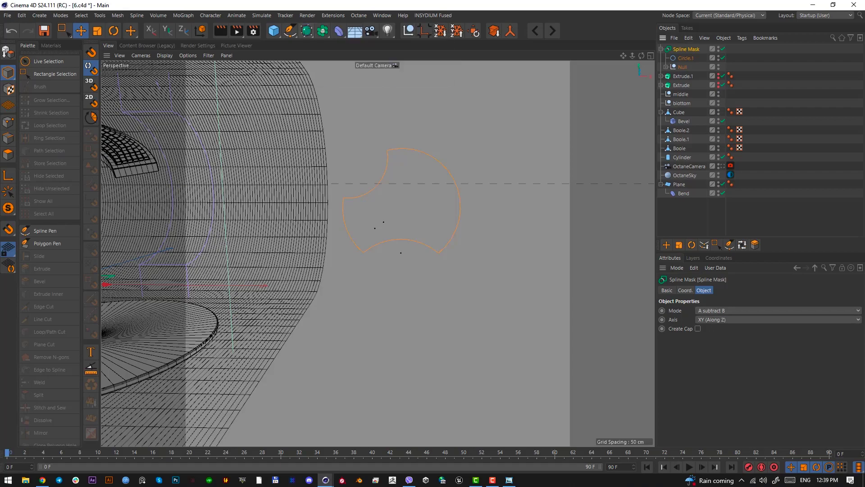
Extrude the middle Spline Mask shape and show the other two Extrude objects in the viewport again
alt+click(307, 31)
alt+drag(399, 193, 313, 224)
alt+click(719, 85)
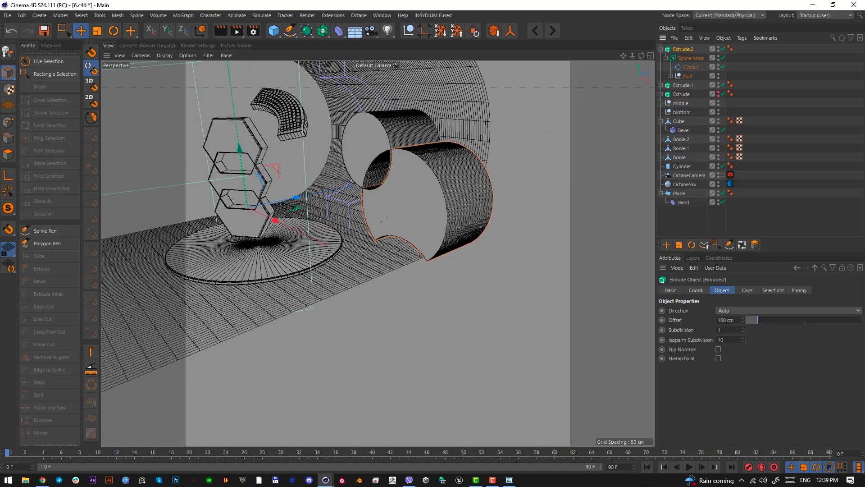
alt+click(718, 94)
Move the lower Extrude back in depth to line up with the other two, fine-tuning it in the top view
alt+drag(455, 180, 389, 155)
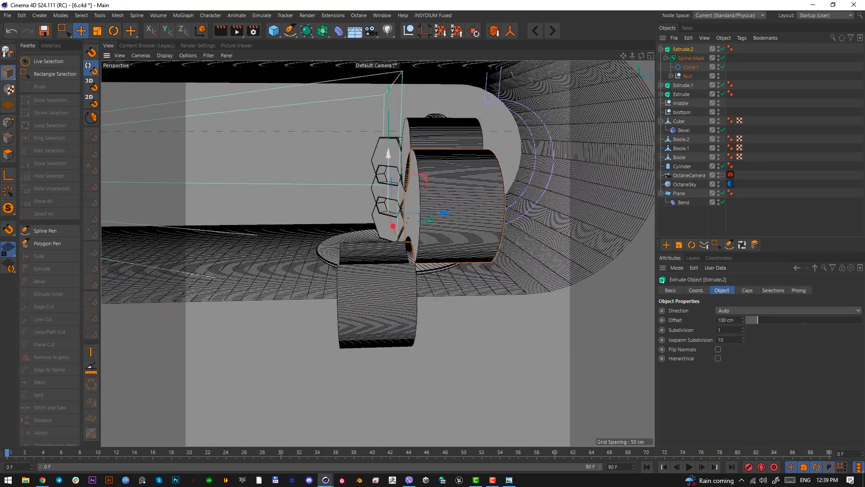
click(377, 298)
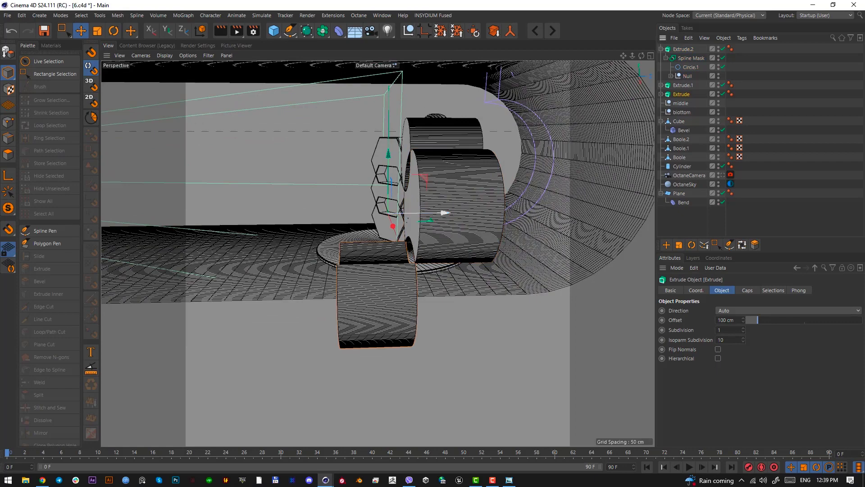
drag(445, 212, 484, 213)
alt+drag(459, 244, 428, 225)
key(F2)
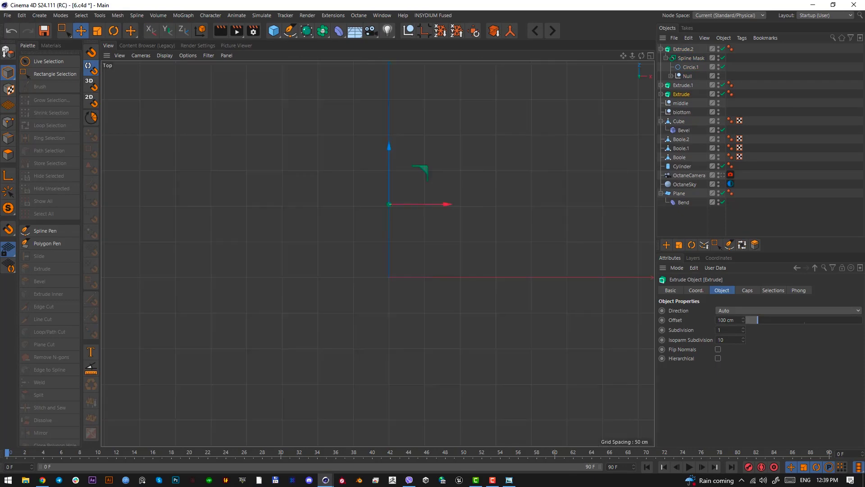
scroll(427, 268, down, 5)
alt+middle_drag(570, 258, 504, 280)
scroll(491, 244, up, 5)
scroll(351, 246, down, 4)
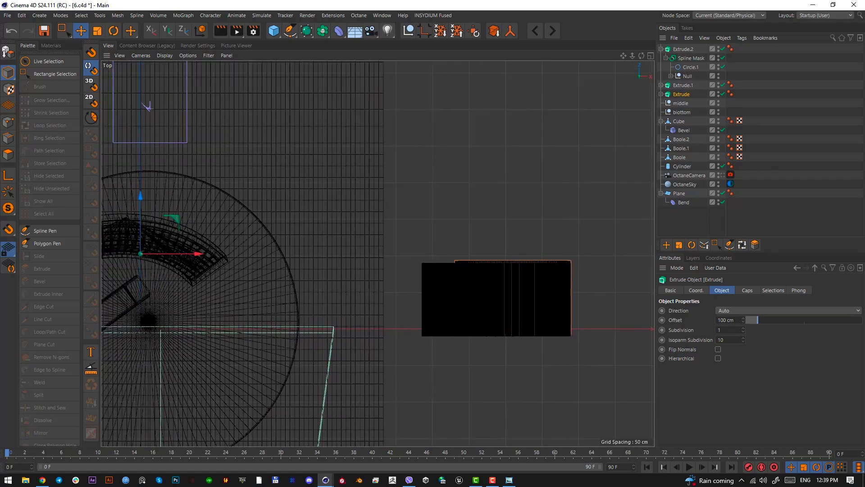
drag(140, 199, 140, 199)
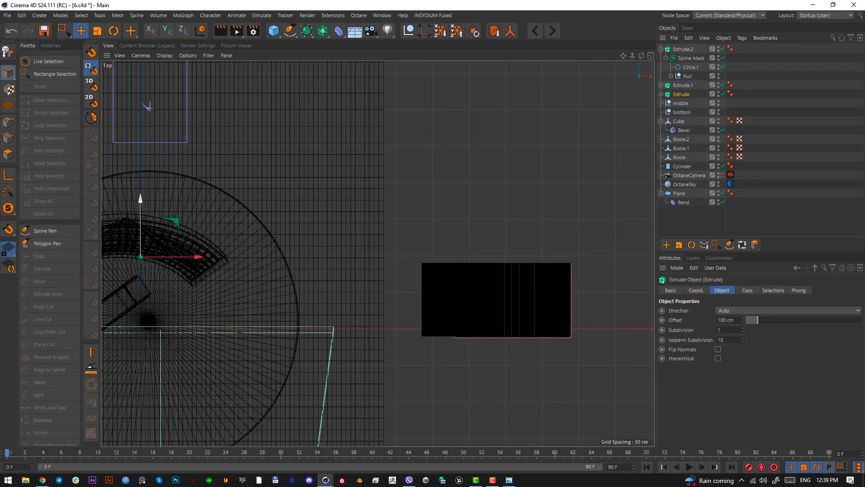
key(F1)
Set the offset of each of the three Extrude objects to 20 cm
alt+drag(438, 260, 416, 263)
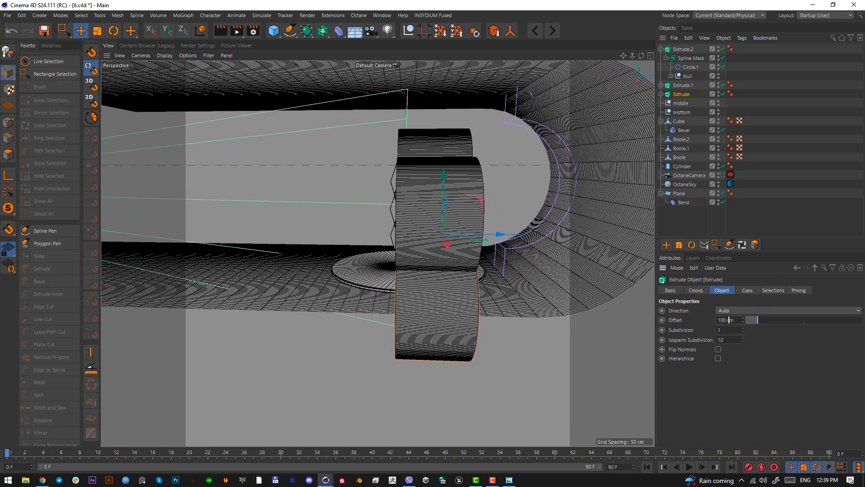
click(733, 320)
text(20)
key(Return)
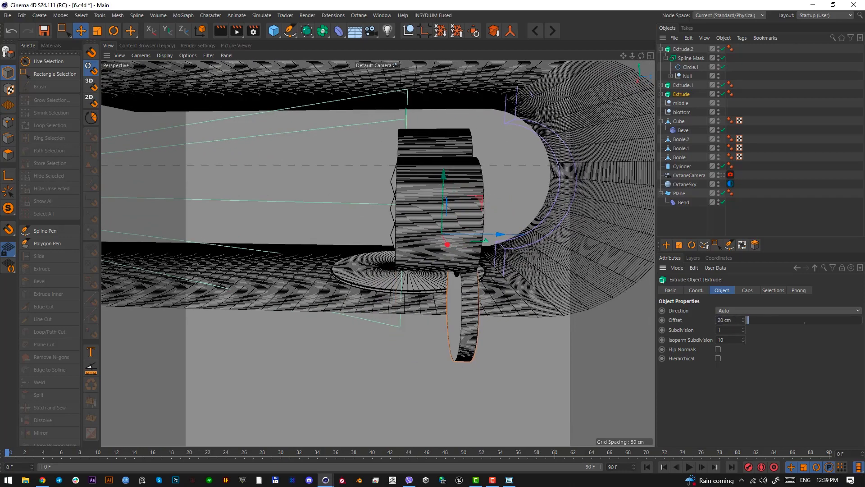
click(683, 85)
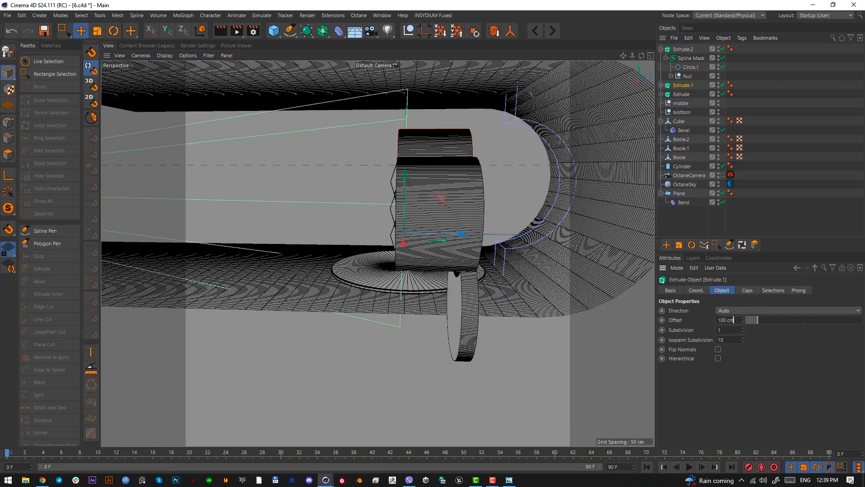
double_click(733, 320)
text(20)
key(Return)
click(683, 49)
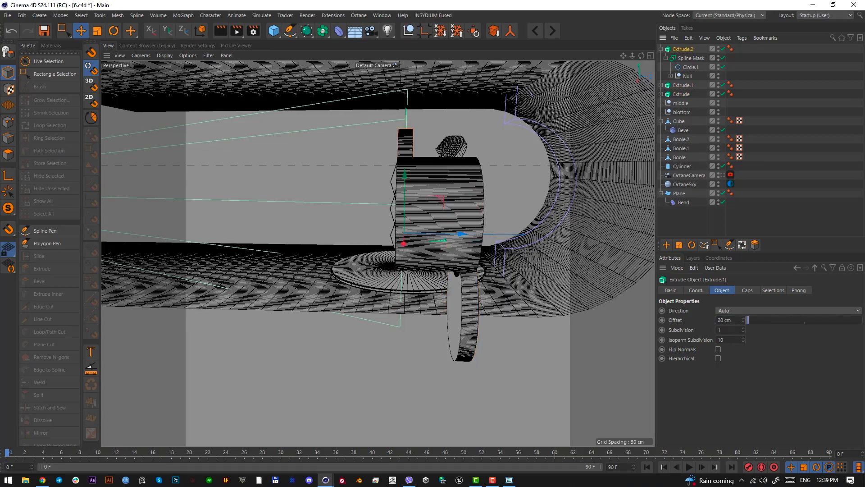
double_click(732, 320)
text(20)
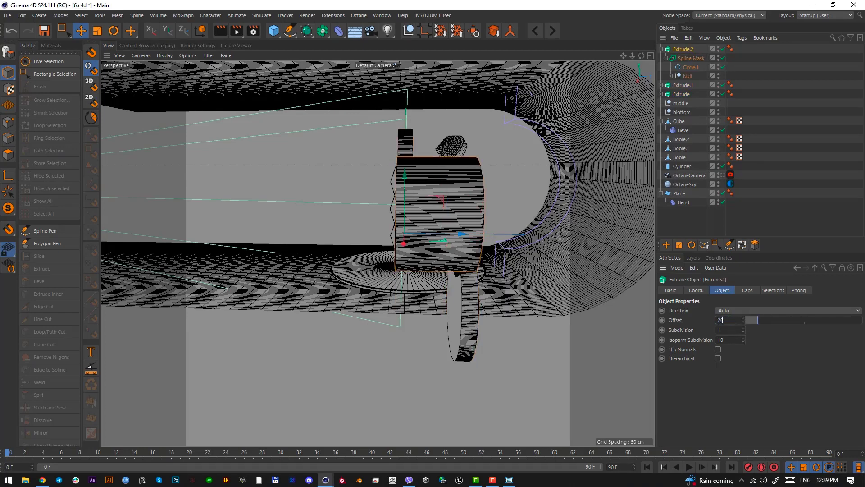
key(Return)
Shift the lower Extrude forward in depth until it sits in line with the thinner upper and middle pieces
click(460, 311)
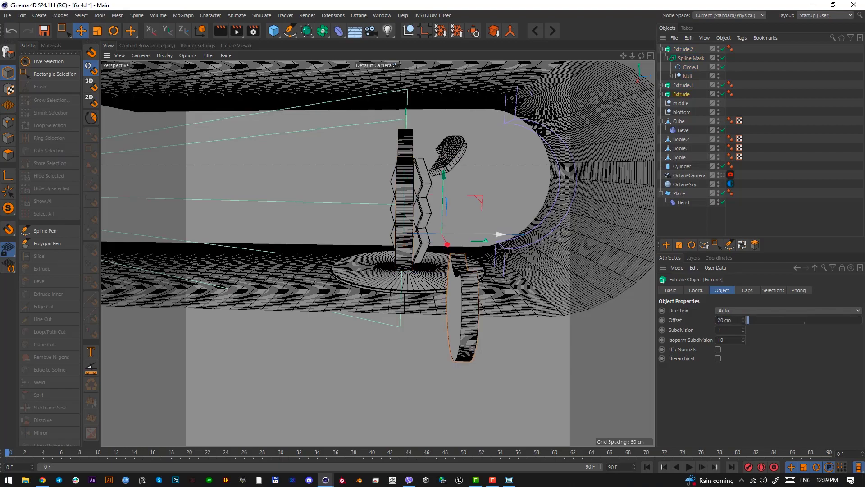
drag(505, 233, 466, 234)
alt+drag(399, 324, 559, 317)
alt+middle_drag(423, 326, 386, 330)
alt+right_drag(386, 330, 433, 330)
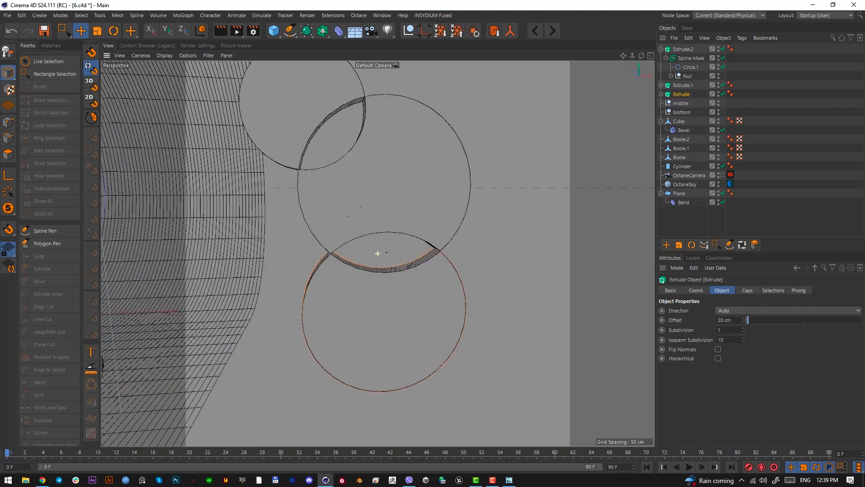
alt+drag(377, 253, 433, 257)
alt+drag(411, 352, 392, 259)
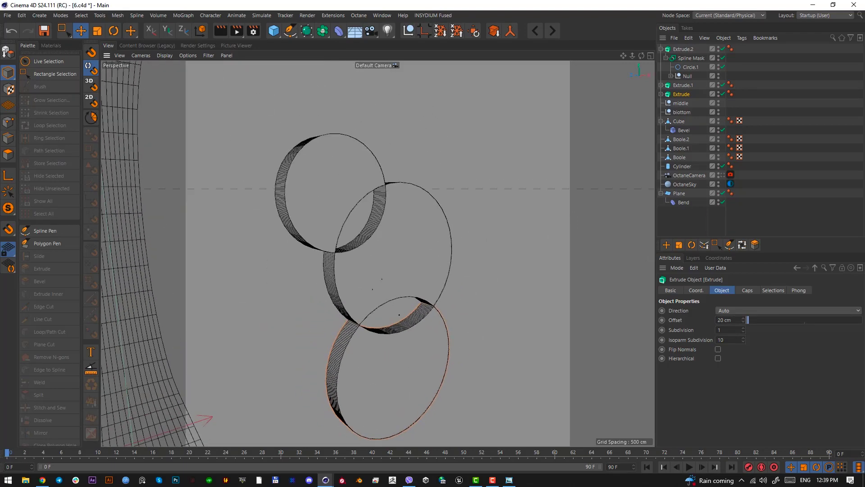
Collapse the middle Extrude's hierarchy and set the offset of all three Extrude objects to 30 cm
click(662, 49)
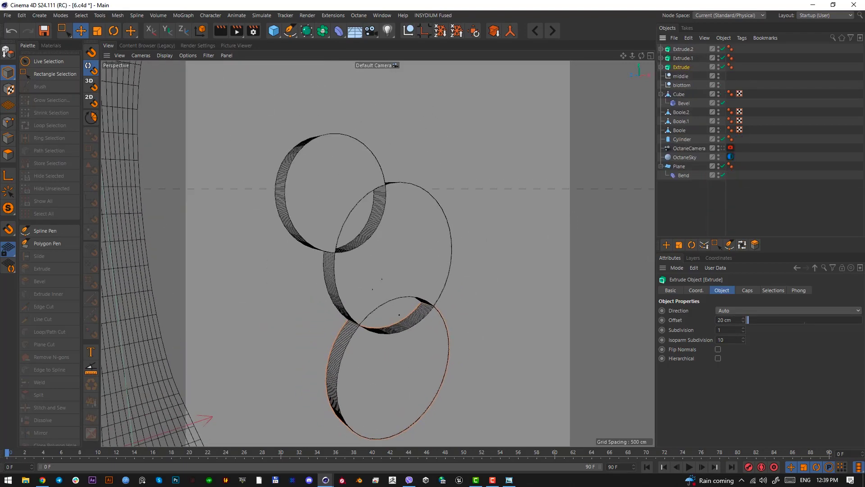
double_click(725, 320)
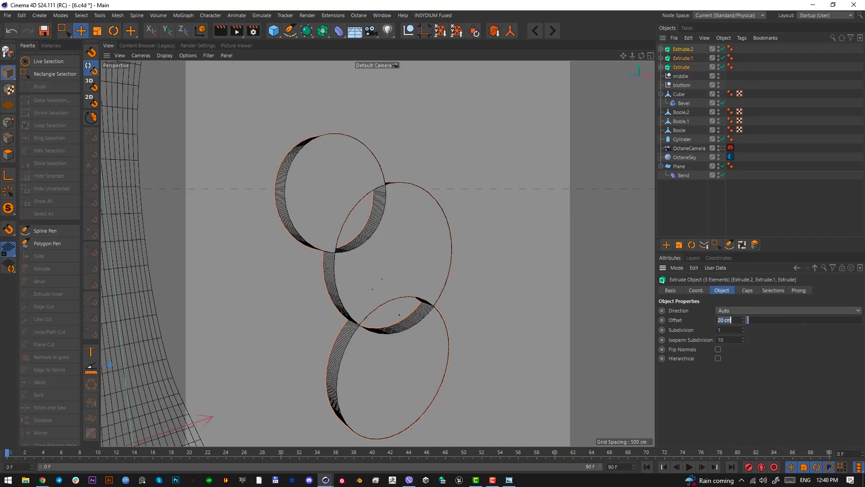
text(30)
key(Return)
alt+drag(487, 311, 374, 265)
click(364, 303)
alt+drag(364, 295, 332, 285)
click(424, 296)
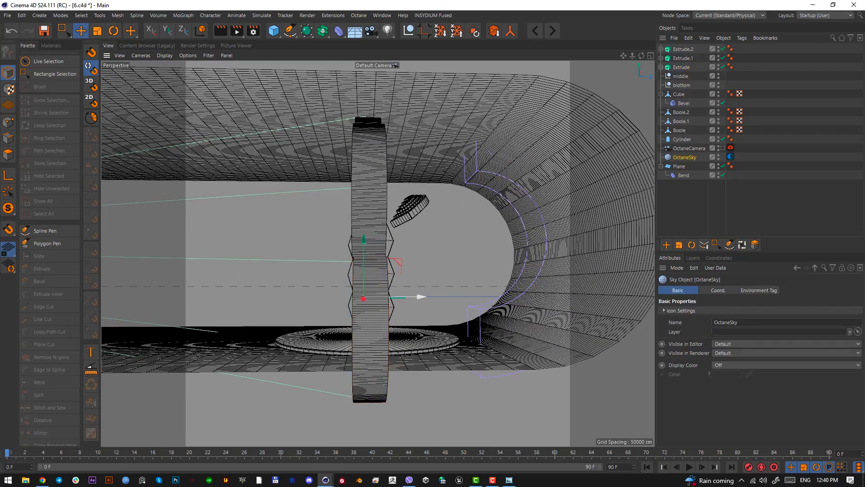
drag(422, 296, 436, 296)
key(ctrl+z)
key(ctrl+z)
Give the caps of all three Extrude objects a round bevel with a size of 2 cm
click(681, 68)
alt+drag(377, 253, 432, 271)
alt+drag(450, 300, 478, 314)
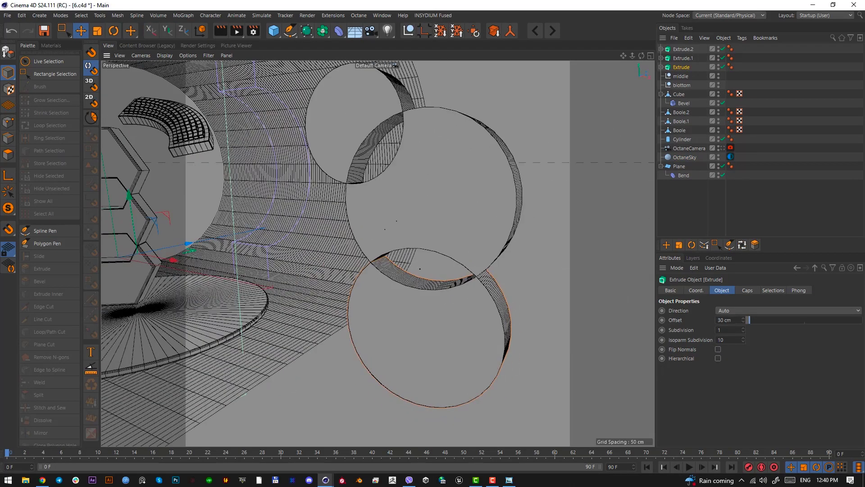
shift+click(684, 49)
click(748, 291)
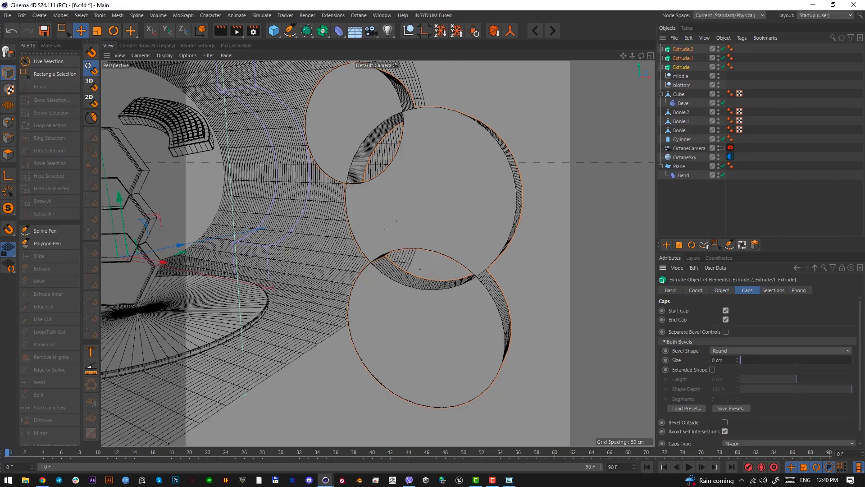
double_click(718, 360)
text(1)
key(Return)
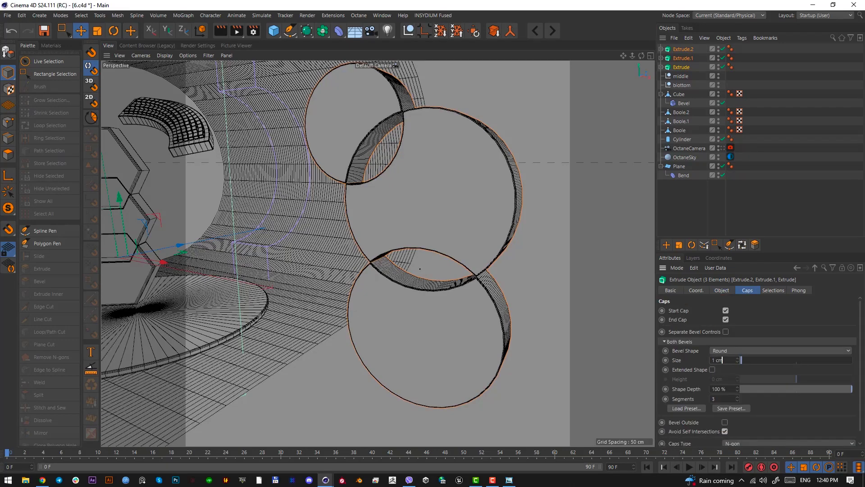
double_click(718, 360)
text(2)
key(Return)
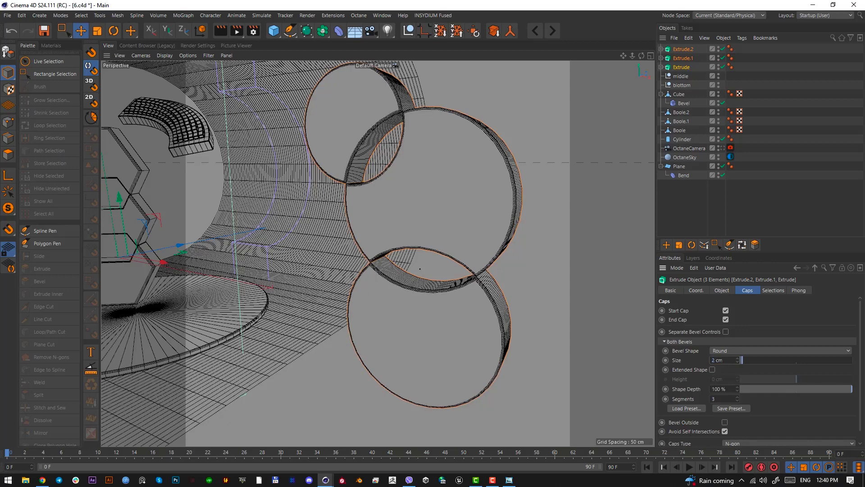
Group the three Extrude objects in a Null and move the group sideways onto the round podium in the top view
key(alt+g)
key(F2)
drag(617, 271, 507, 270)
scroll(507, 266, down, 5)
alt+middle_drag(507, 266, 548, 258)
drag(560, 288, 548, 288)
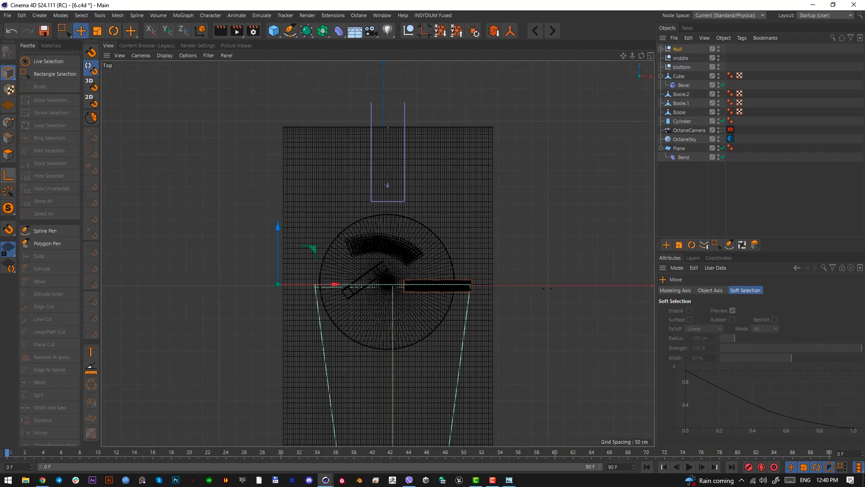
Center the Null's axis on the extruded circles and shift the group about 33 cm toward the podium's centre
click(8, 175)
drag(277, 284, 444, 285)
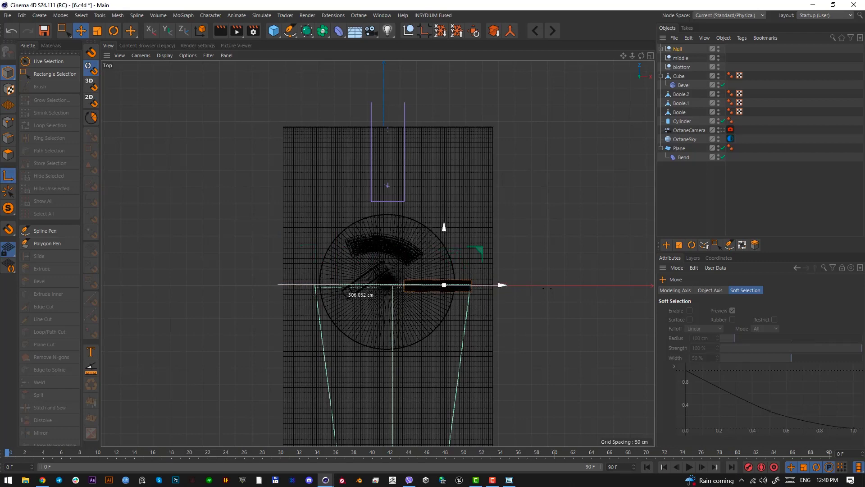
key(l)
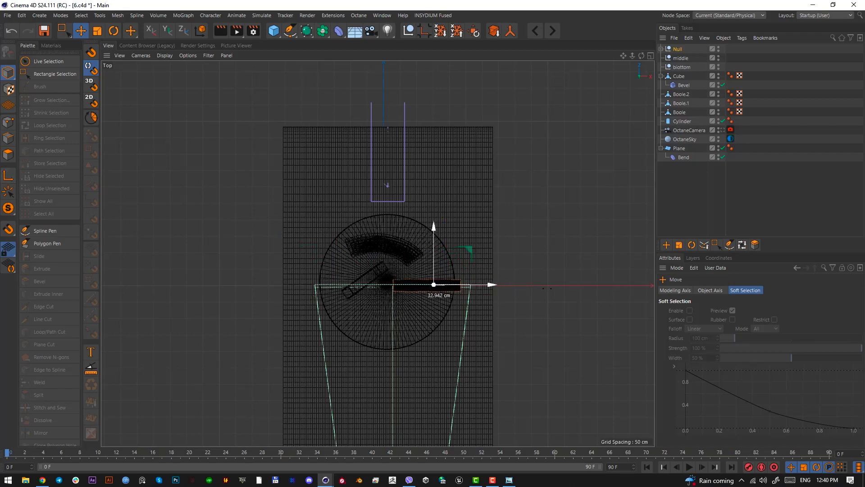
Look through the OctaneCamera and scale the group of extruded circles down
key(F1)
alt+drag(420, 269, 446, 265)
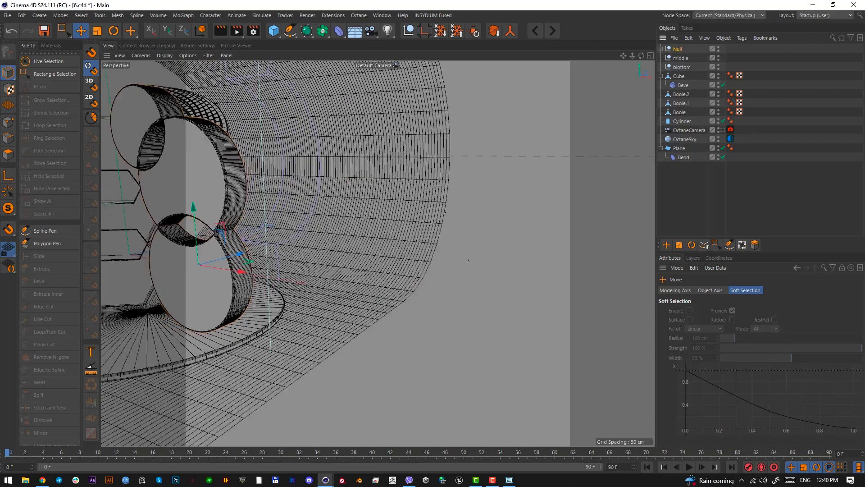
click(723, 130)
key(t)
drag(532, 253, 469, 254)
key(r)
drag(467, 316, 468, 324)
key(alt+Tab)
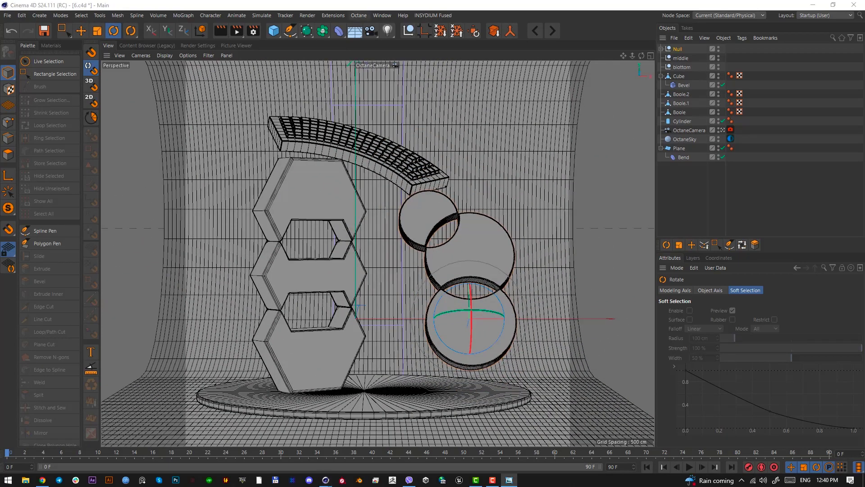
key(alt+Tab)
key(ctrl+z)
Rotate the circle group about its vertical axis so its sides show on the right, and lower it onto the podium
drag(471, 320, 450, 343)
key(e)
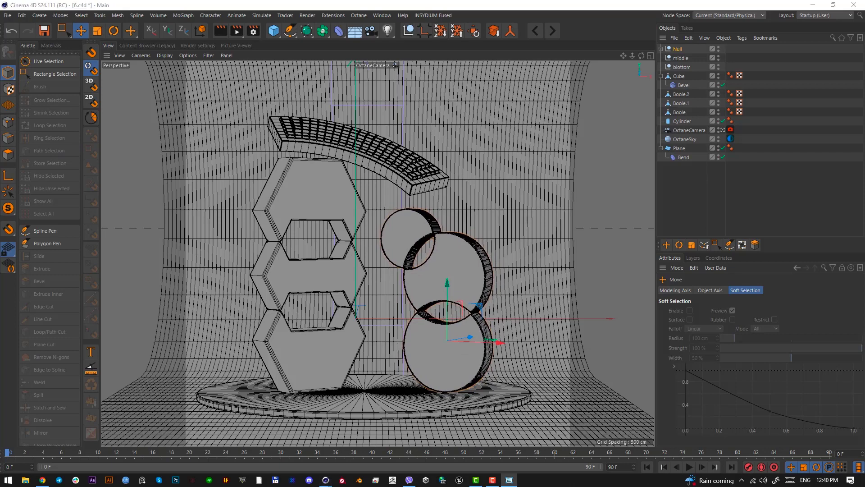
Scale the circle group down slightly more and reposition it so it still stands on the podium
key(t)
key(e)
drag(504, 279, 447, 293)
key(t)
drag(501, 288, 512, 287)
key(e)
drag(447, 291, 447, 290)
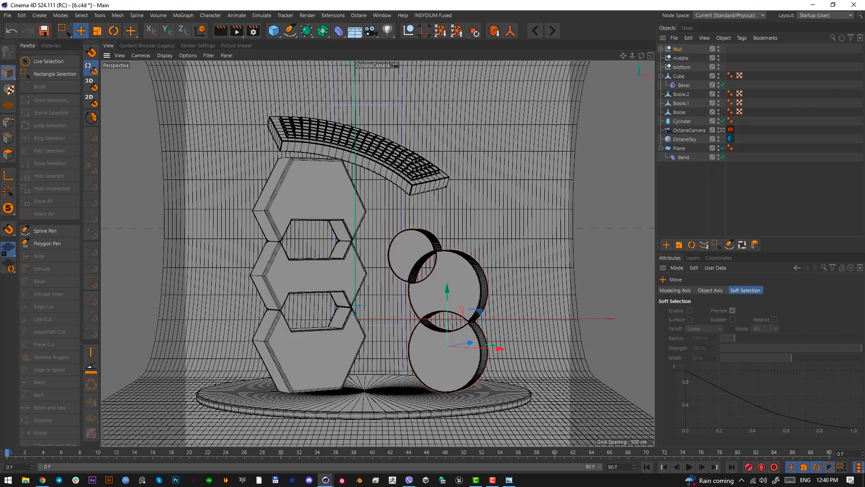
Switch to the PETOMAR-TEMPLATE reference image and copy a screen capture of the small pink pedestal, returning to Cinema 4D
key(alt+Tab)
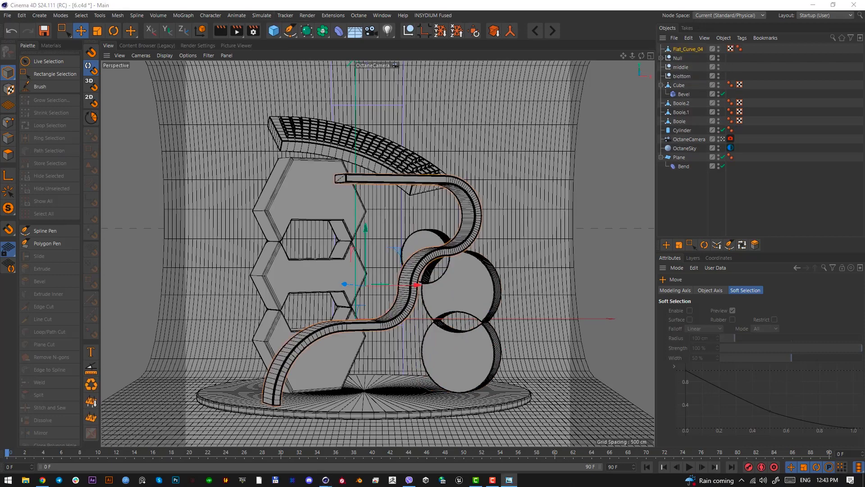
key(alt+Tab)
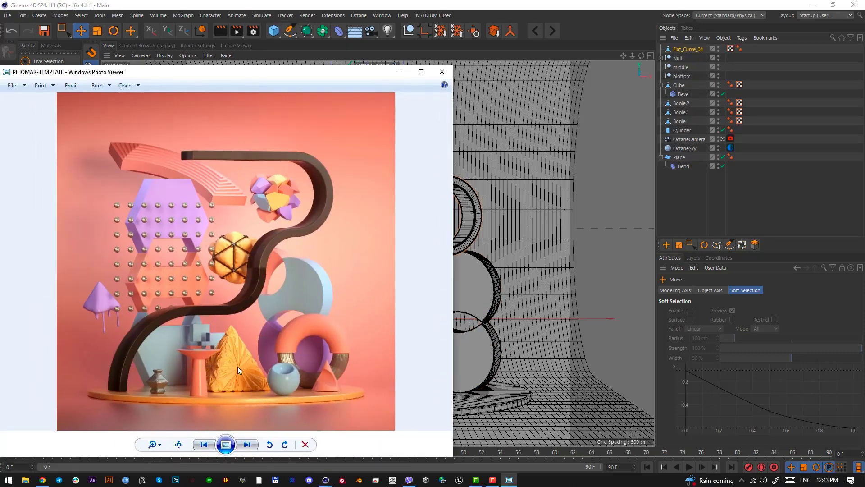
key(Print)
drag(176, 340, 218, 395)
key(ctrl+c)
key(alt+Tab)
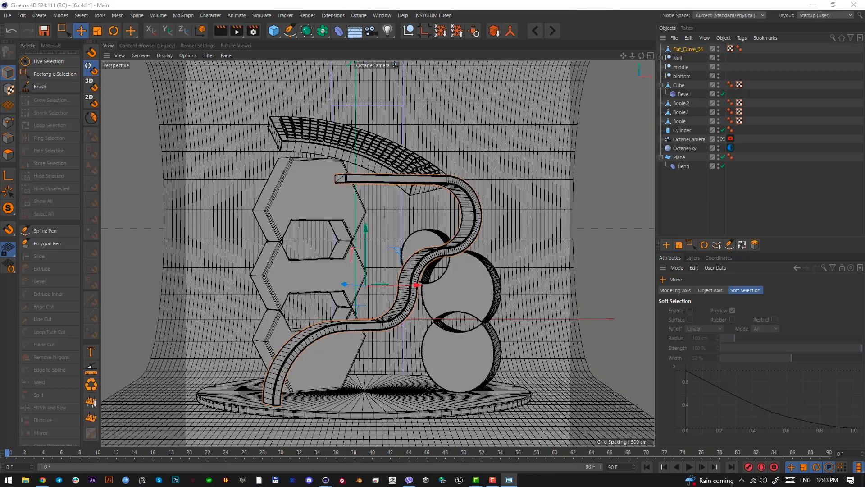
Add a cylinder primitive and shrink it into a slim post with a radius of about 12.5 cm
click(273, 31)
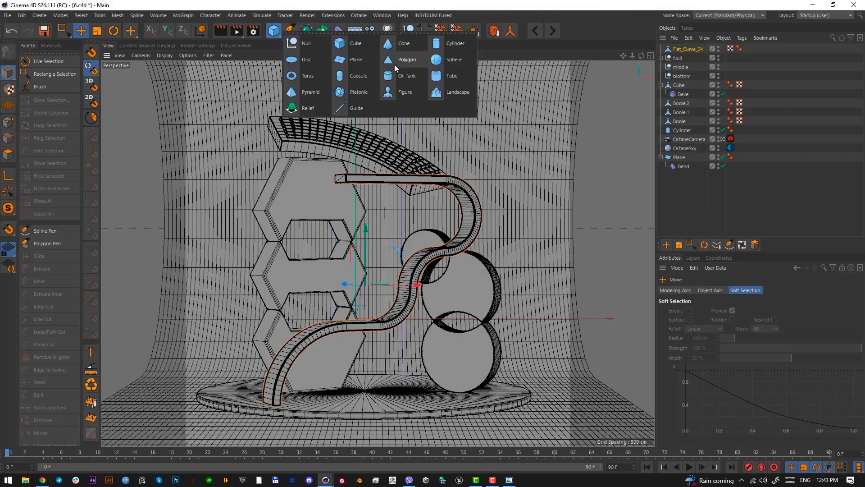
click(455, 43)
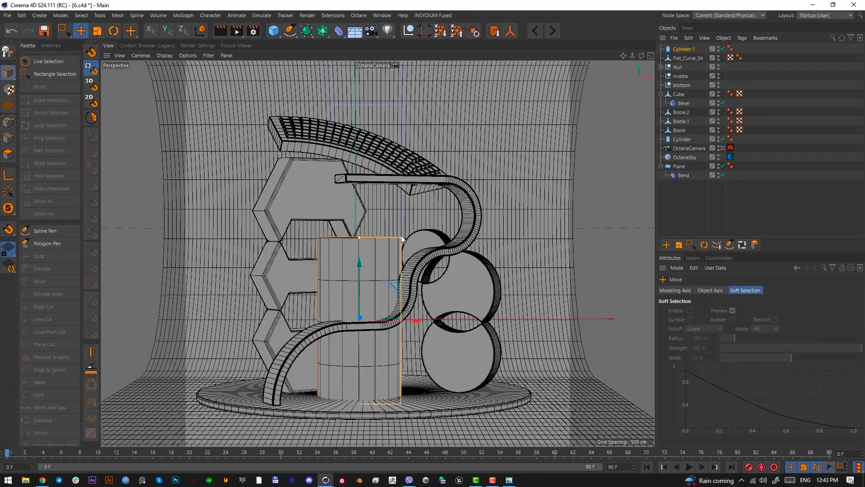
drag(402, 235, 361, 316)
key(t)
drag(359, 387, 337, 394)
key(e)
Place the slim cylinder on the podium, shorten it to about 56 cm and reduce its height segments to 1
key(F2)
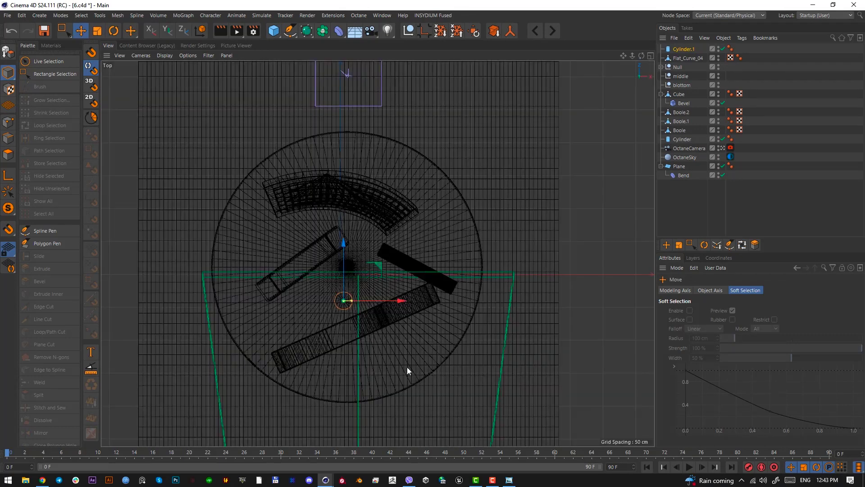
drag(413, 332, 414, 320)
key(F1)
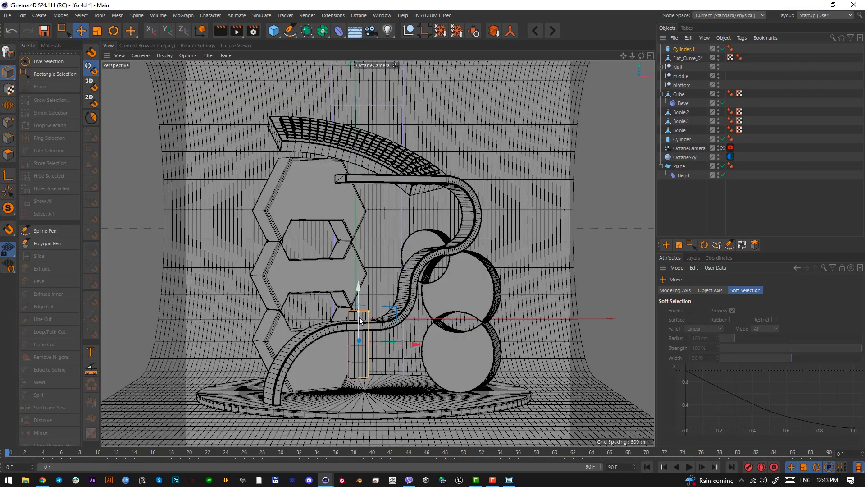
drag(359, 317, 361, 342)
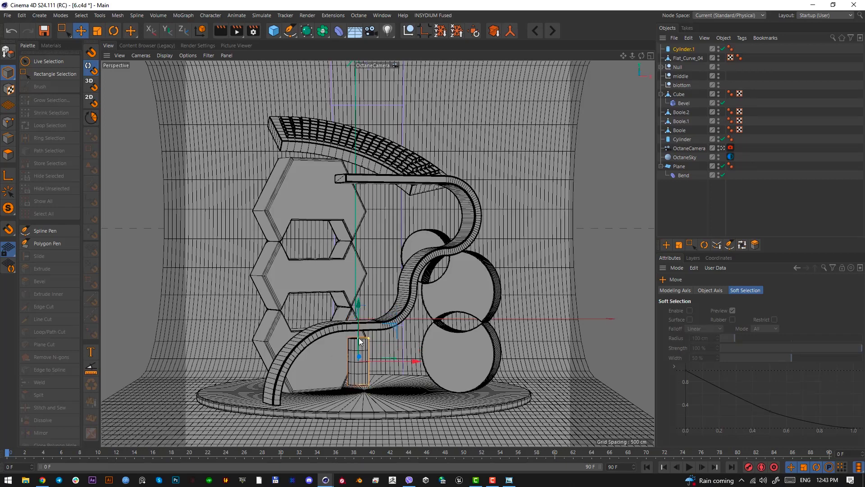
drag(398, 361, 410, 369)
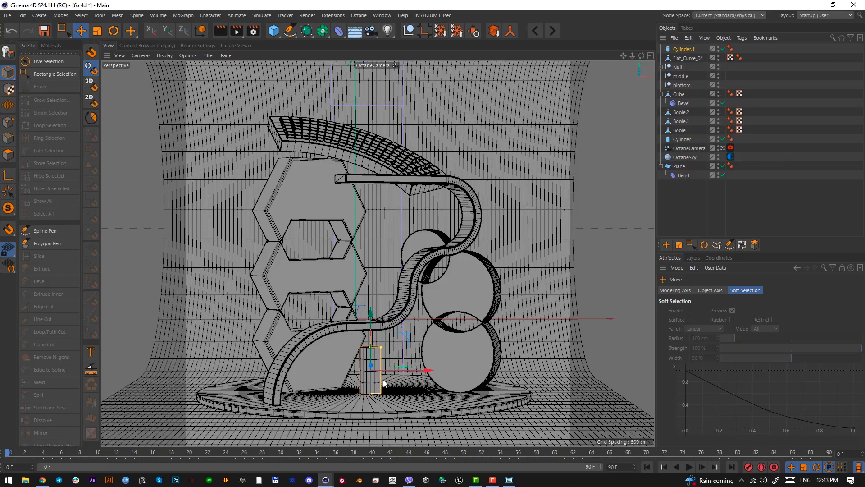
click(691, 51)
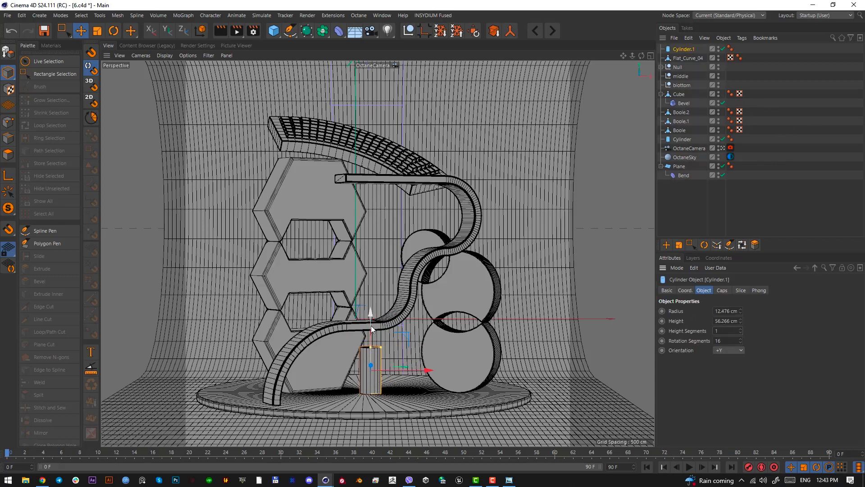
Move the cylinder toward the podium's front edge so it stands in front of the flat curve
key(F2)
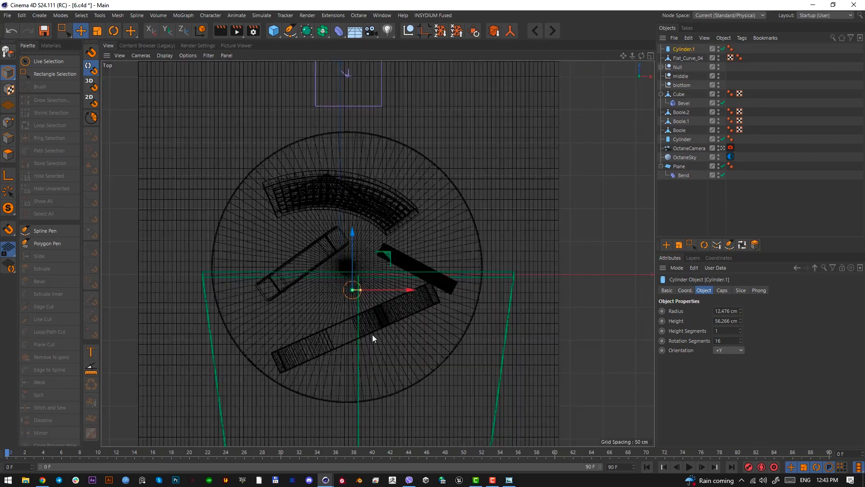
drag(422, 321, 424, 359)
key(F1)
key(F2)
drag(421, 261, 417, 288)
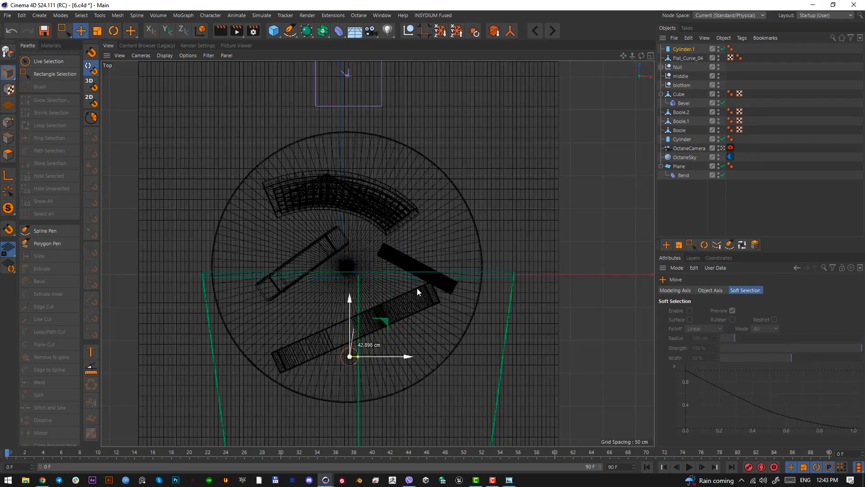
key(F1)
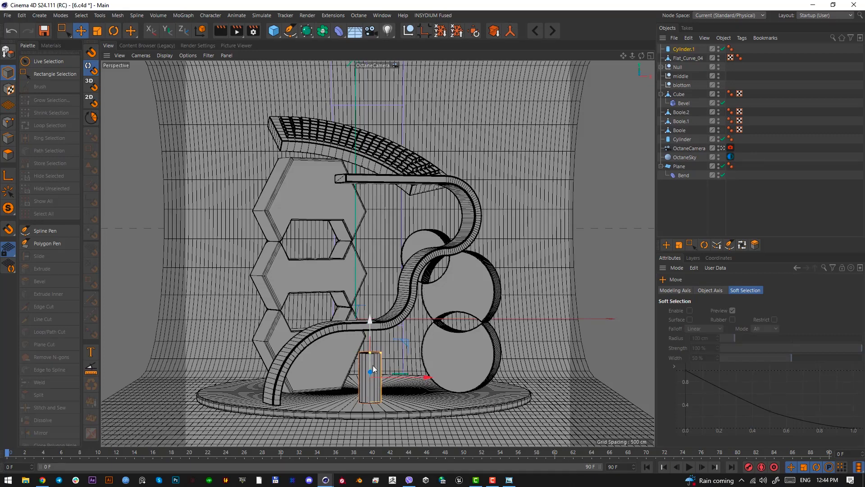
Set the slim cylinder's rotation segments to 50 and make the object editable
click(683, 50)
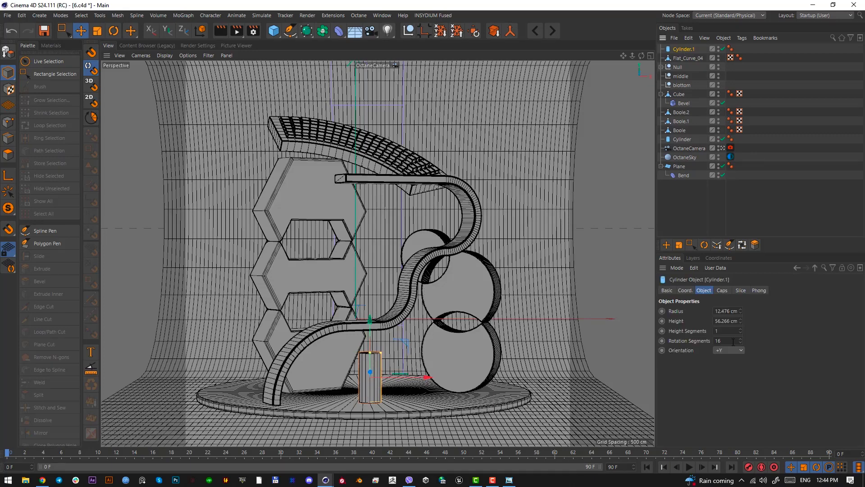
text(50)
key(Return)
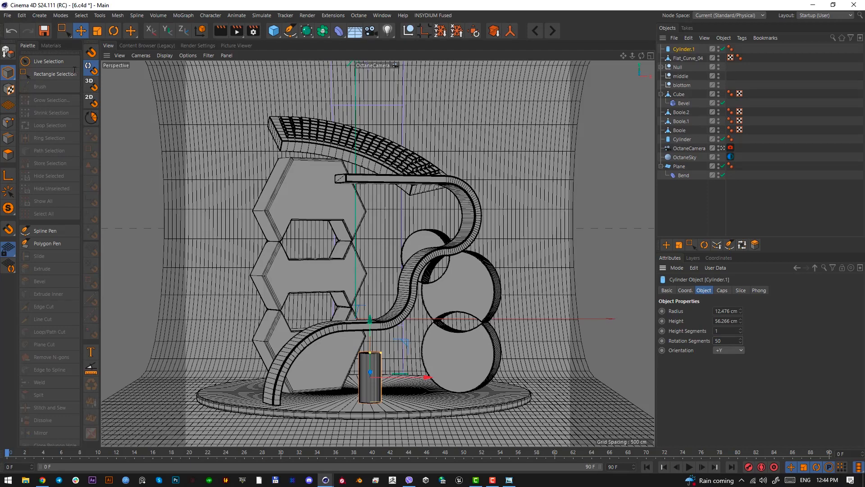
key(c)
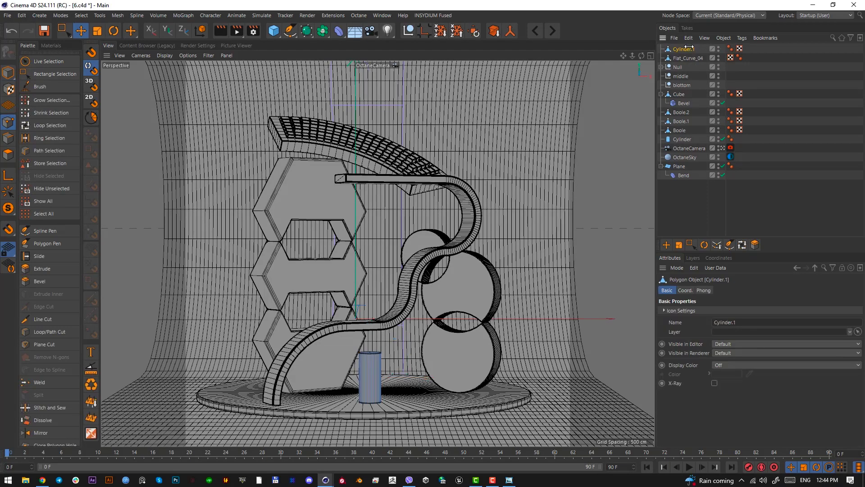
Select the cylinder's top points, scale them inward and lower them slightly to form a shorter tapered post
drag(62, 31, 90, 63)
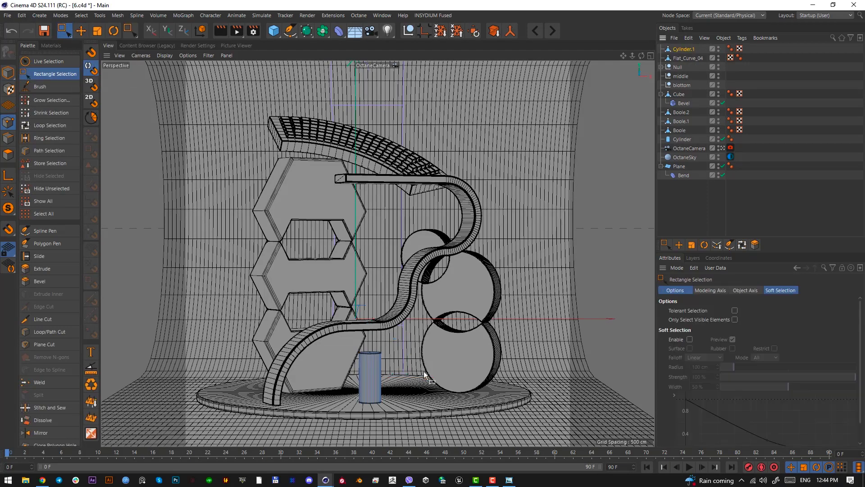
drag(349, 344, 398, 369)
key(t)
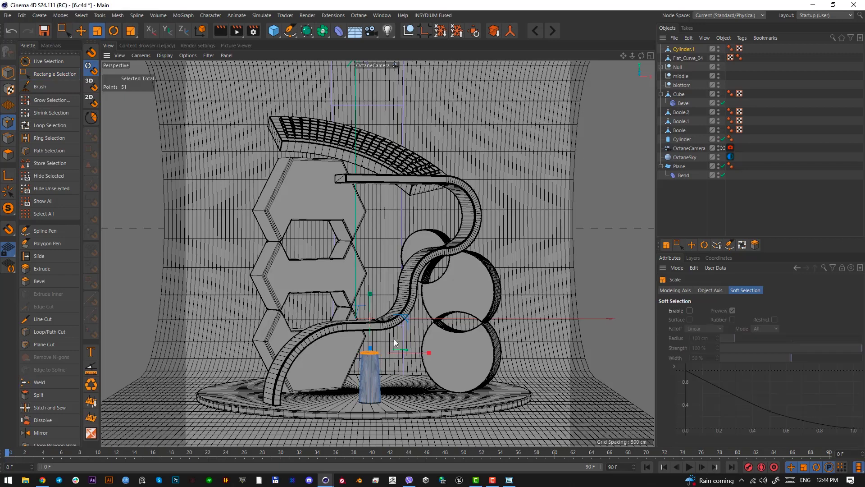
key(e)
drag(370, 314, 369, 323)
key(t)
drag(386, 376, 369, 380)
key(e)
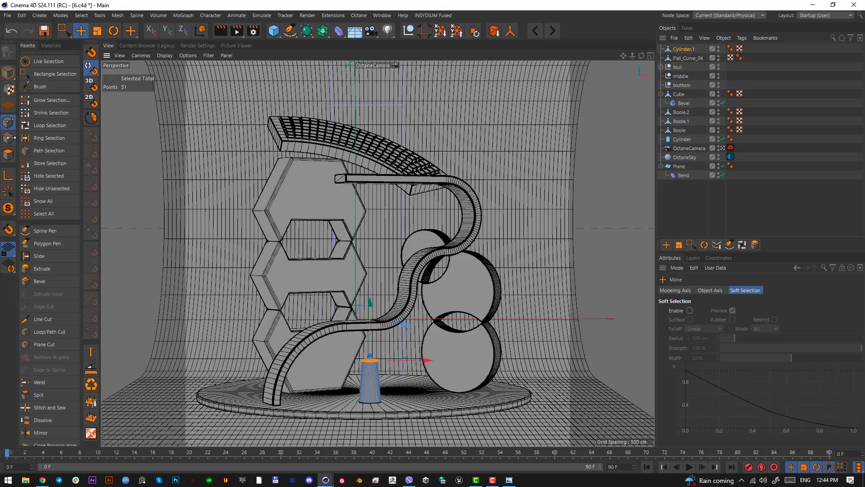
Leave the OctaneCamera view and delete the cap polygons on top of the tapered cylinder
click(8, 137)
click(722, 148)
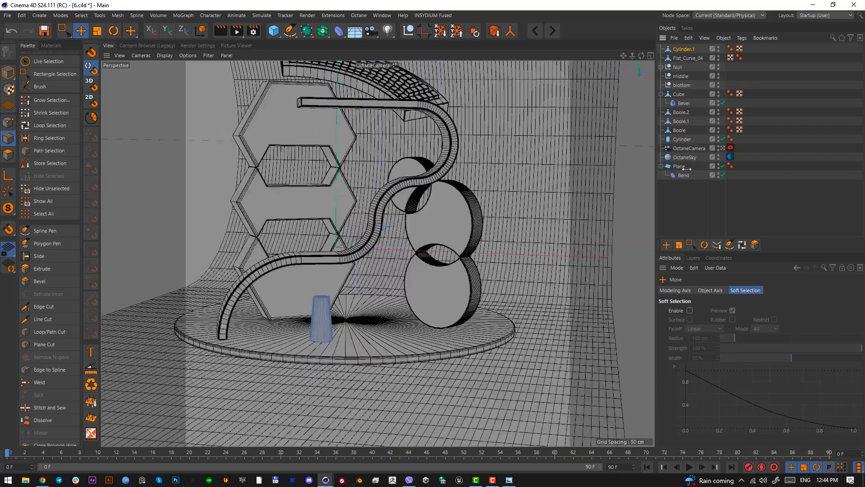
alt+drag(486, 289, 386, 342)
alt+right_drag(303, 339, 376, 303)
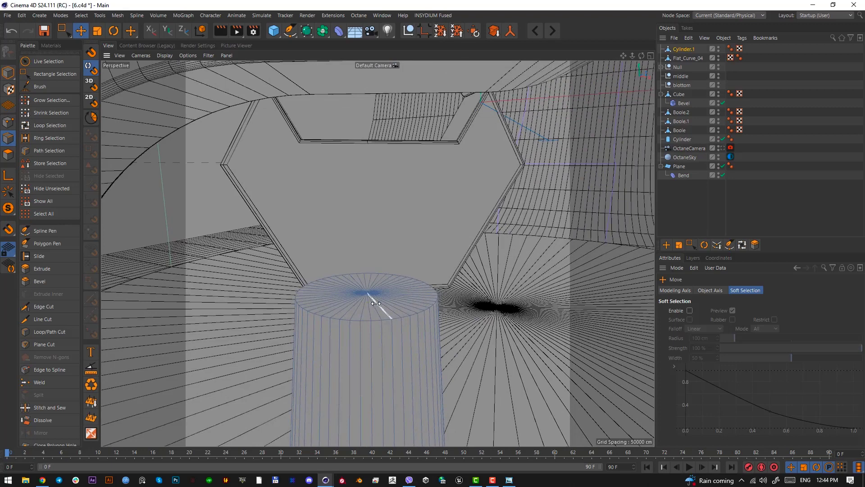
alt+drag(375, 304, 373, 311)
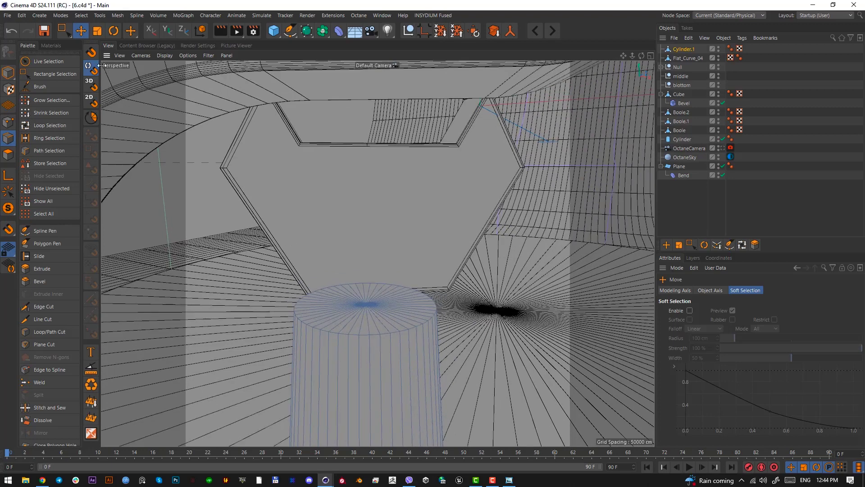
drag(66, 30, 88, 43)
click(9, 154)
drag(364, 309, 362, 309)
key(Delete)
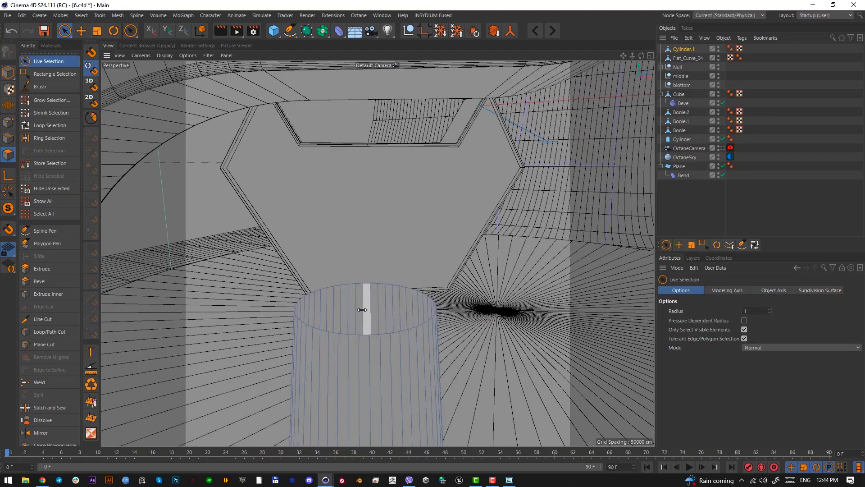
Loop-select the cylinder's open top edge, extrude it upward and scale it outward into a wide flared rim
click(8, 138)
key(u)
key(l)
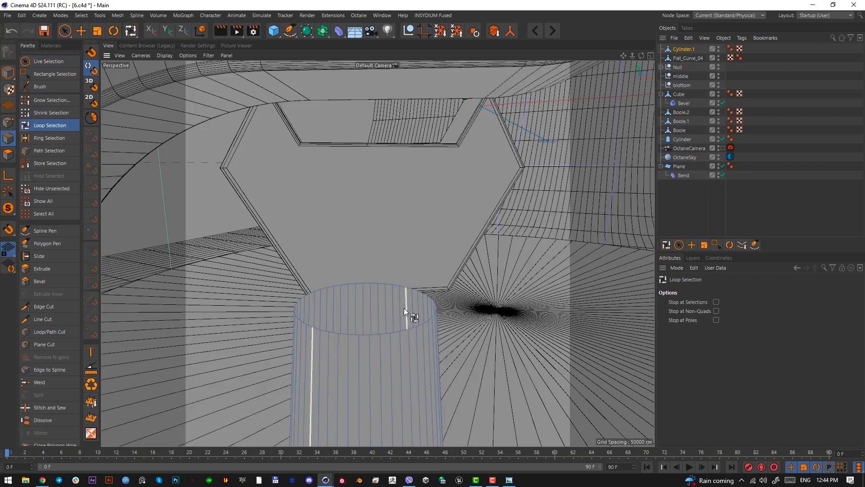
click(391, 333)
scroll(389, 343, down, 3)
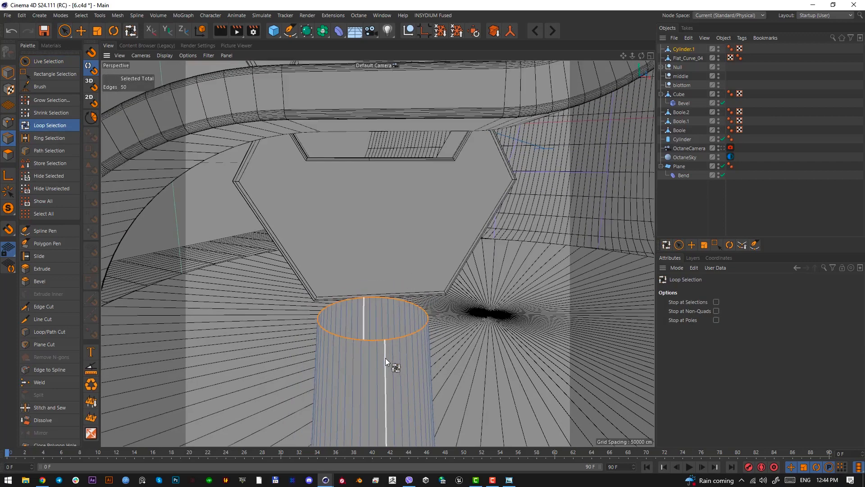
key(e)
drag(361, 277, 360, 250)
key(t)
drag(412, 286, 483, 284)
key(e)
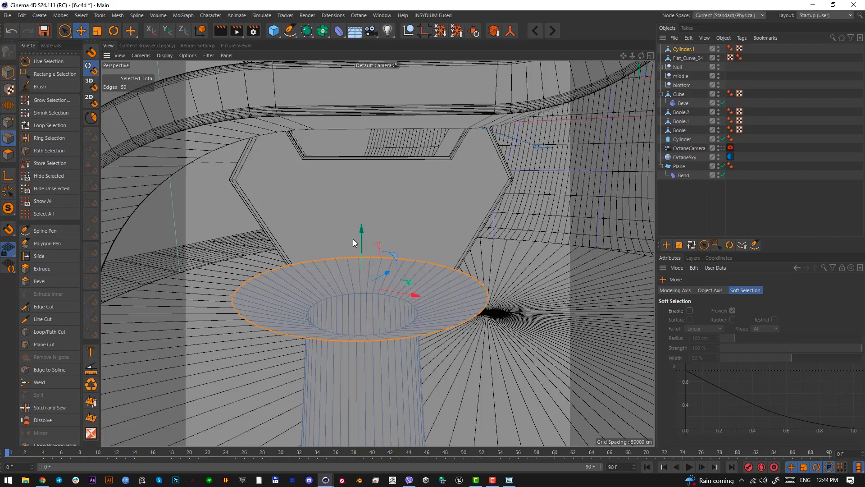
alt+drag(363, 241, 407, 317)
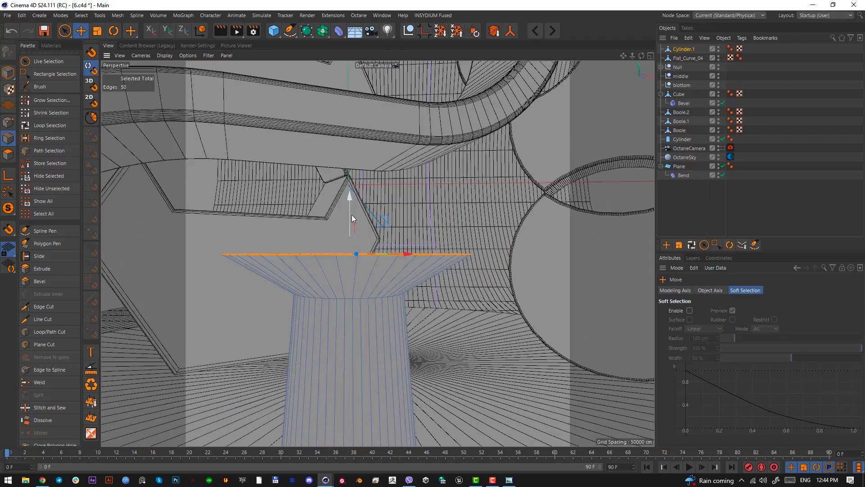
Scale the edge loop around the pedestal's flared top and adjust its height to refine the flare
drag(352, 214, 354, 213)
alt+drag(369, 367, 371, 376)
key(t)
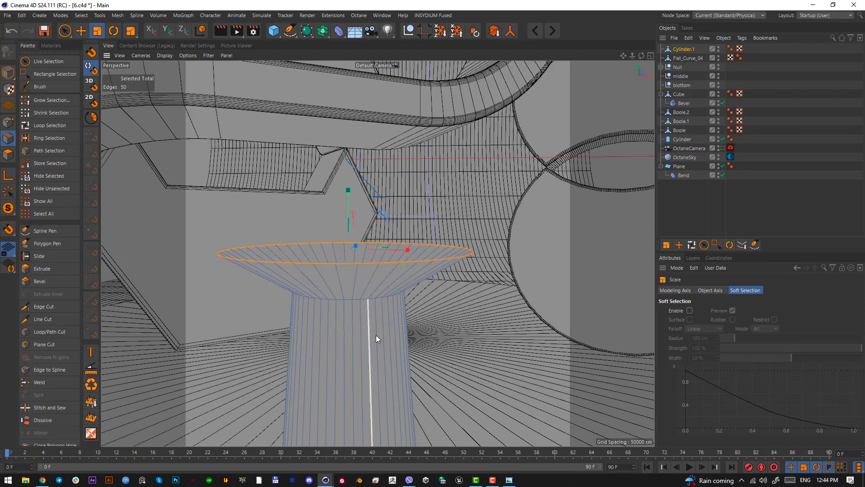
drag(376, 331, 393, 311)
key(e)
drag(349, 210, 349, 209)
alt+drag(356, 323, 372, 282)
Extrude the pedestal's top edge loop inward and weld it to a centre point, closing the flat top
key(t)
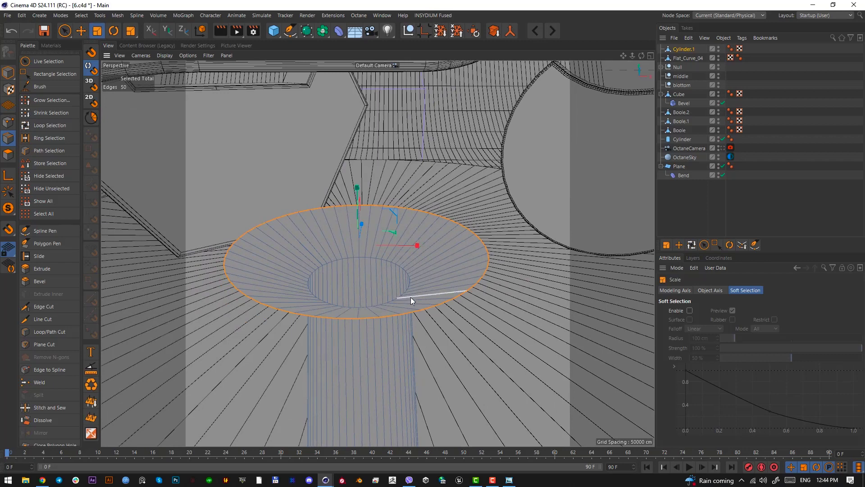
drag(391, 231, 124, 323)
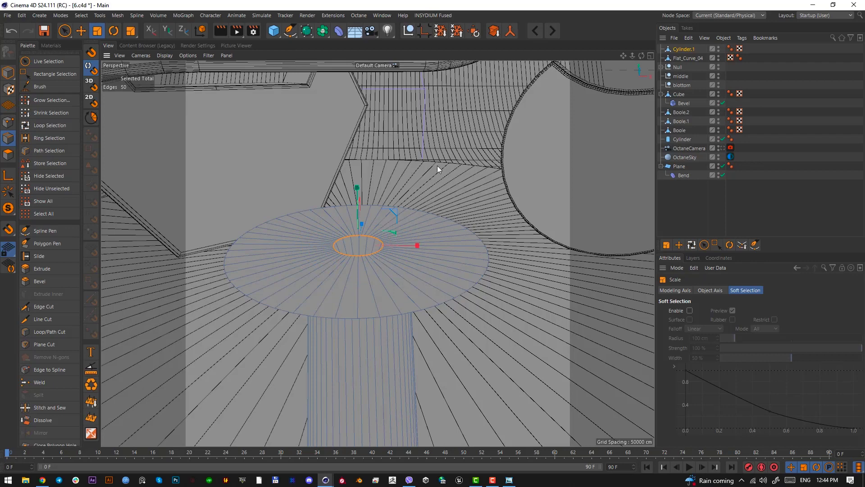
right_click(364, 275)
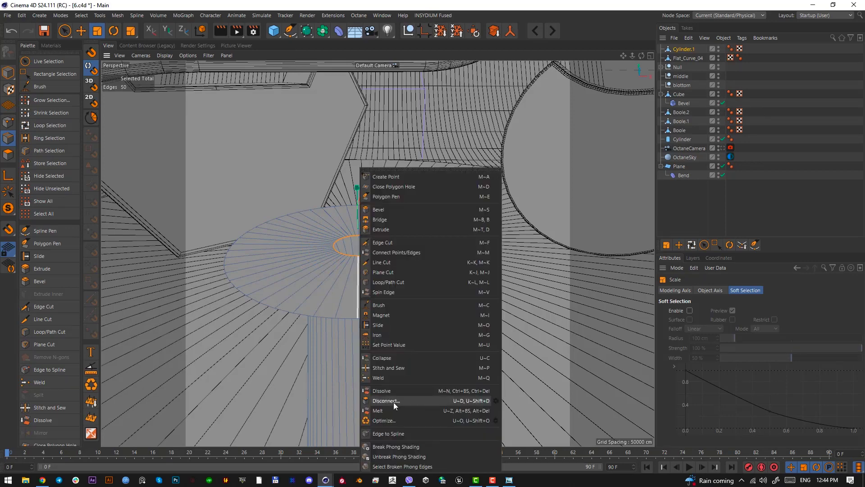
click(396, 378)
click(486, 178)
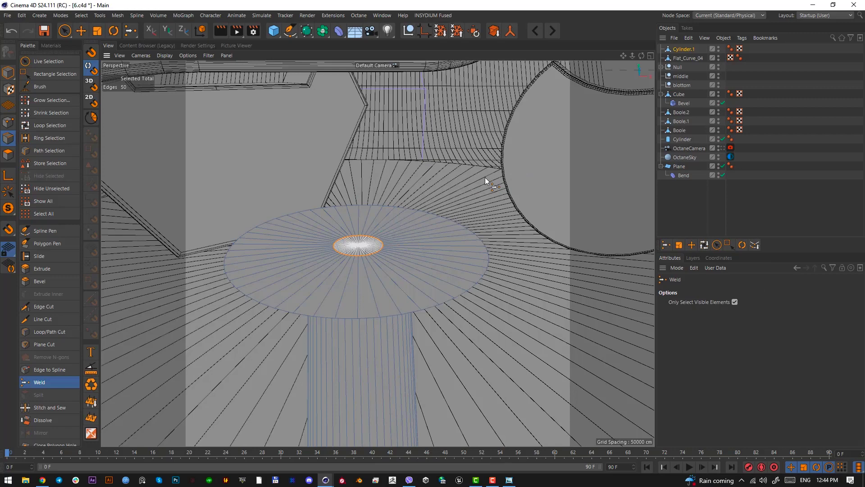
alt+drag(357, 236, 357, 212)
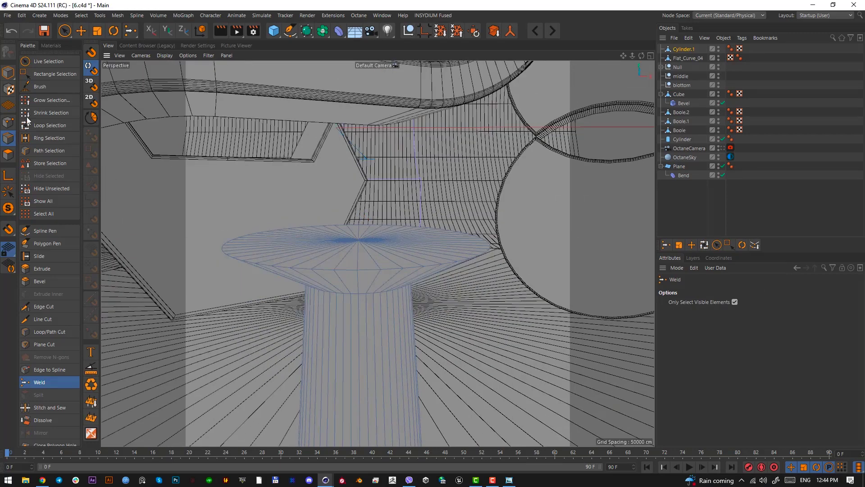
Bevel the pedestal's outer rim and neck edge loops with an offset of about 2.08 cm
click(10, 140)
key(e)
double_click(395, 270)
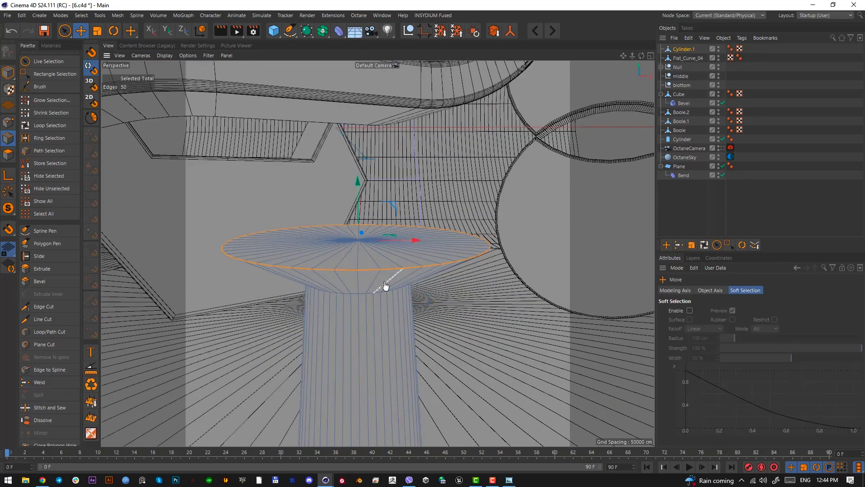
shift+double_click(373, 293)
alt+drag(373, 295, 369, 296)
click(53, 280)
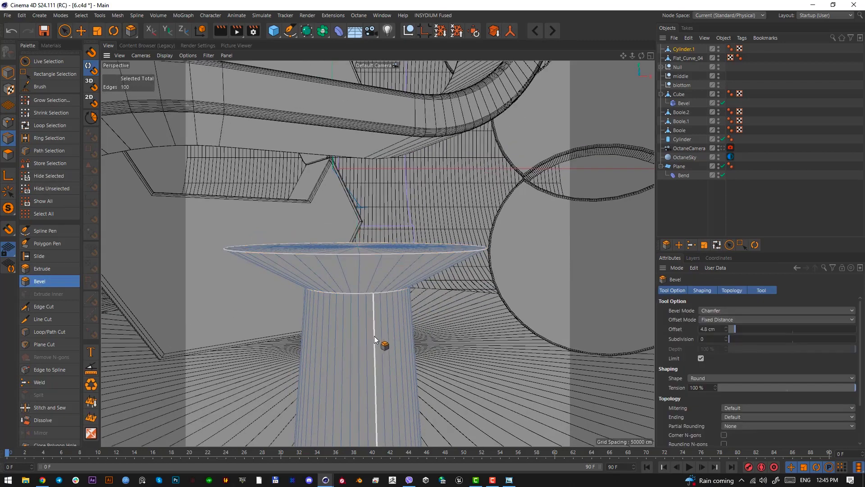
drag(383, 344, 394, 344)
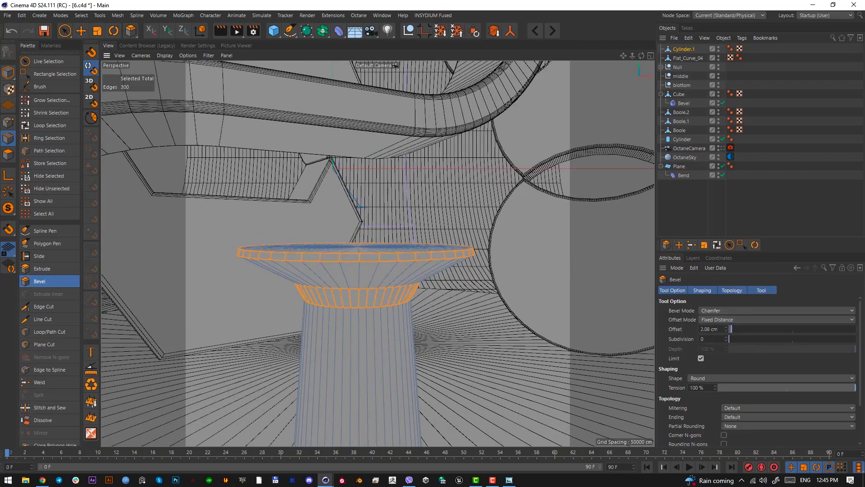
Set the subdivision of the rim and neck bevel to 4 and finish beveling
click(726, 337)
click(726, 337)
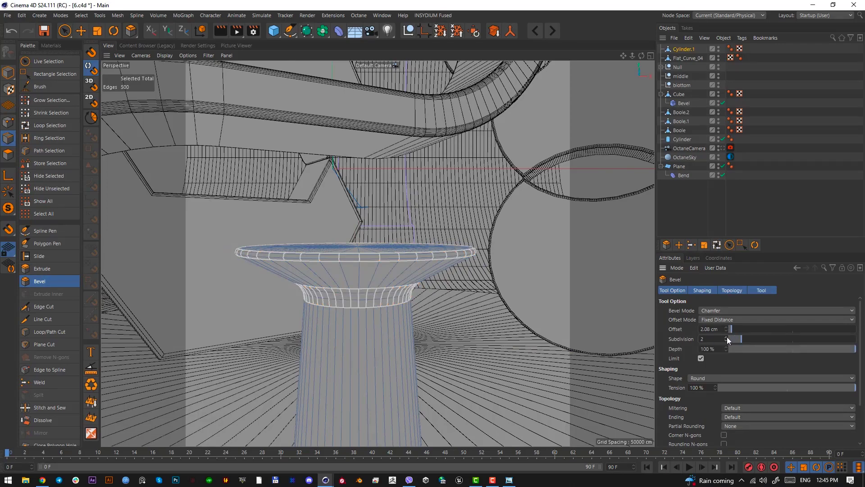
click(726, 337)
click(726, 337)
click(81, 31)
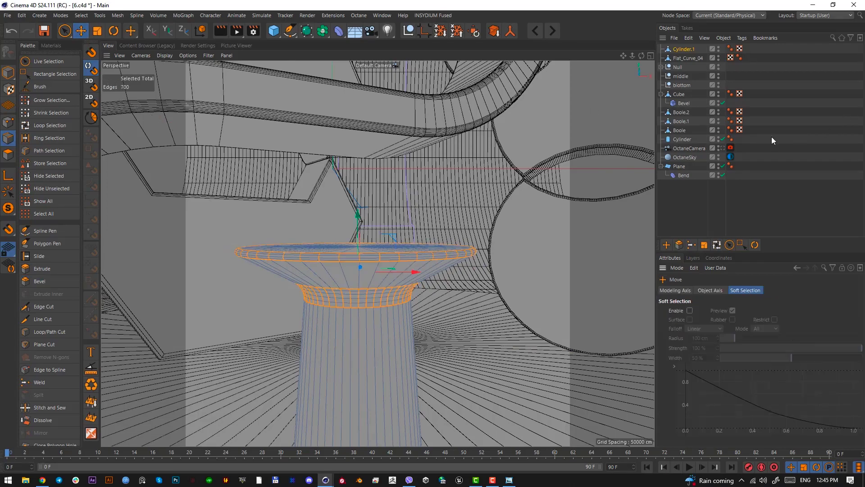
View the scene through OctaneCamera, select the pedestal's upper rim and neck points, and scale them
click(722, 147)
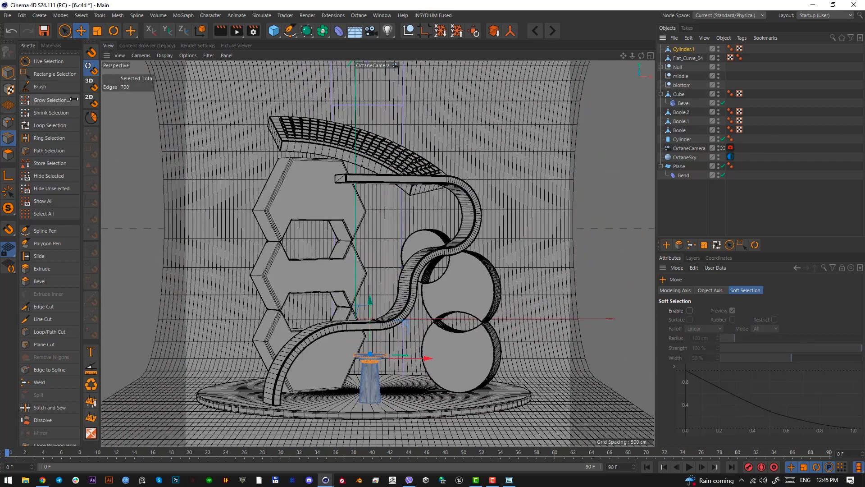
click(9, 122)
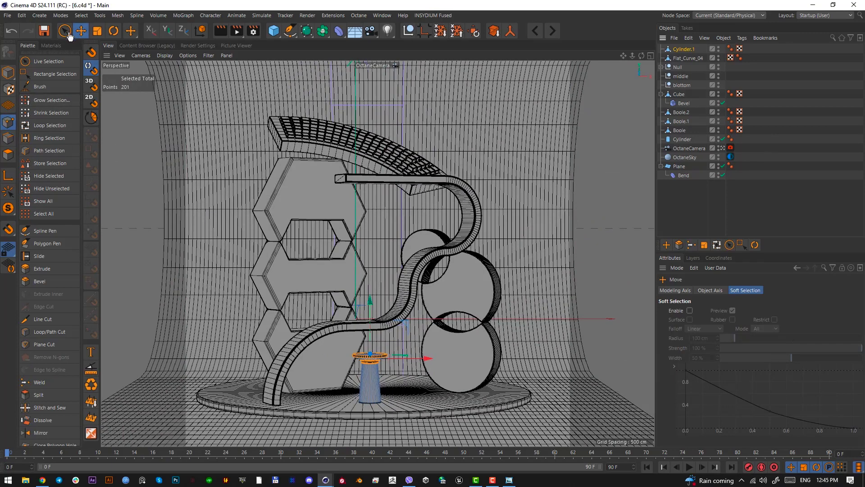
mouse_move(69, 34)
mouse_down()
mouse_move(91, 70)
mouse_move(91, 59)
mouse_up()
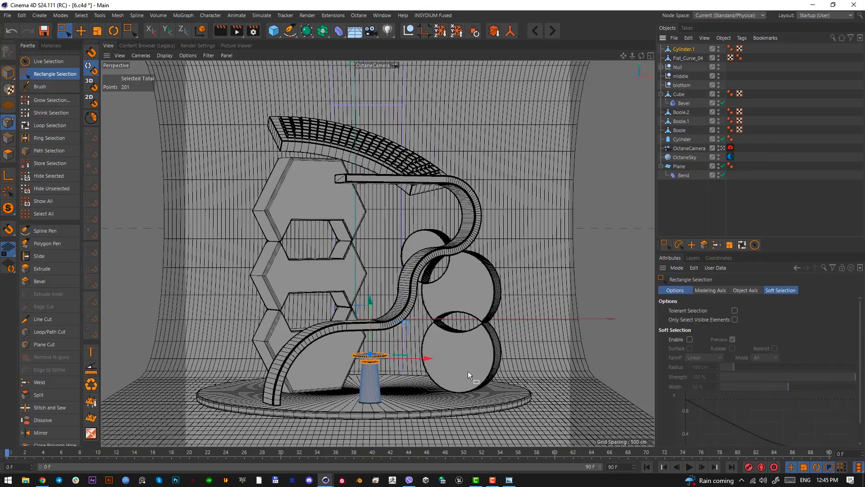
drag(388, 370, 346, 339)
key(t)
mouse_move(358, 378)
mouse_down()
mouse_move(487, 375)
mouse_move(351, 383)
mouse_move(369, 382)
mouse_up()
In the right view, select only the pedestal's top rim points and raise them above the neck
key(F3)
alt+right_drag(326, 318, 89, 57)
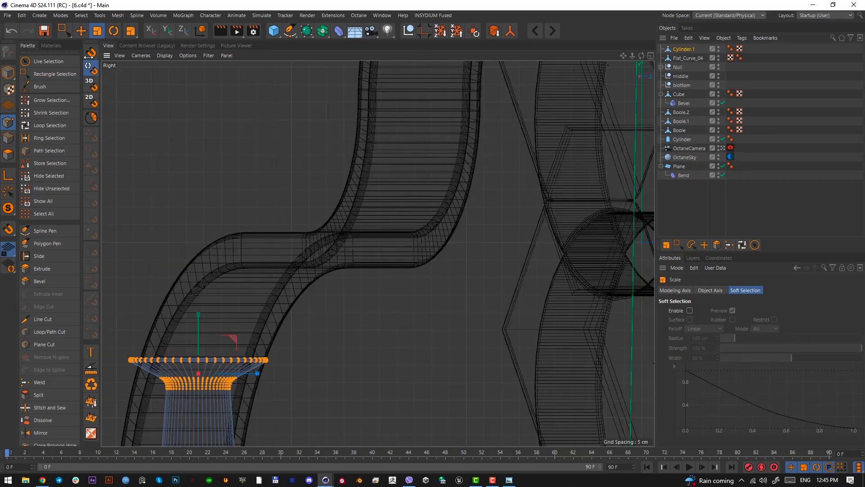
drag(67, 33, 93, 59)
alt+middle_drag(205, 256, 254, 244)
drag(147, 302, 363, 356)
drag(378, 382, 562, 385)
drag(174, 323, 412, 366)
key(t)
key(e)
drag(247, 299, 247, 295)
Widen the pedestal's top disc by scaling its rim points, and fine-tune its height in the perspective view
key(F1)
drag(369, 324, 368, 320)
key(t)
drag(419, 384, 477, 392)
key(e)
drag(369, 307, 369, 308)
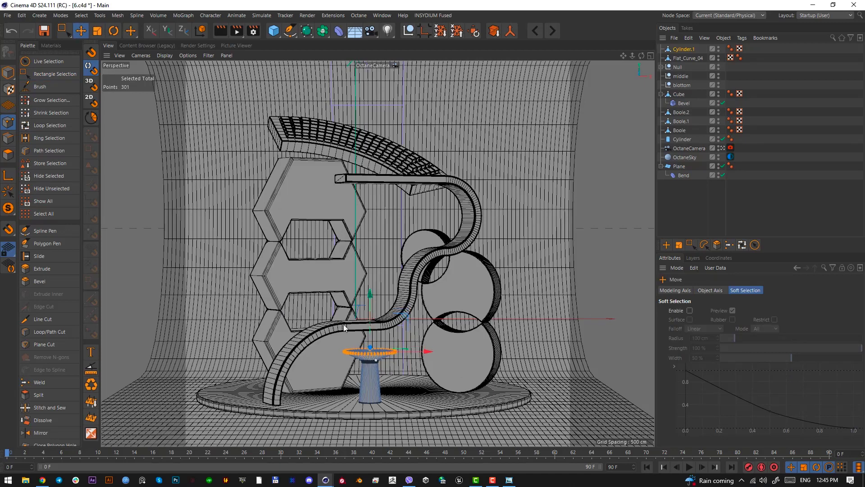
Select the beveled neck points in the right view, then adjust their scale and height below the disc
click(45, 74)
key(F3)
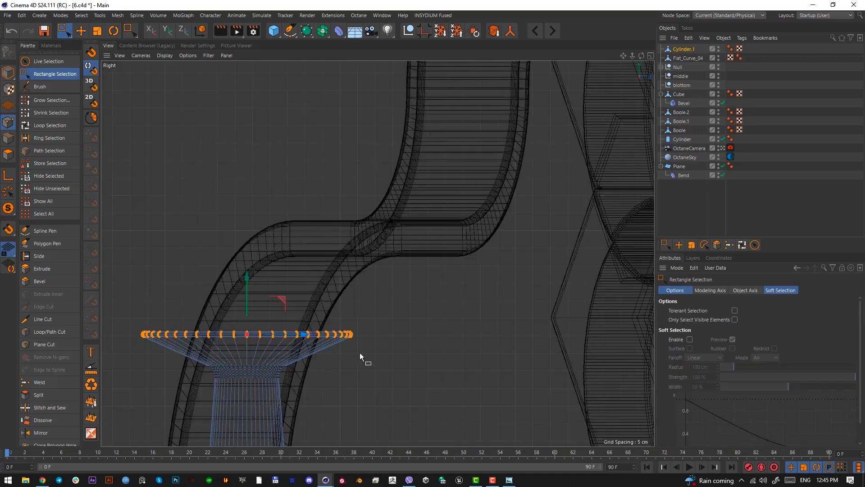
drag(323, 398, 200, 356)
key(e)
key(F1)
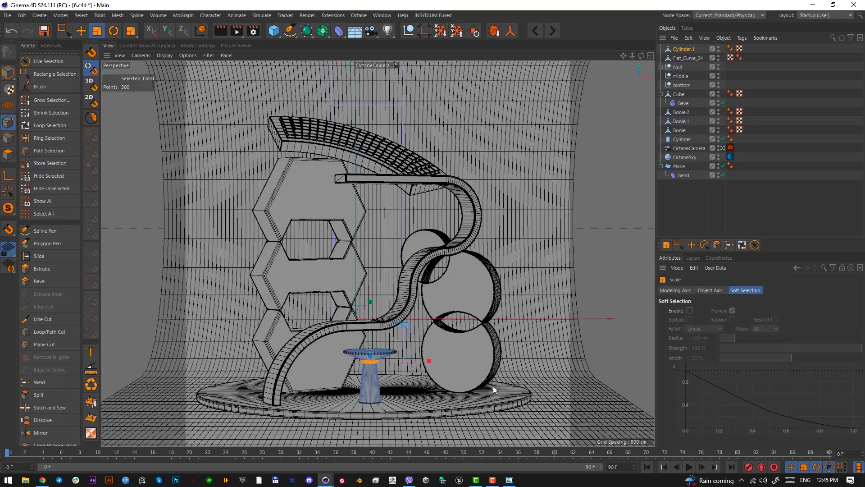
drag(371, 318, 371, 315)
Select the points at the pedestal's base, scale them slightly, and return to whole-object editing
click(66, 28)
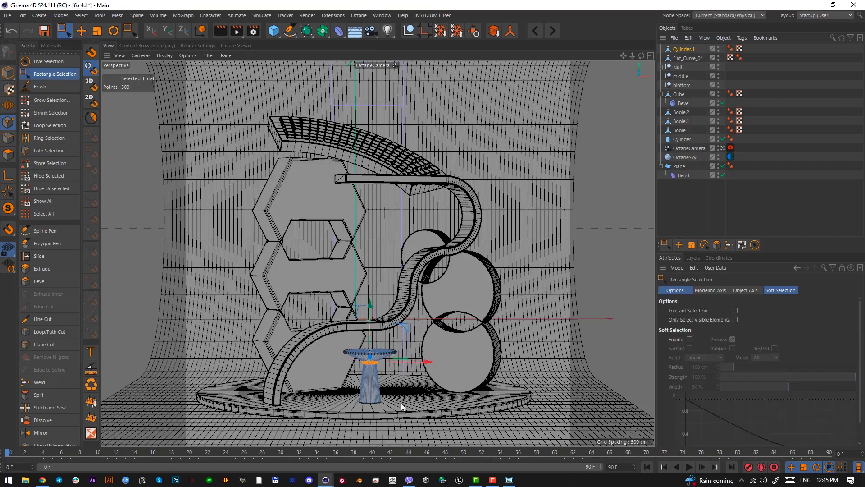
drag(401, 403, 334, 389)
key(t)
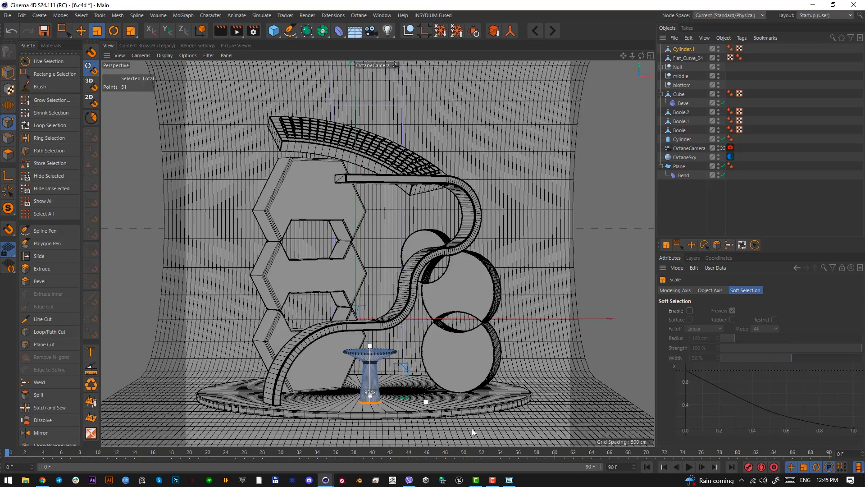
drag(471, 428, 474, 428)
click(6, 71)
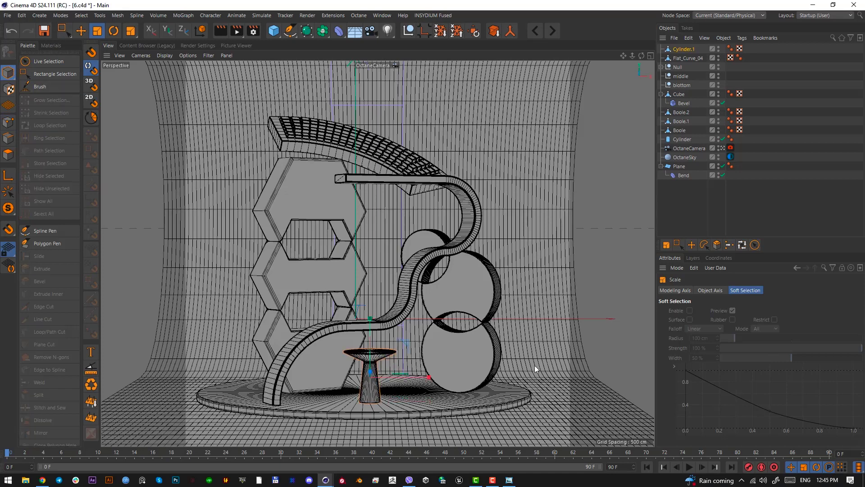
key(e)
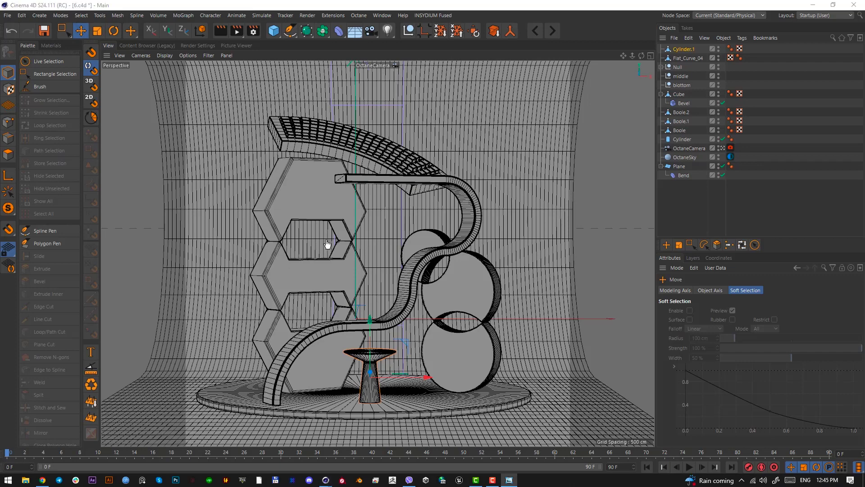
Add a pyramid, move it within the round podium in the top view, and scale it down to about 69.5 cm
click(275, 29)
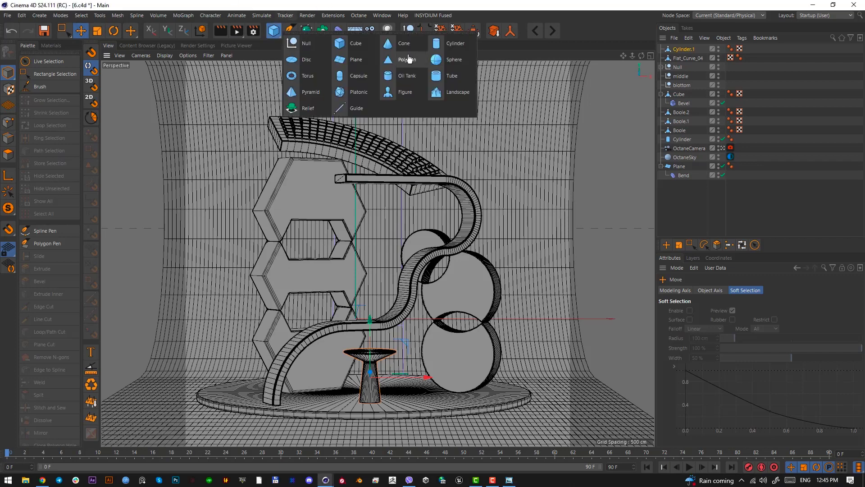
click(315, 92)
key(F2)
key(e)
drag(405, 329, 431, 338)
key(t)
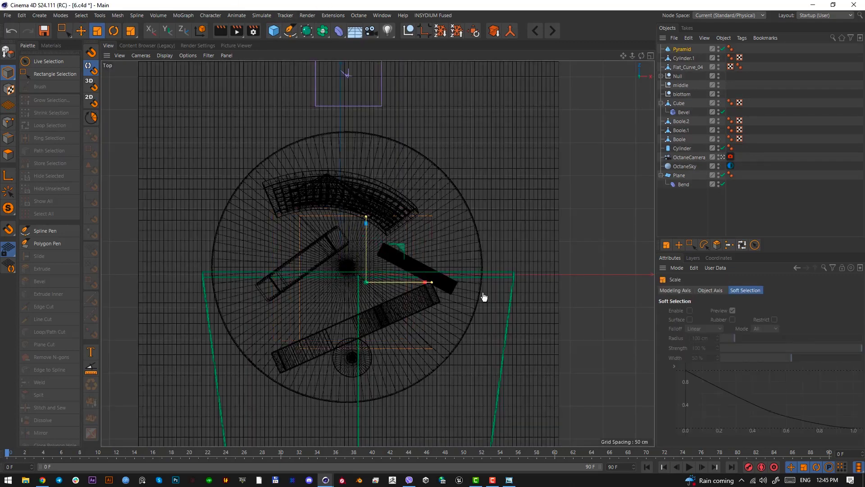
drag(483, 294, 332, 343)
Rotate the pyramid in the top view and position it on the podium behind the pedestal
key(r)
drag(378, 317, 433, 372)
key(e)
key(F1)
key(F2)
key(F1)
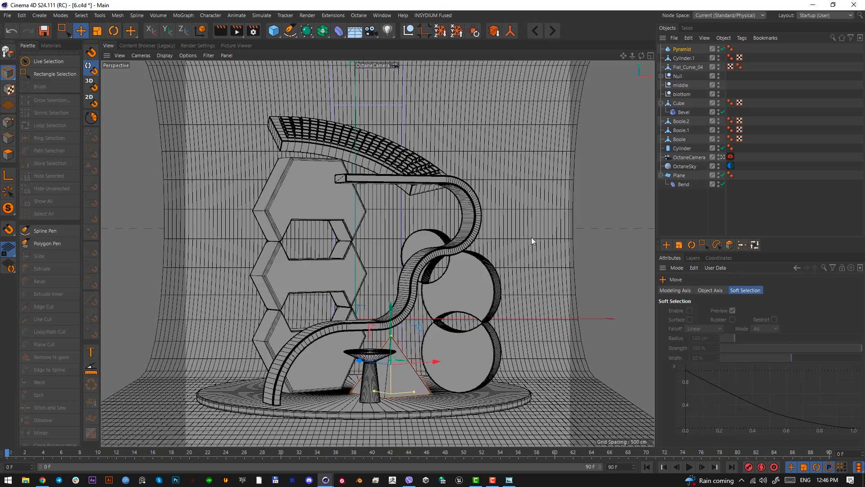
Convert the pyramid to an editable polygon object and bevel all its edges by about 1.4 cm with 4 subdivisions
click(673, 51)
click(721, 291)
click(707, 291)
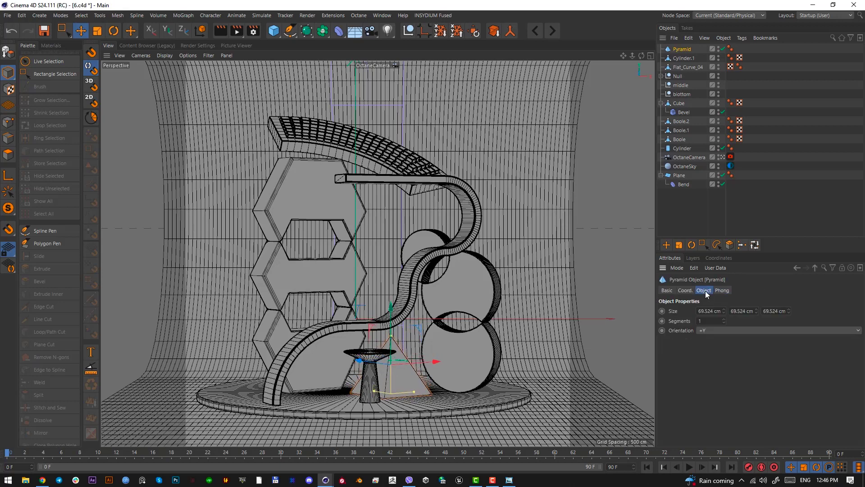
click(8, 138)
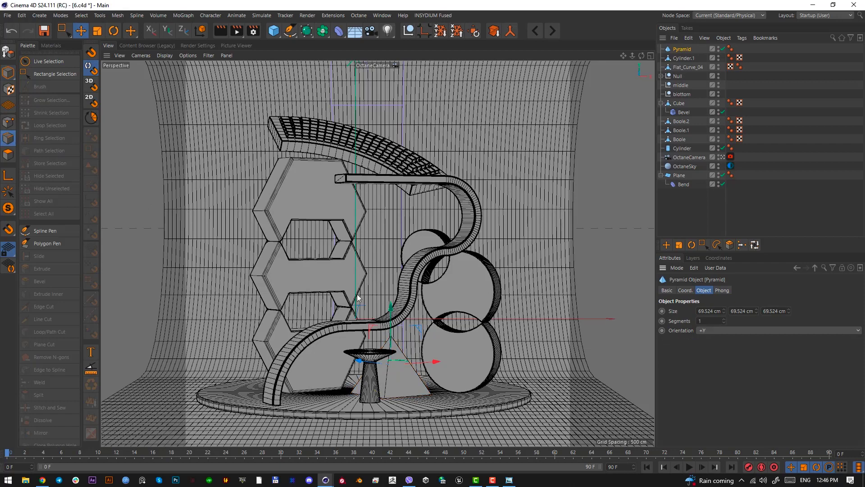
key(c)
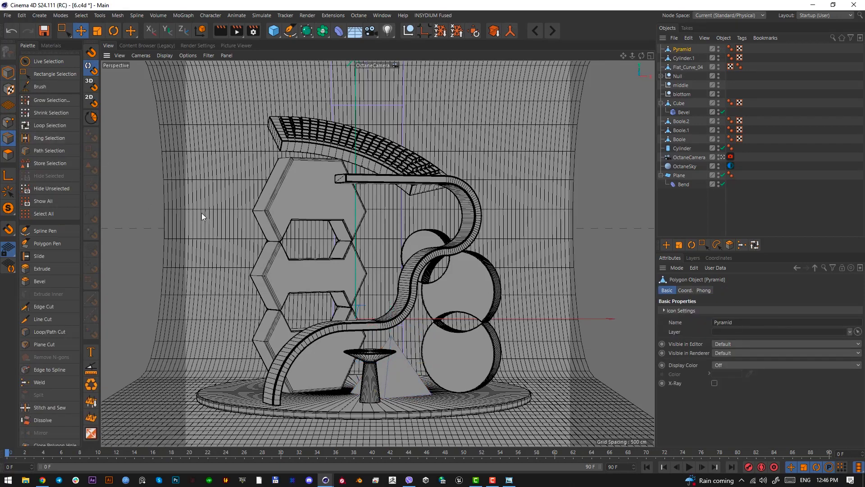
key(ctrl+a)
click(39, 281)
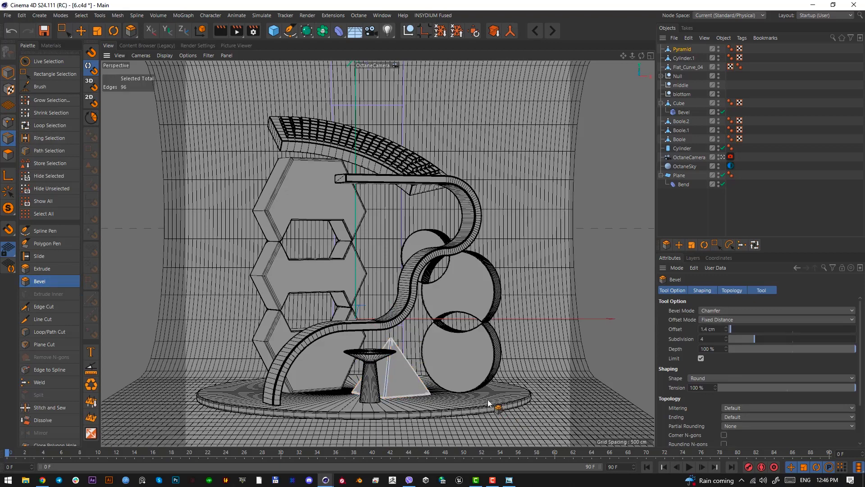
Scale the beveled pyramid up slightly as a whole object and lower it onto the podium
click(9, 72)
key(e)
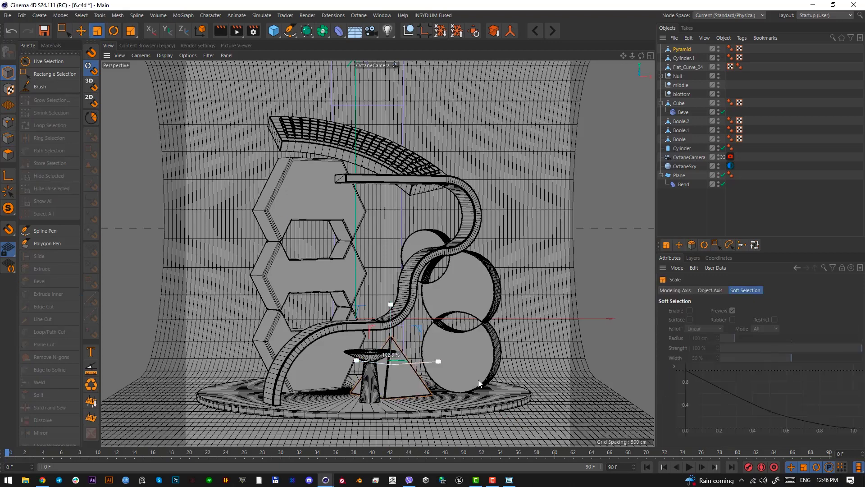
drag(390, 308, 391, 310)
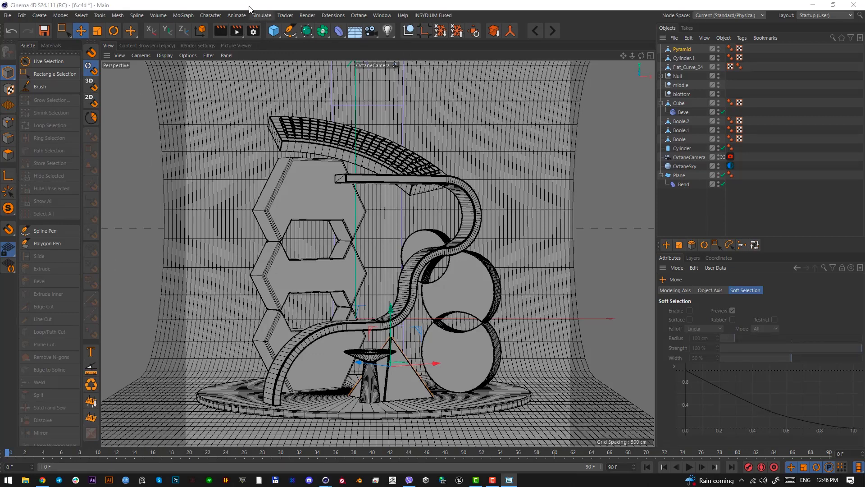
Add a sphere, scale it down to a radius of about 18.8 cm, and rest it on the podium in front of the circular discs
click(273, 30)
click(458, 59)
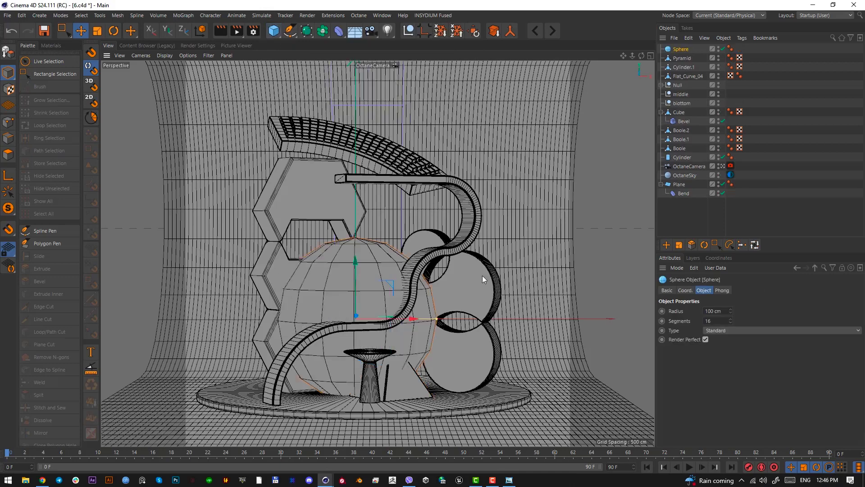
key(F2)
drag(444, 248, 321, 439)
key(t)
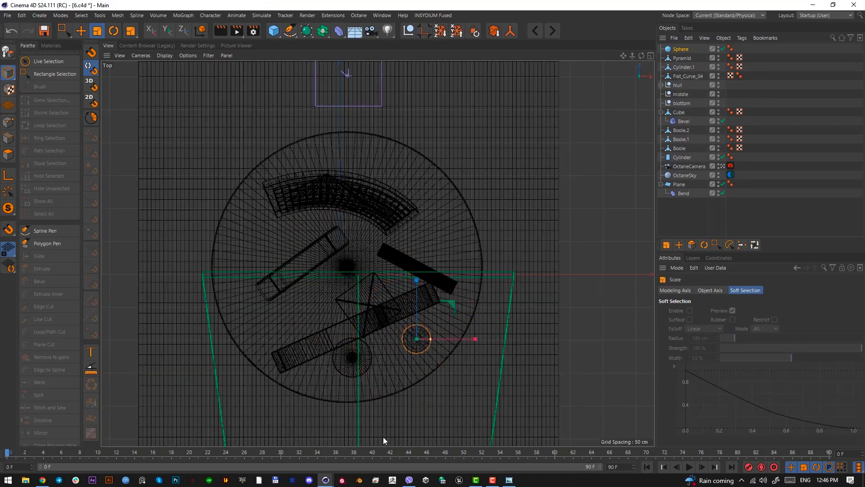
key(F1)
key(e)
drag(497, 367, 485, 446)
Set the sphere's segments to 100
click(681, 49)
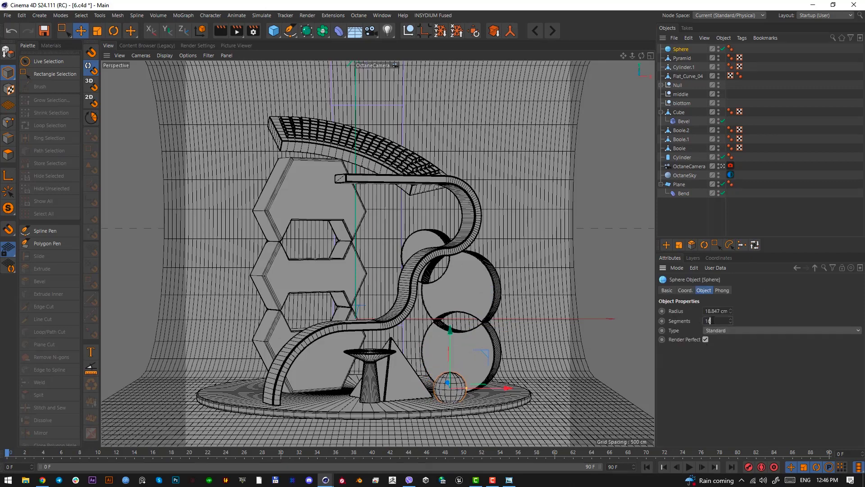
text(100)
key(Return)
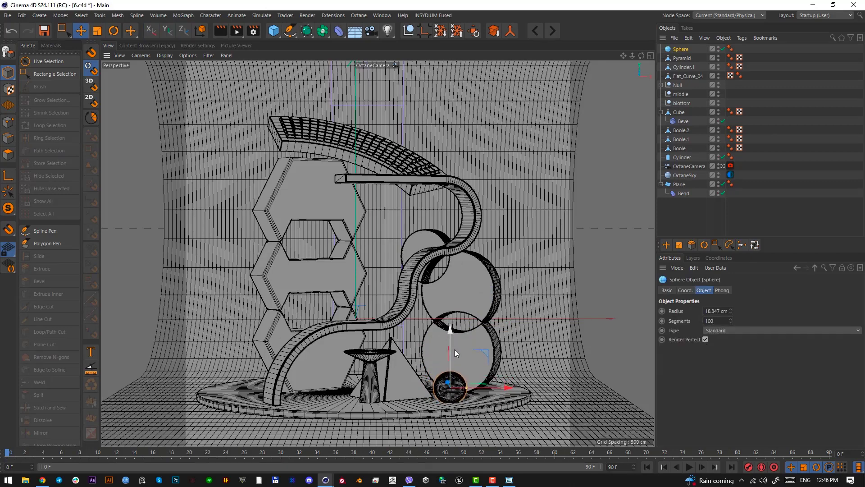
Duplicate the sphere, offset the copy toward the original's upper left, and scale it down to a radius of about 13.5 cm
drag(454, 350, 453, 347)
ctrl+drag(501, 419, 489, 408)
key(t)
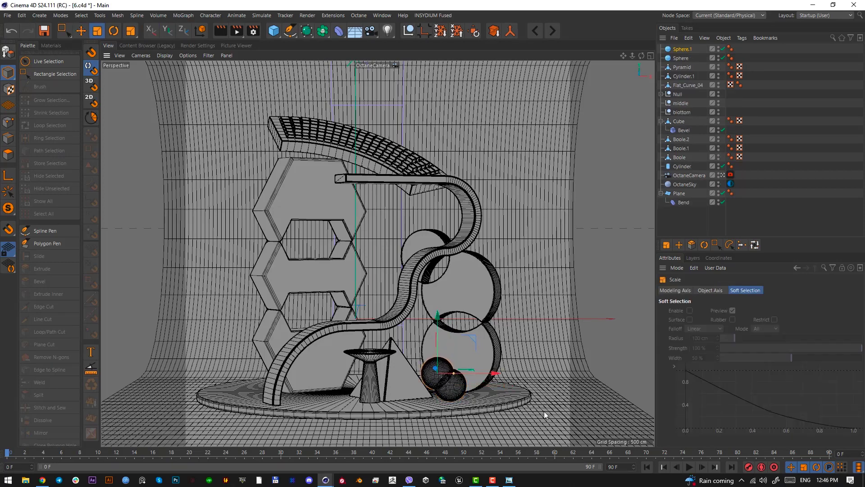
drag(544, 411, 469, 418)
key(e)
key(t)
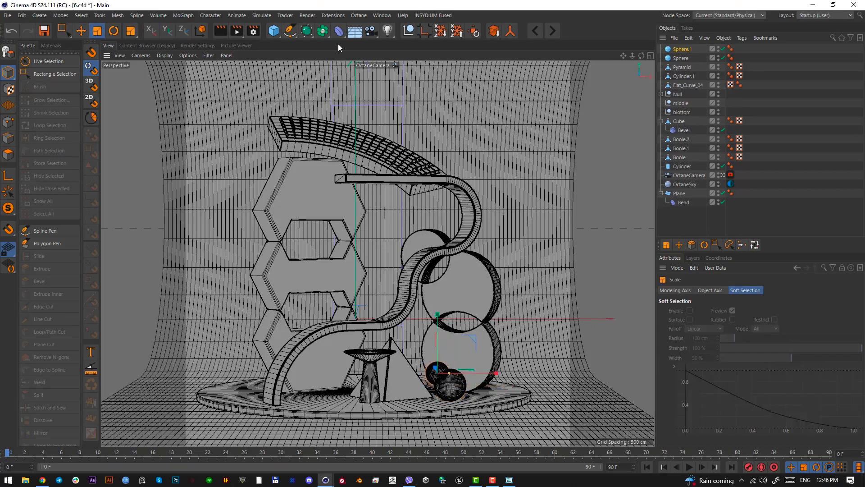
Add a Boole object and place both spheres inside it
click(322, 30)
click(495, 44)
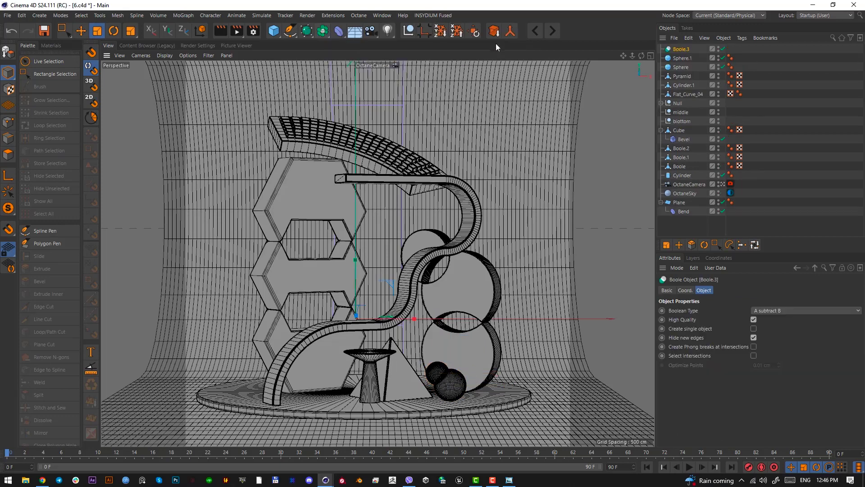
click(681, 68)
shift+click(681, 60)
drag(681, 59, 681, 50)
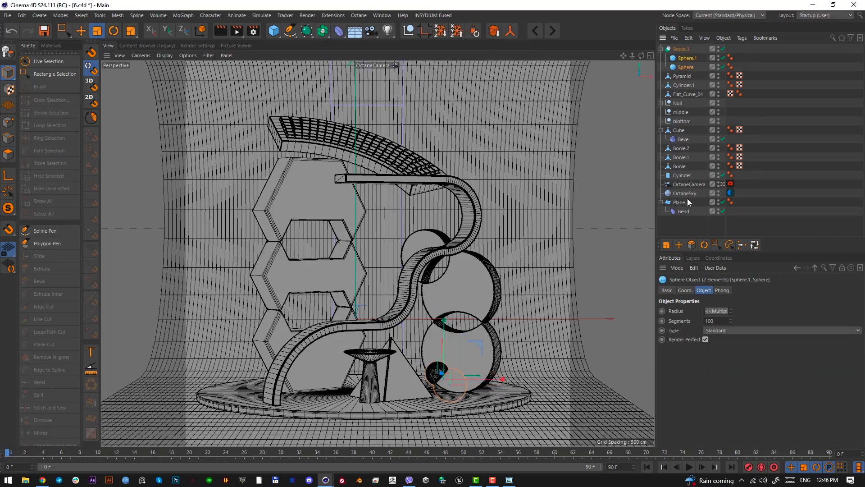
Order the large sphere first in the Boole and use A subtract B so the small sphere carves into it
click(674, 51)
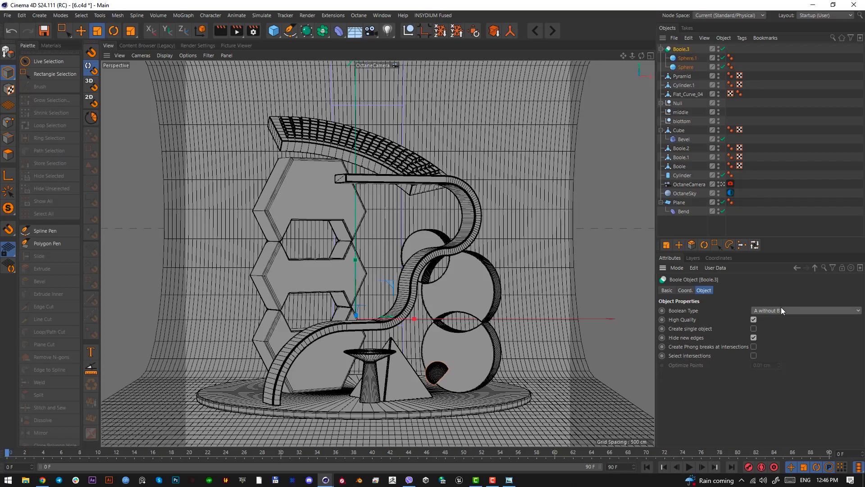
scroll(781, 310, up, 3)
scroll(781, 311, down, 3)
click(685, 60)
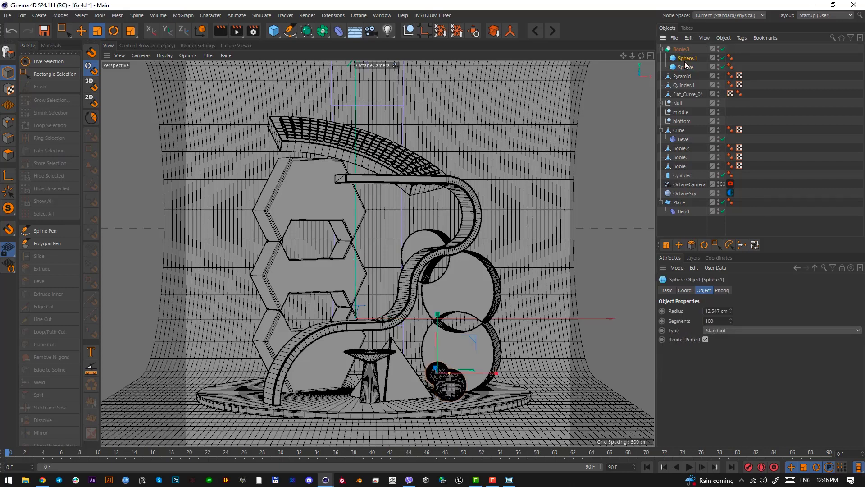
drag(686, 59, 686, 69)
click(682, 49)
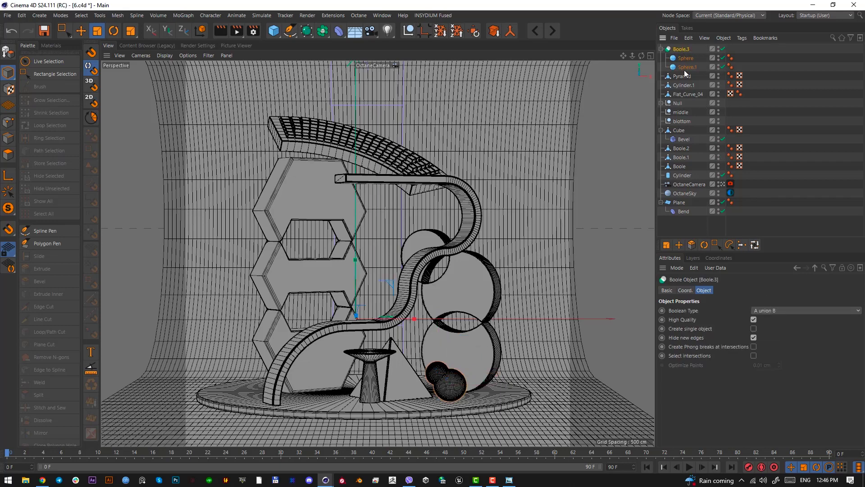
scroll(791, 313, down, 1)
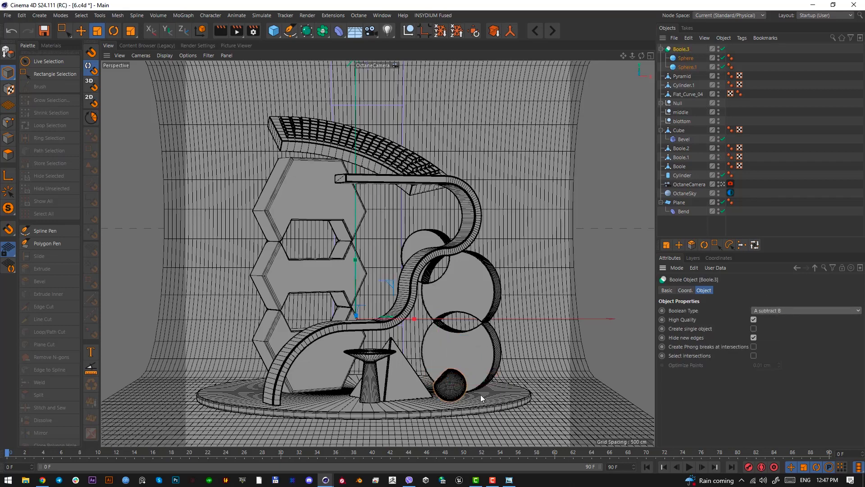
Move the Boole's axis to the carved sphere's centre and rotate the object so its cavity turns toward the camera
key(r)
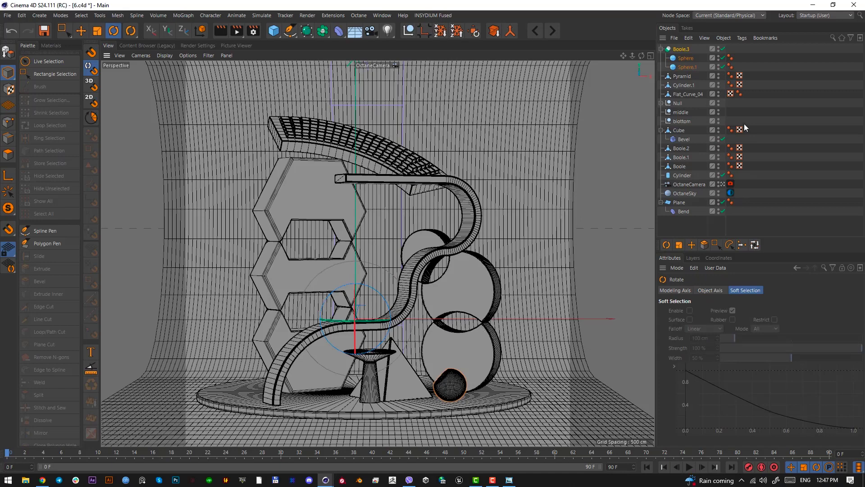
key(e)
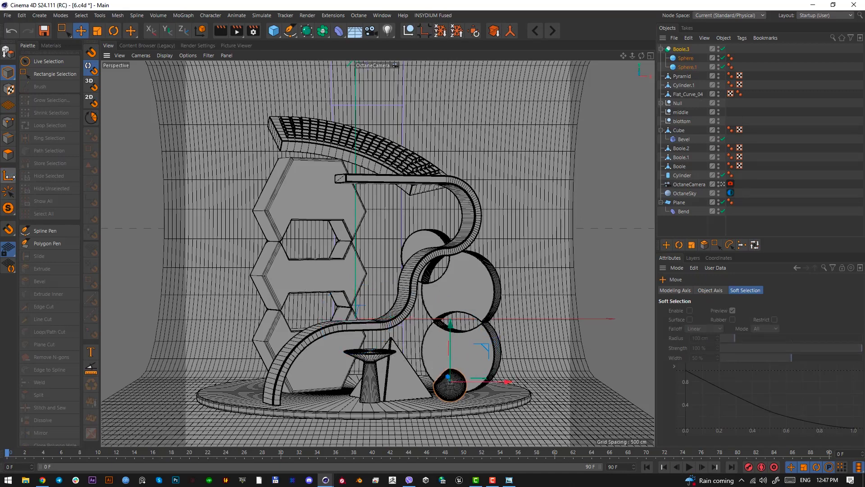
key(r)
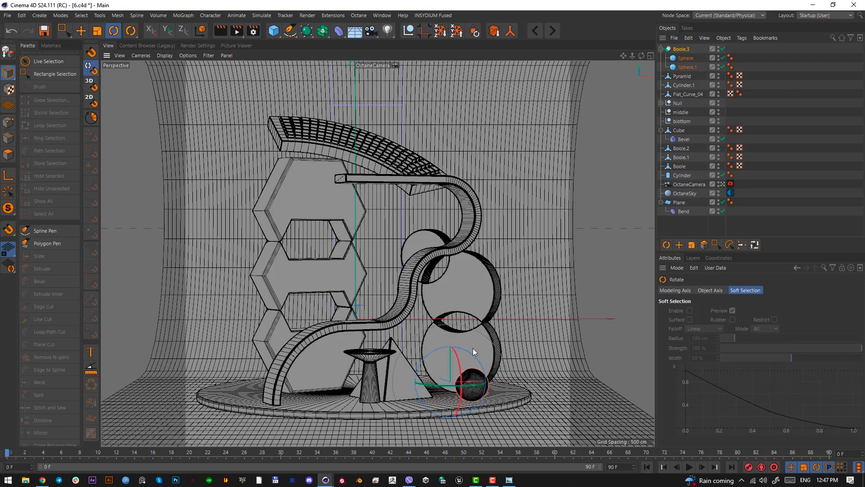
key(ctrl+z)
key(F2)
alt+right_drag(405, 315, 19, 189)
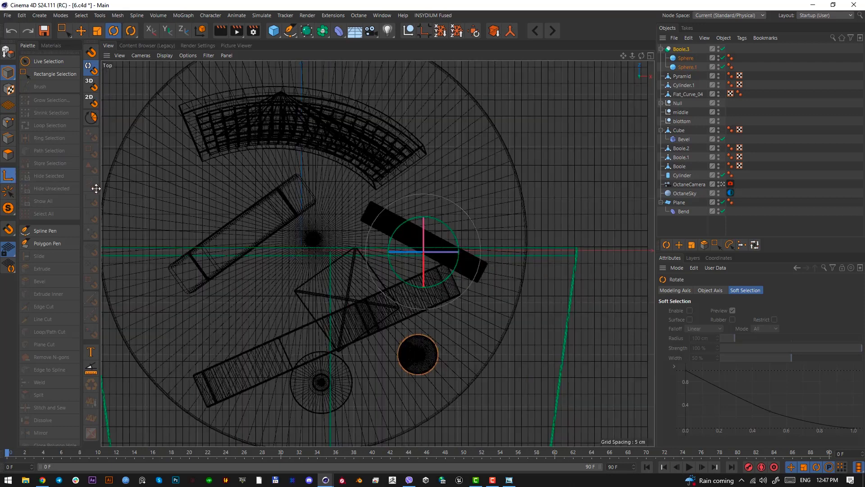
key(e)
drag(468, 126, 462, 236)
key(F1)
key(r)
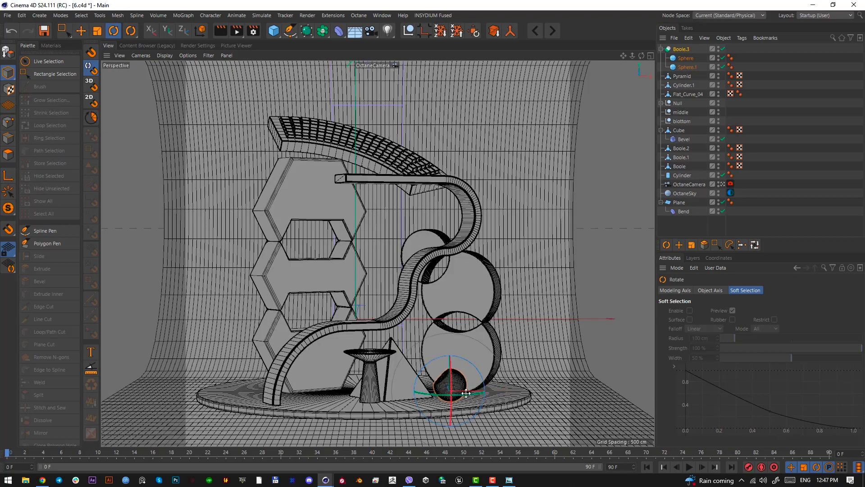
drag(466, 393, 503, 393)
Switch to the PETOMAR-TEMPLATE image in Windows Photo Viewer and examine the small vase at the front of the podium
key(alt+Tab)
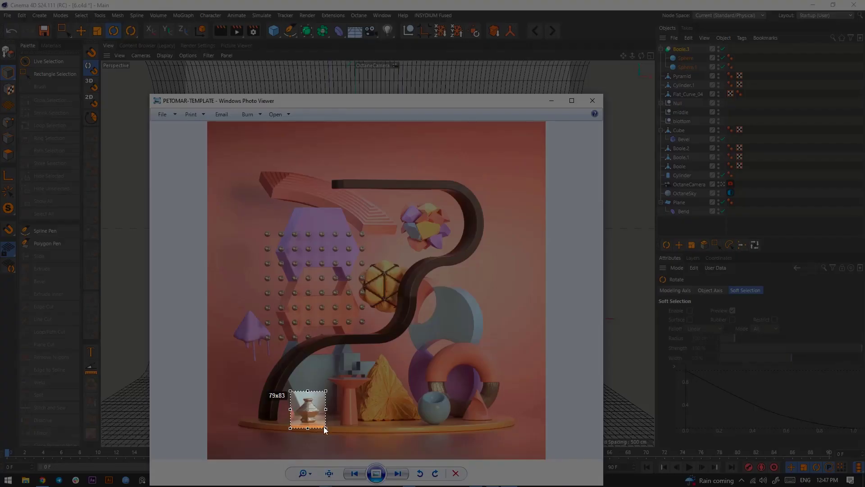
drag(323, 427, 323, 426)
click(321, 438)
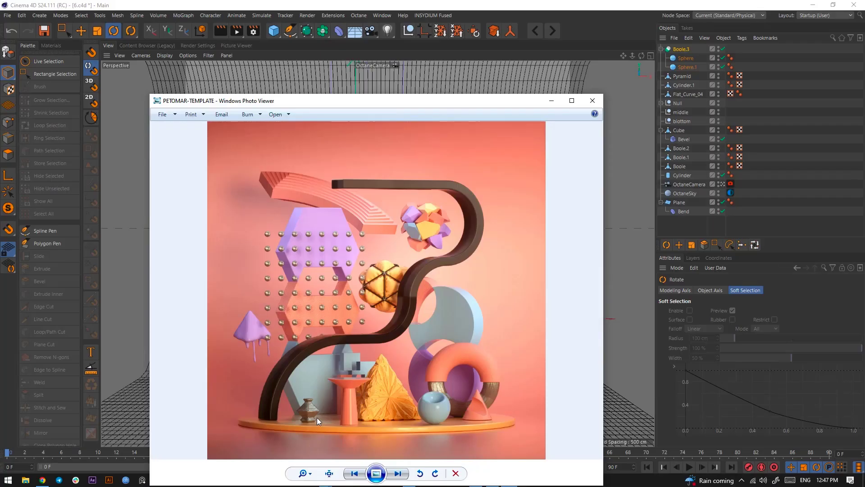
key(alt+Tab)
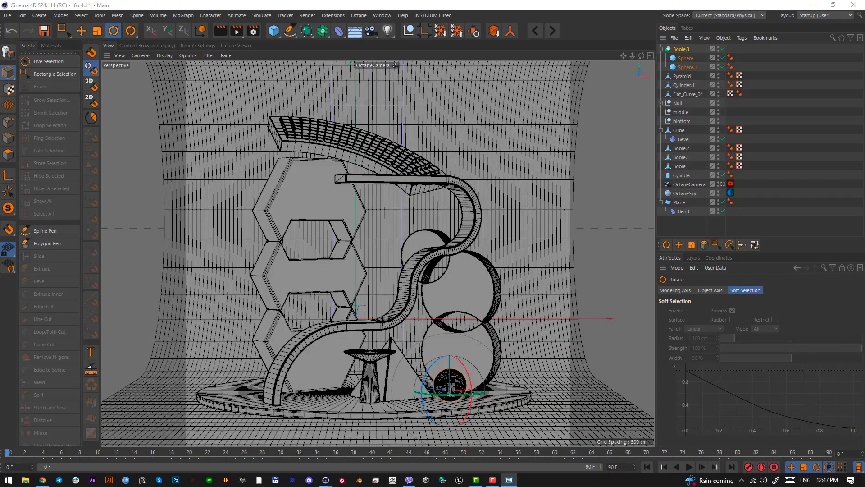
key(alt+Tab)
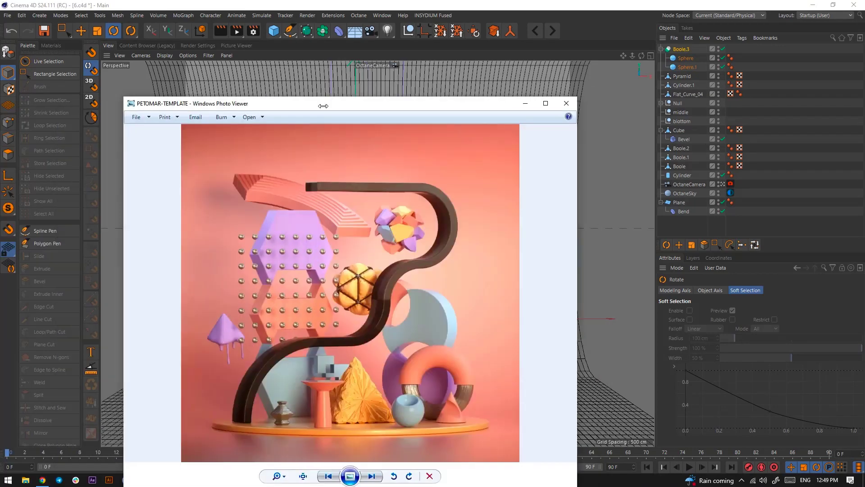
key(alt+Tab)
Add a cube and move it toward the front of the podium in the top view
drag(273, 33, 361, 44)
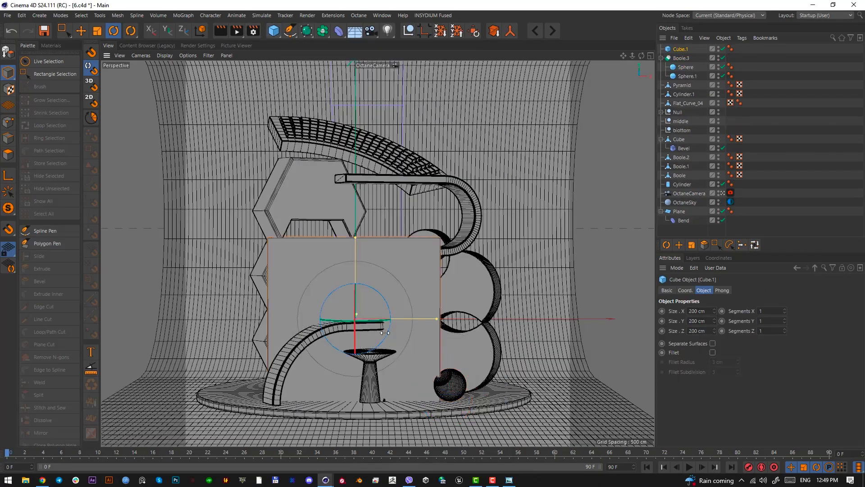
key(F2)
scroll(331, 344, down, 1)
key(e)
drag(332, 341, 310, 420)
key(F1)
Scale the cube down to vase size and rest it on the podium between the curved ribbon and the pedestal
key(t)
drag(487, 253, 273, 324)
key(e)
drag(314, 283, 315, 329)
key(t)
drag(476, 359, 338, 348)
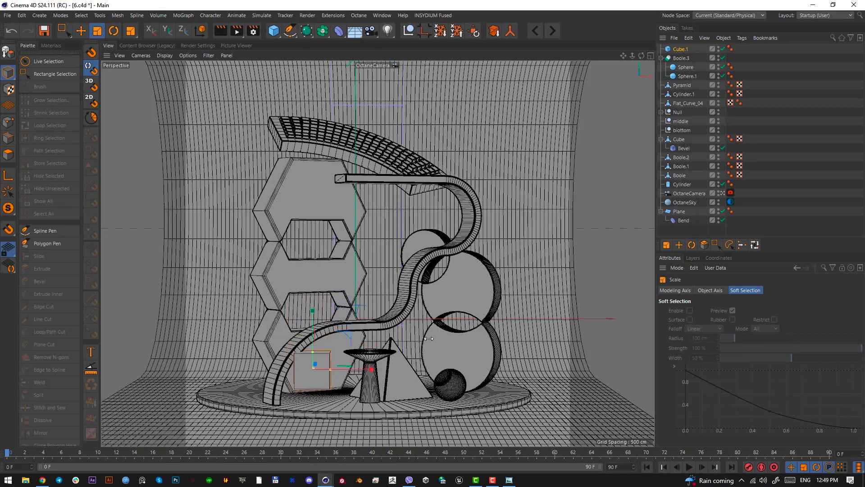
drag(437, 338, 334, 336)
key(e)
mouse_move(478, 334)
mouse_down()
mouse_move(326, 323)
mouse_move(311, 326)
mouse_move(312, 338)
mouse_up()
key(t)
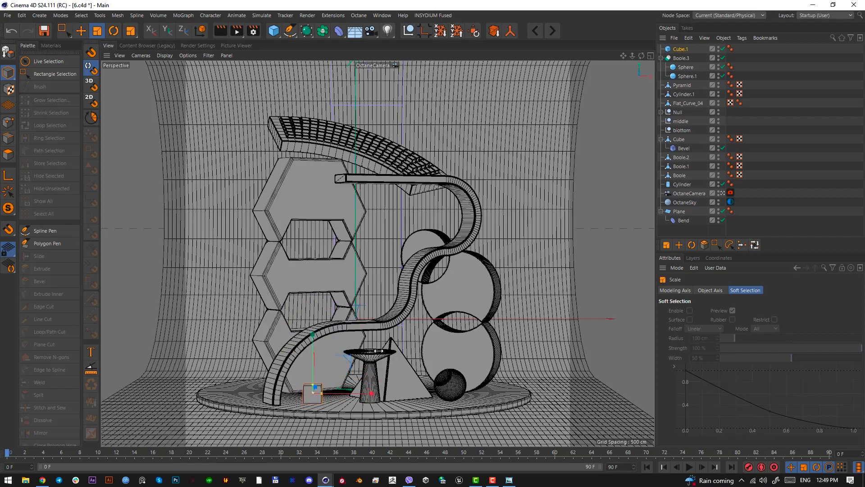
Leave the Octane camera view, frame the small cube up close, and convert it to an editable polygon object
click(721, 193)
scroll(358, 335, up, 10)
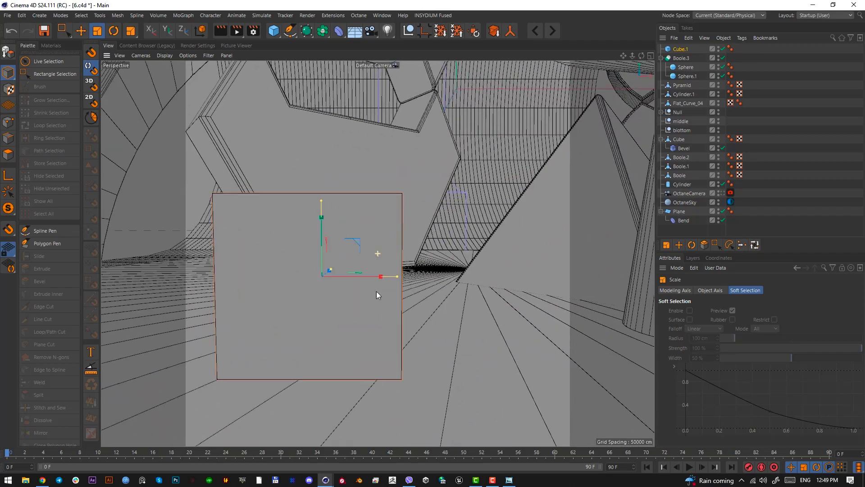
alt+drag(376, 292, 390, 329)
key(r)
key(ctrl+z)
key(e)
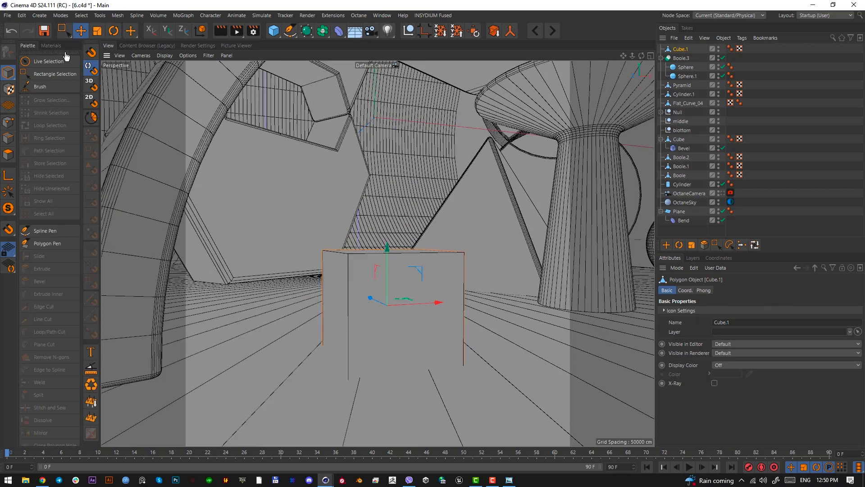
Select the cube's four top points and lower them to flatten it into a shallow box
click(55, 74)
click(8, 122)
mouse_move(425, 298)
alt+mouse_down()
mouse_move(294, 259)
mouse_move(442, 296)
alt+mouse_up()
drag(343, 218, 335, 285)
click(81, 30)
click(8, 73)
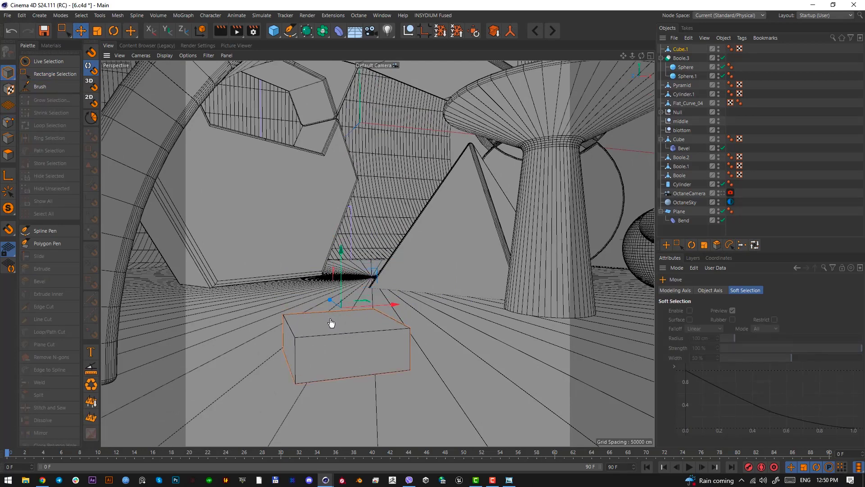
click(10, 123)
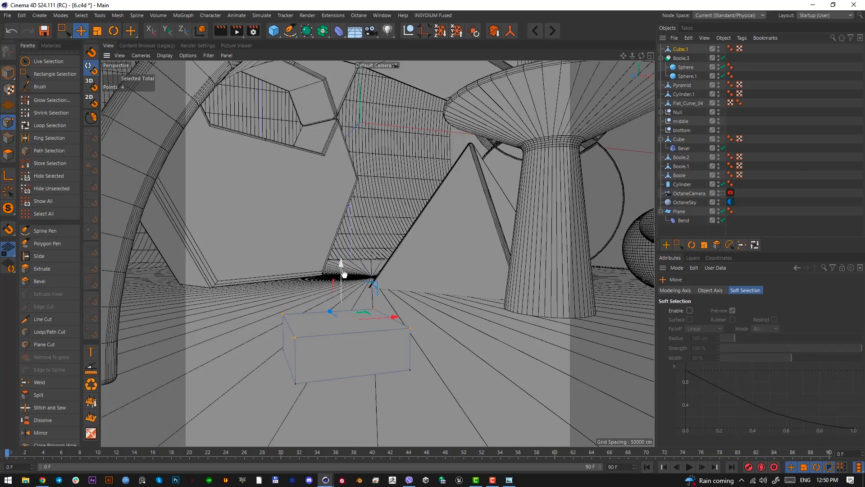
drag(343, 274, 343, 287)
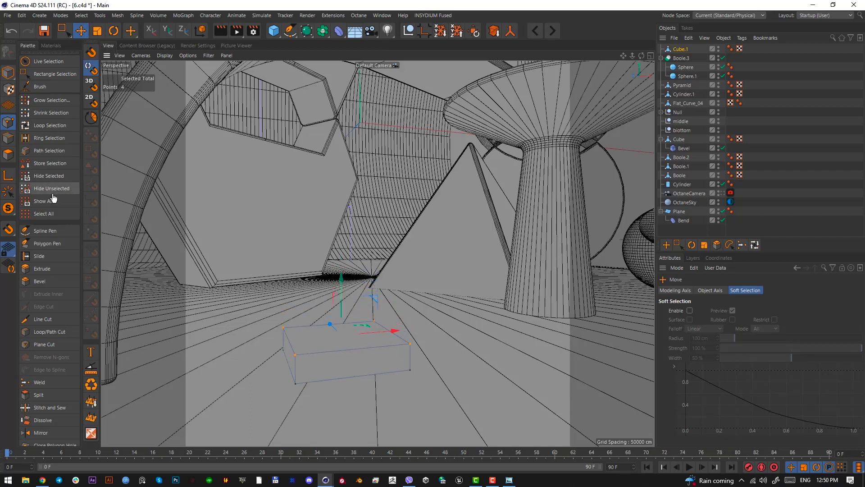
Delete the top polygon of the shallow box
click(9, 154)
ctrl+drag(337, 297, 340, 267)
key(ctrl+z)
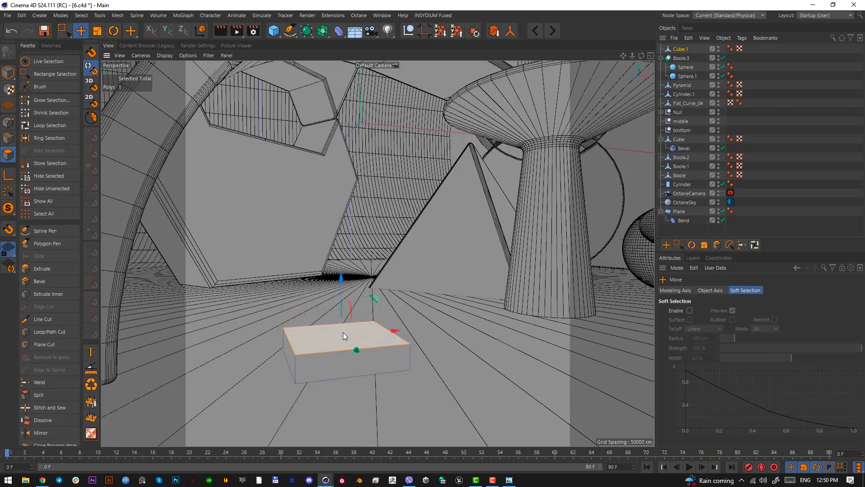
key(Delete)
Loop-select the box's open top edges and scale them inward to taper the vase base
click(50, 124)
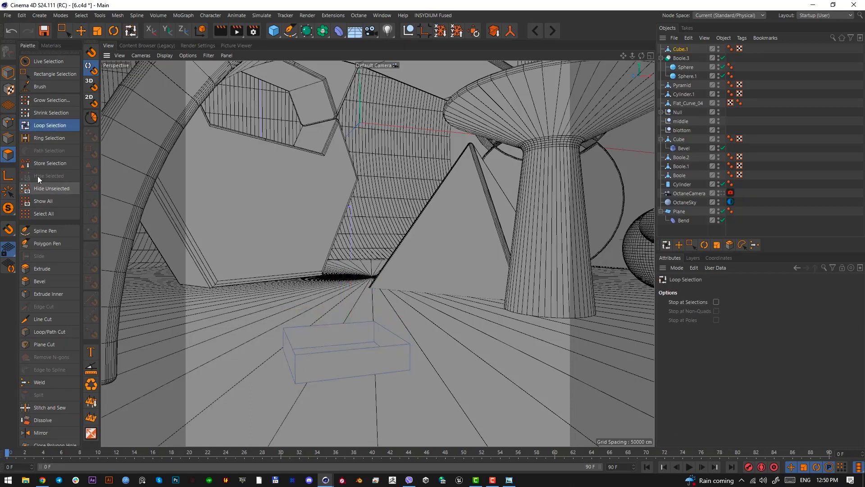
click(9, 138)
click(337, 357)
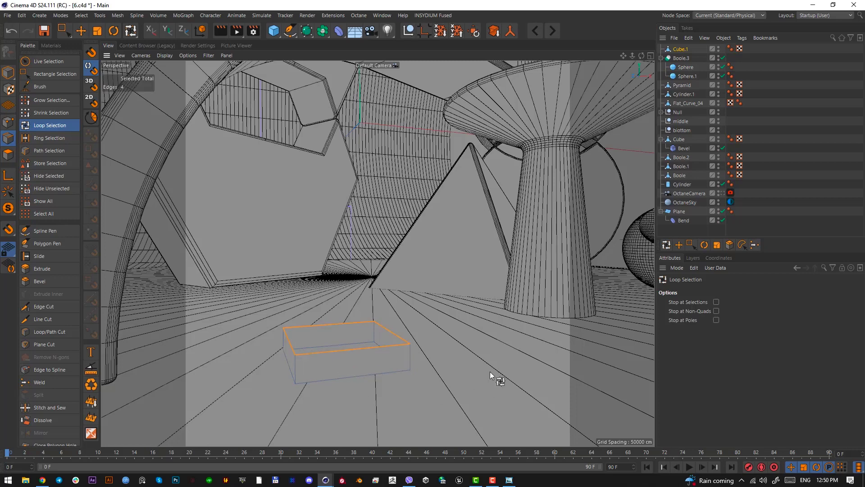
key(t)
drag(430, 369, 377, 374)
Extrude the top edge loop upward from the base and scale it outward to flare the lower body
key(e)
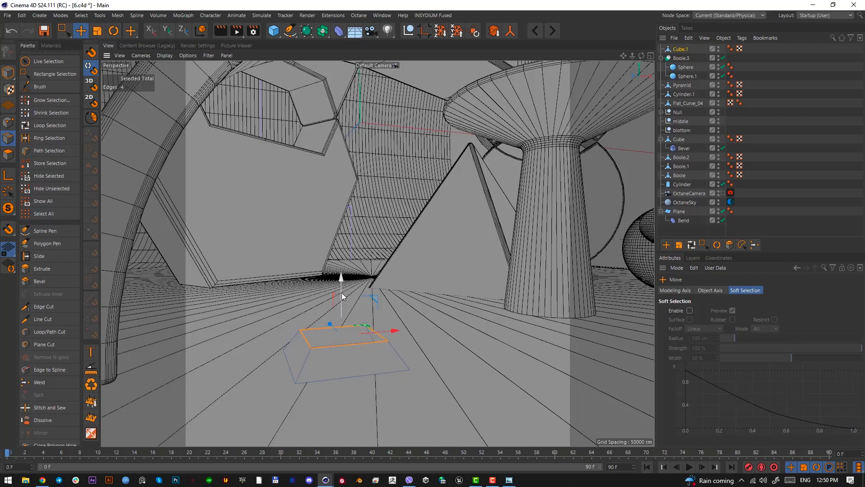
mouse_move(342, 295)
mouse_down()
mouse_move(342, 271)
mouse_move(356, 288)
mouse_up()
key(t)
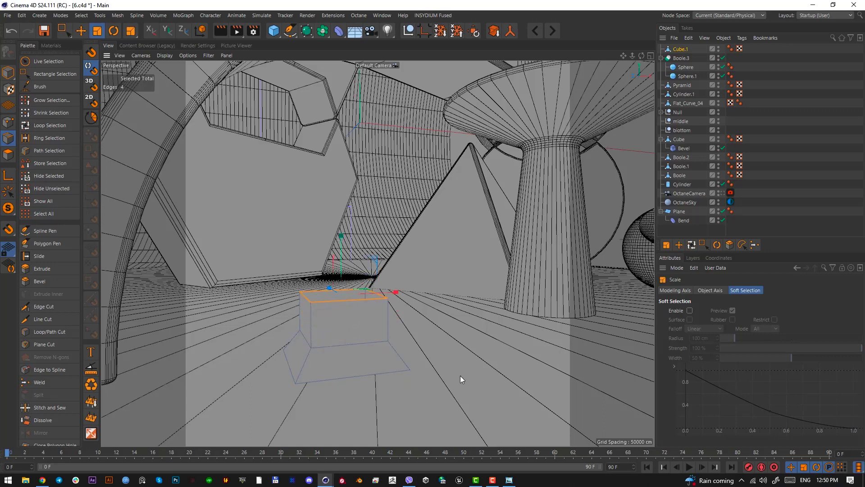
drag(446, 372, 575, 363)
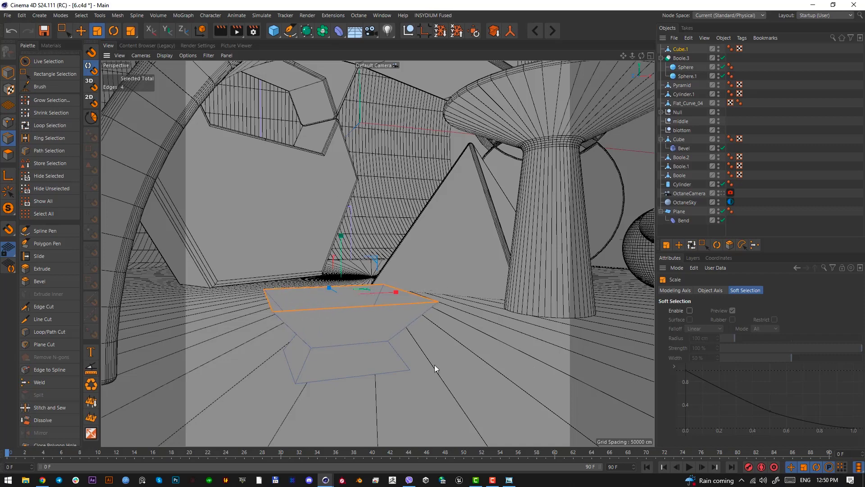
Extrude the wide edge loop upward, scale it in to form the vase's shoulder, and lower it slightly
key(e)
drag(341, 251, 345, 165)
key(t)
drag(516, 291, 228, 348)
key(e)
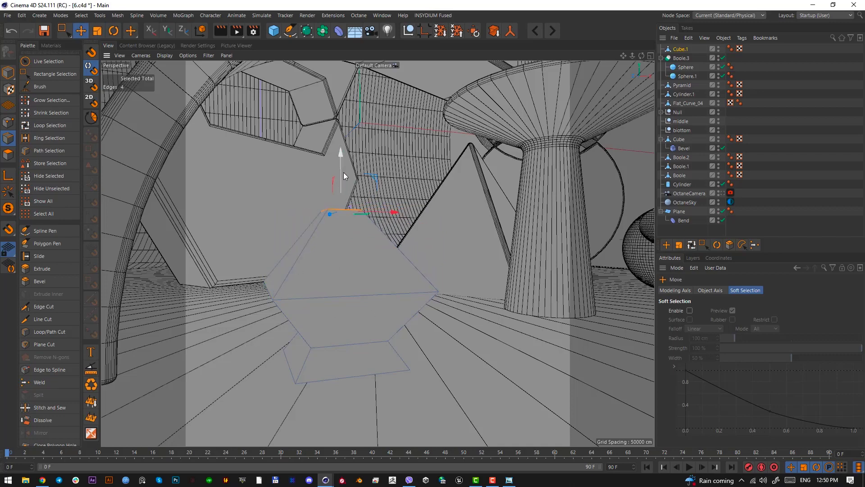
drag(343, 172, 344, 184)
Extrude a short neck from the narrow top edge loop and scale its opening outward
mouse_move(357, 281)
alt+mouse_down()
mouse_move(330, 254)
mouse_move(354, 291)
alt+mouse_up()
drag(341, 187, 342, 160)
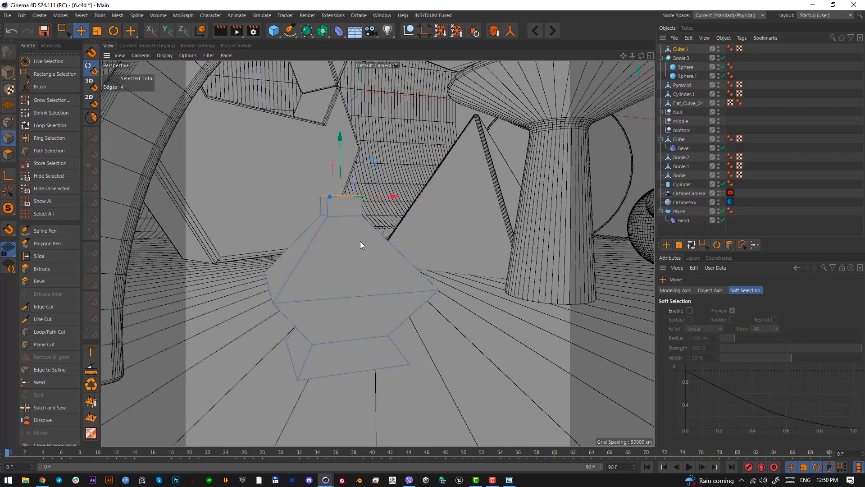
key(t)
drag(361, 245, 591, 255)
alt+drag(321, 250, 318, 269)
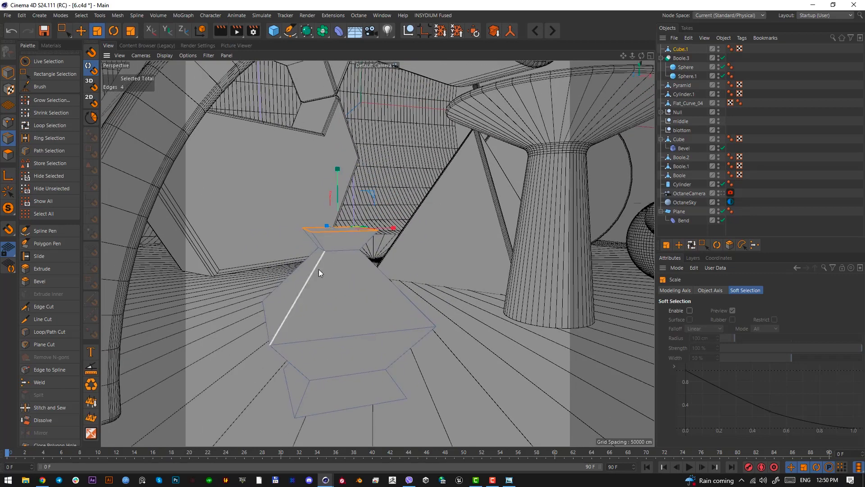
Extrude the flared opening's edge loop straight up to form a short vertical rim
key(e)
drag(337, 180, 336, 169)
scroll(340, 216, up, 4)
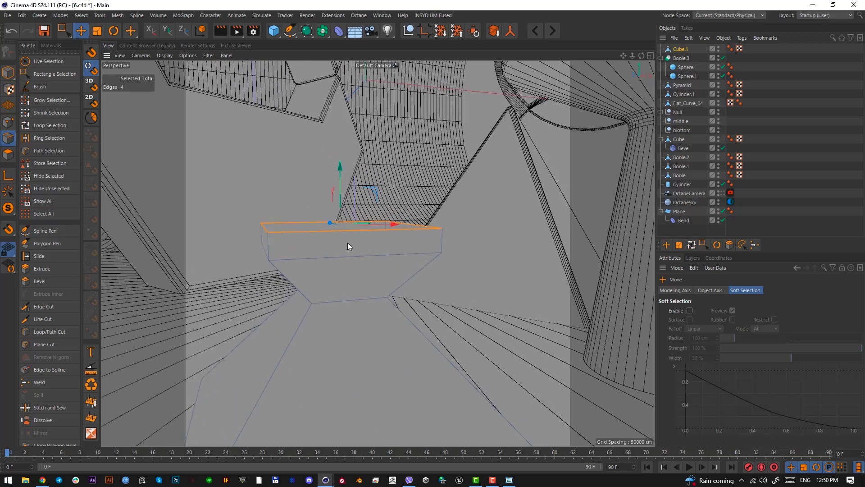
Widen the rim's top edge loop, then extrude it slightly upward and scale it inward to form a tapered lip
key(t)
drag(402, 328, 434, 309)
key(e)
mouse_move(339, 184)
mouse_down()
mouse_move(341, 192)
mouse_move(339, 176)
mouse_up()
key(t)
mouse_move(390, 295)
mouse_down()
mouse_move(356, 298)
mouse_move(378, 298)
mouse_up()
key(e)
drag(338, 173, 339, 176)
Adjust the width of the vase's top opening and lower its edge loop slightly
key(t)
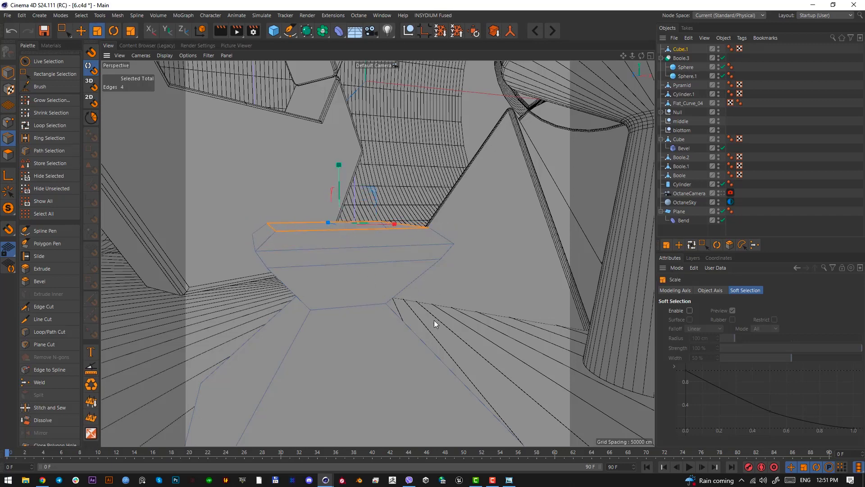
drag(434, 322, 447, 320)
key(e)
drag(341, 175, 341, 177)
alt+drag(352, 237, 375, 240)
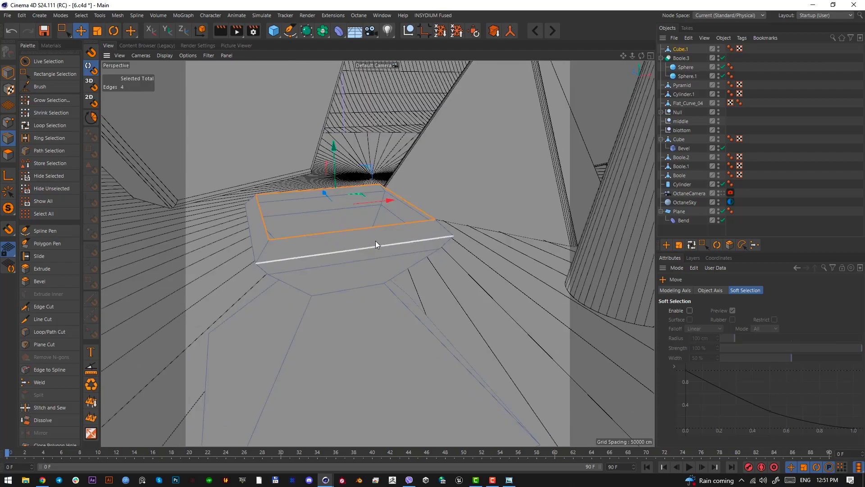
right_click(376, 243)
click(411, 186)
scroll(390, 270, down, 6)
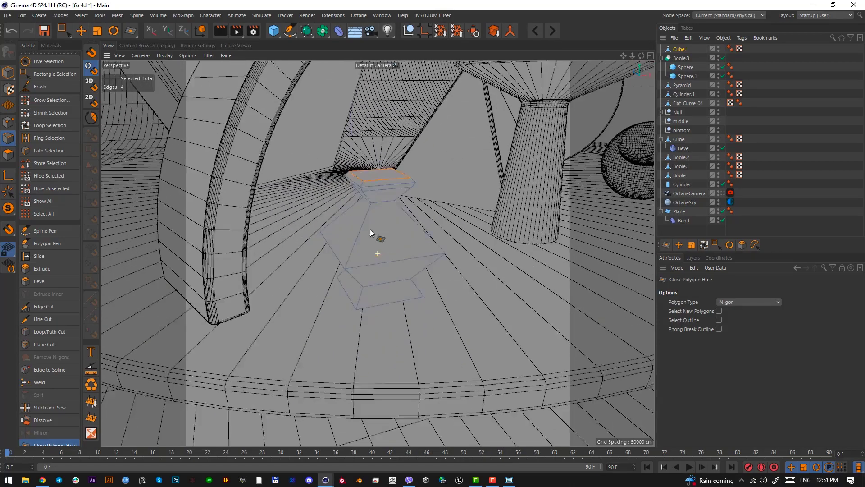
scroll(369, 243, up, 4)
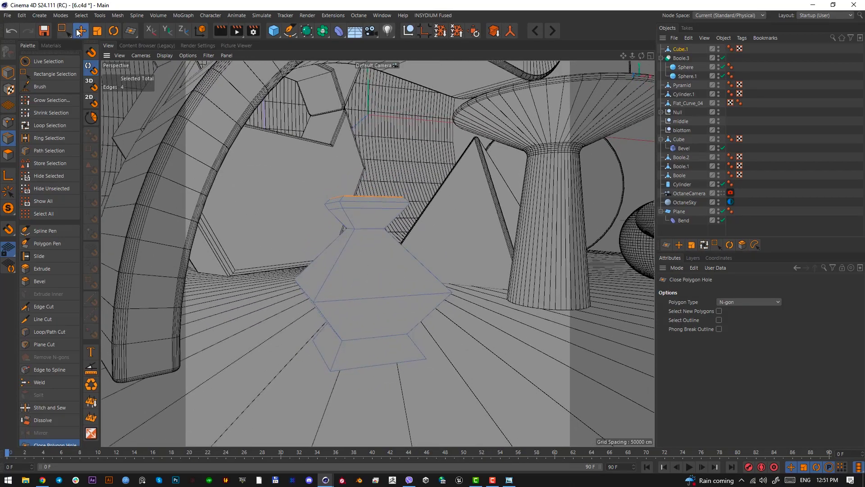
click(79, 32)
Place the vase mesh under a Subdivision Surface, check its smoothed shape, and switch the smoothing off for editing
alt+click(308, 35)
alt+middle_drag(369, 285, 326, 295)
alt+drag(326, 295, 329, 286)
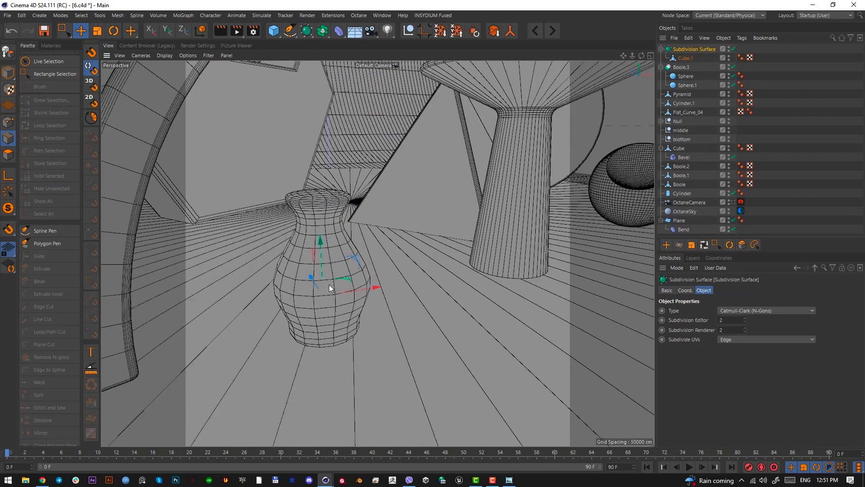
alt+right_drag(329, 287, 362, 281)
alt+drag(362, 281, 353, 303)
alt+right_drag(354, 304, 331, 305)
key(q)
alt+drag(330, 306, 358, 268)
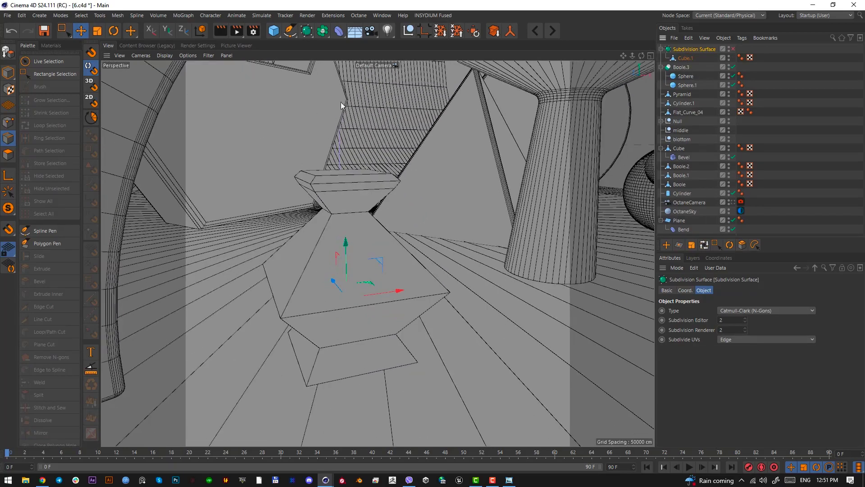
Add vertical loop cuts close to the vase mesh's corner edges with Loop/Path Cut to keep them sharp
click(675, 61)
click(75, 332)
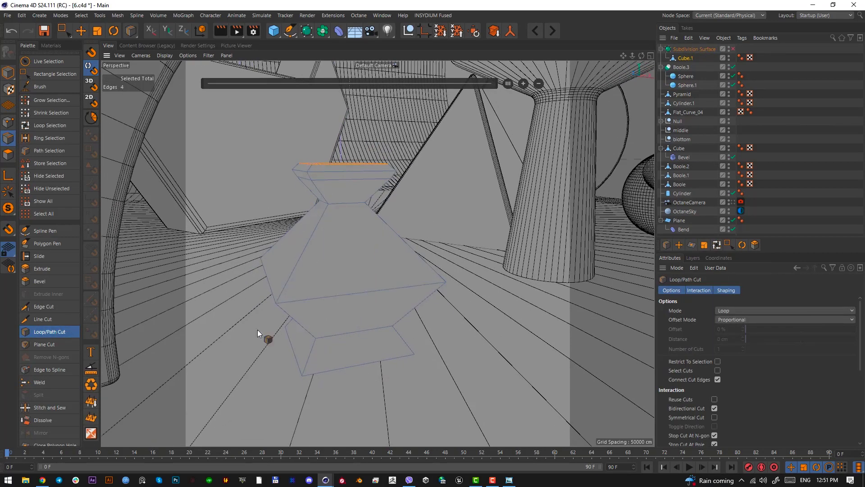
mouse_move(448, 290)
alt+mouse_down()
mouse_move(409, 286)
mouse_move(432, 285)
alt+mouse_up()
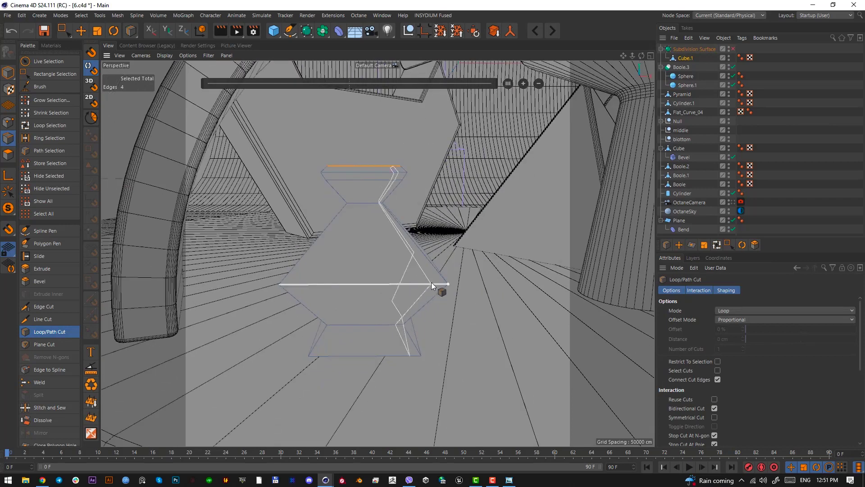
click(440, 283)
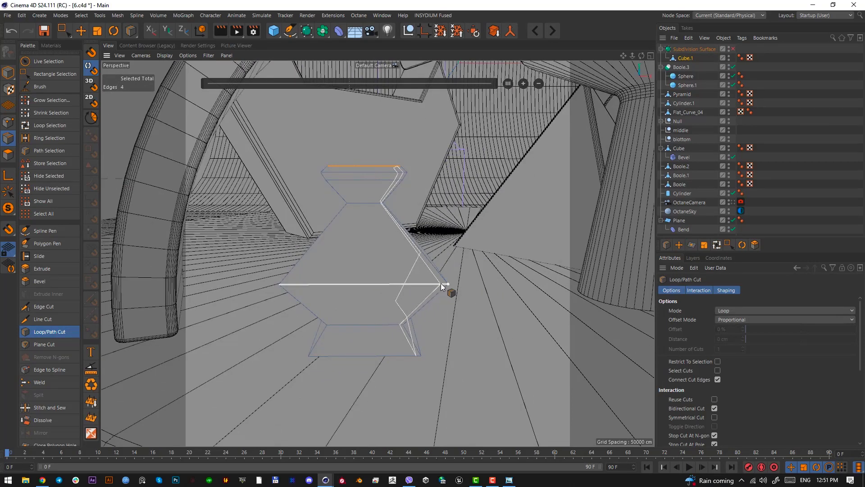
alt+drag(327, 283, 281, 280)
click(285, 288)
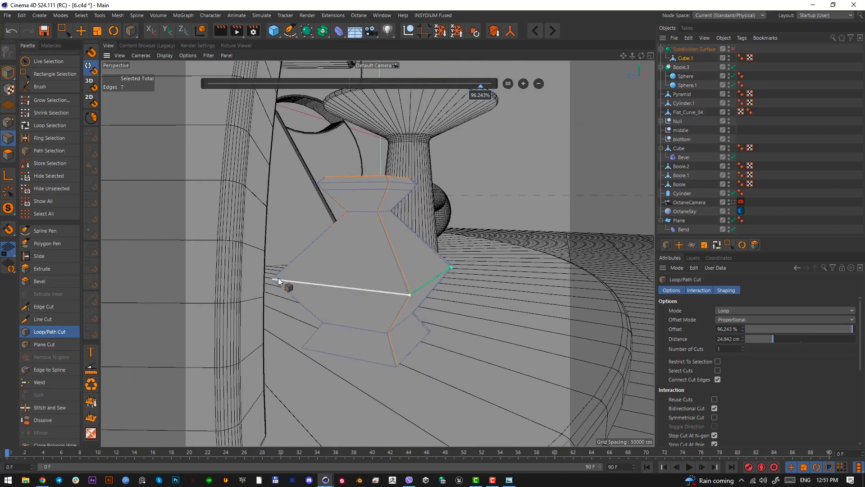
click(402, 293)
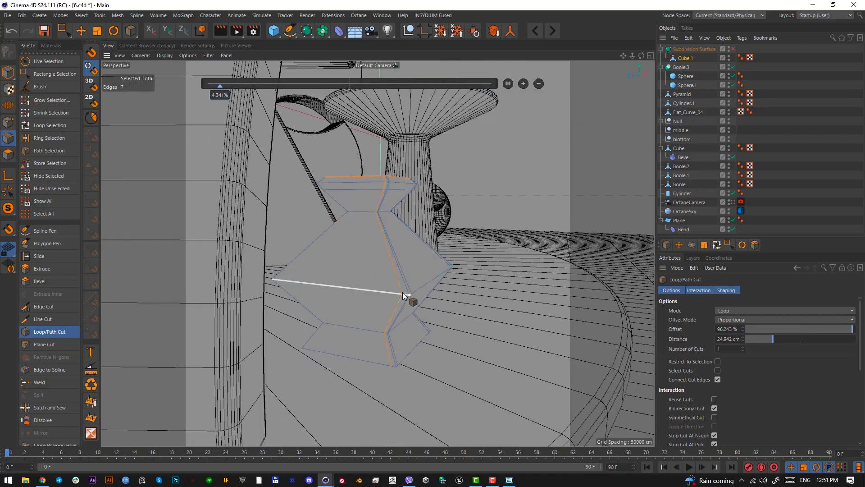
click(278, 279)
alt+drag(363, 310, 307, 308)
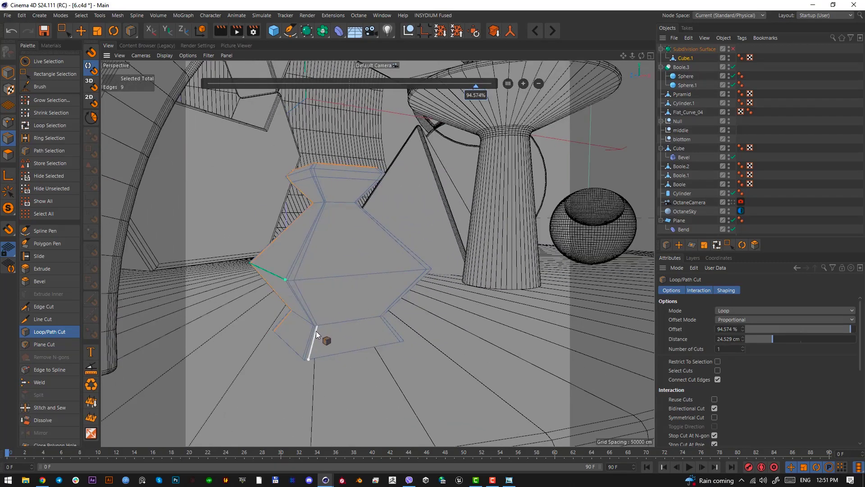
Add horizontal loop cuts close above and below the vase's lower waist and its widest edge
scroll(339, 320, up, 5)
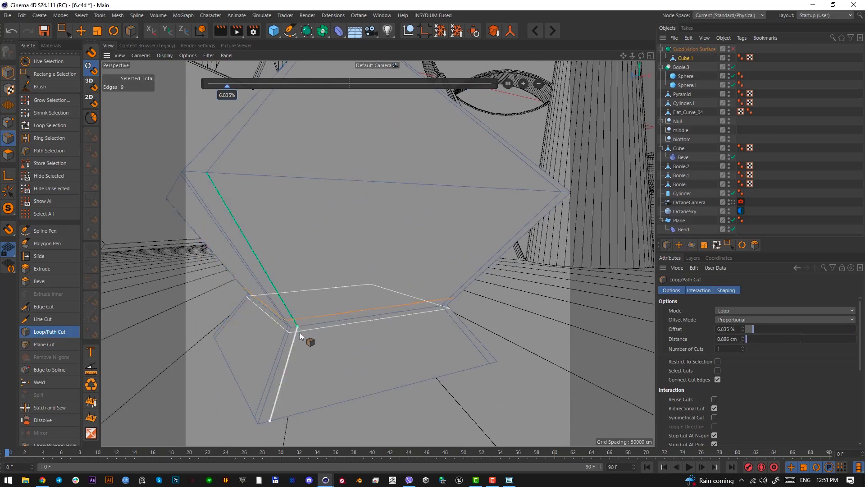
scroll(299, 332, down, 5)
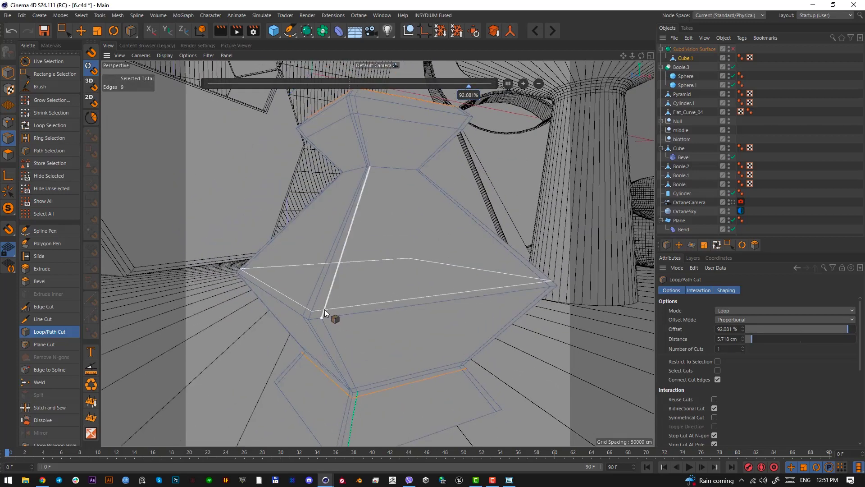
scroll(359, 315, up, 5)
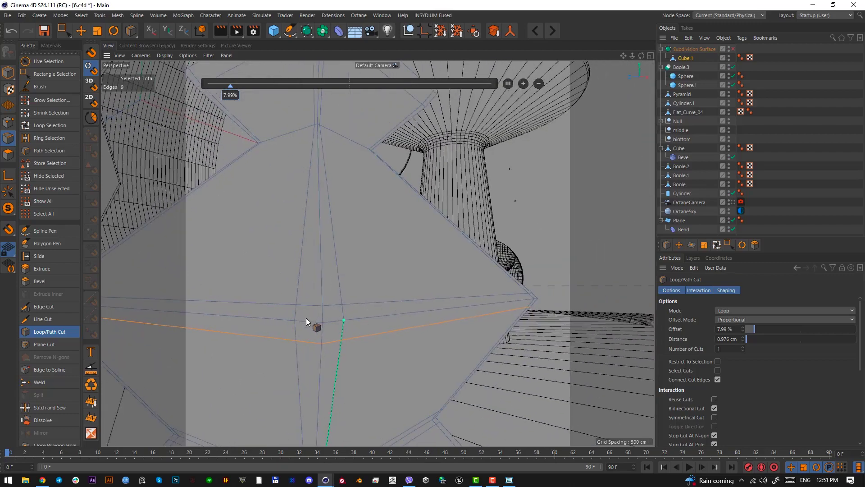
scroll(367, 297, down, 5)
scroll(361, 271, up, 3)
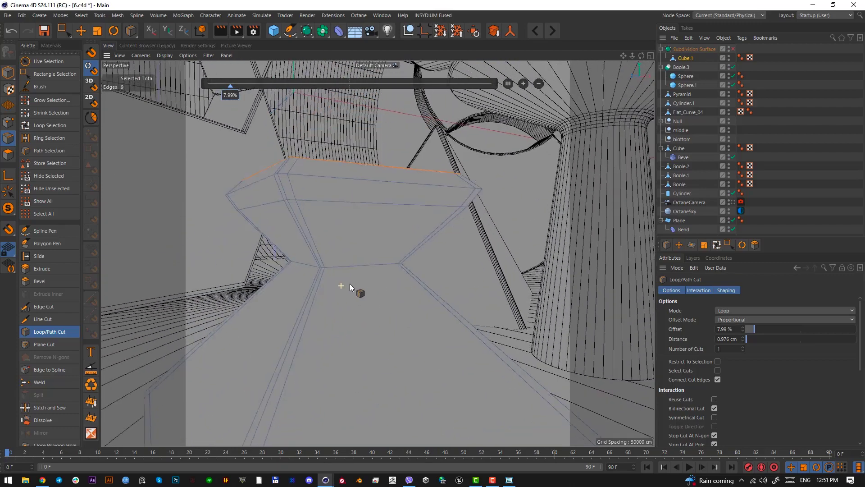
Add horizontal loop cuts beside the vase's rim edges and switch the Subdivision Surface back on
alt+drag(304, 232, 305, 273)
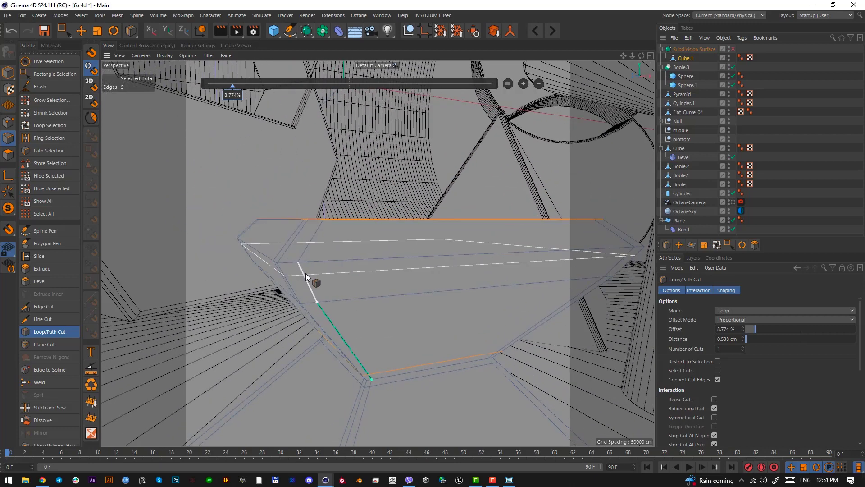
click(304, 261)
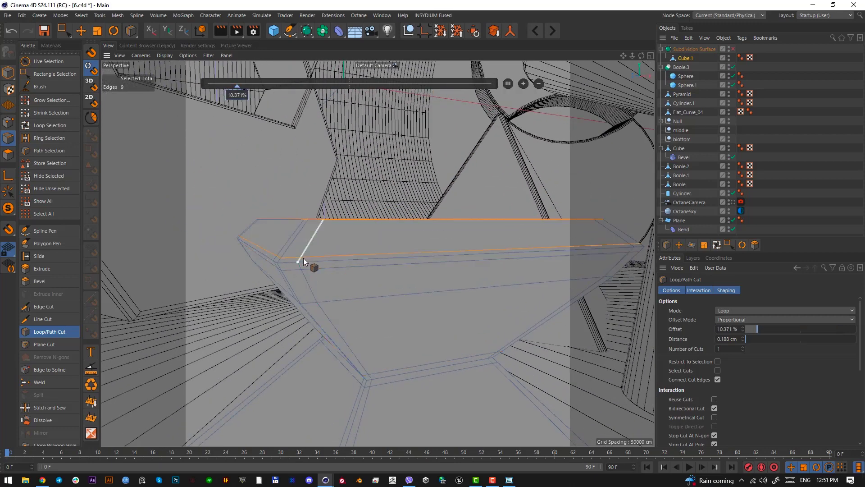
alt+drag(329, 282, 323, 238)
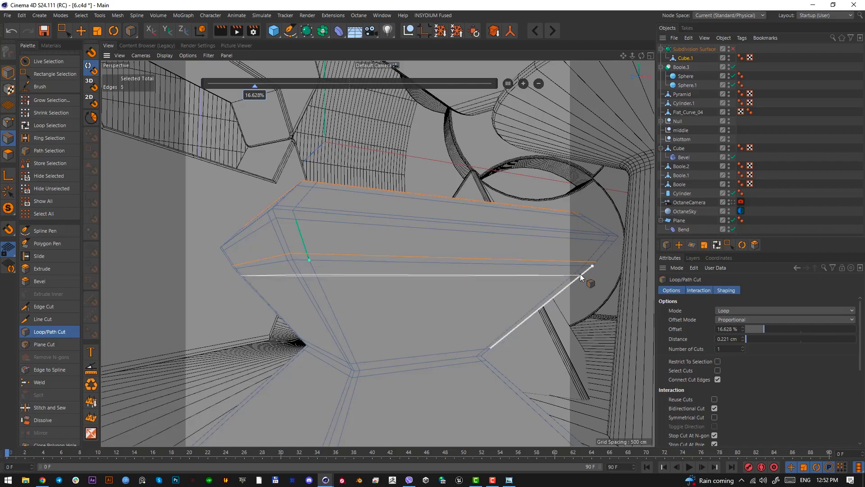
alt+drag(581, 272, 454, 289)
scroll(455, 288, down, 10)
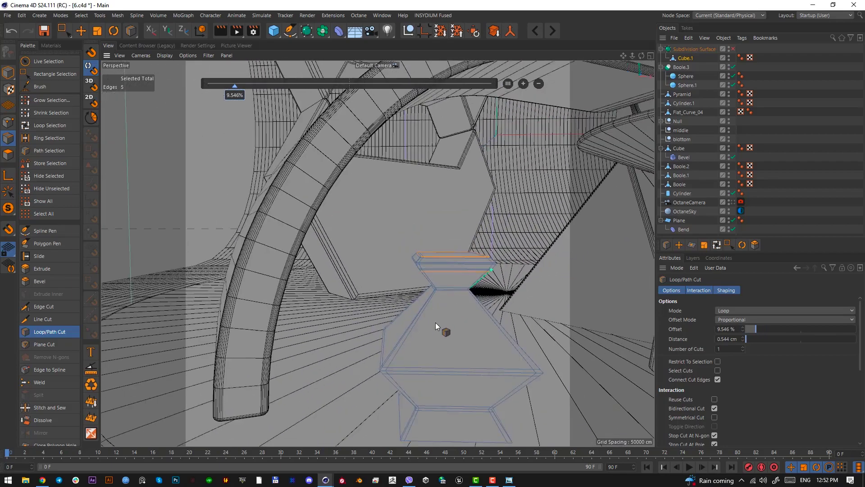
alt+drag(325, 279, 352, 320)
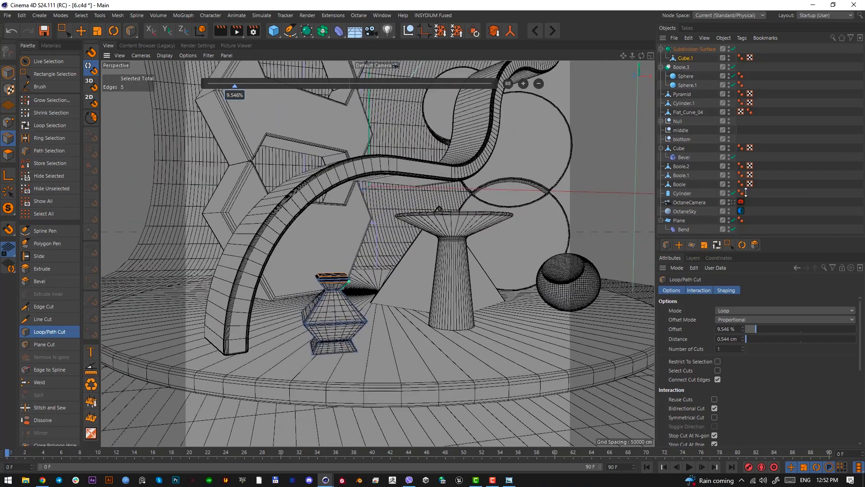
Return to the OctaneCamera view and nudge the whole vase slightly backward on the podium
click(732, 203)
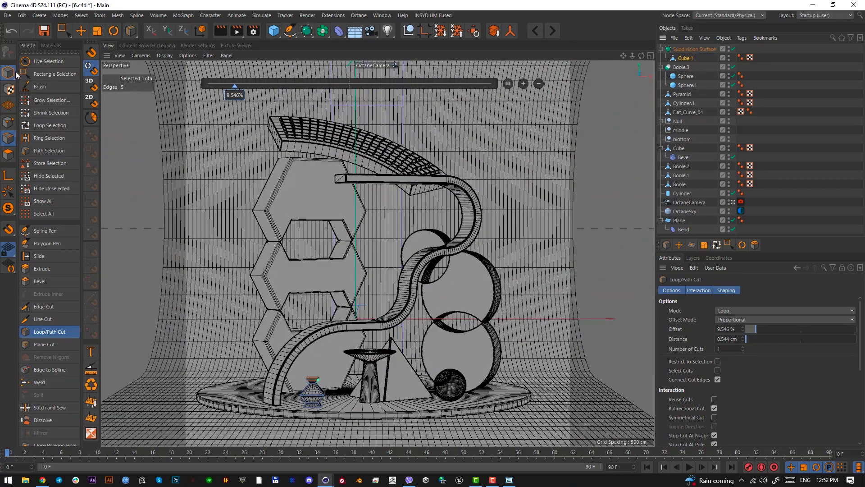
click(82, 31)
click(114, 30)
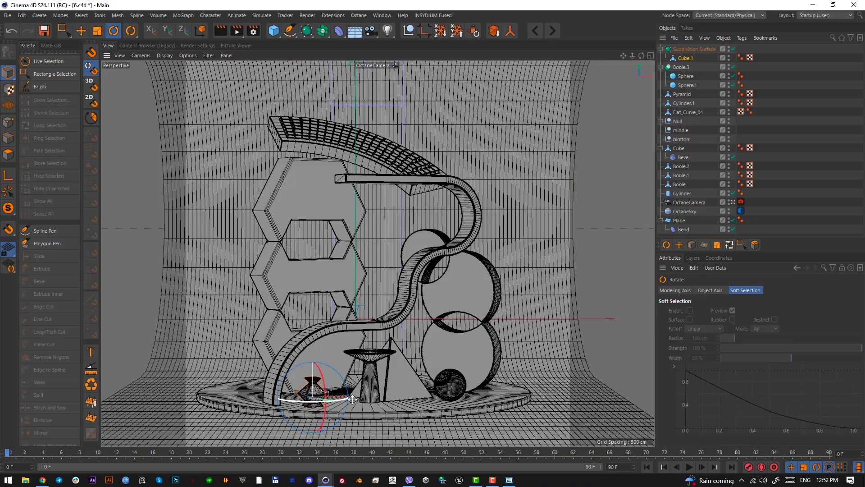
key(F2)
key(e)
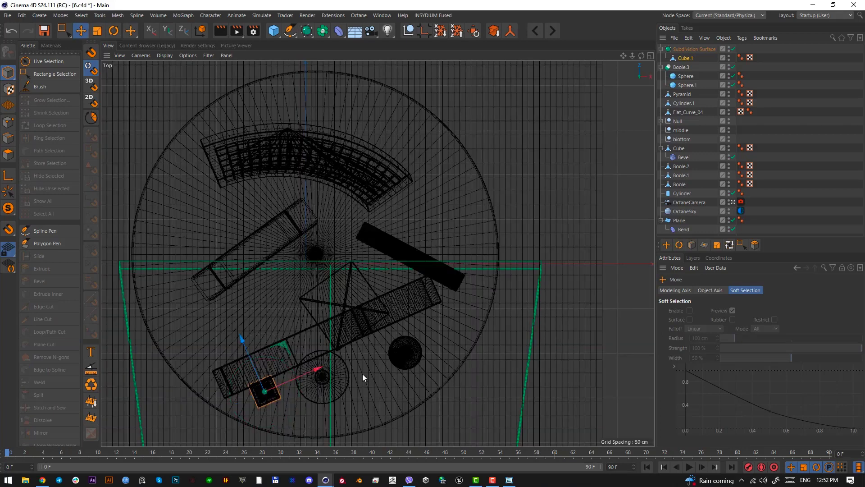
key(F1)
drag(362, 374, 390, 364)
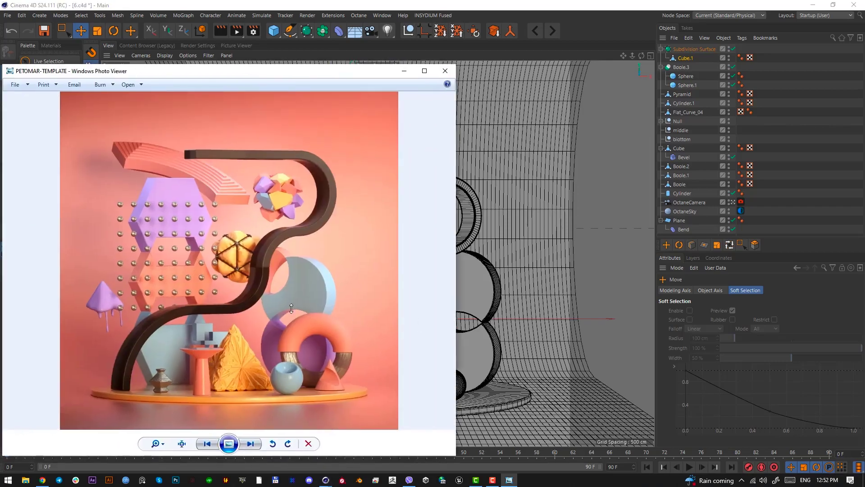
Examine the torus arch beside the hollow sphere in the reference image and move the image out of the way
key(Print)
drag(277, 307, 356, 388)
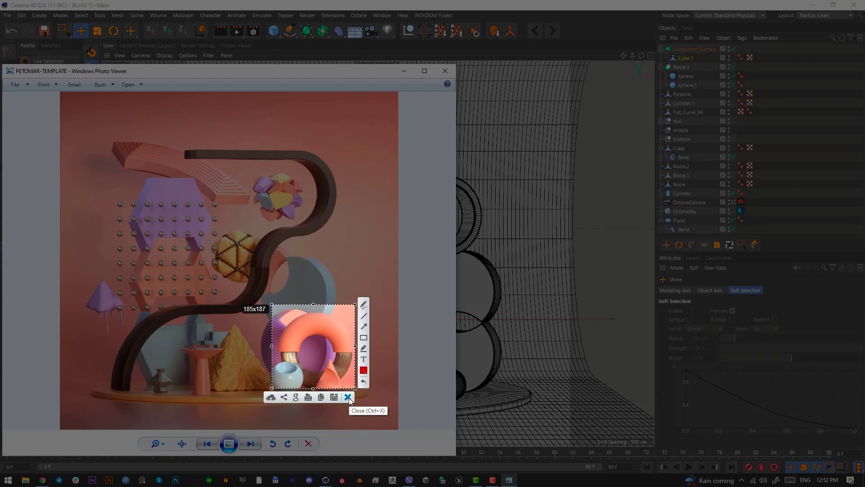
click(350, 399)
drag(353, 70, 0, 77)
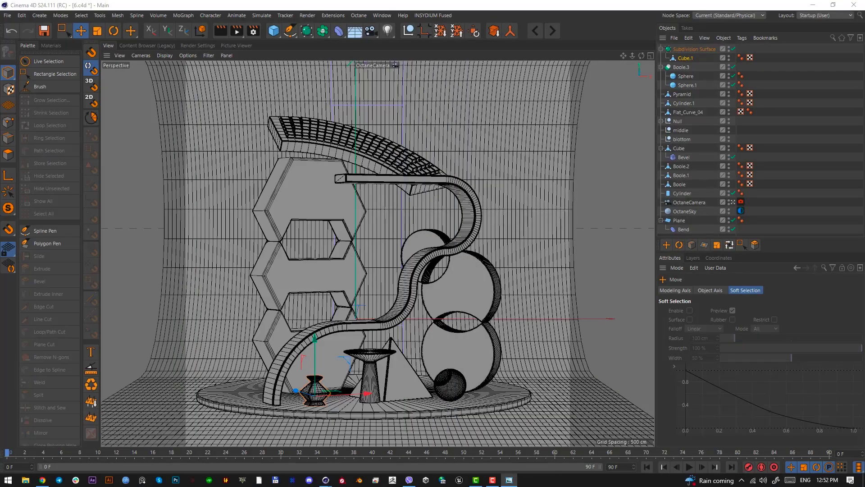
Add a torus and rotate it 90° so that it stands upright facing the camera
click(273, 31)
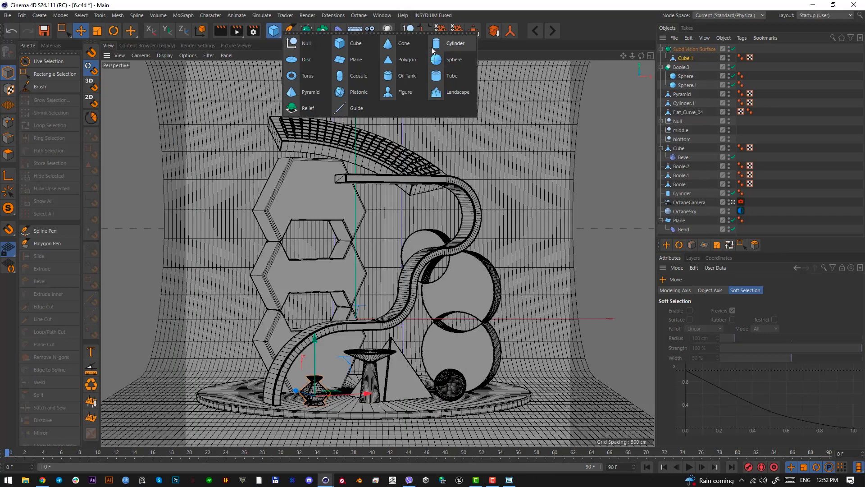
click(311, 76)
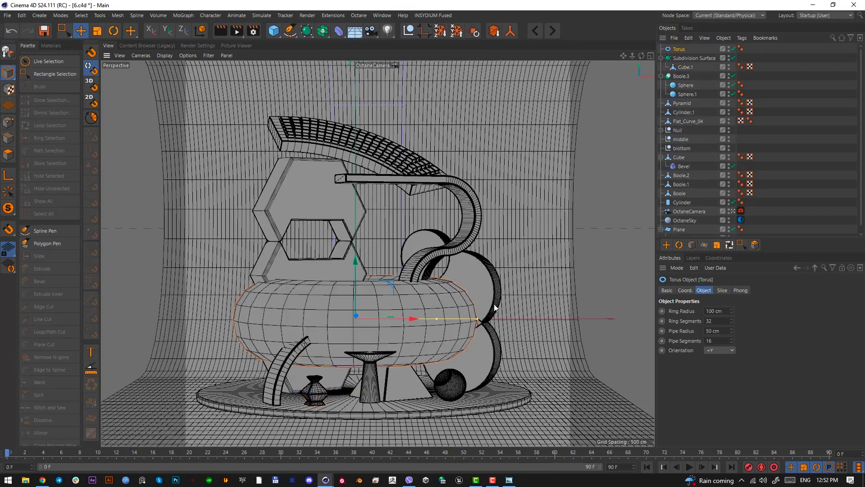
key(r)
drag(357, 319, 371, 388)
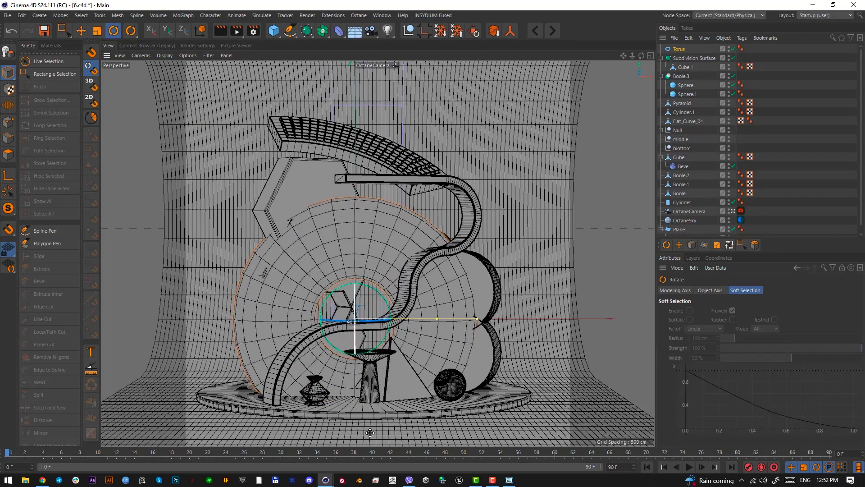
Move the torus toward the front-right area of the podium near the hollowed sphere
key(e)
key(F2)
drag(485, 346, 542, 345)
key(F1)
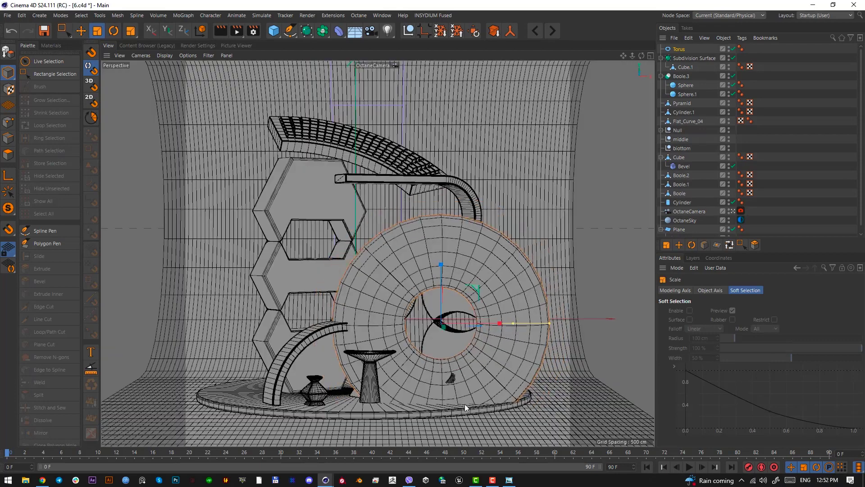
Scale the torus down and lower it onto the podium behind the hollowed sphere
drag(498, 393, 531, 381)
key(F2)
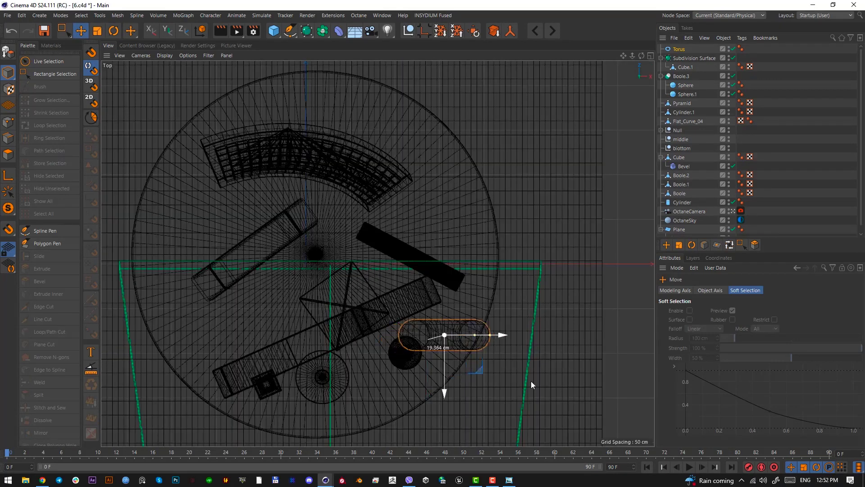
key(F1)
drag(487, 298, 487, 324)
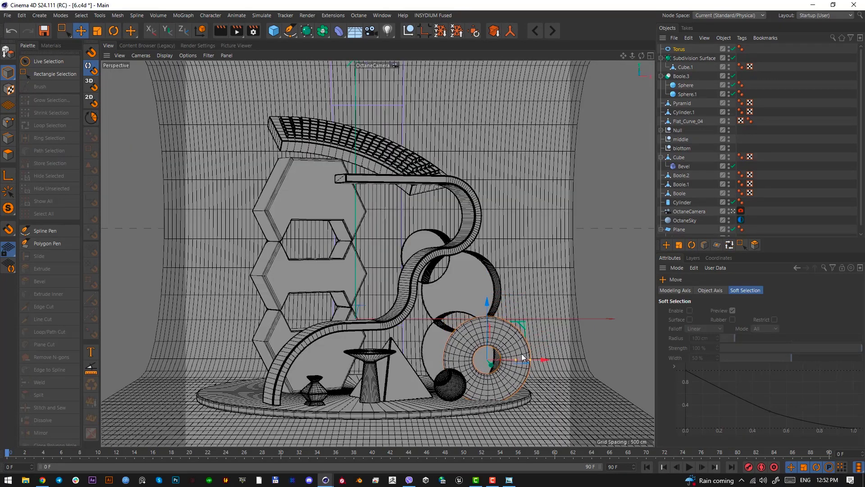
Thin the torus to a pipe radius of about 11 cm and lower it slightly to rest on the podium
drag(528, 360, 525, 360)
mouse_move(489, 332)
mouse_down()
mouse_move(488, 324)
mouse_move(488, 332)
mouse_up()
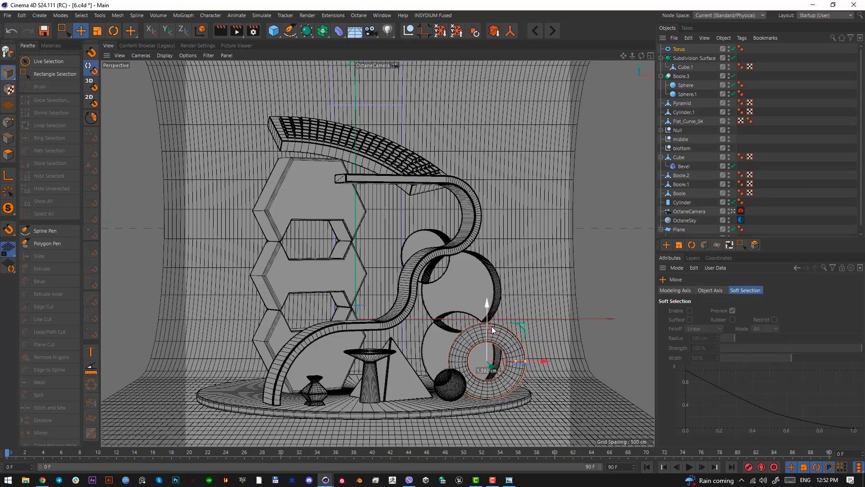
click(676, 51)
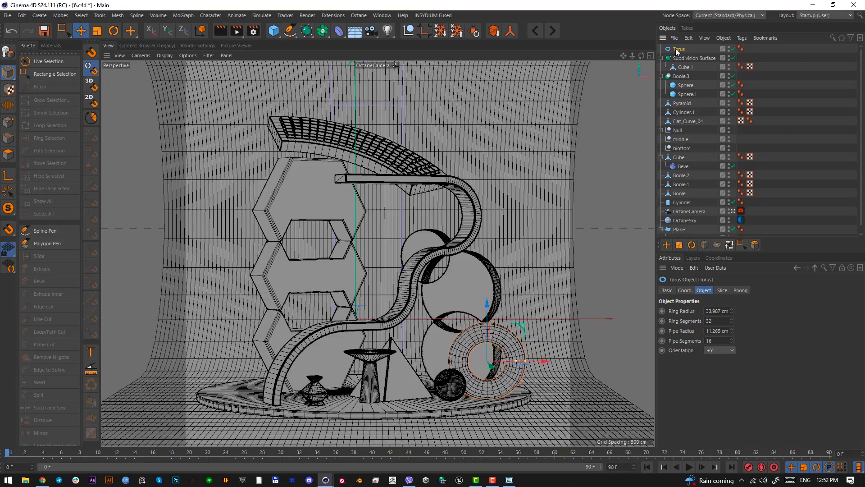
Slice the torus to a 0° to 180° half ring and rotate it to form the lower half of a ring
click(722, 291)
click(701, 310)
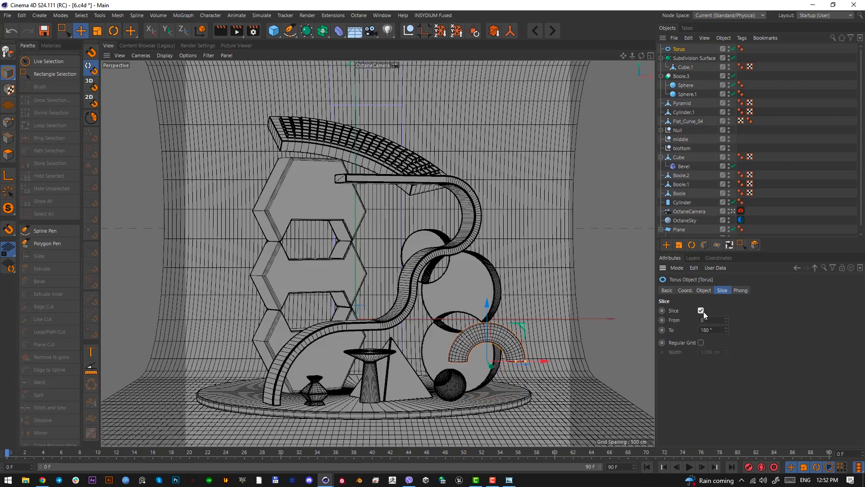
key(r)
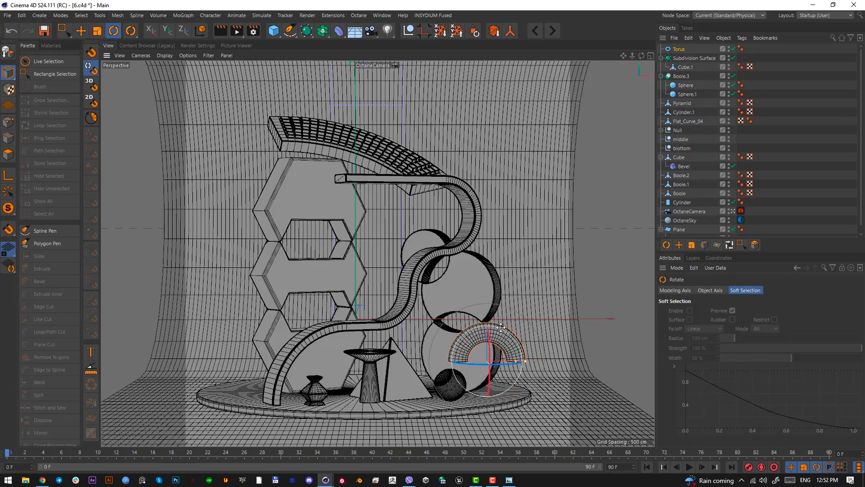
drag(500, 327, 473, 400)
Duplicate the half torus and rotate the copy upward so both halves complete the ring
ctrl+drag(681, 54, 676, 53)
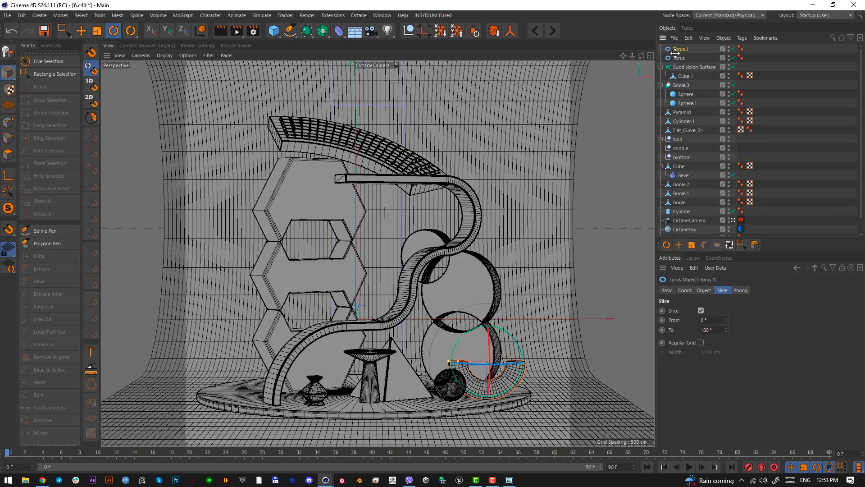
drag(443, 379, 431, 316)
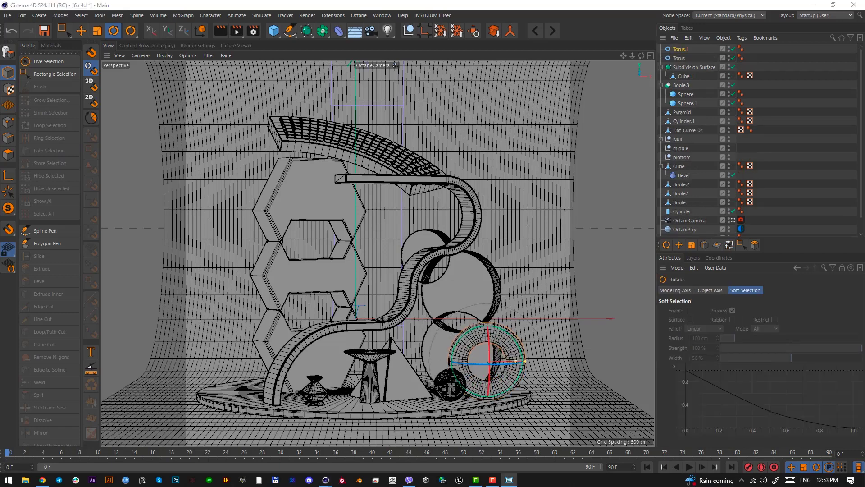
Enlarge the upper half torus's ring radius slightly and thicken its pipe radius to about 16.3 cm
click(680, 48)
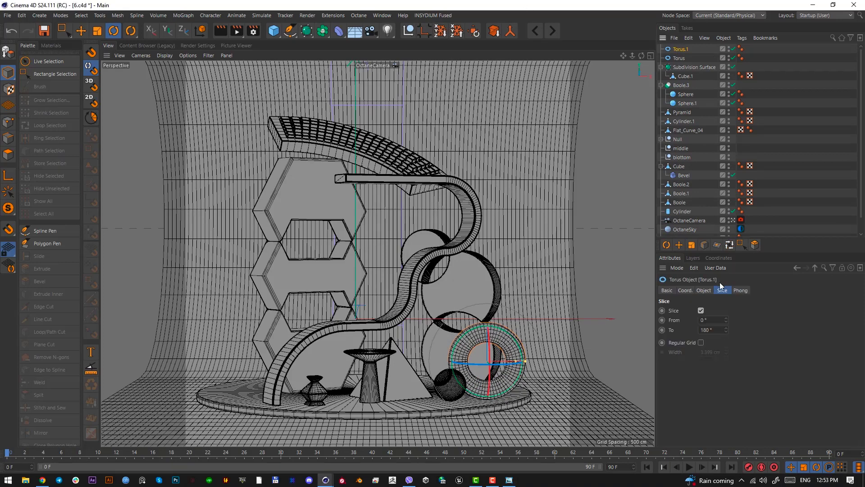
click(704, 290)
click(723, 312)
scroll(723, 312, up, 6)
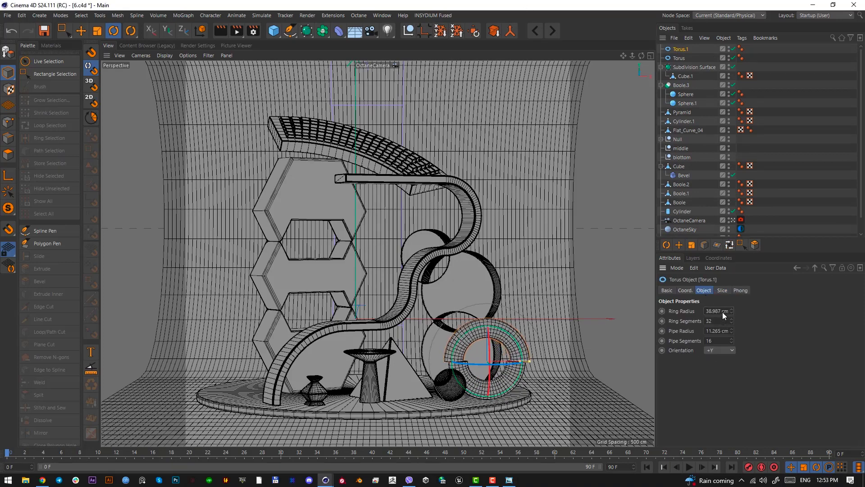
scroll(722, 320, down, 1)
scroll(718, 332, up, 5)
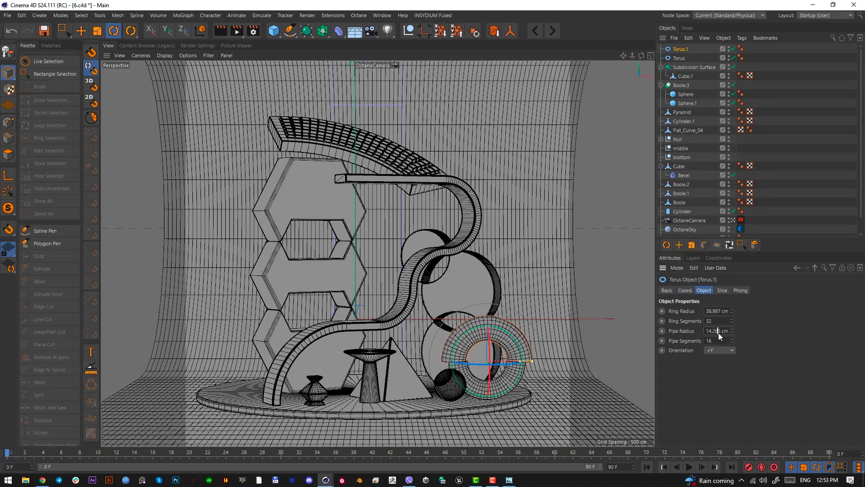
scroll(718, 309, down, 4)
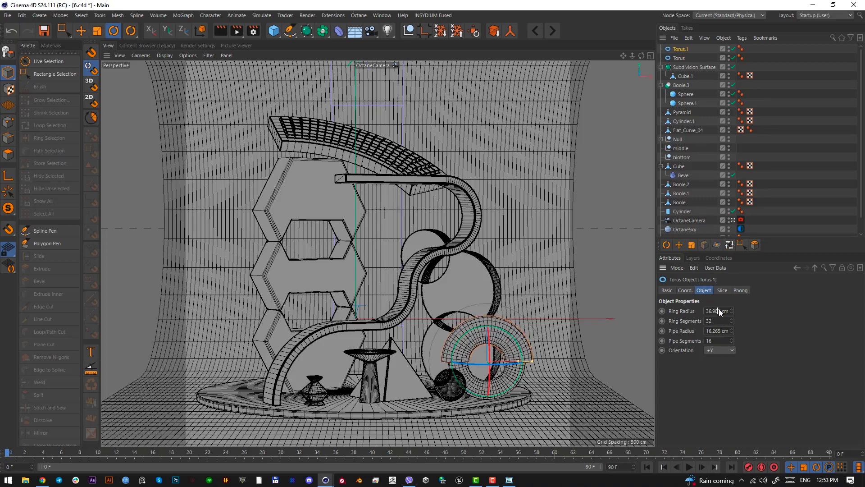
click(534, 395)
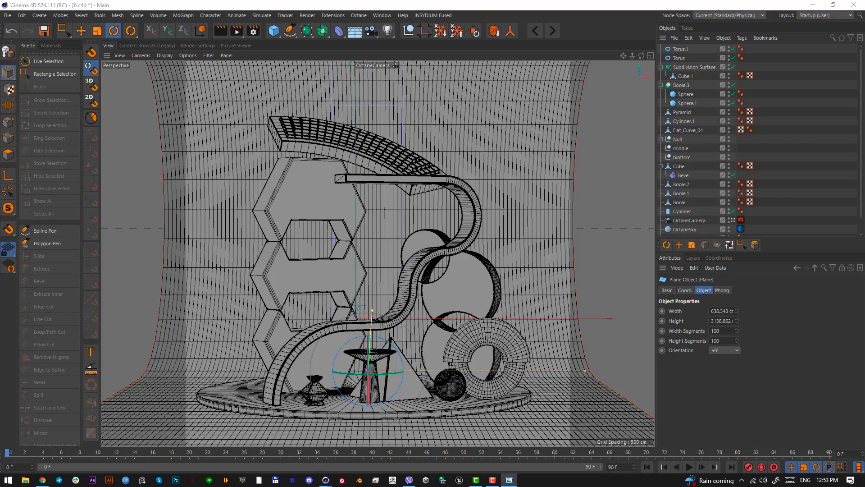
Add a cone and move it toward the front-right area of the podium
click(286, 33)
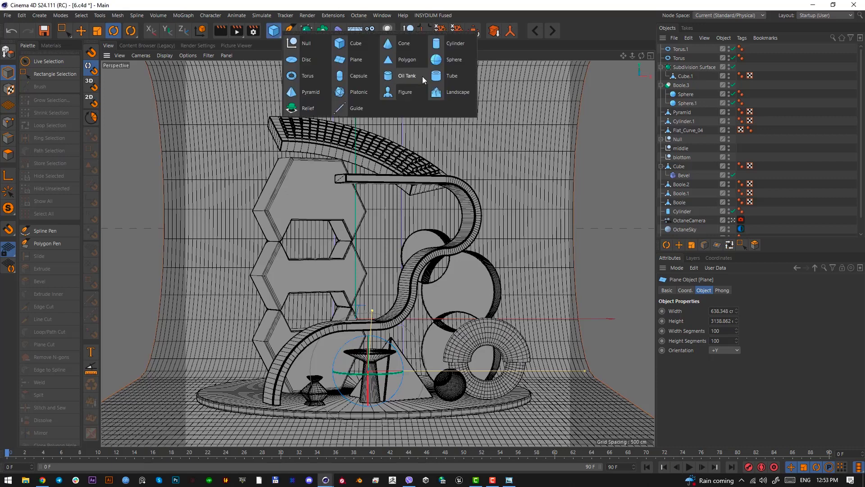
click(406, 58)
key(e)
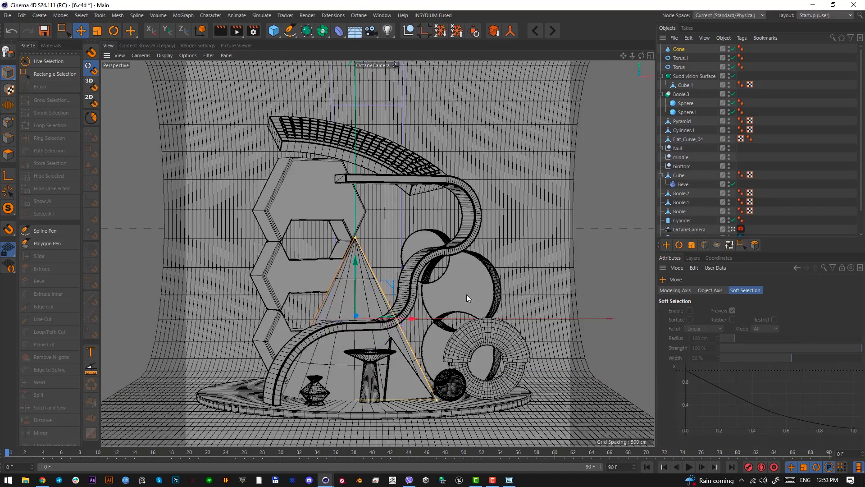
key(F2)
key(F1)
Scale the cone down to about 32.6 cm high and set it on the podium between the pedestal and the hollowed sphere
key(t)
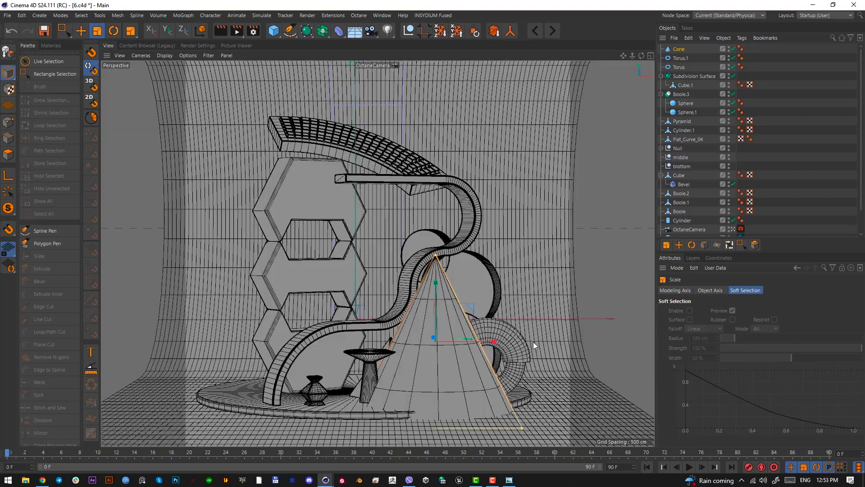
drag(534, 342, 231, 401)
key(e)
key(F2)
drag(466, 234, 481, 288)
key(F4)
key(F1)
key(F2)
key(F1)
drag(477, 255, 479, 247)
Set the cone to 25 height segments and 58 rotation segments
click(679, 50)
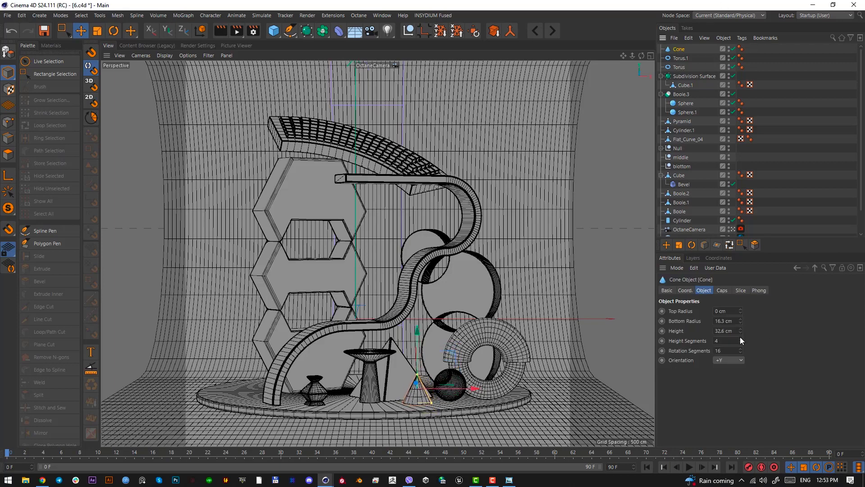
mouse_move(740, 340)
mouse_down()
mouse_move(740, 331)
mouse_move(743, 341)
mouse_up()
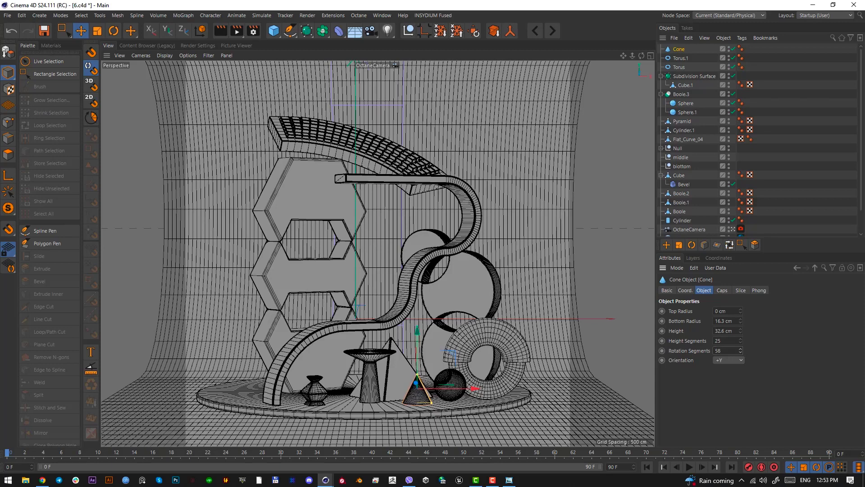
Add a cylinder at the cone's position and scale it down to a 10.5 cm radius and 42 cm height
click(283, 37)
click(451, 46)
key(F2)
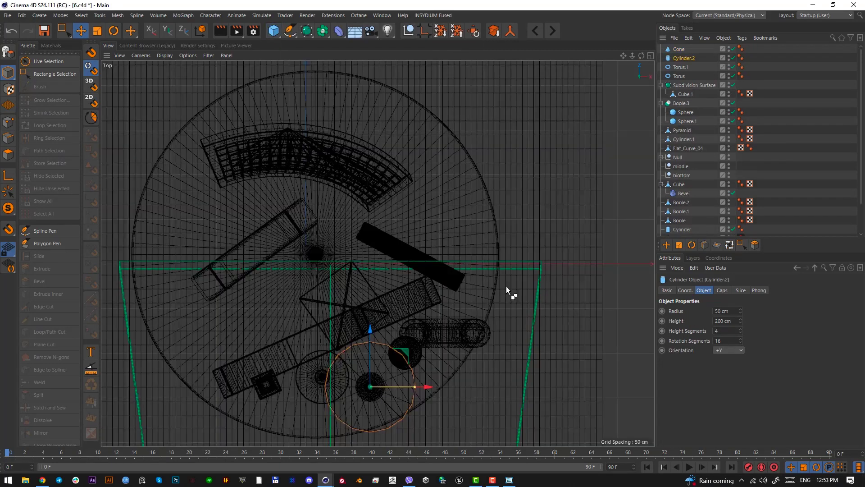
alt+middle_drag(427, 361, 421, 249)
alt+right_drag(422, 250, 491, 202)
key(t)
drag(489, 199, 351, 270)
Rotate the cylinder to lie on its side at an angle cutting into the cone, and inspect the overlap outside the Octane camera
key(e)
key(r)
drag(391, 341, 315, 295)
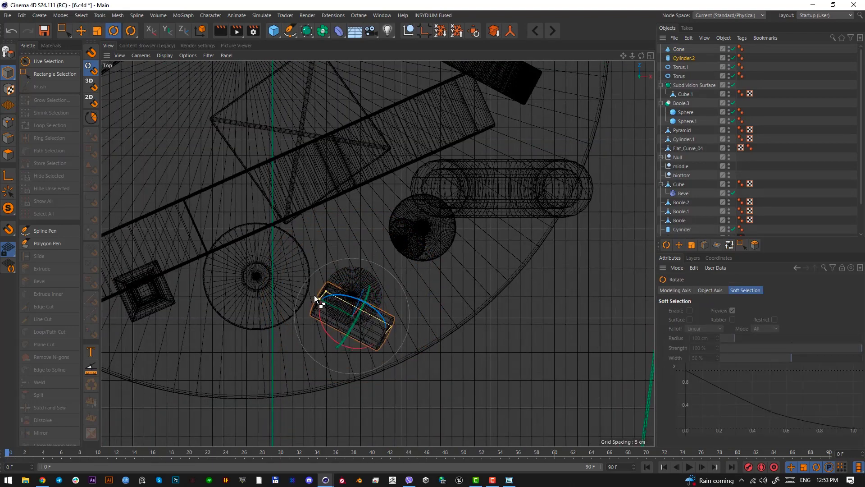
key(F1)
scroll(751, 165, down, 2)
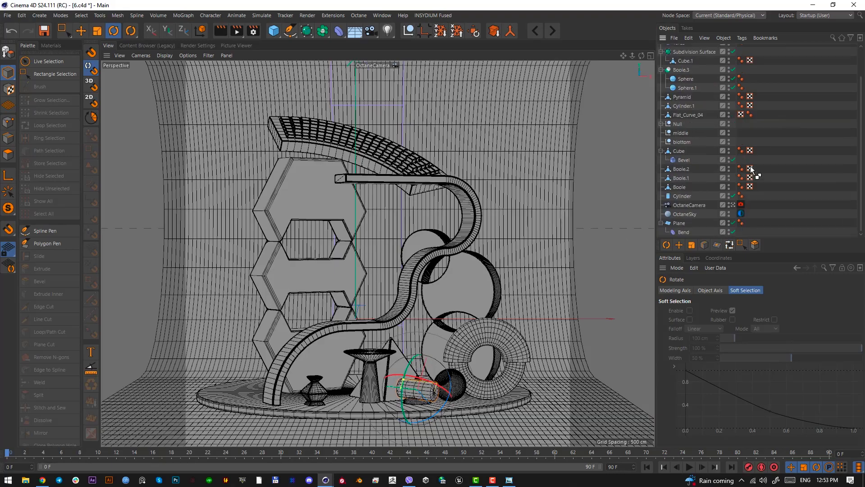
click(734, 205)
scroll(381, 371, up, 5)
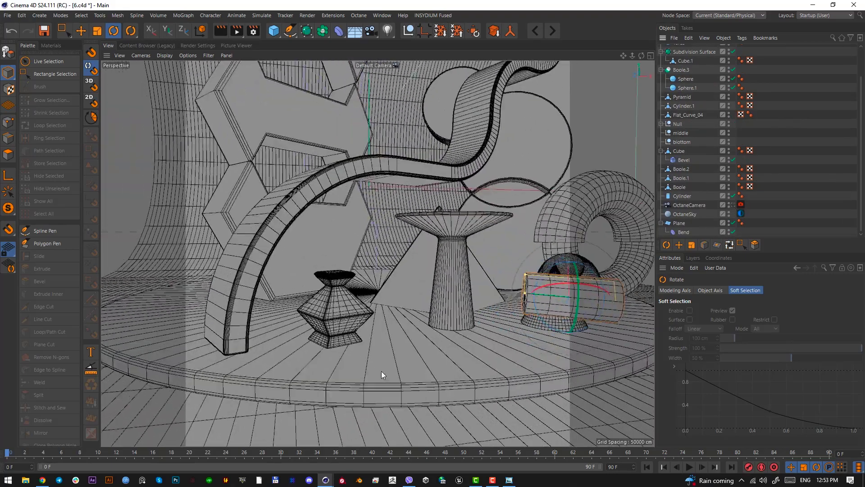
alt+drag(381, 371, 426, 324)
key(e)
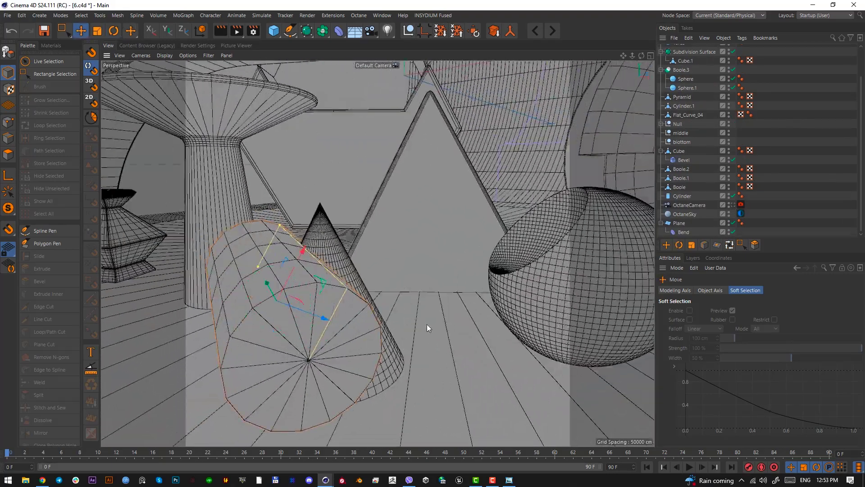
Set the cylinder cutter to 24 height segments and 66 rotation segments
scroll(283, 332, up, 5)
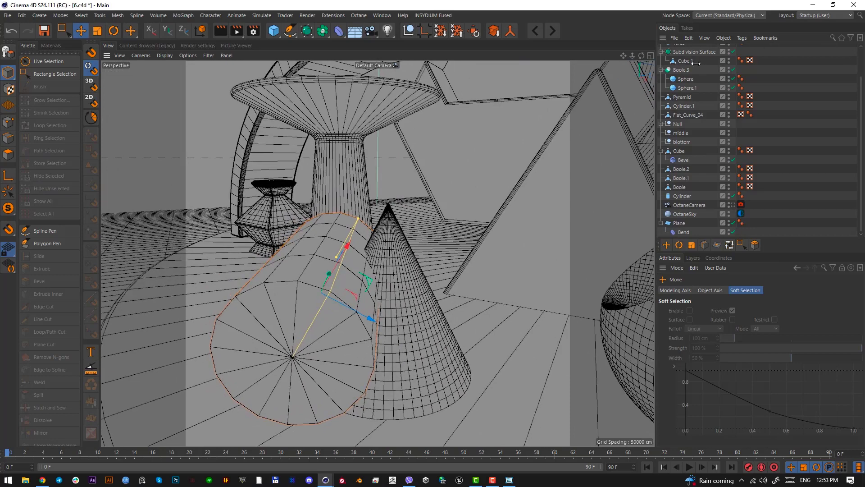
scroll(696, 63, up, 2)
click(683, 58)
drag(741, 334, 741, 316)
Subtract the cylinder from the cone with a Boole object
click(319, 31)
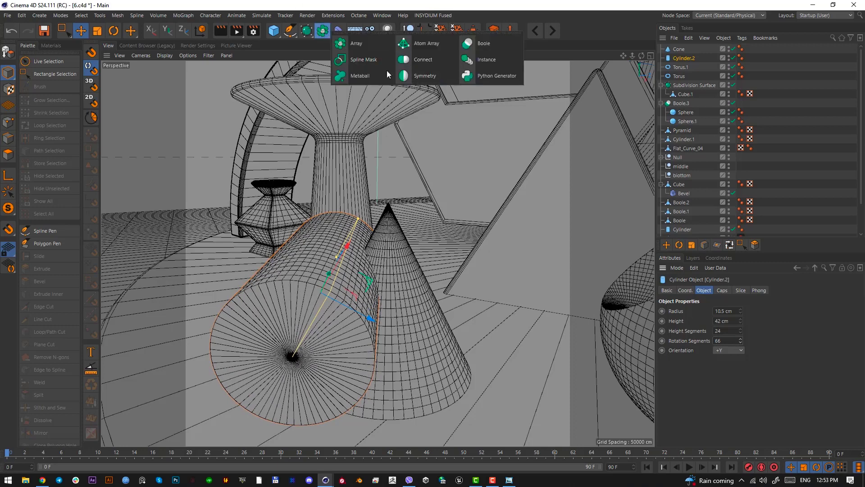
click(472, 45)
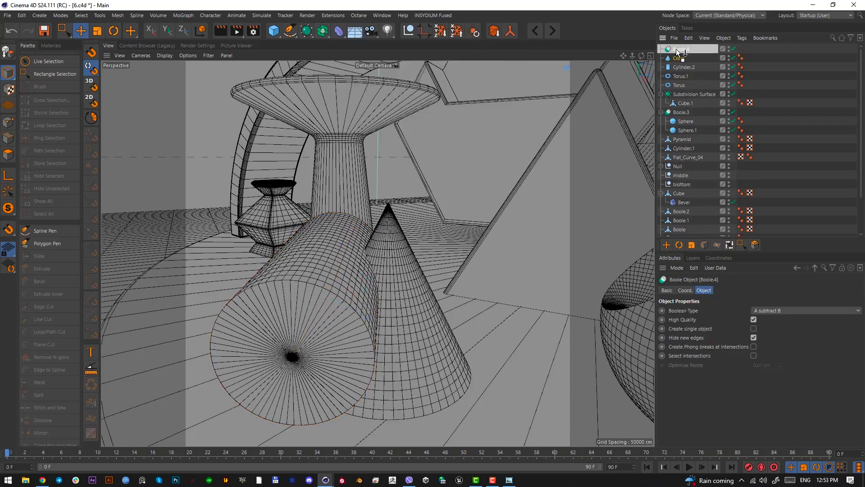
drag(676, 49, 681, 61)
alt+drag(336, 313, 450, 297)
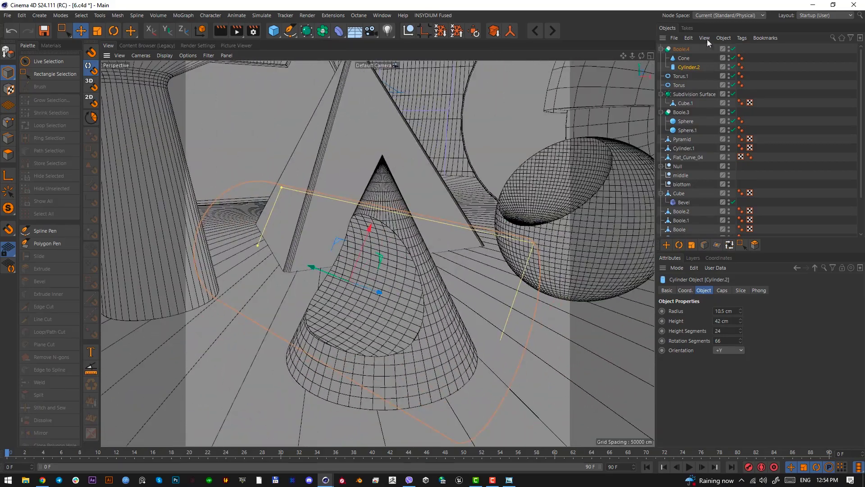
Bake the cone's Boole into a single editable polygon object outside its parent, and return to the Octane camera view
click(680, 49)
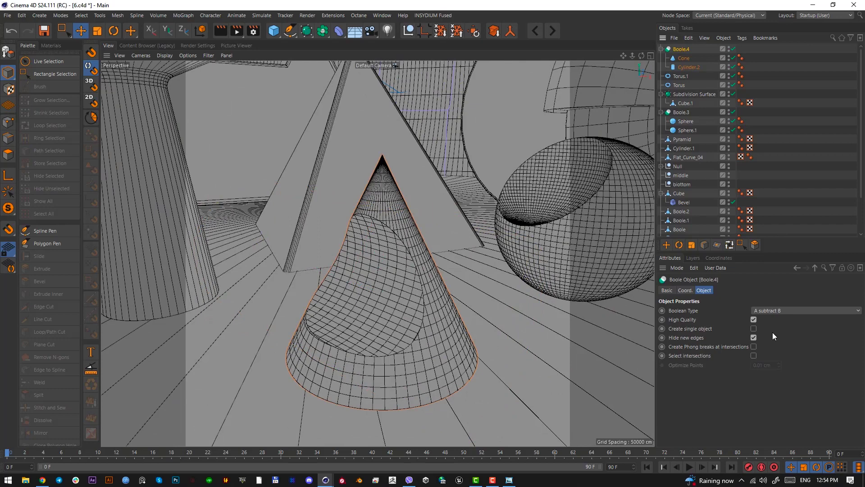
click(753, 328)
drag(778, 364, 780, 361)
key(c)
mouse_move(672, 48)
mouse_down()
mouse_move(678, 54)
mouse_move(683, 45)
mouse_up()
scroll(763, 177, down, 2)
click(733, 204)
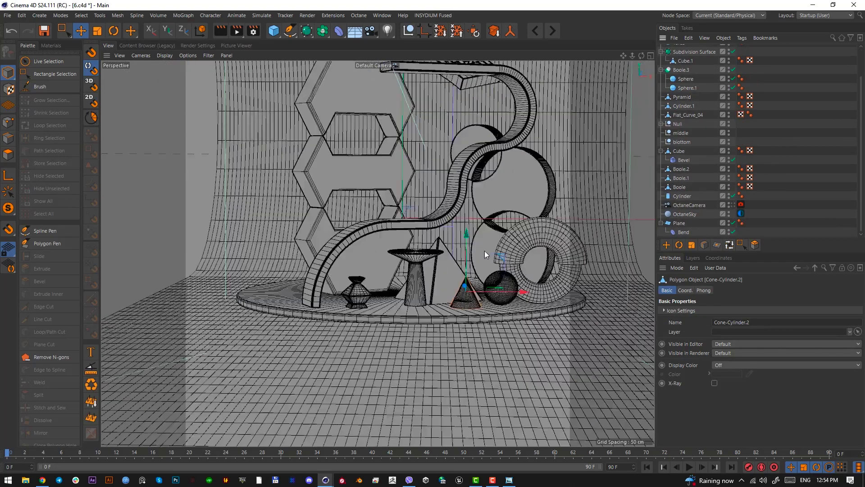
key(r)
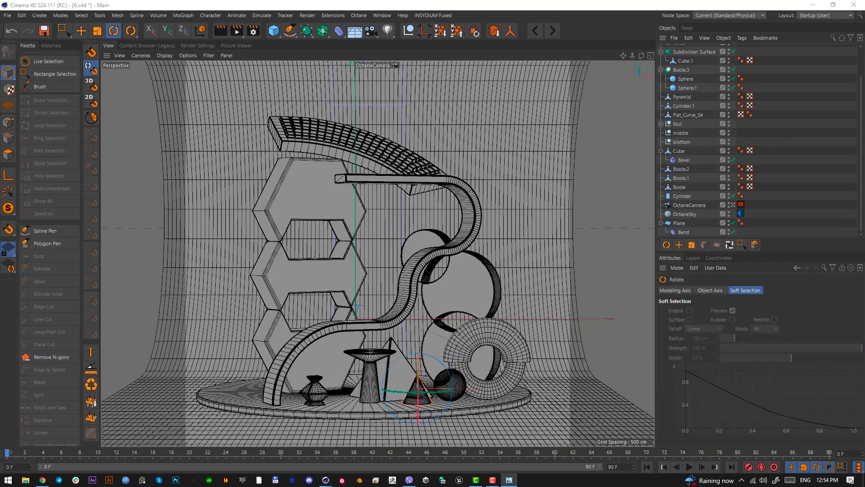
Bring up the reference image and examine the blocks standing on top of the pedestal
drag(0, 87, 369, 79)
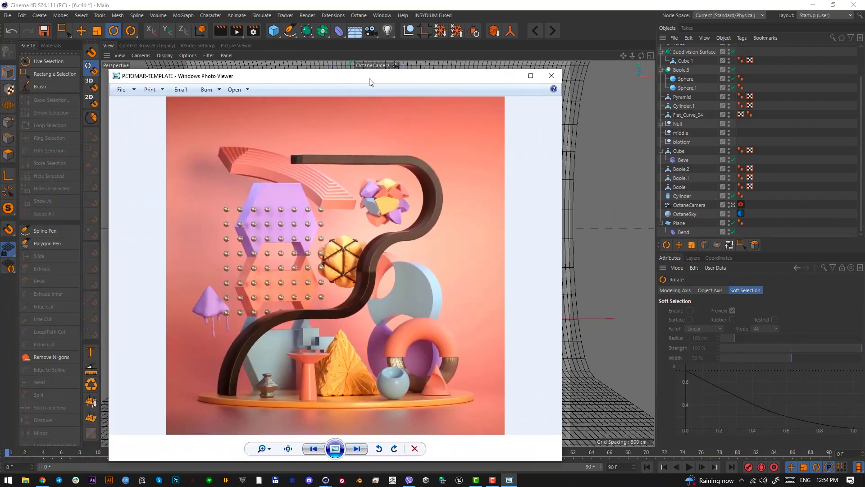
key(Print)
drag(302, 323, 340, 377)
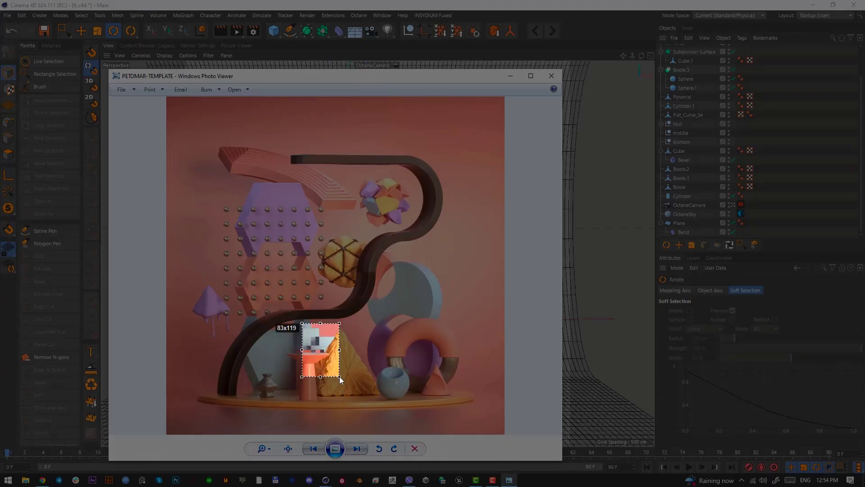
click(332, 386)
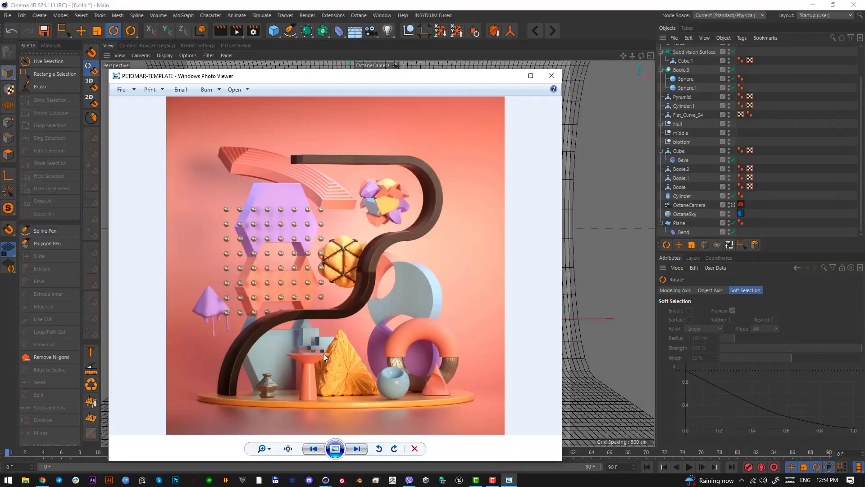
drag(455, 77, 0, 81)
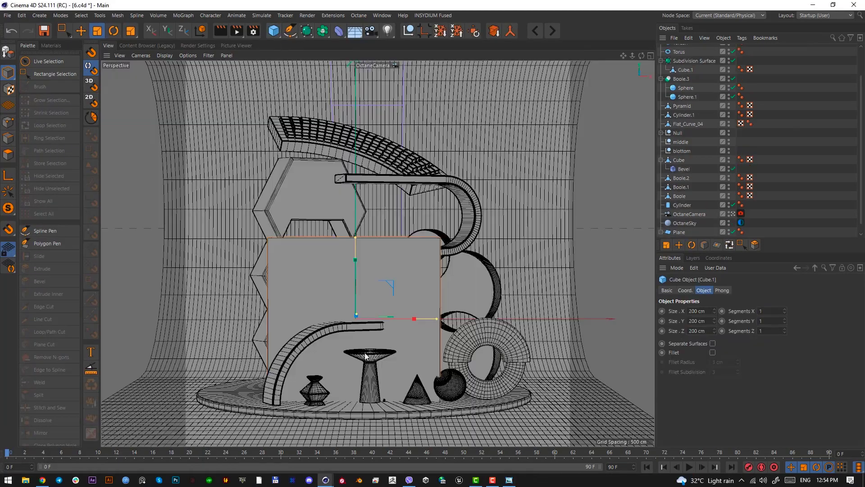
Leave the Octane camera and move the new cube to the side, clear of the podium and its objects
click(733, 214)
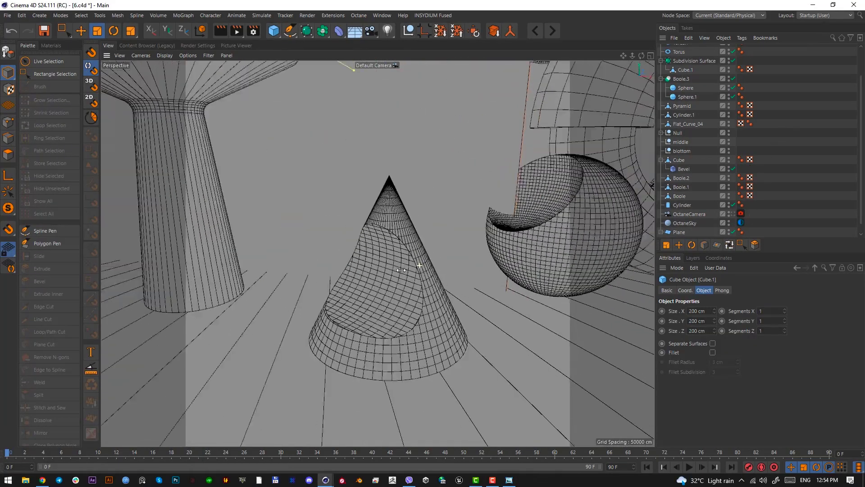
scroll(421, 266, down, 10)
alt+drag(421, 266, 597, 244)
key(e)
key(s)
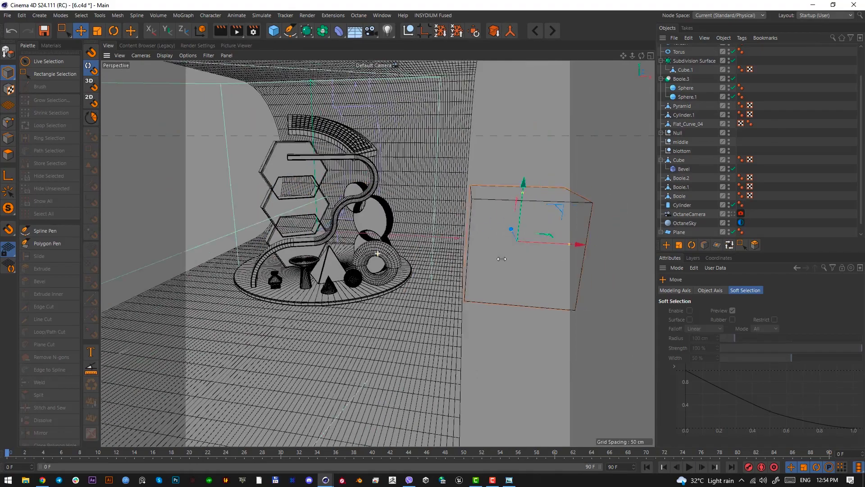
Scale the cube down to a small block and convert it to an editable polygon object
key(t)
drag(380, 247, 138, 330)
alt+middle_drag(422, 224, 379, 236)
scroll(350, 249, up, 1)
alt+drag(358, 249, 363, 242)
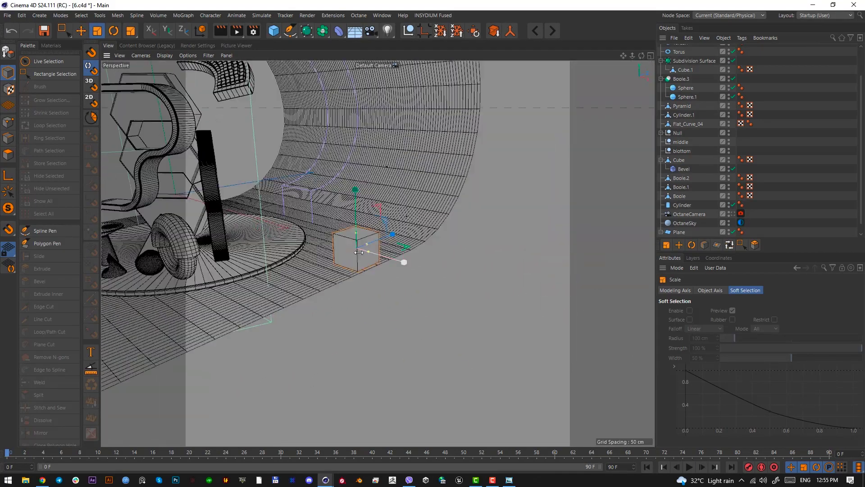
scroll(363, 242, up, 3)
key(c)
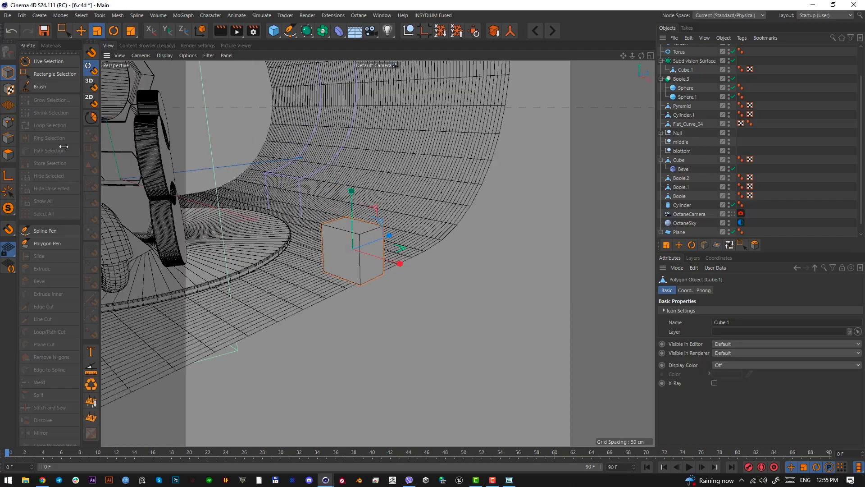
Select one side face of the cube and move it outward to lengthen the block
click(9, 155)
alt+middle_drag(347, 287, 333, 281)
alt+drag(332, 282, 438, 263)
click(353, 259)
key(r)
key(e)
alt+drag(346, 268, 353, 257)
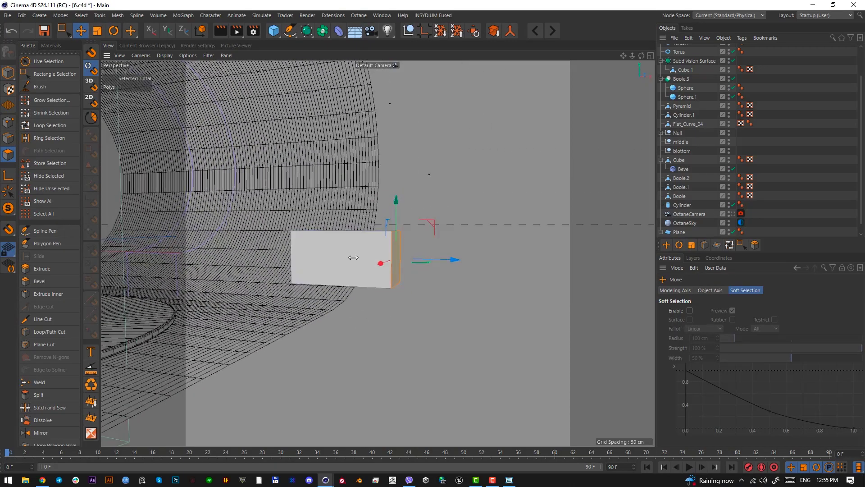
Select the block's bottom face and move it upward to make the block thinner
alt+middle_drag(353, 257, 379, 262)
alt+drag(380, 262, 376, 279)
click(377, 290)
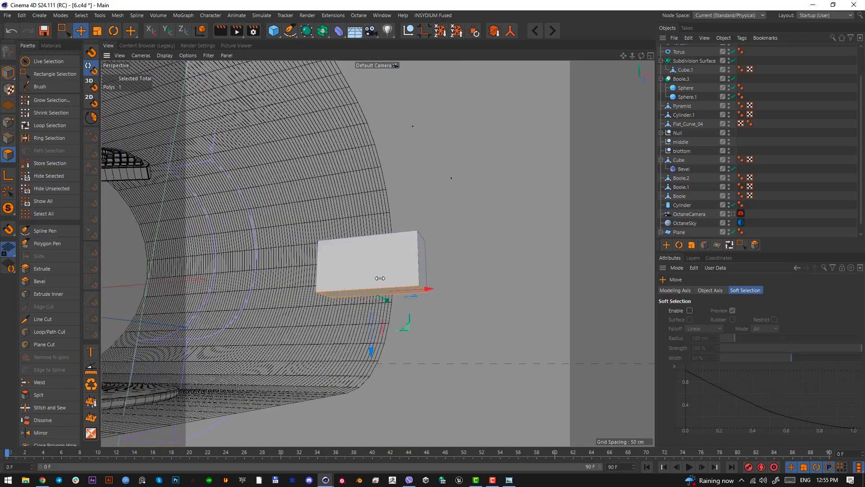
drag(371, 327, 375, 307)
alt+drag(367, 265, 365, 255)
Cut a loop around the block at about 53% and extrude one half of its underside downward about 28 cm
click(53, 332)
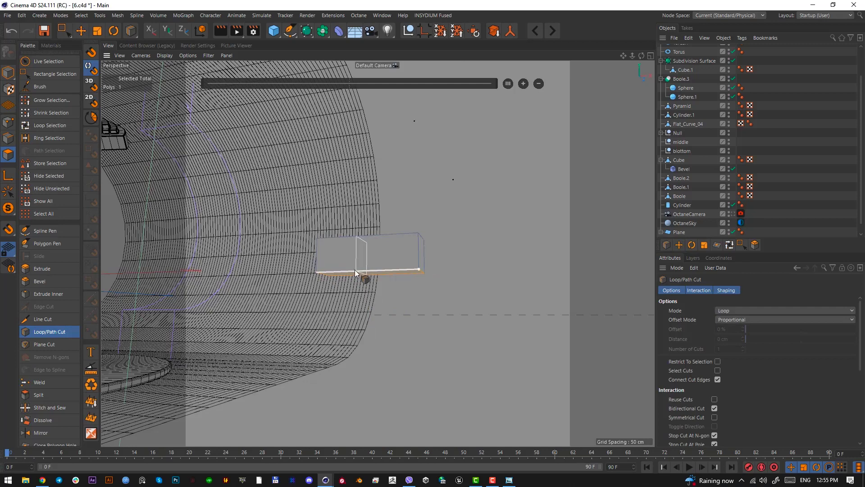
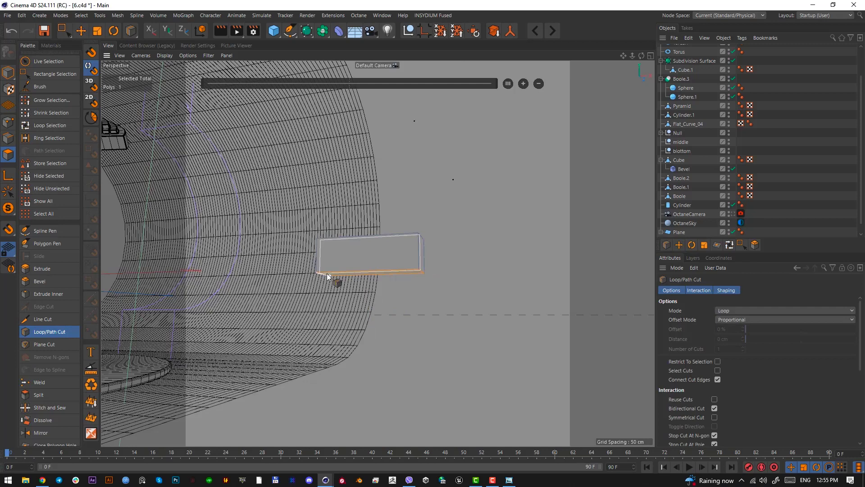
click(370, 270)
click(9, 153)
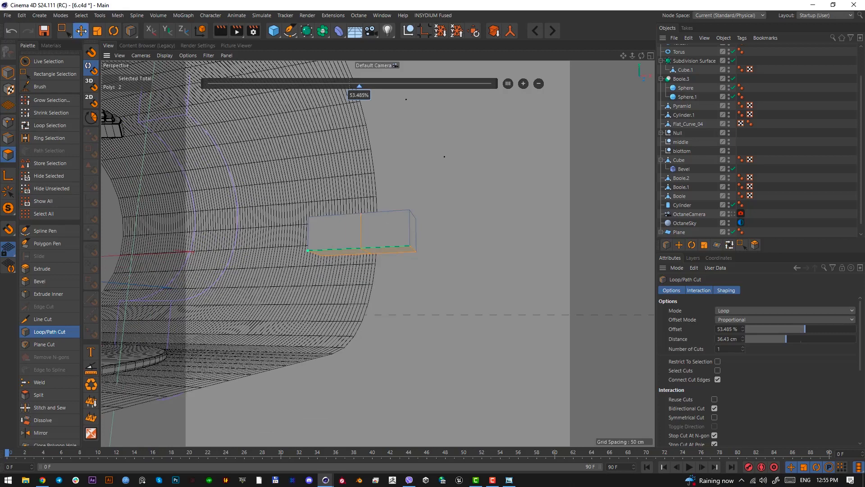
click(83, 31)
click(339, 253)
alt+drag(339, 253, 317, 249)
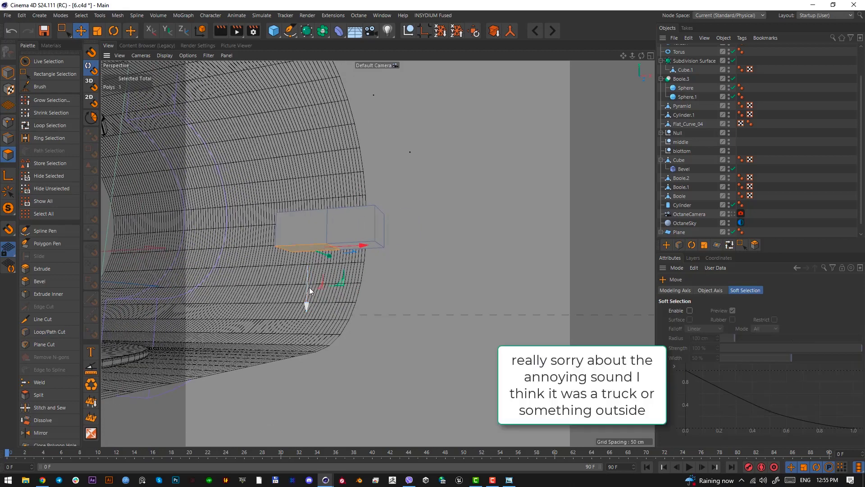
ctrl+drag(309, 287, 308, 329)
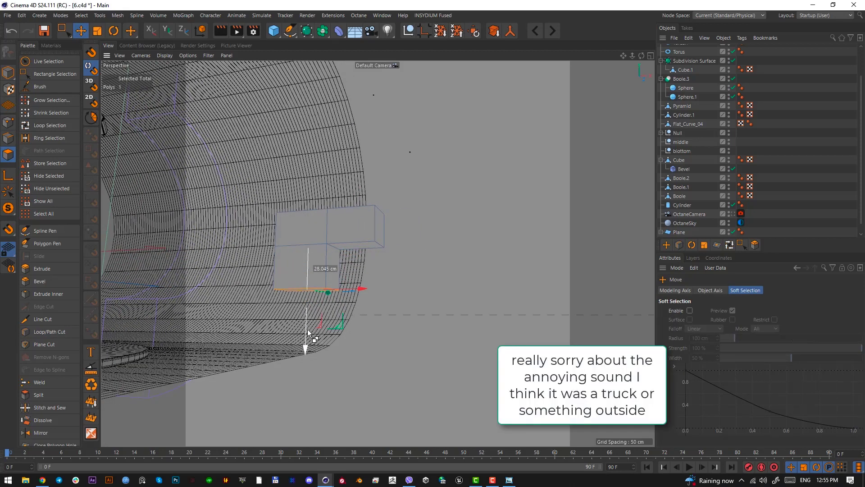
Split off the inner side face of the downward-extruded part and move the copy outward, away from the block
alt+middle_drag(326, 232, 274, 239)
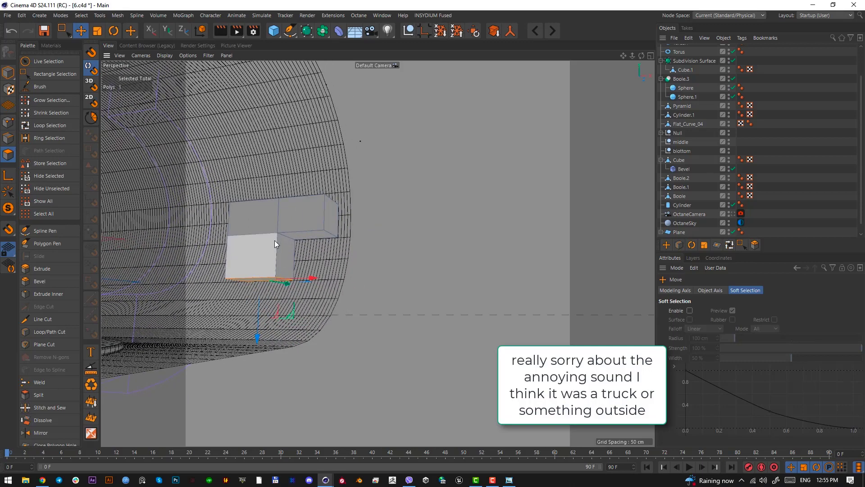
alt+drag(275, 244, 293, 264)
click(286, 270)
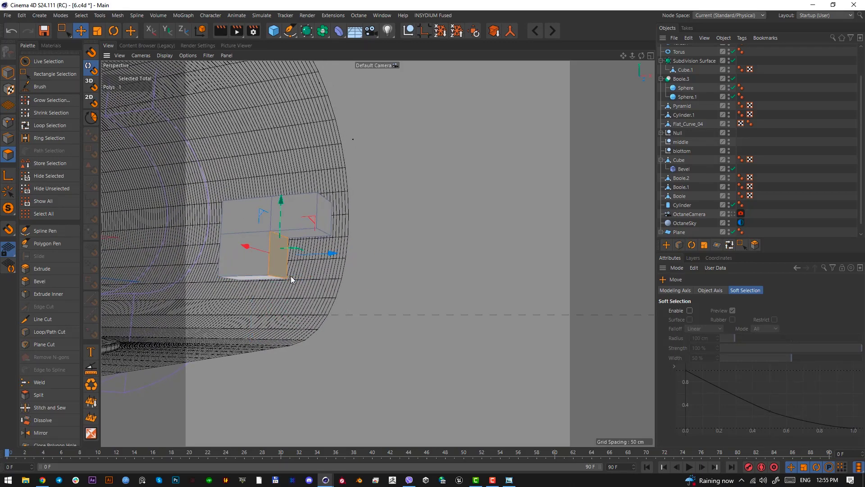
right_click(291, 281)
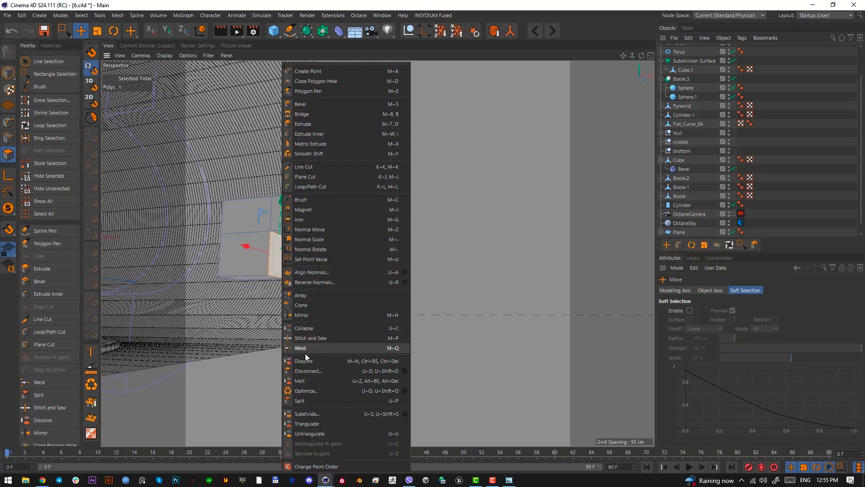
click(320, 402)
drag(323, 255, 366, 260)
Extrude the split-off face about 49.8 cm into a second block and extrude its bottom face downward about 9.6 cm
alt+drag(320, 223, 372, 292)
key(d)
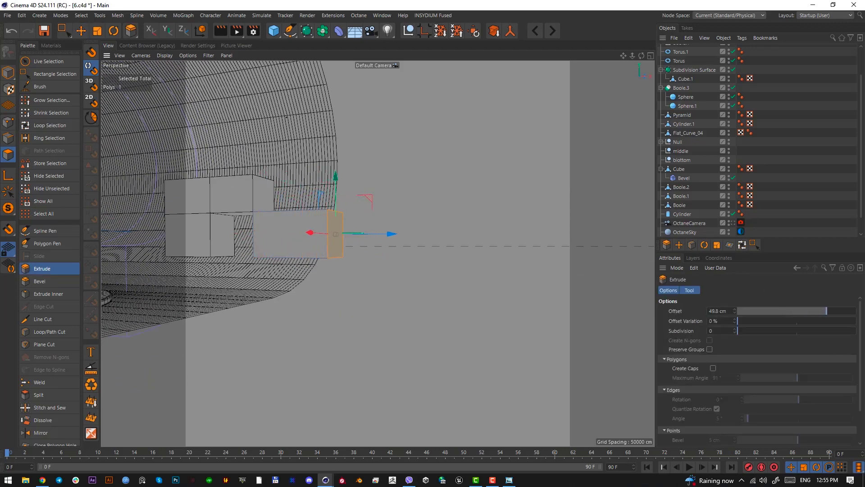
alt+drag(232, 247, 264, 303)
alt+drag(360, 232, 301, 284)
drag(301, 284, 313, 284)
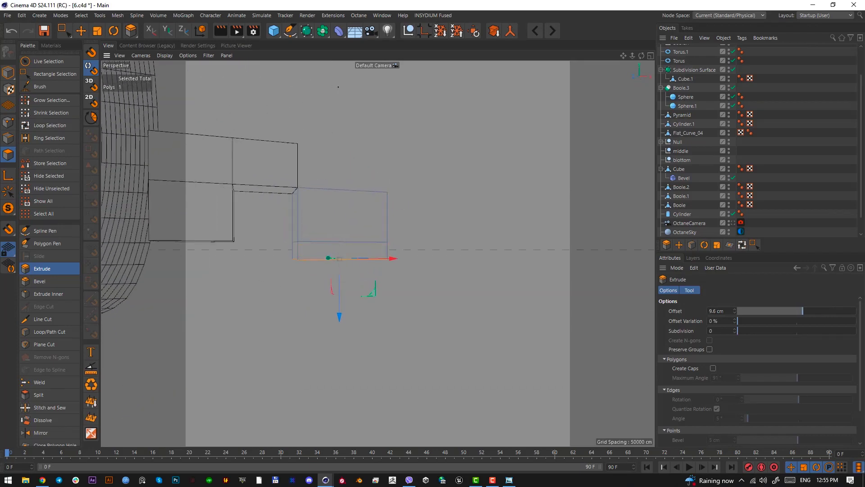
drag(373, 291, 371, 290)
Cut a loop around the second block at about 73% and extrude the larger part of its underside downward into a leg
alt+middle_drag(321, 297, 288, 277)
click(57, 331)
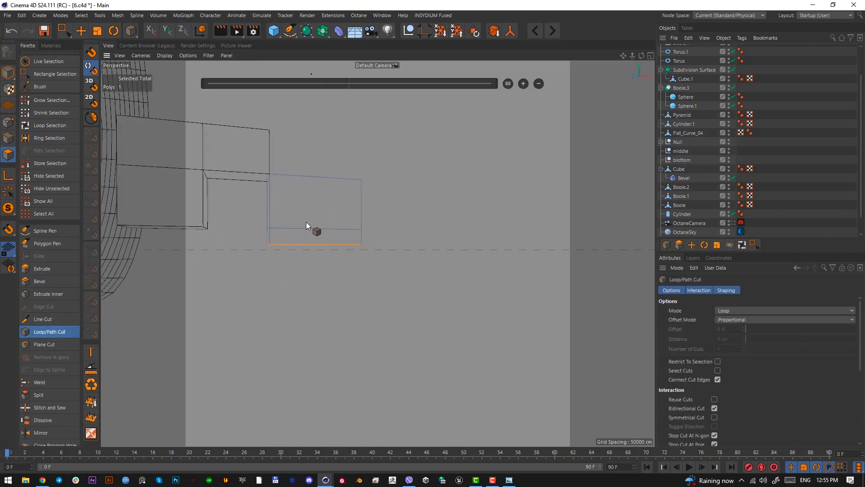
click(296, 243)
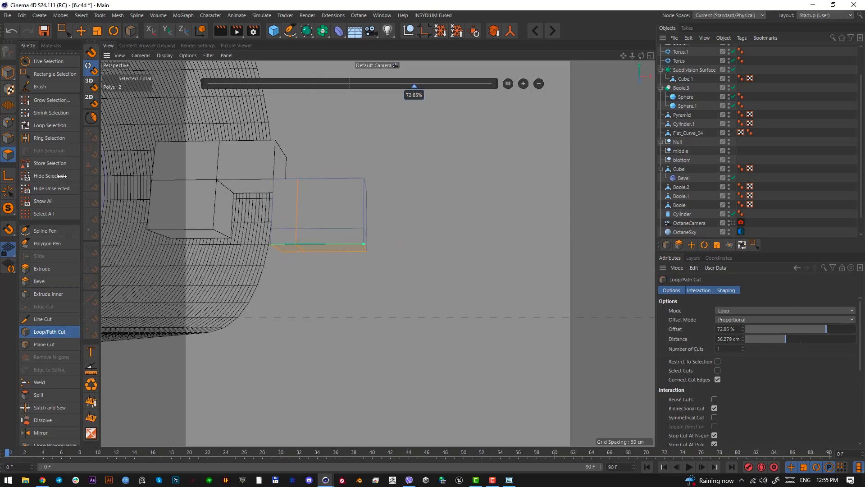
key(e)
click(325, 245)
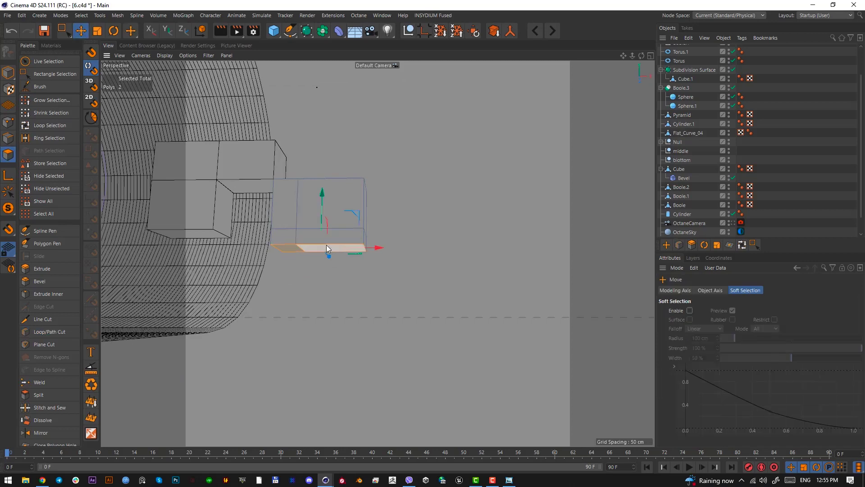
ctrl+drag(332, 296, 331, 365)
Select the second block's three stacked outer side faces, and move the leg's bottom face downward to lengthen the leg
alt+drag(324, 260, 207, 255)
mouse_move(276, 253)
alt+mouse_down()
mouse_move(242, 261)
mouse_move(339, 251)
mouse_move(257, 251)
mouse_move(275, 266)
alt+mouse_up()
click(301, 286)
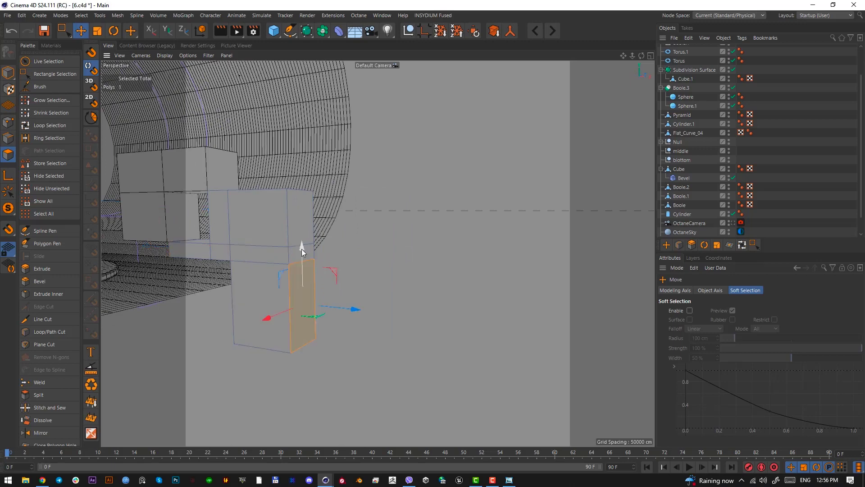
shift+click(298, 220)
shift+click(296, 253)
alt+drag(330, 270, 324, 197)
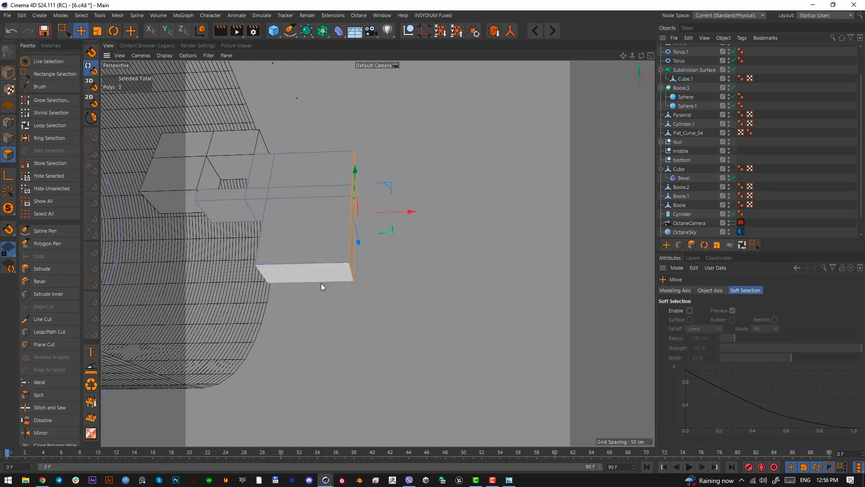
click(318, 274)
drag(299, 327, 295, 389)
alt+drag(323, 253, 333, 270)
Return to object editing, select both block objects and merge them into a single polygon object
click(7, 73)
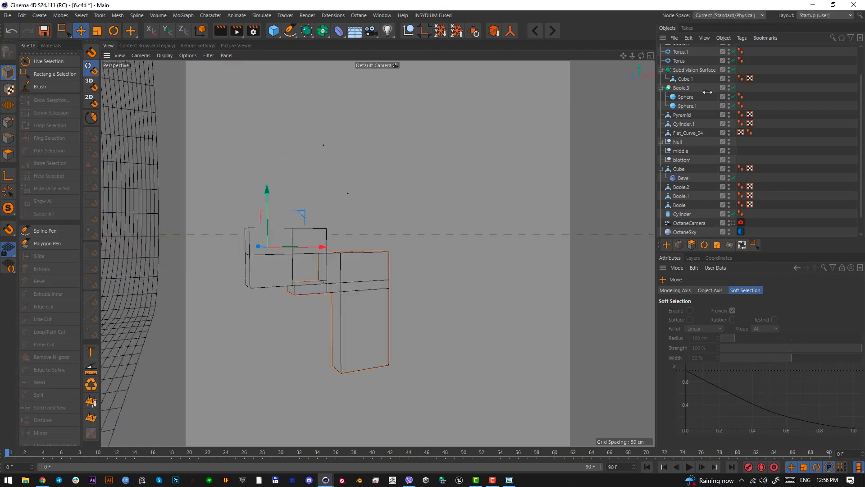
scroll(689, 85, up, 2)
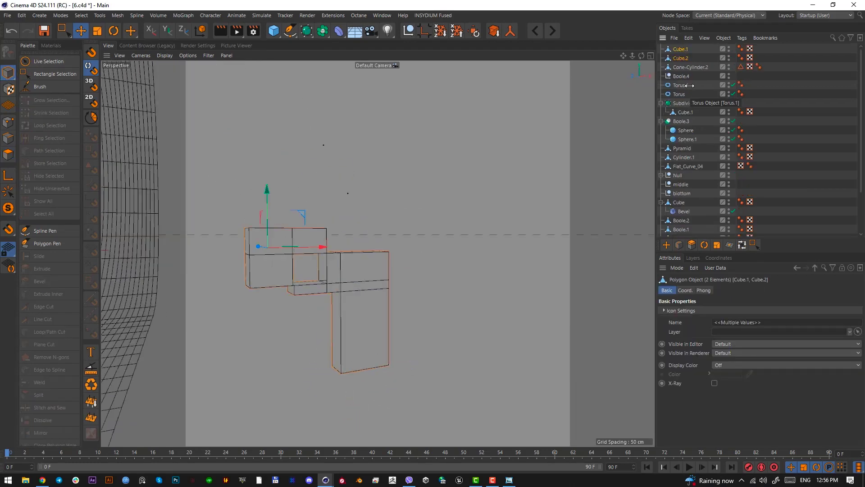
click(512, 31)
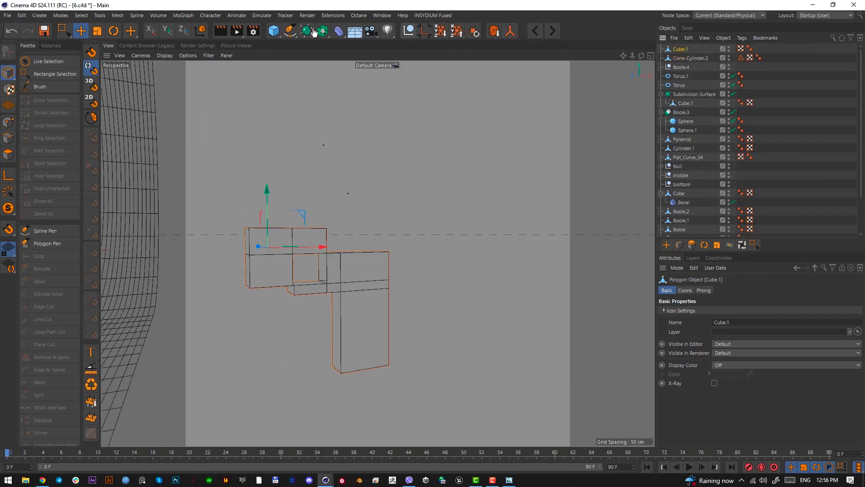
Add a Bevel deformer as a child of the merged blocks and increase its subdivision
click(339, 31)
shift+click(467, 157)
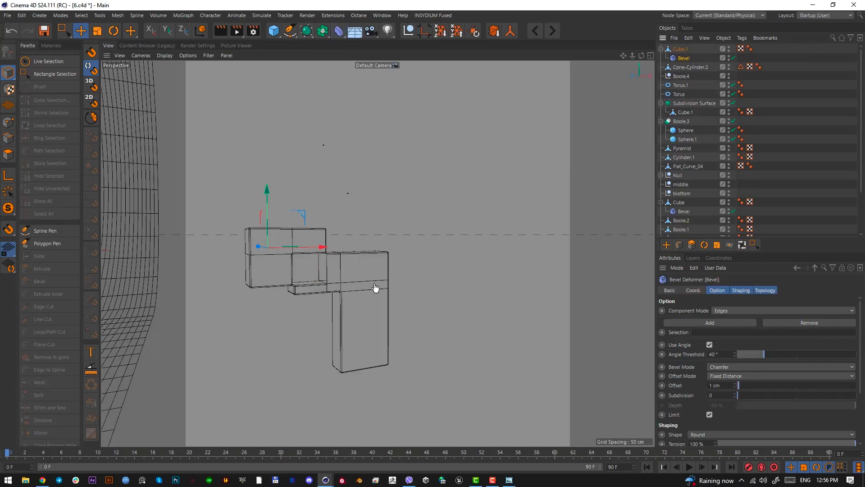
click(736, 393)
mouse_move(367, 287)
alt+mouse_down()
mouse_move(400, 283)
mouse_move(368, 285)
alt+mouse_up()
Select the merged blocks and move them back over the podium scene
click(677, 49)
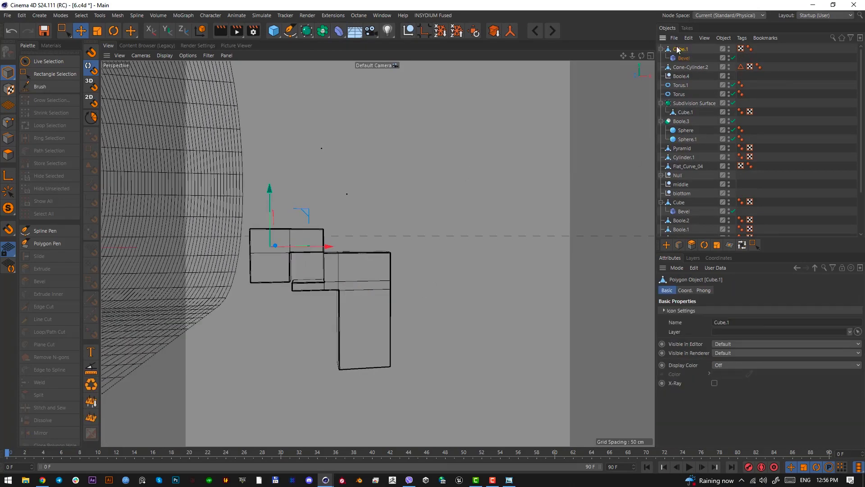
scroll(734, 203, down, 3)
click(734, 205)
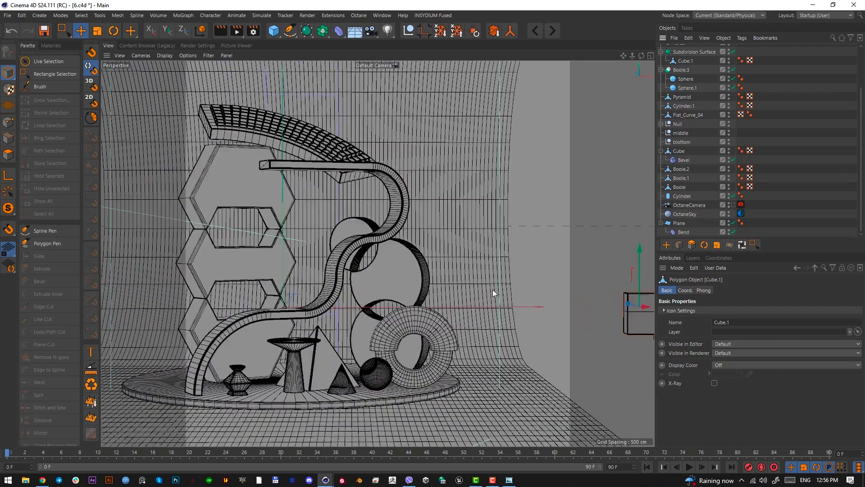
drag(436, 292, 159, 295)
Rotate the merged blocks in the top view and position them behind the curved ribbon on the podium
key(F2)
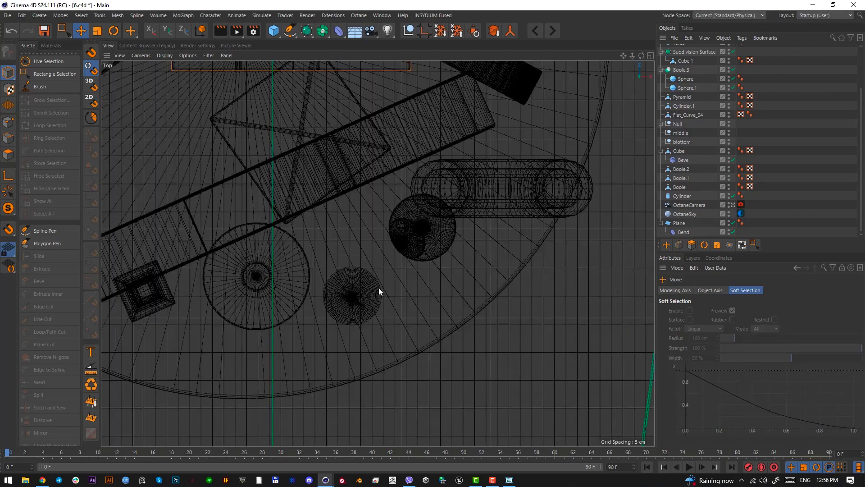
scroll(379, 287, down, 10)
key(r)
drag(354, 259, 358, 238)
key(e)
drag(378, 251, 357, 270)
key(F1)
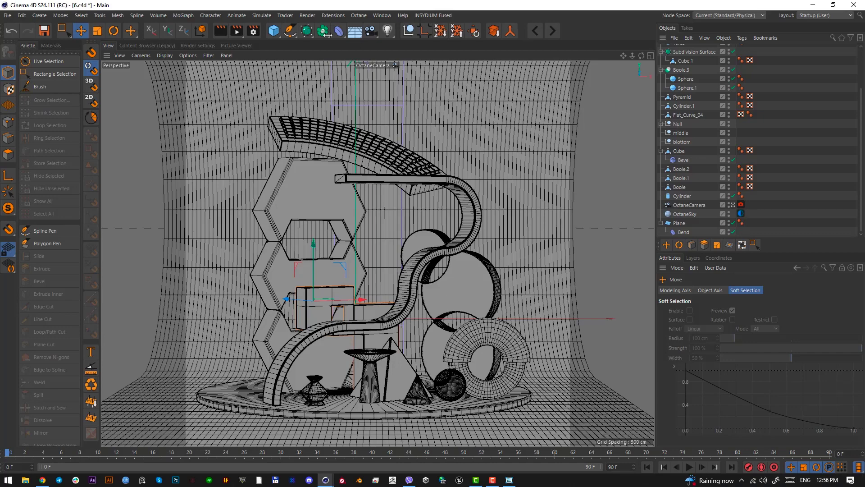
Add a sphere, move it into the podium area in the top view and scale it down
drag(275, 31, 456, 61)
key(F2)
drag(443, 293, 473, 202)
key(F1)
key(t)
drag(473, 212, 390, 221)
Place the sphere between the hexagon panels and the curved ribbon, and shrink it to a radius of about 22.6 cm
key(F2)
key(e)
click(429, 329)
key(F1)
key(t)
drag(450, 306, 415, 311)
key(e)
drag(390, 234, 388, 230)
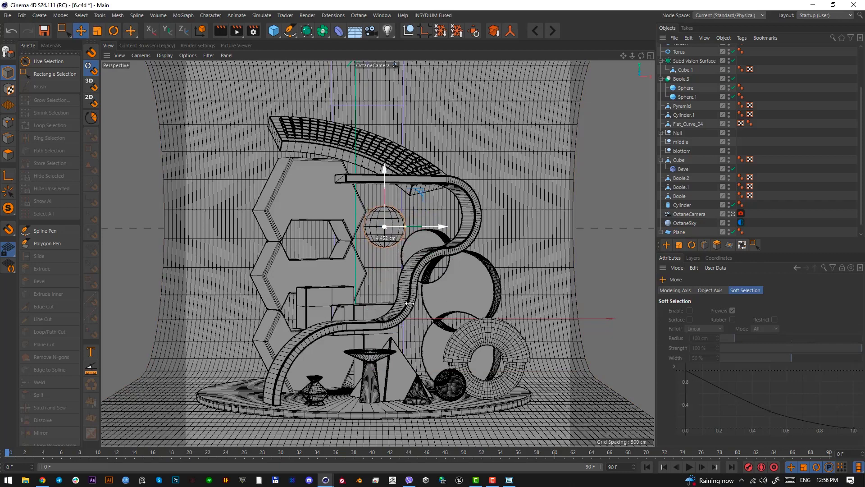
key(t)
drag(392, 306, 370, 307)
Set the new sphere's segments to 41 and convert it to an editable polygon object
scroll(679, 66, up, 3)
click(681, 49)
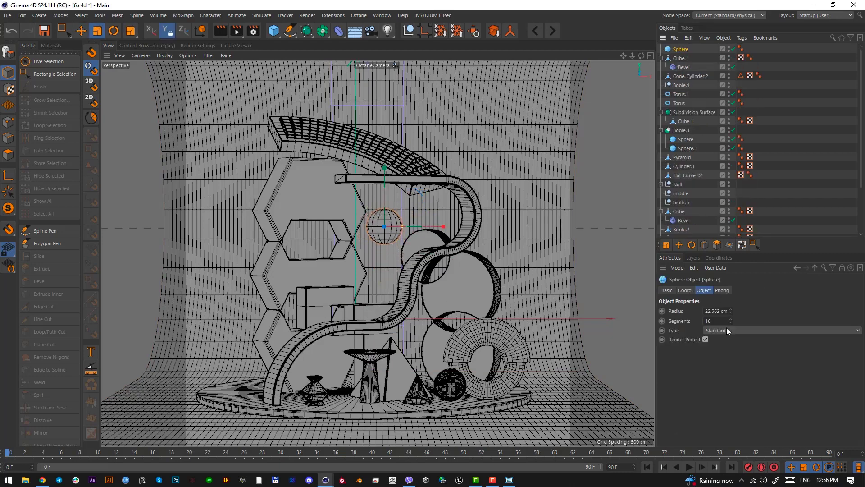
drag(731, 320, 731, 311)
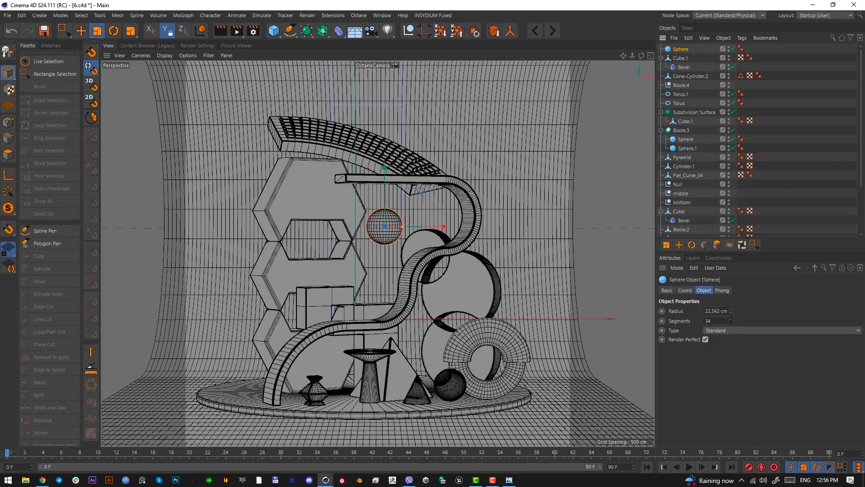
drag(732, 320, 732, 316)
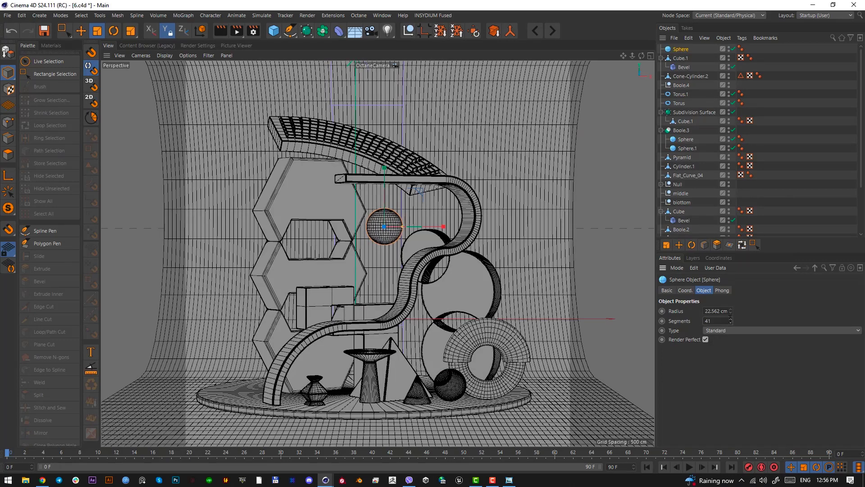
key(c)
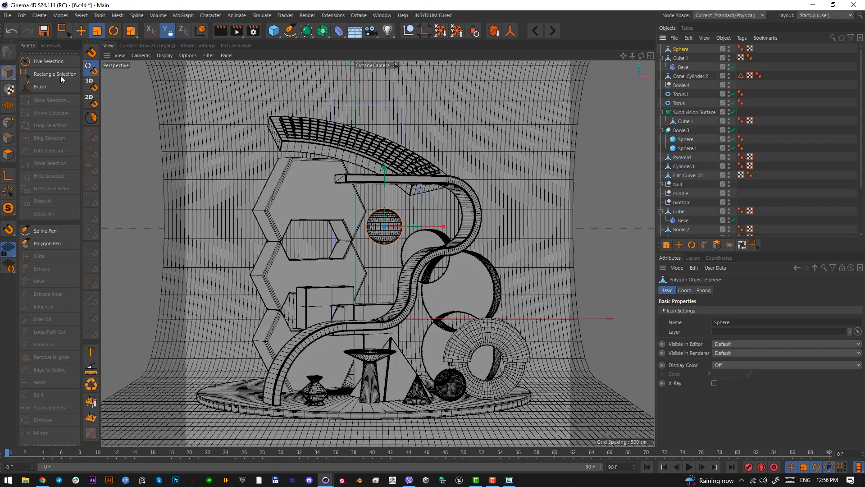
Select alternating horizontal polygon loops around the sphere from its lower to its upper part
click(8, 155)
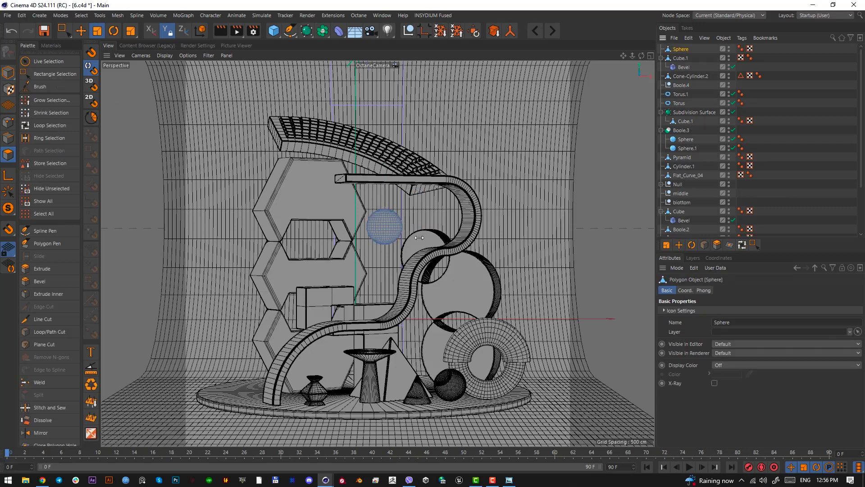
key(u)
key(l)
click(392, 237)
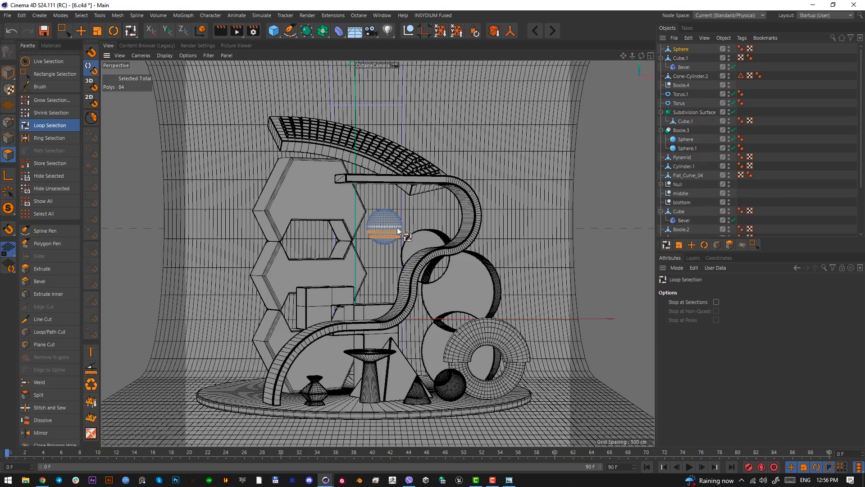
shift+click(397, 229)
shift+click(398, 221)
shift+click(396, 217)
Try to extrude the sphere's selected polygon loops inward, and undo the extrusion
key(d)
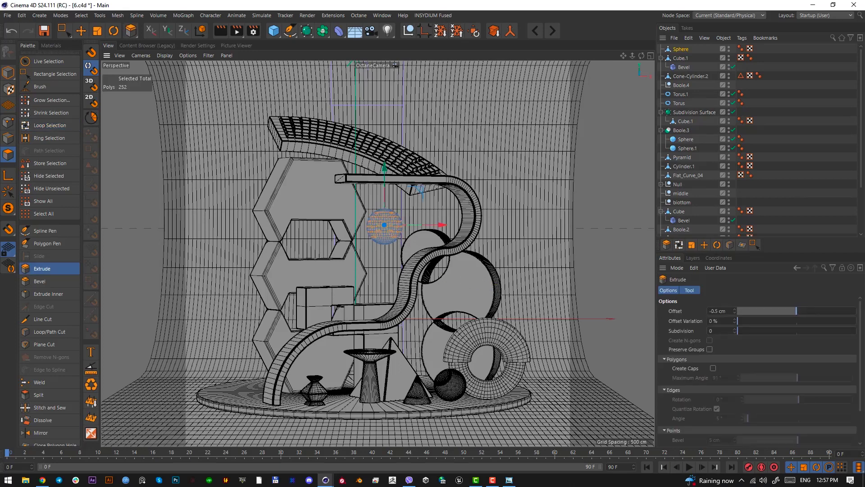
drag(402, 217, 388, 216)
key(ctrl+z)
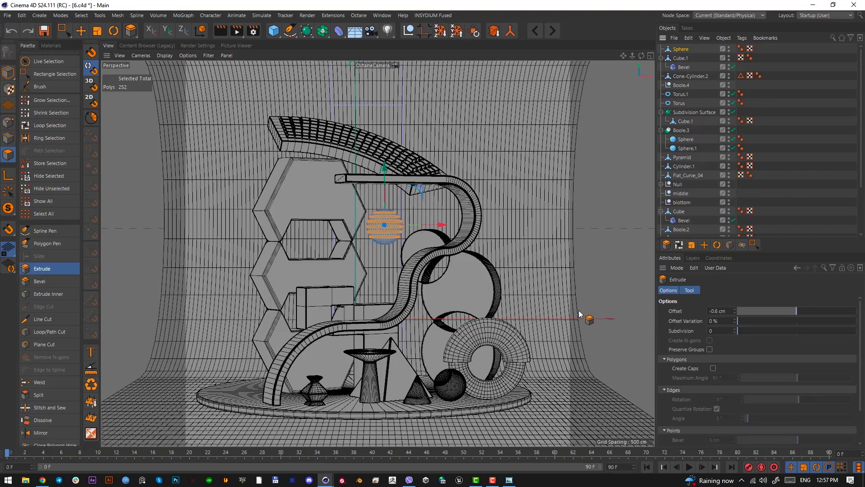
Extrude the sphere's selected polygon loops inward by about 0.19 cm with Preserve Groups enabled
click(711, 352)
drag(448, 285, 451, 285)
scroll(762, 178, down, 4)
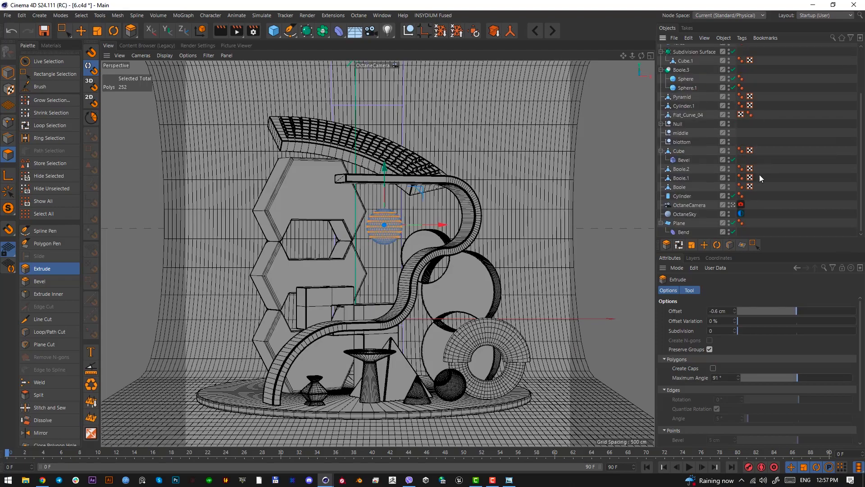
click(741, 205)
key(o)
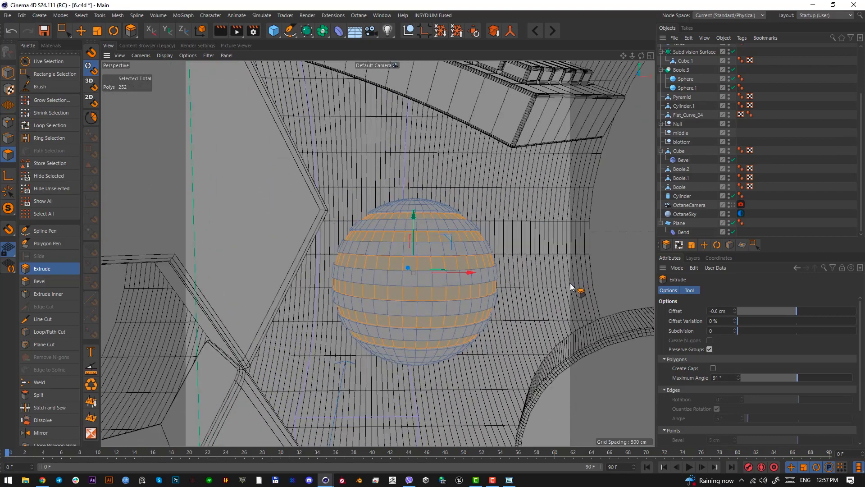
scroll(570, 283, up, 3)
drag(566, 283, 574, 251)
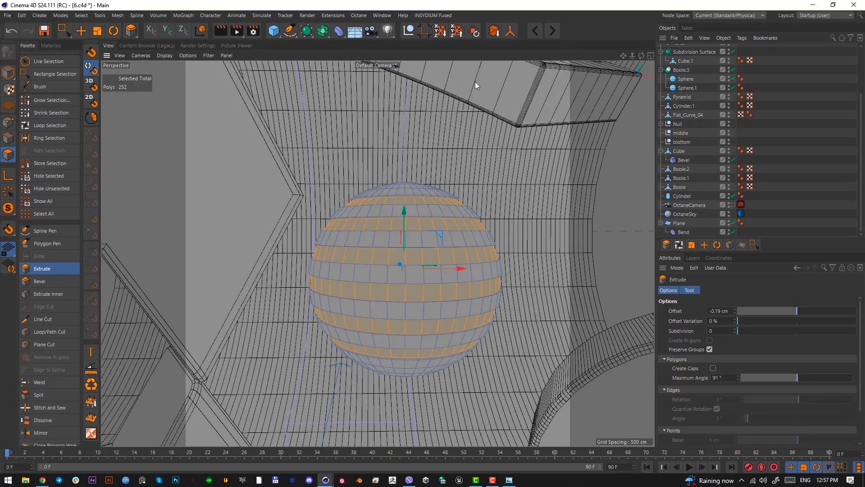
Put the grooved sphere inside a Subdivision Surface and return to the Octane camera view
alt+click(310, 33)
alt+drag(415, 241, 422, 277)
click(736, 214)
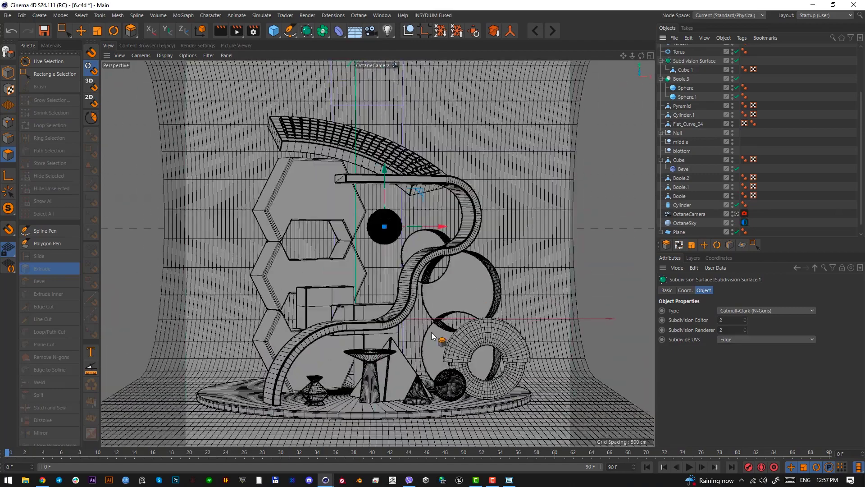
Try to scale the subdivided sphere in Model mode, and undo the stretched scaling
click(9, 78)
click(79, 35)
key(F2)
key(r)
key(t)
drag(401, 320, 280, 328)
key(F1)
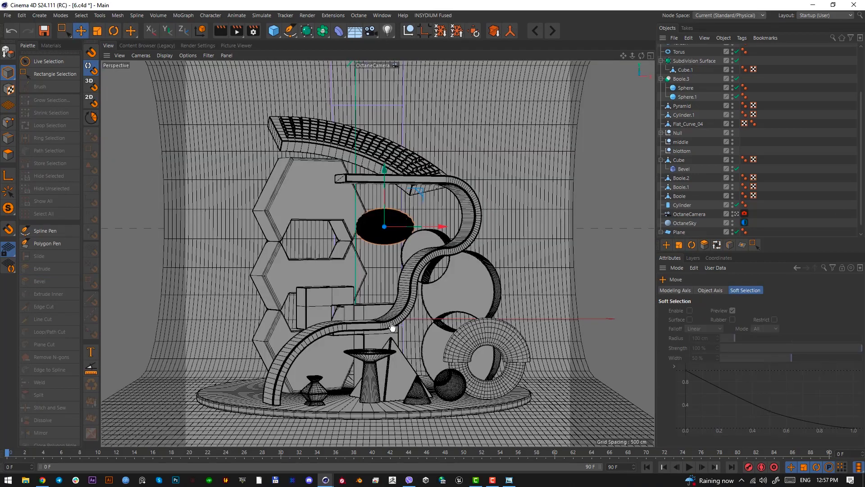
key(e)
key(t)
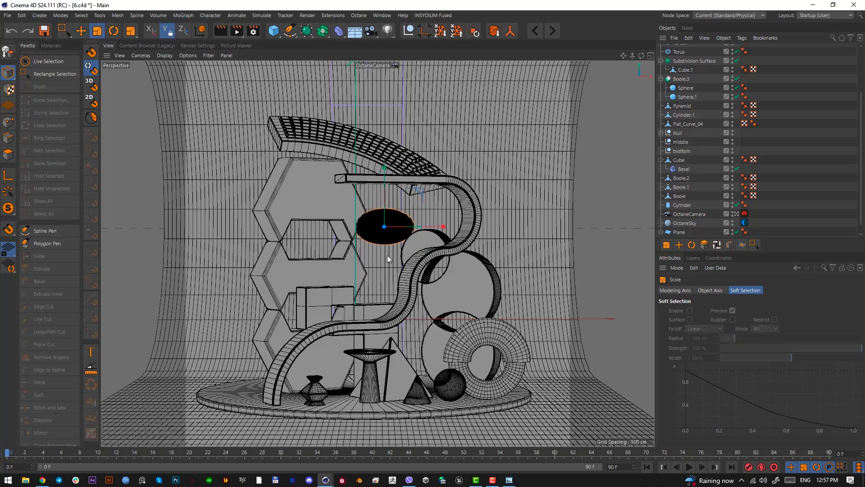
key(ctrl+z)
drag(444, 226, 482, 227)
key(ctrl+z)
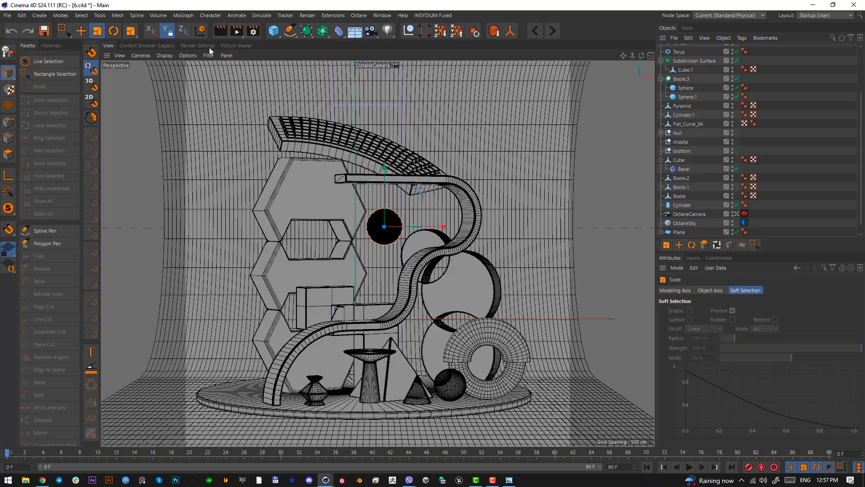
Enlarge the grooved sphere uniformly and move it next to the uppermost disc beside the curved ribbon
drag(366, 359, 621, 316)
key(e)
drag(476, 311, 426, 306)
key(F2)
key(F1)
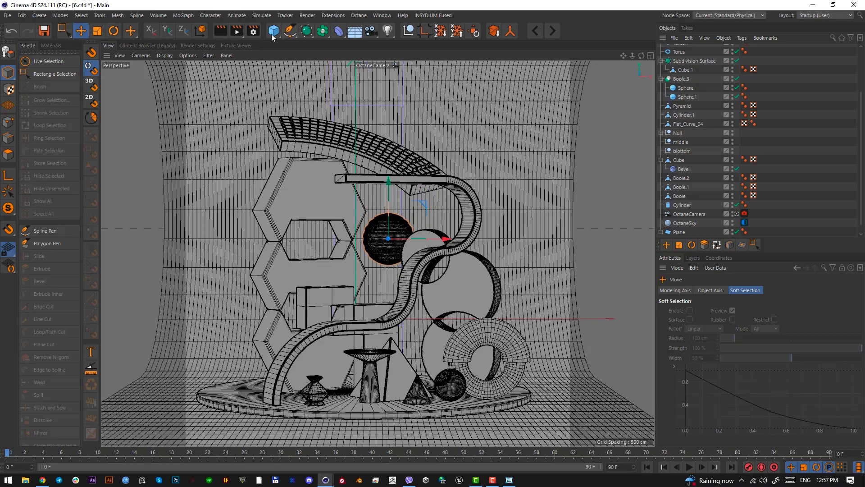
Add a new sphere primitive to the scene
drag(272, 35, 452, 64)
key(t)
drag(471, 214, 472, 189)
key(ctrl+z)
key(e)
drag(484, 230, 305, 170)
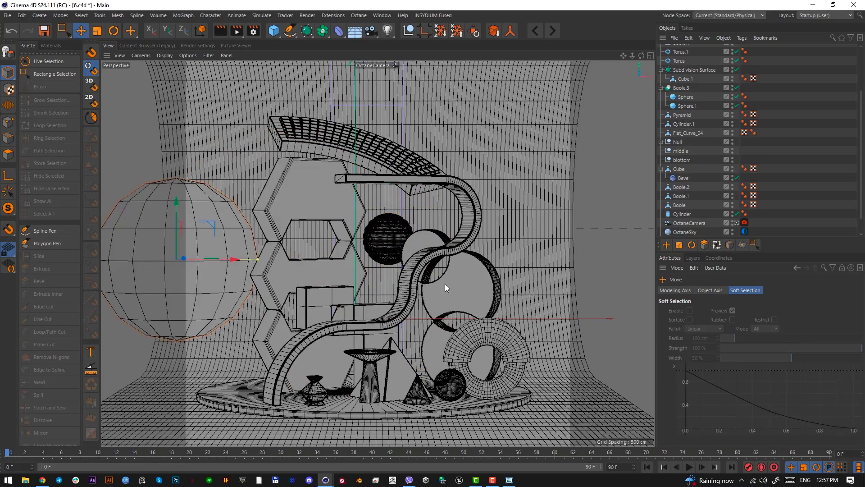
key(ctrl+z)
Shrink the new sphere to a radius of about 4 cm in front of the upper hexagon and set its segments to 40
key(t)
drag(340, 294, 220, 324)
key(F2)
key(e)
key(F1)
key(t)
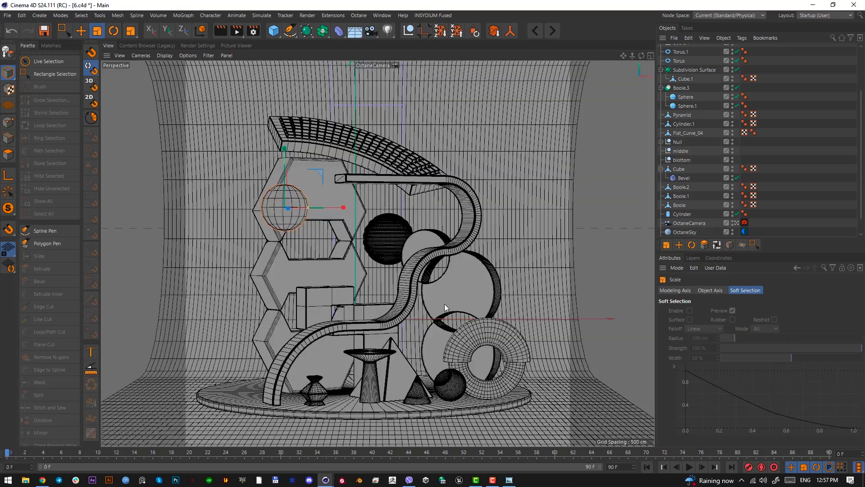
drag(444, 304, 109, 347)
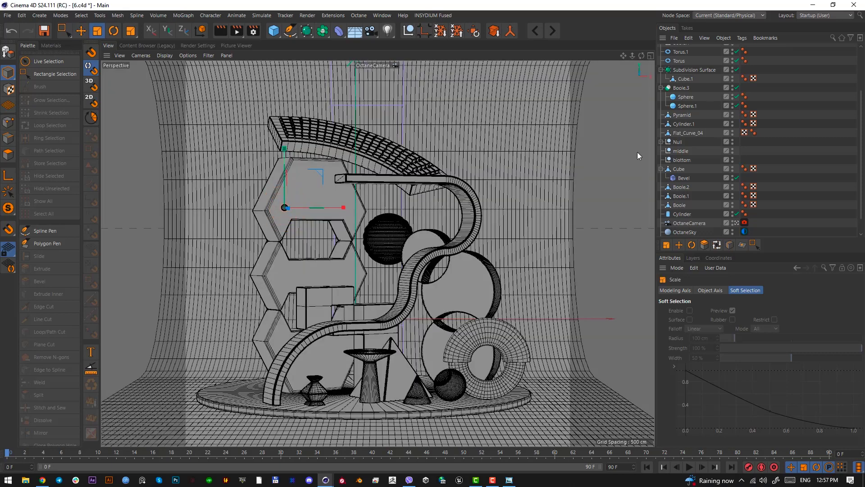
scroll(703, 99, up, 3)
double_click(718, 320)
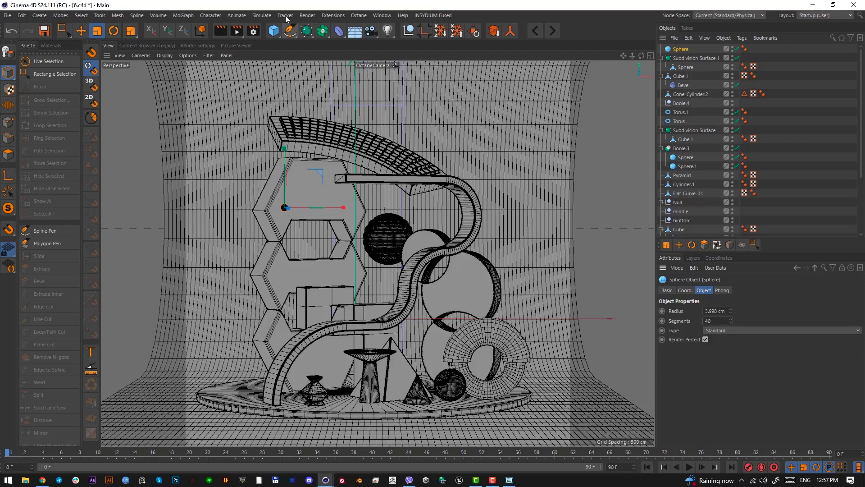
Create a MoGraph Cloner in Grid Array mode and make the small sphere its child
click(183, 15)
click(212, 43)
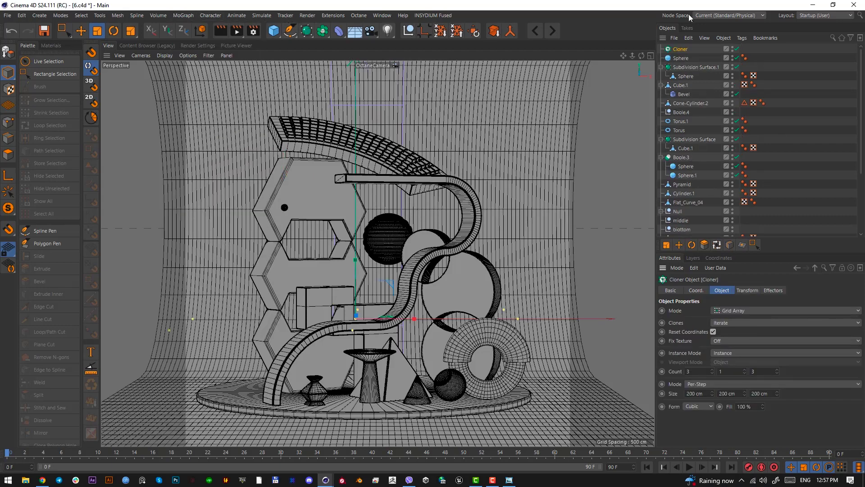
mouse_move(681, 57)
mouse_down()
mouse_move(682, 65)
mouse_move(684, 48)
mouse_up()
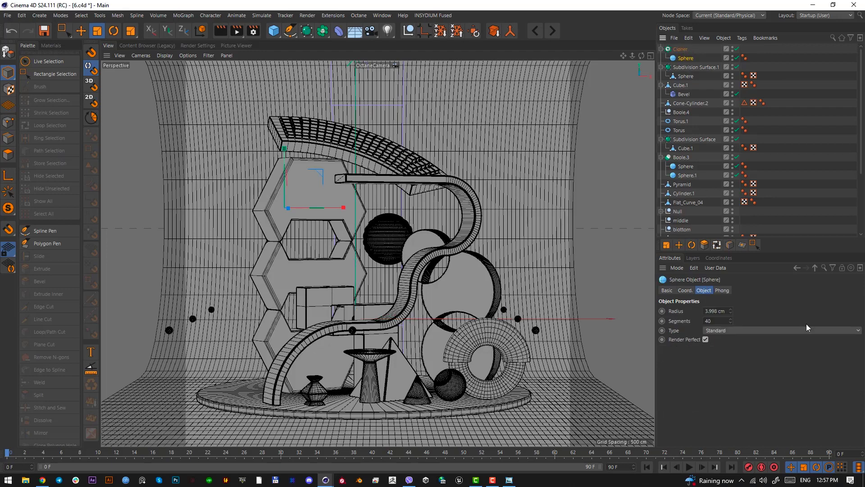
click(680, 49)
click(745, 311)
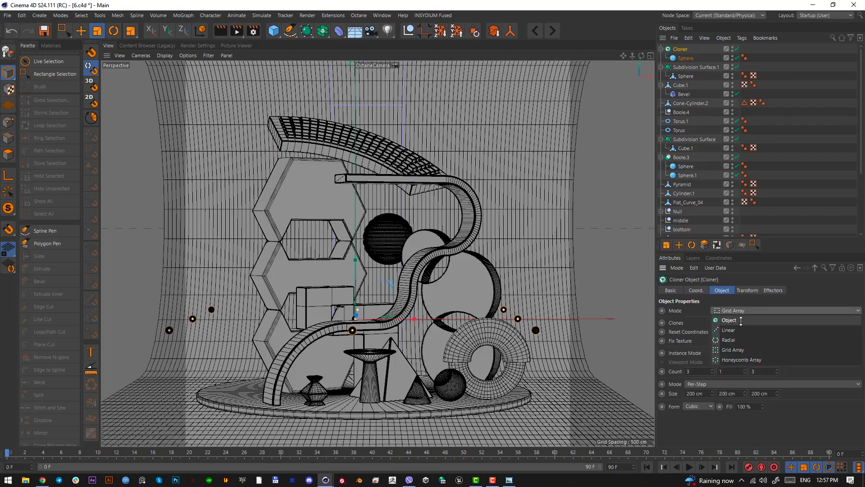
click(743, 349)
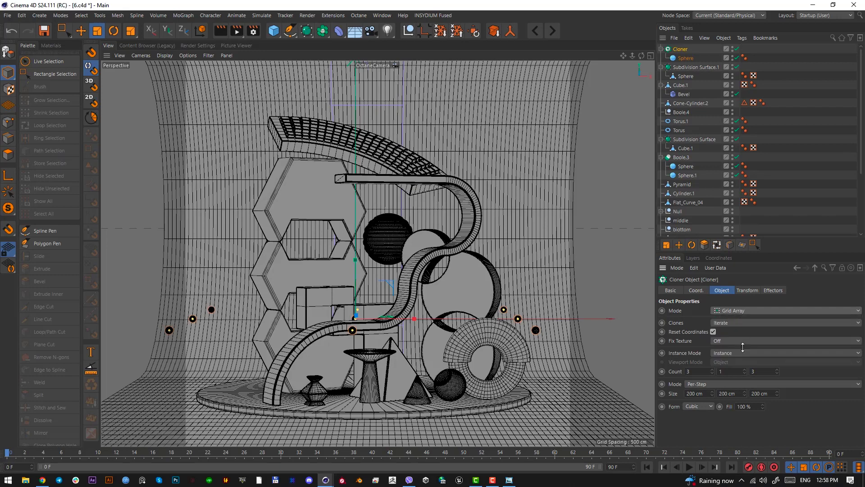
Set the cloner's grid spacing to 50 cm on all three axes
click(709, 394)
text(50)
key(Tab)
text(50)
key(Tab)
text(50)
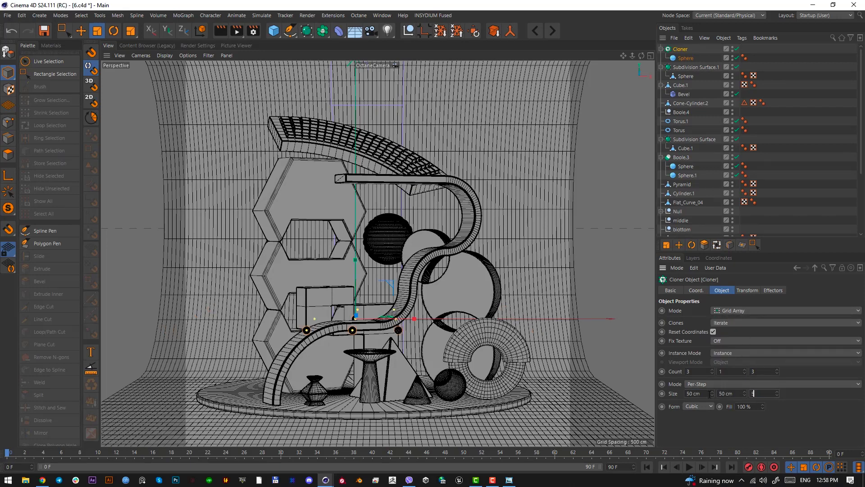
key(Return)
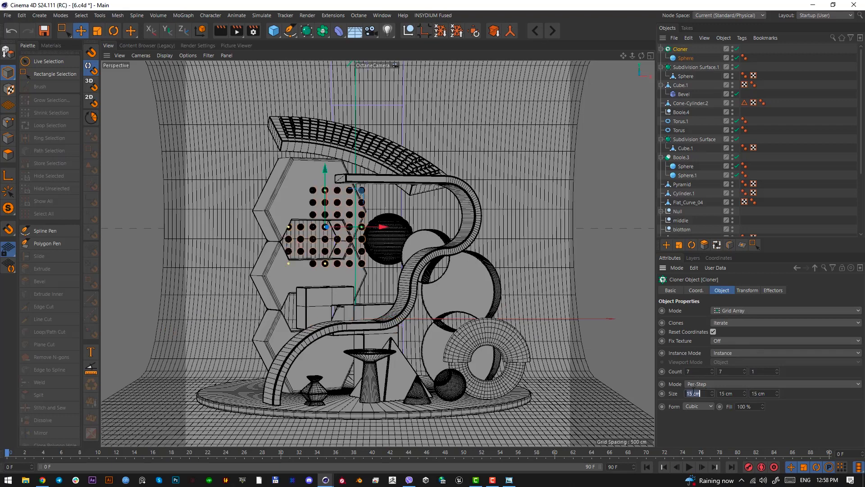
Set the cloner's grid spacing to 20 cm on all three axes
text(20)
key(Tab)
text(20)
key(Tab)
text(20)
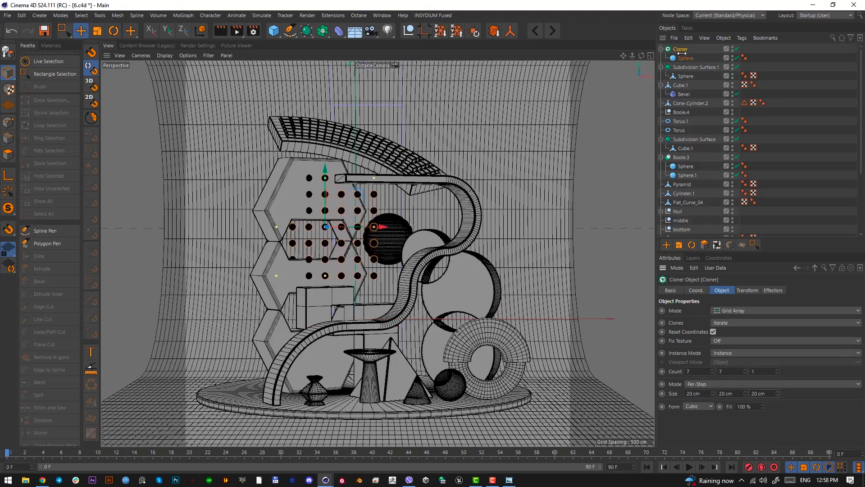
Move the grid of small spheres in front of the hexagon panels
key(F2)
drag(389, 229, 382, 263)
key(F1)
drag(439, 249, 422, 275)
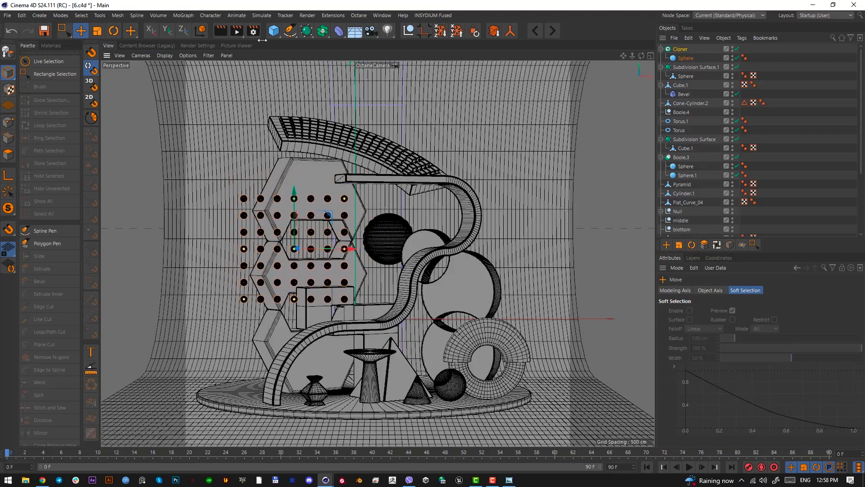
Add a pyramid, rotate it to a tilt, shrink it and place it beside the hexagon panels below the sphere grid
click(274, 30)
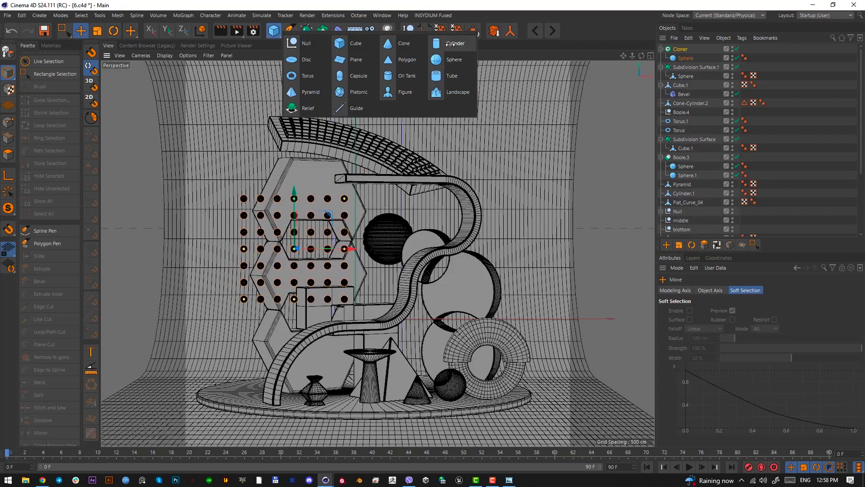
click(319, 91)
key(r)
drag(360, 311, 151, 316)
key(t)
key(e)
key(t)
key(e)
drag(151, 225, 128, 170)
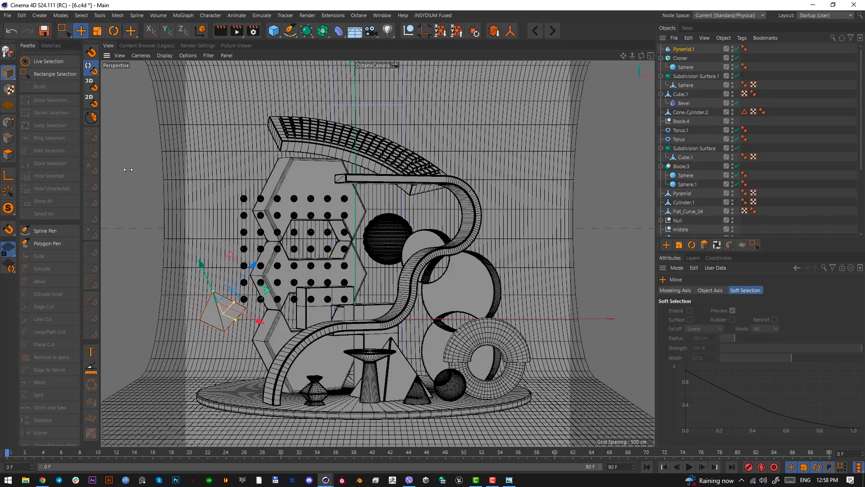
Convert the tilted pyramid to an editable object and bevel all its edges by about 1.7 cm with 4 subdivisions
click(8, 139)
key(c)
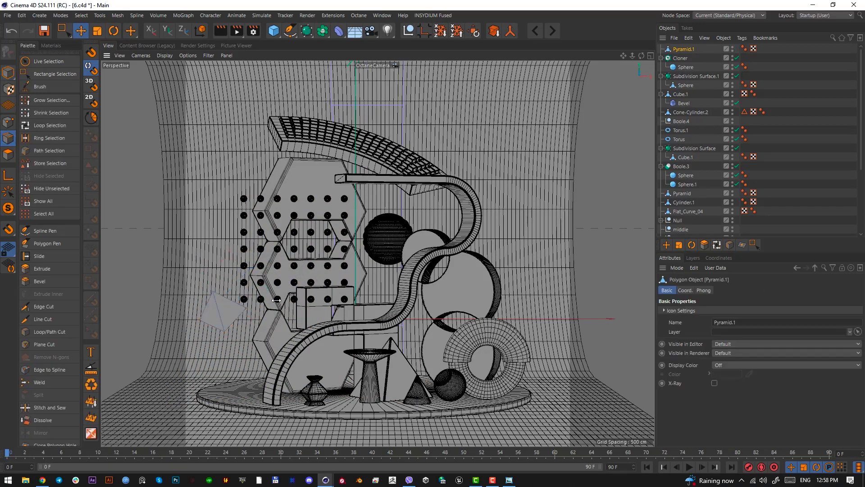
key(ctrl+a)
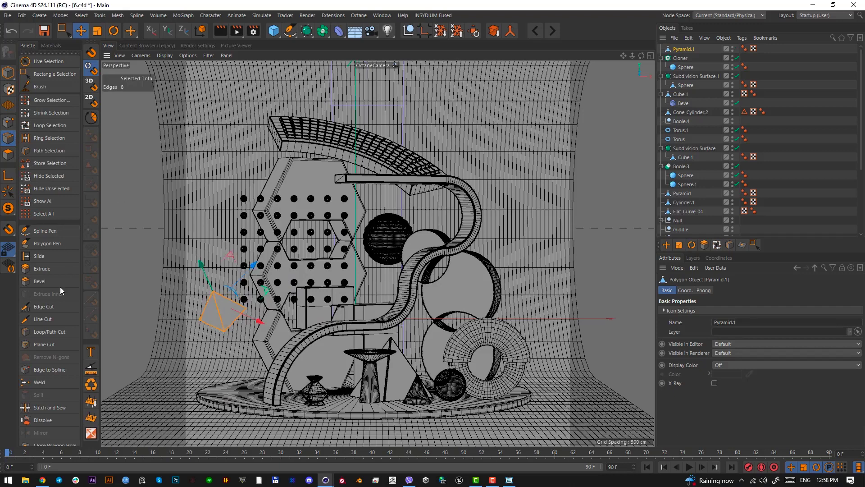
click(40, 281)
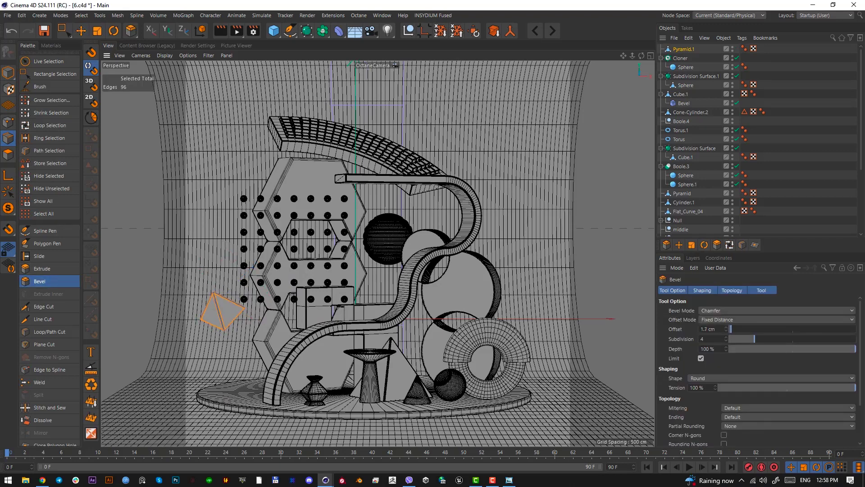
click(7, 72)
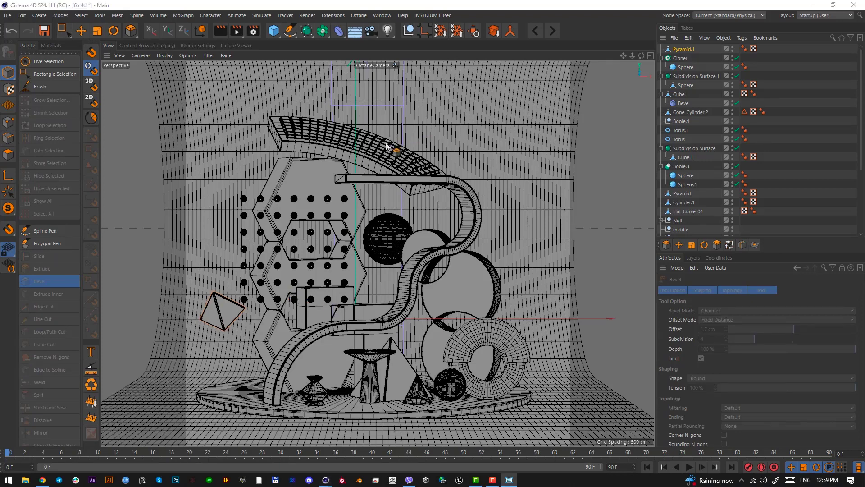
Add a tube, tilt it, shrink it to an outer radius of about 19.5 cm and place it above the curved ribbon
click(274, 31)
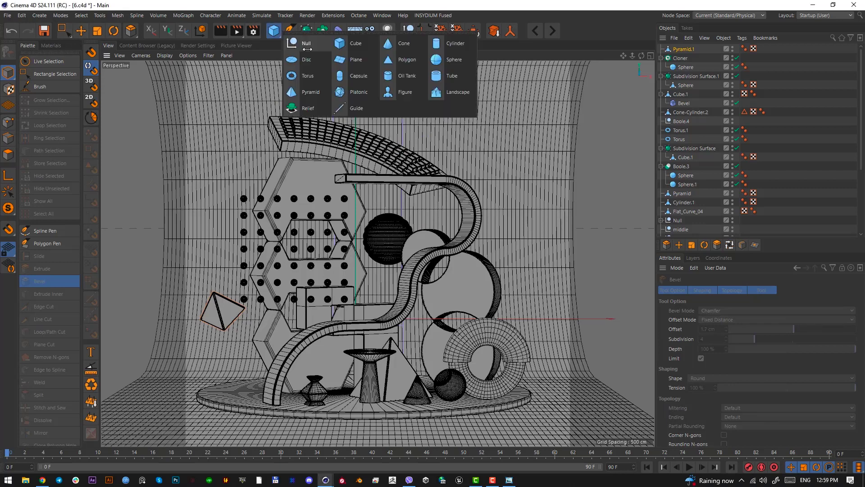
click(436, 81)
key(r)
key(F2)
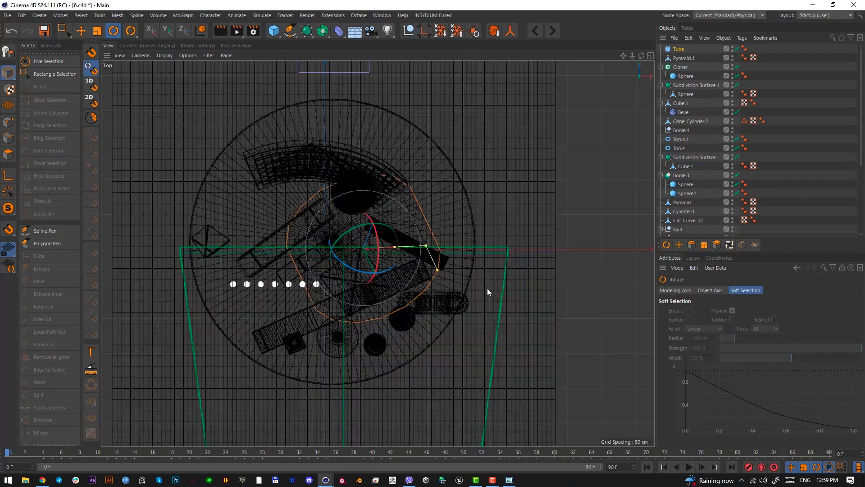
key(F1)
key(e)
drag(493, 239, 485, 156)
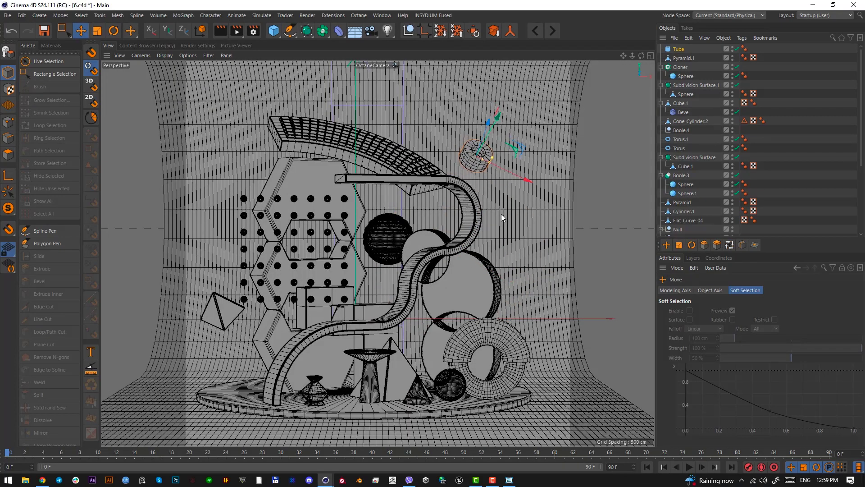
Enable the tube's fillet with 3 segments and a radius of about 1.6 cm
click(680, 49)
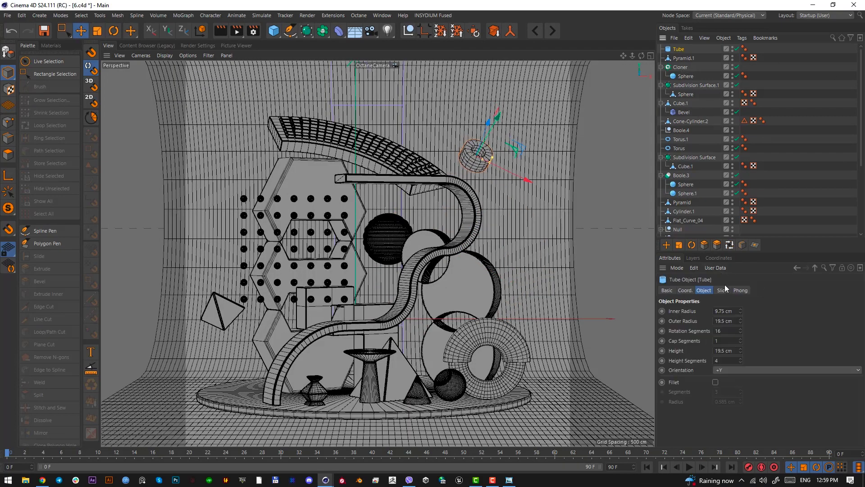
click(715, 382)
scroll(729, 398, up, 1)
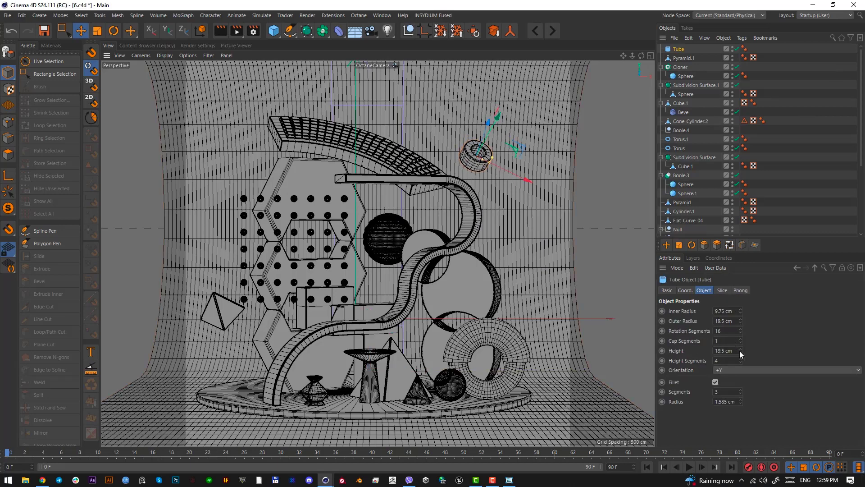
Set the tube to 39 rotation segments and 1 height segment, and save the project
drag(740, 333, 741, 320)
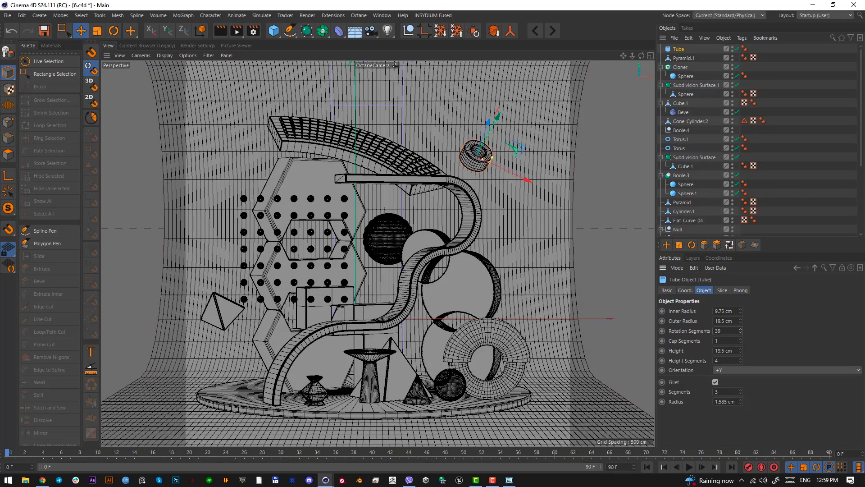
drag(741, 353, 740, 367)
key(ctrl+z)
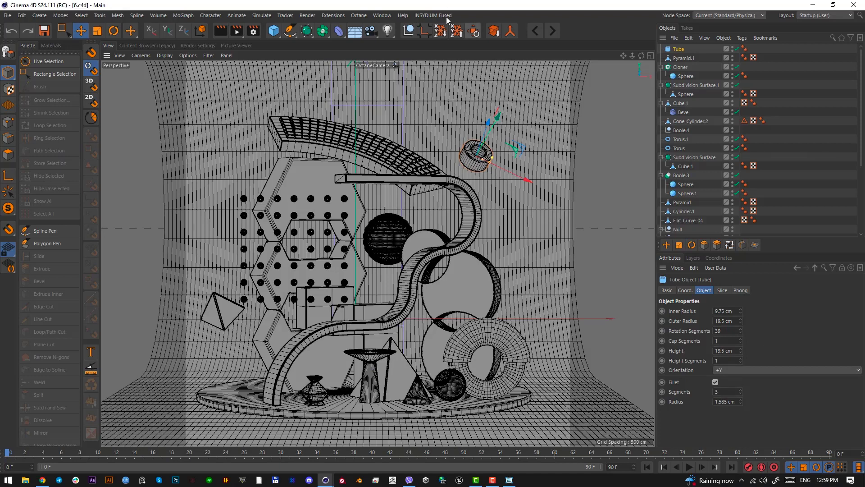
Show the Octane Live Viewer beside the perspective viewport and narrow the tool palette to give the viewport more room
scroll(719, 185, down, 5)
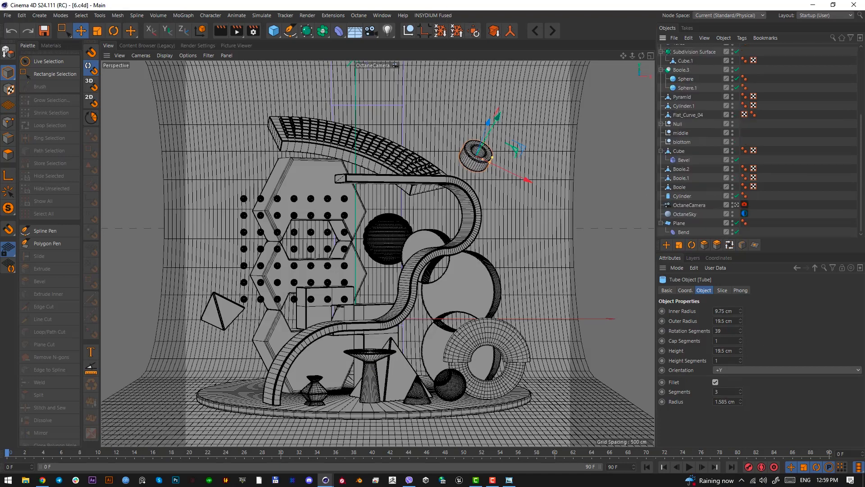
drag(506, 161, 561, 207)
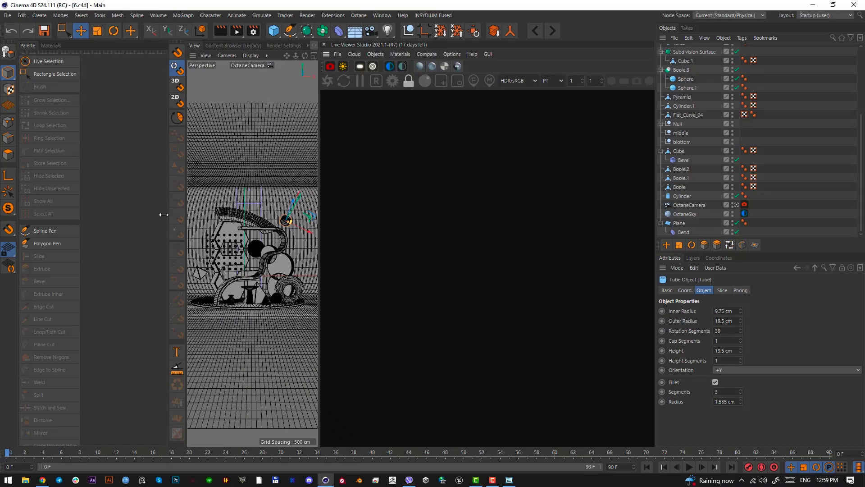
drag(171, 220, 83, 221)
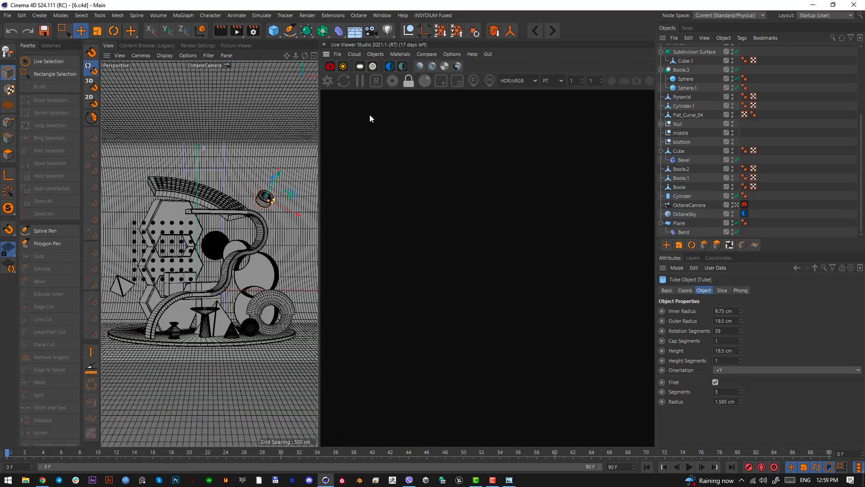
Review the path tracing kernel options in the Octane settings
click(392, 82)
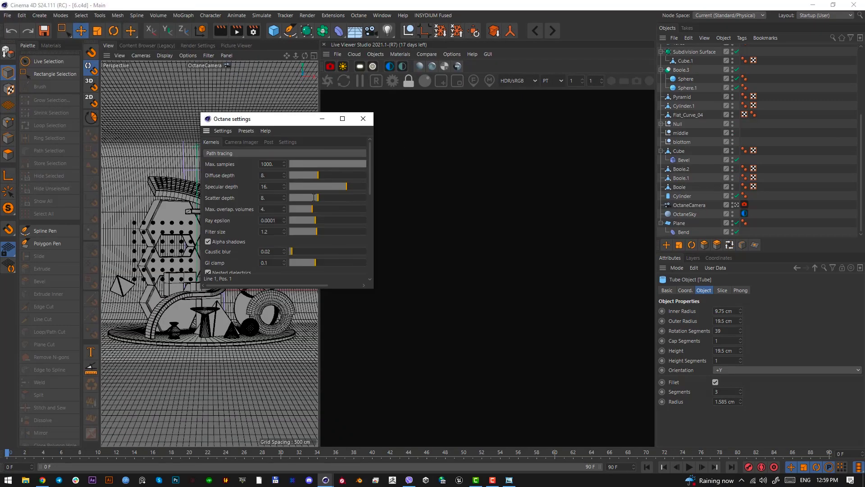
drag(376, 291, 586, 407)
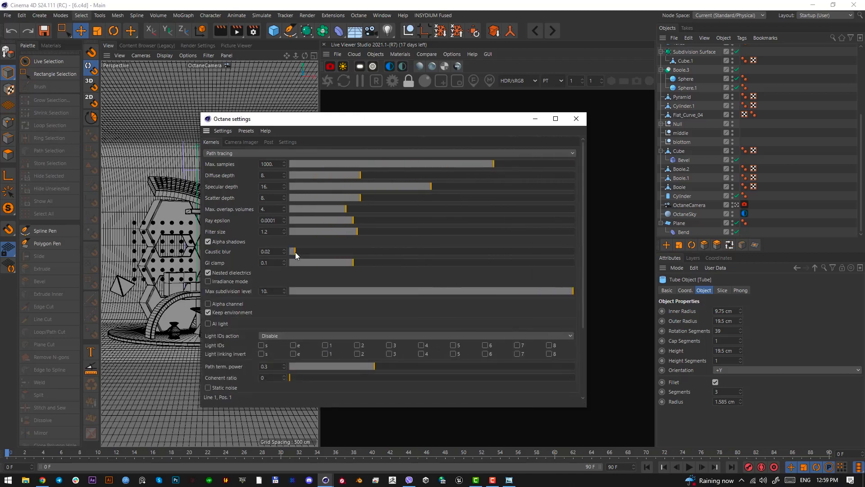
click(574, 120)
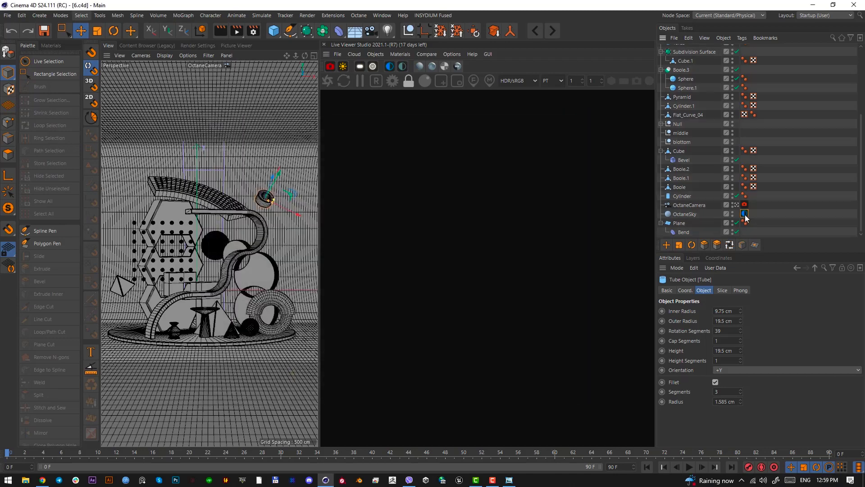
Check the HDRI image texture of the OctaneSky environment and start the live preview render
click(745, 214)
click(716, 348)
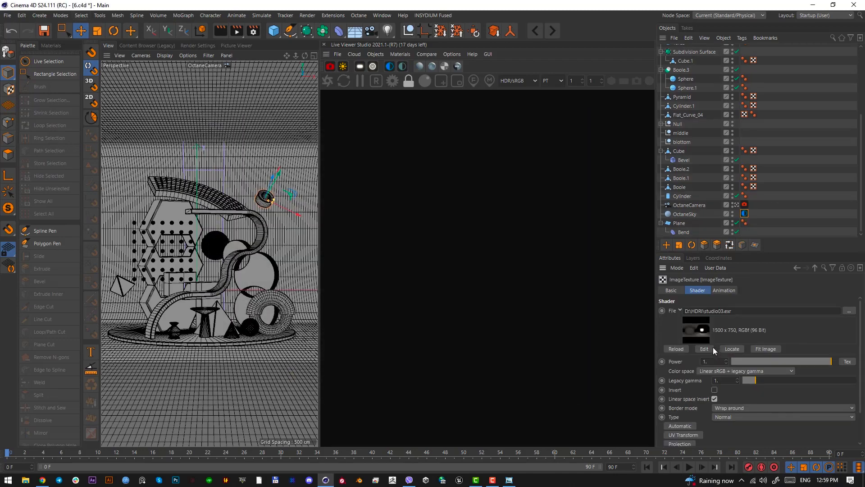
click(814, 268)
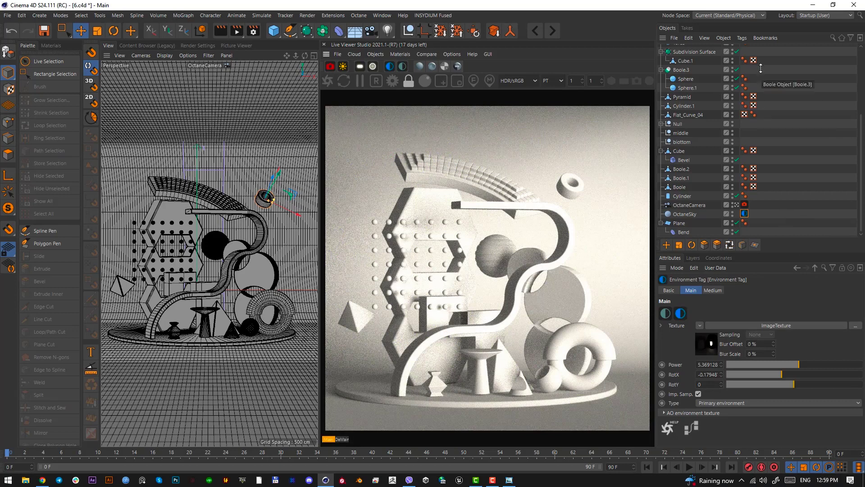
Apply the pink "top/stuidio" material to the curved backdrop plane and the purple "hole" material to the upper hexagon
click(51, 46)
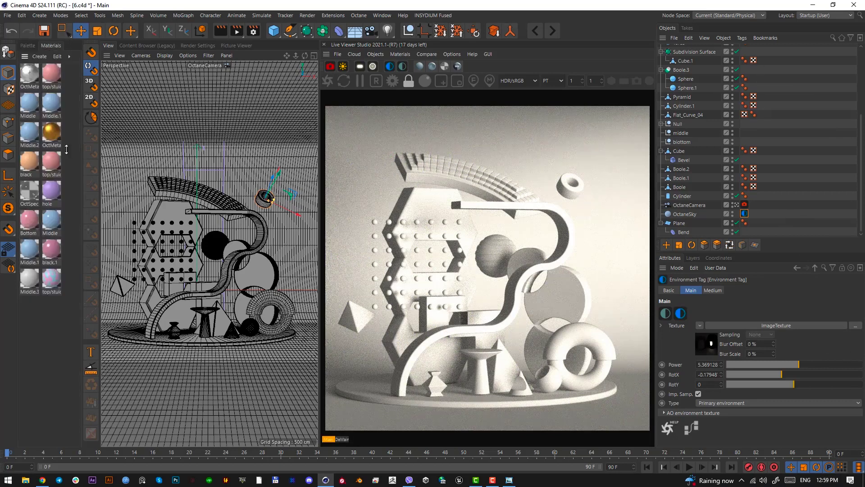
drag(50, 155, 241, 380)
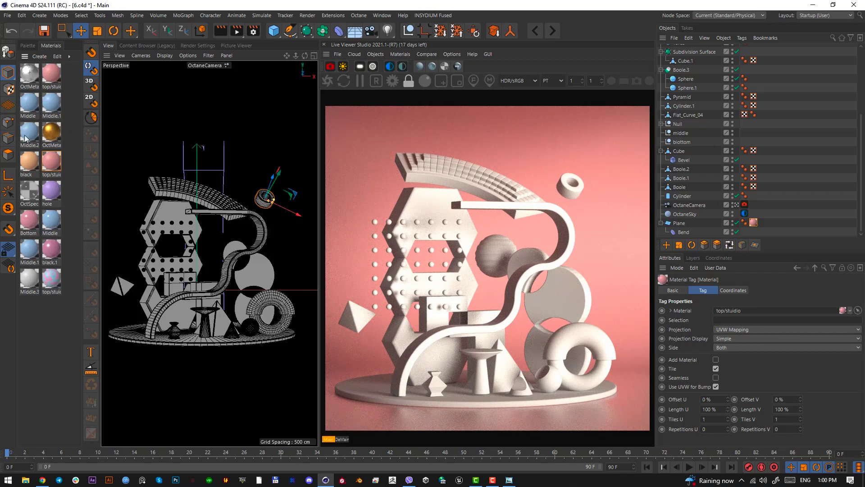
drag(53, 190, 493, 273)
drag(236, 200, 174, 207)
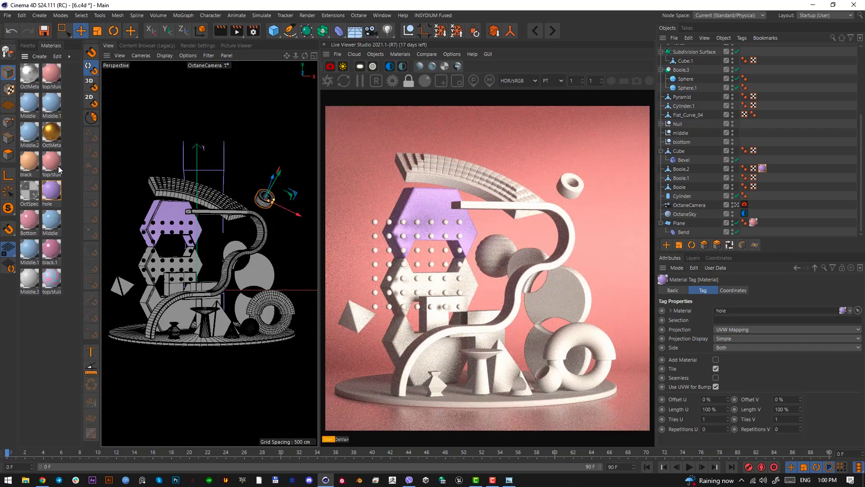
Apply pink "top/stuidio" to the middle hexagon, blue "Middle.2" to the lower hexagon and purple "hole" to the floating tilted pyramid
drag(58, 165, 197, 264)
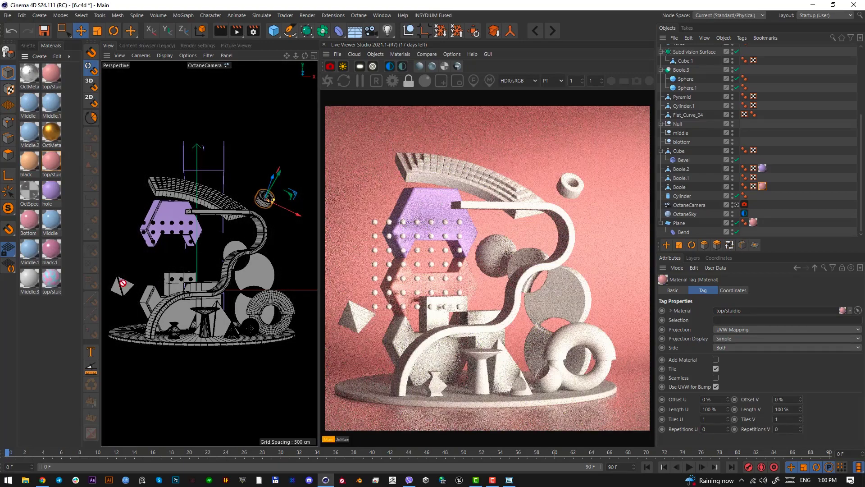
drag(120, 280, 155, 338)
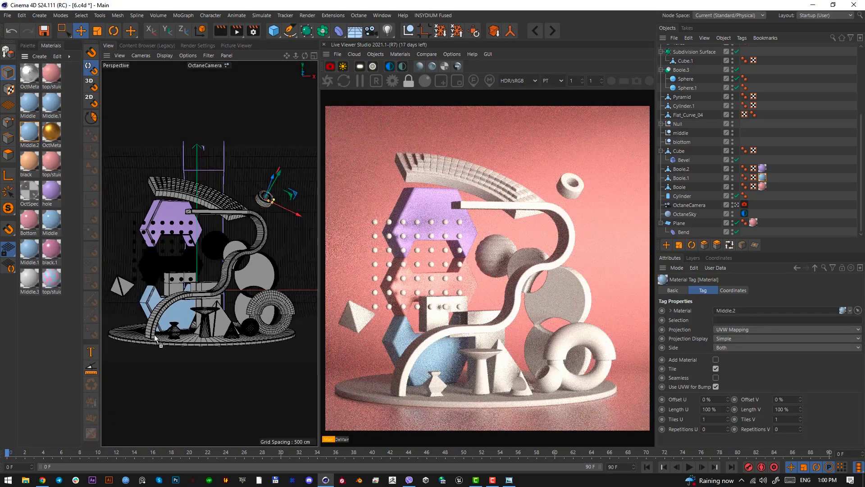
drag(51, 190, 122, 286)
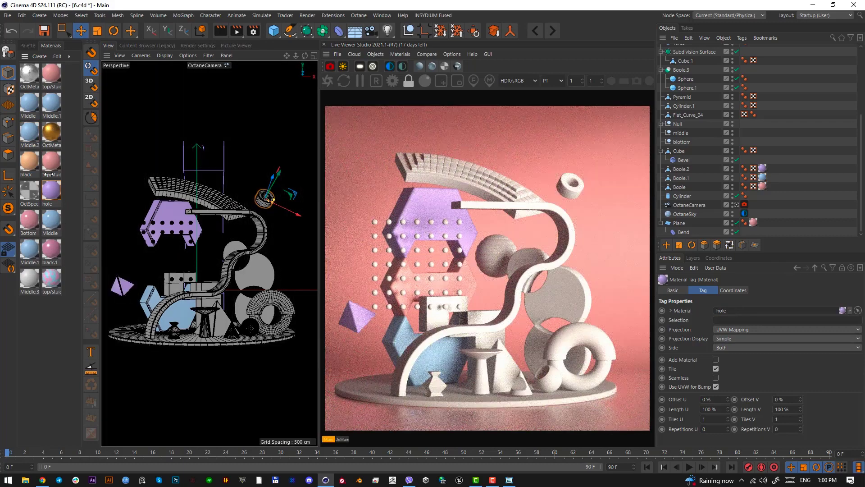
Duplicate the purple "hole" material and apply the copy to the curved ribbon
click(47, 340)
ctrl+drag(65, 200, 50, 309)
drag(180, 297, 181, 297)
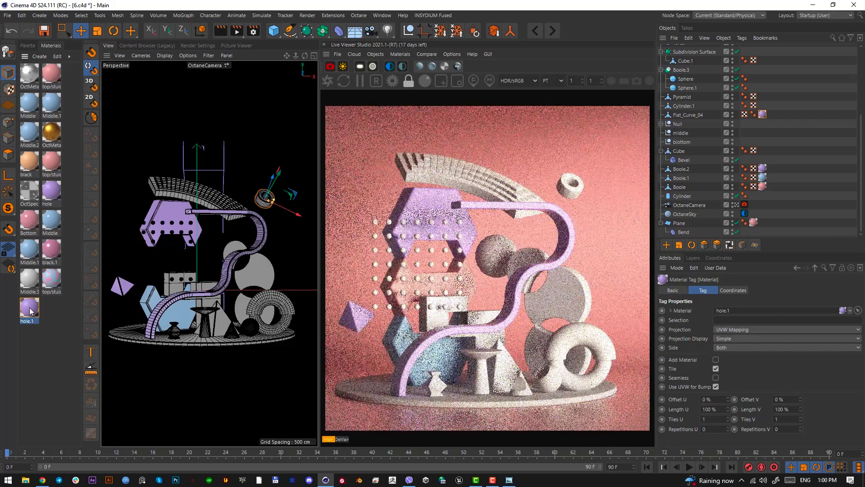
Darken the ribbon material's diffuse colour to a near-black purple with RGB of about 0.014, 0.011 and 0.020
double_click(29, 309)
click(177, 155)
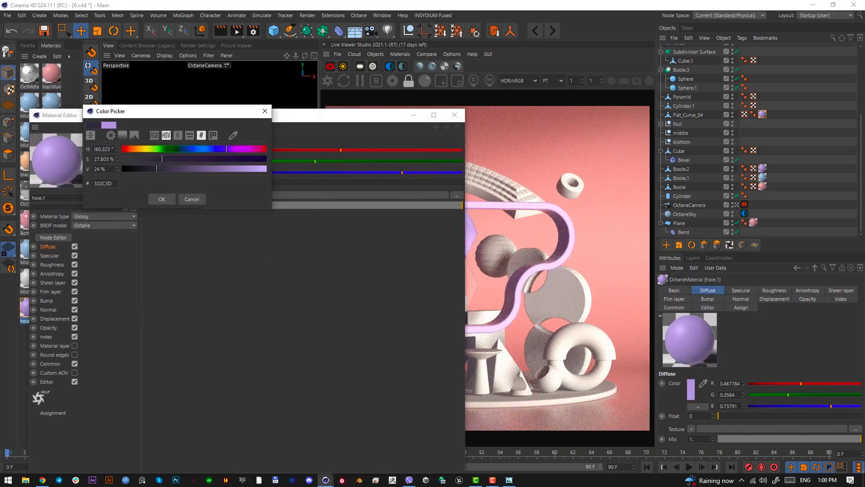
click(167, 204)
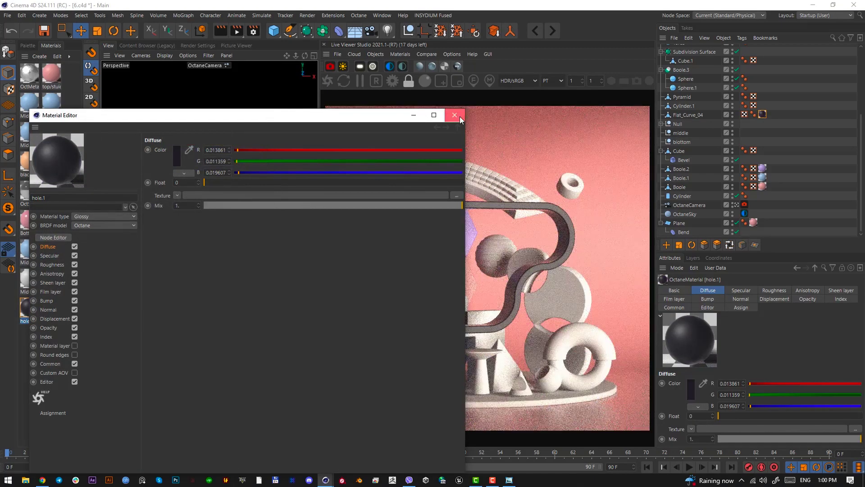
click(455, 115)
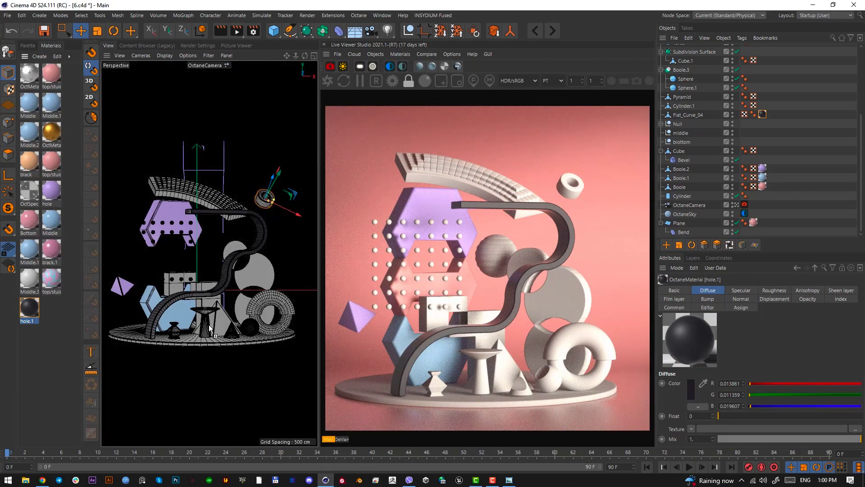
Apply gold OctMetal1 to the bowl pedestal, orange "black" to the standing pyramid, blue "Middle.2" to the small cone and pink "top/stuidio" to the small sphere
drag(210, 326, 208, 328)
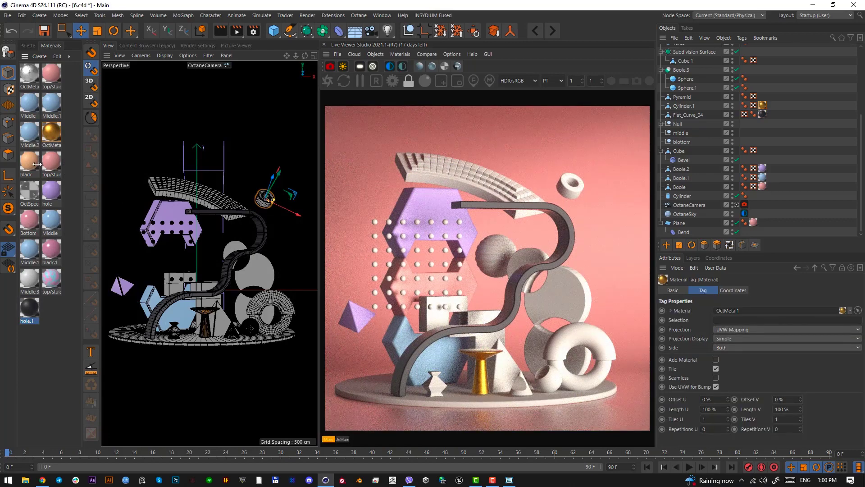
drag(37, 164, 228, 318)
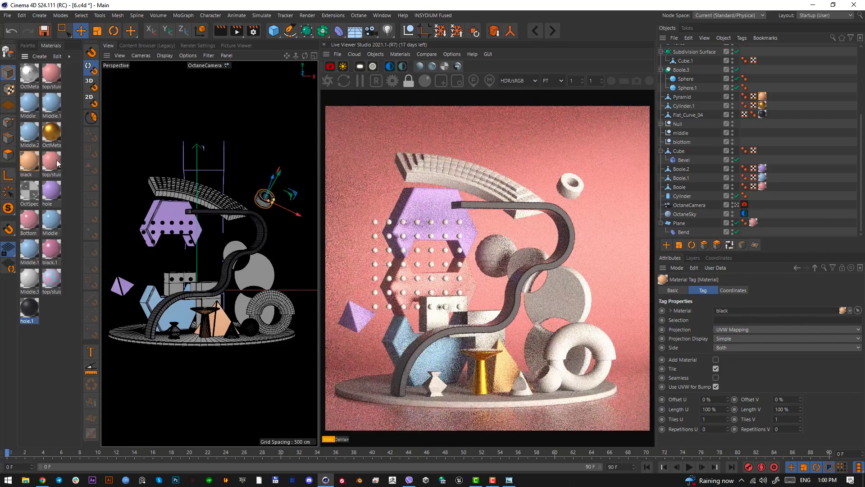
drag(29, 135, 236, 339)
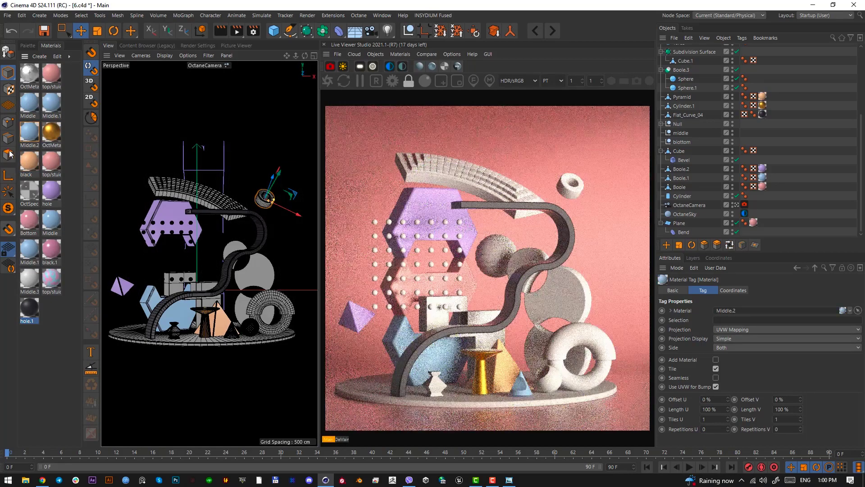
drag(51, 161, 251, 328)
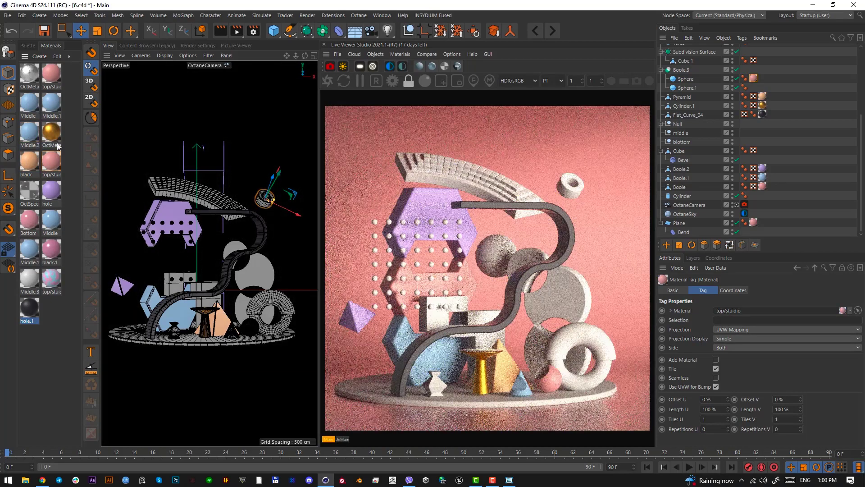
Apply gold and pink materials to the torus's lower and upper halves, and purple, blue and pink materials to the discs behind it
drag(57, 145, 273, 316)
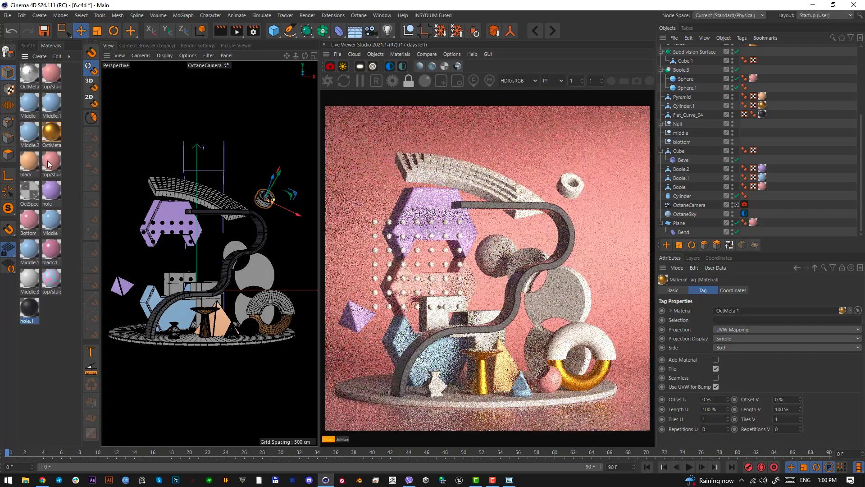
drag(50, 164, 270, 310)
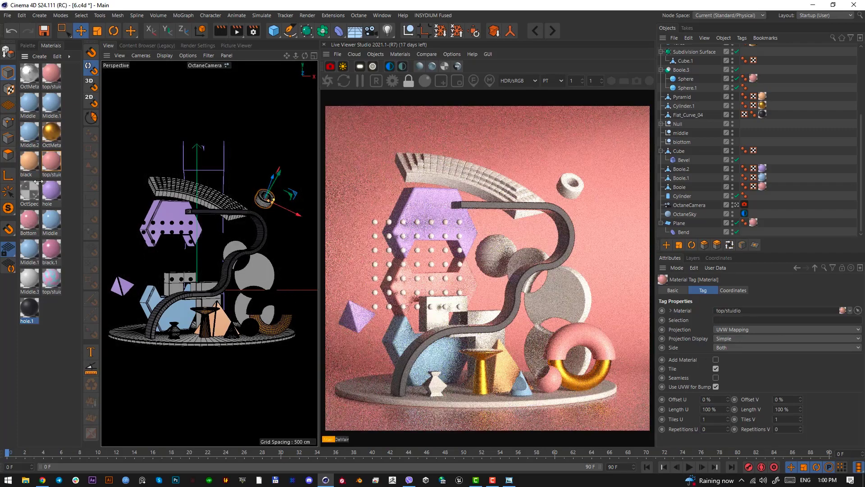
drag(51, 190, 244, 306)
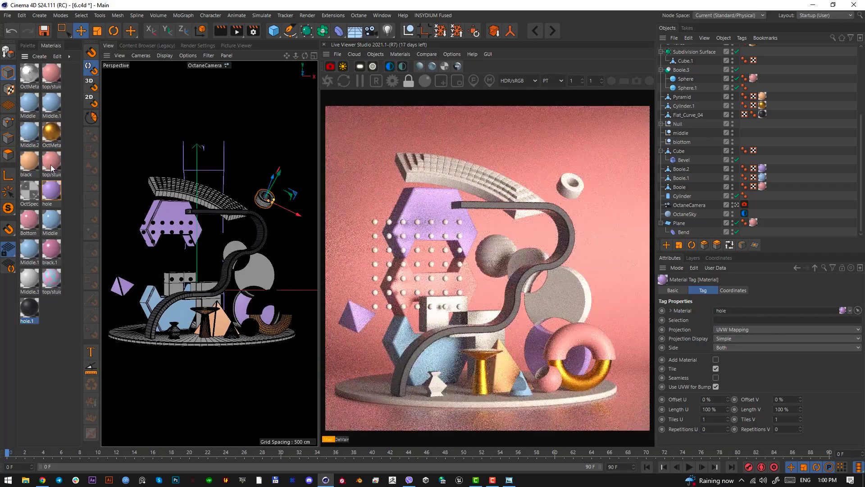
drag(41, 134, 241, 248)
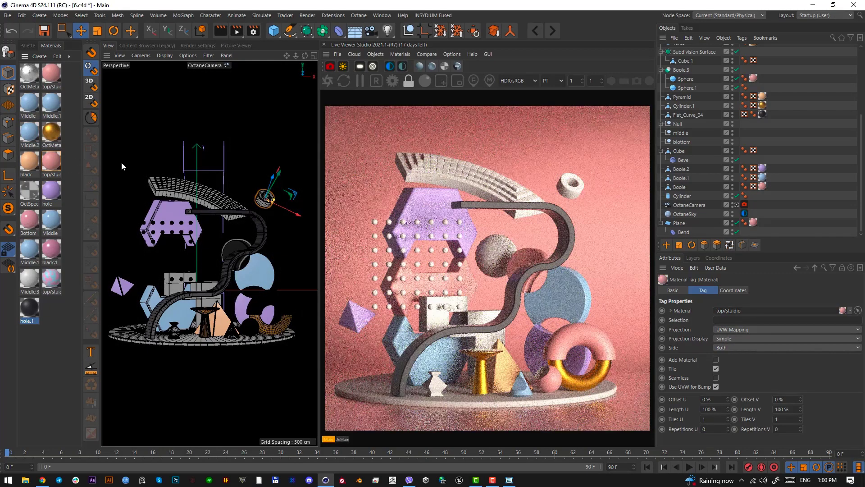
Apply orange "black" to the floating tube and large sphere, pink "top/stuidio" to the curved stair arch and OctMetal2 to the cloned spheres
drag(29, 161, 265, 200)
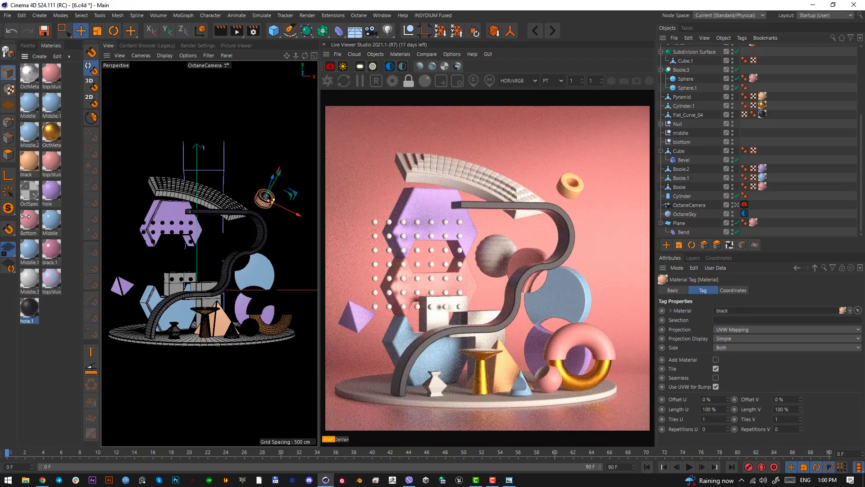
drag(71, 174, 198, 193)
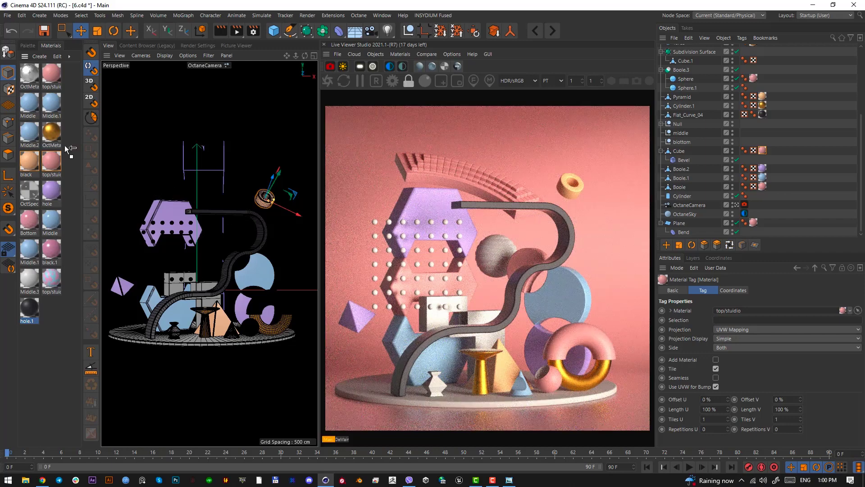
drag(34, 76, 194, 255)
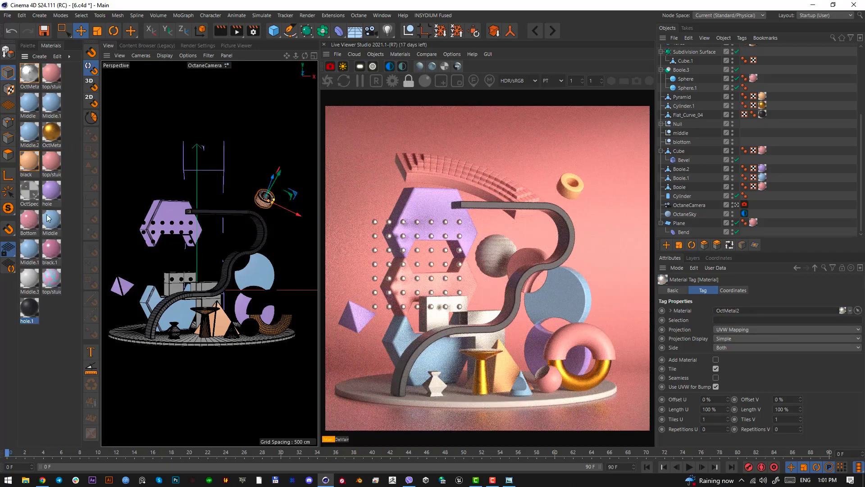
drag(34, 170, 225, 247)
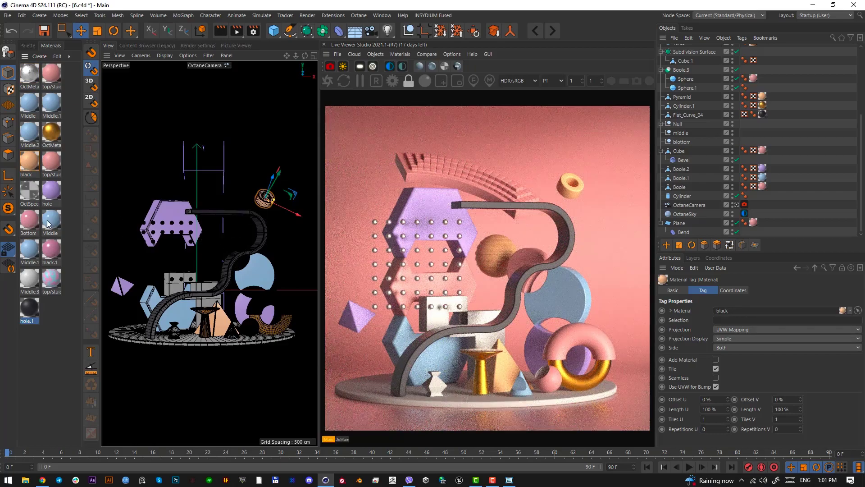
Apply blue "Middle" to the stepped blocks, OctMetal2 to the small vase and orange "black" to the round podium base
drag(49, 224, 210, 292)
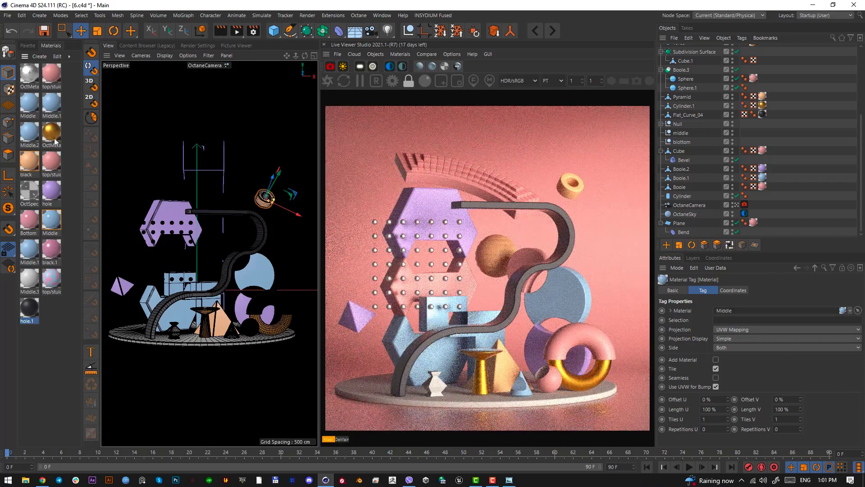
drag(55, 141, 180, 334)
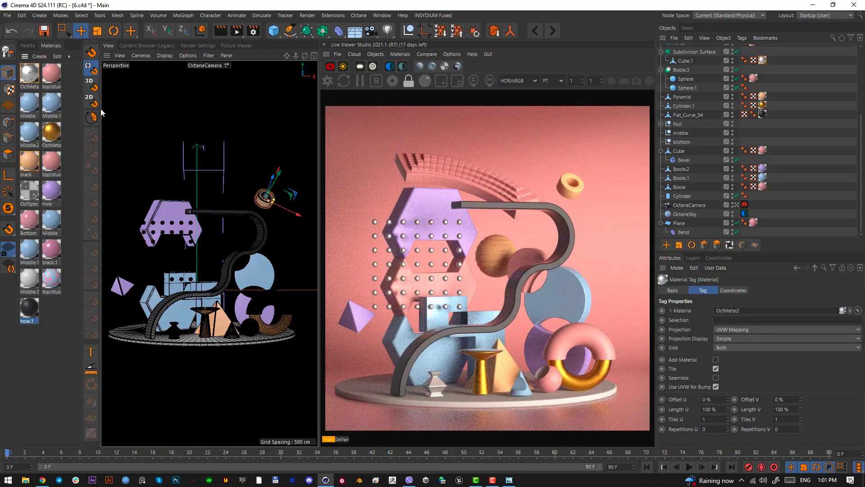
drag(32, 165, 188, 336)
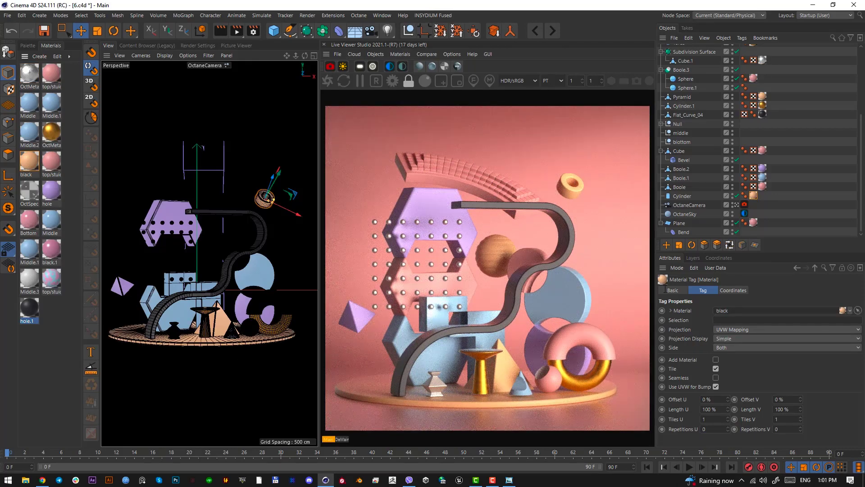
Rotate the OctaneSky environment lighting to a RotX of about -0.109
click(744, 214)
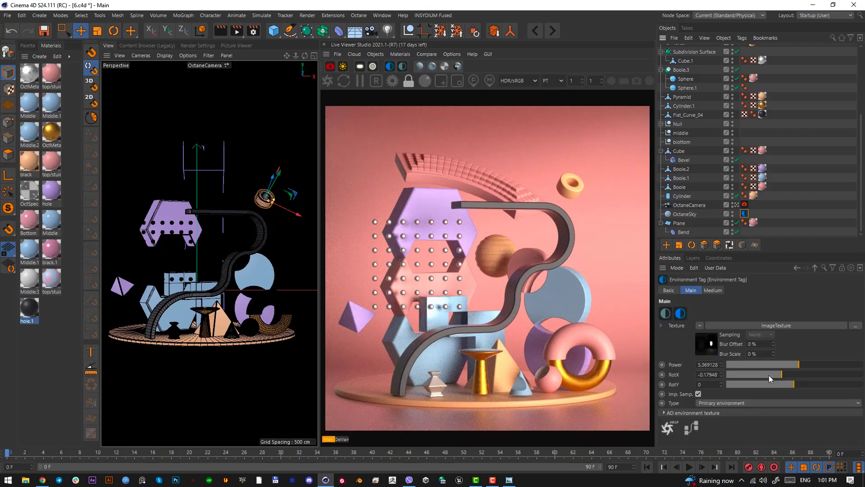
scroll(717, 374, up, 5)
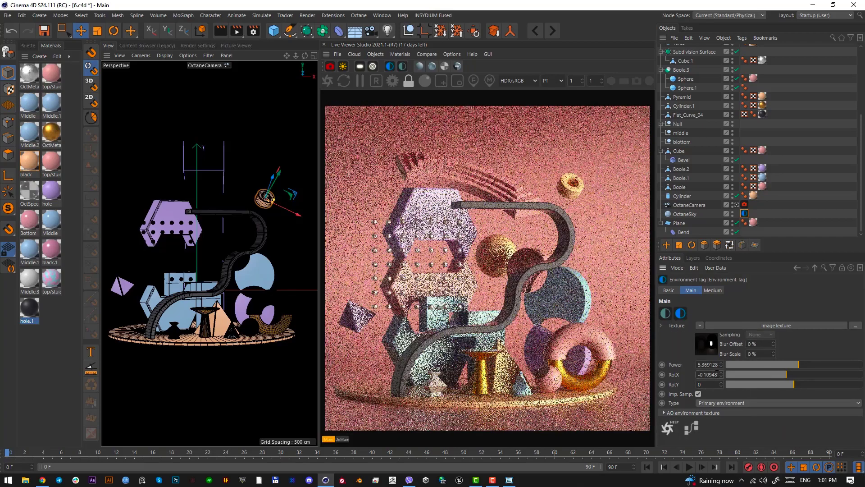
Rotate the OctaneSky environment lighting to a RotX of about -0.219
scroll(717, 374, up, 5)
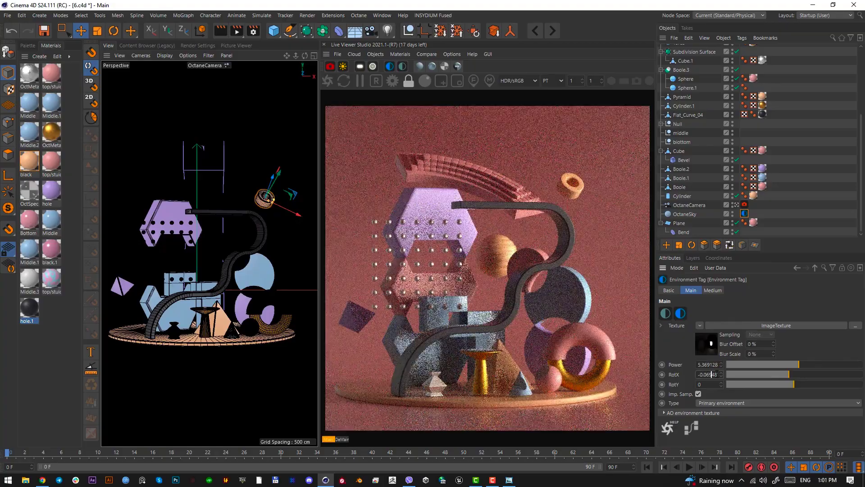
scroll(716, 374, down, 20)
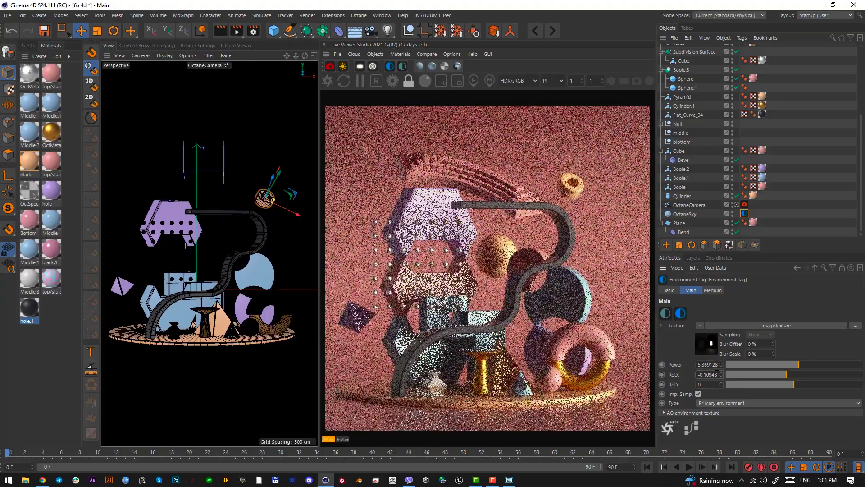
scroll(717, 373, down, 16)
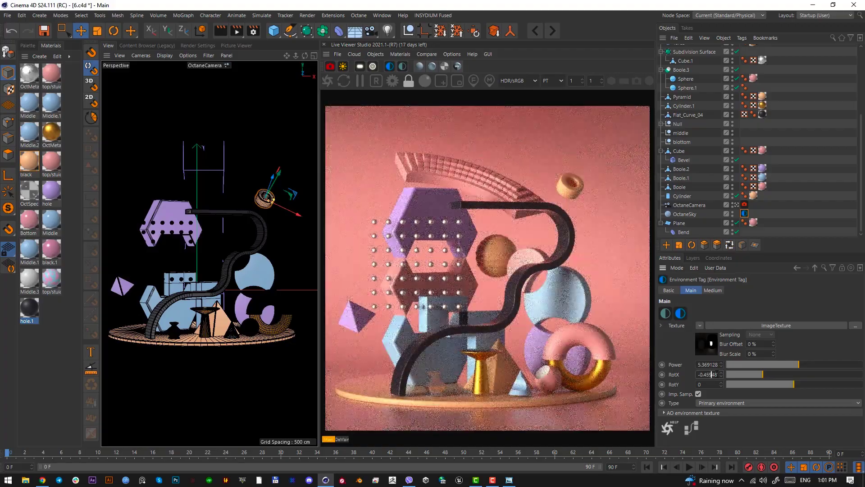
scroll(717, 374, down, 2)
scroll(716, 373, up, 20)
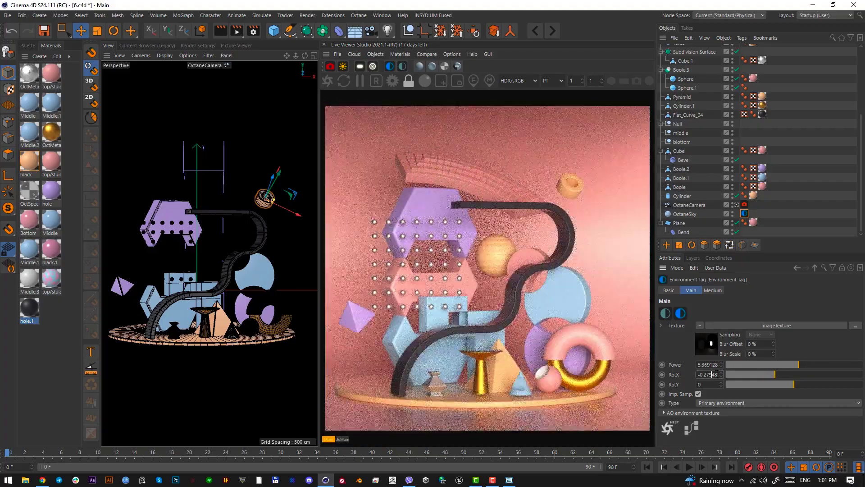
scroll(716, 373, up, 9)
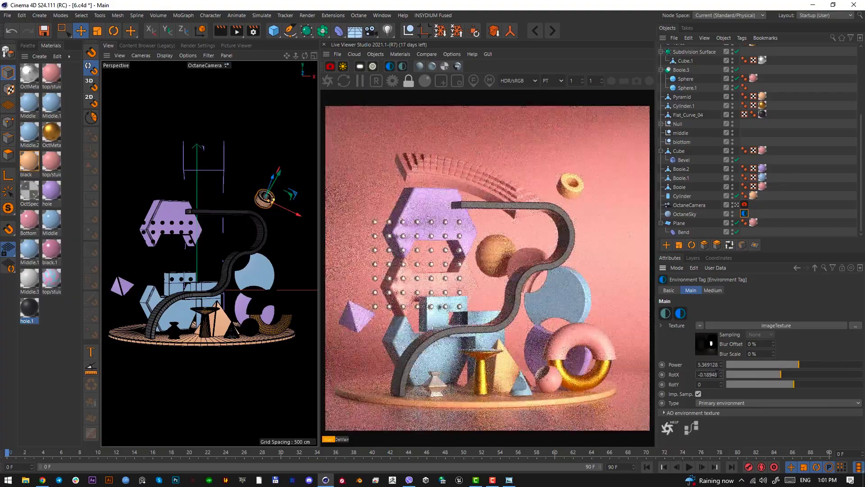
scroll(717, 374, up, 3)
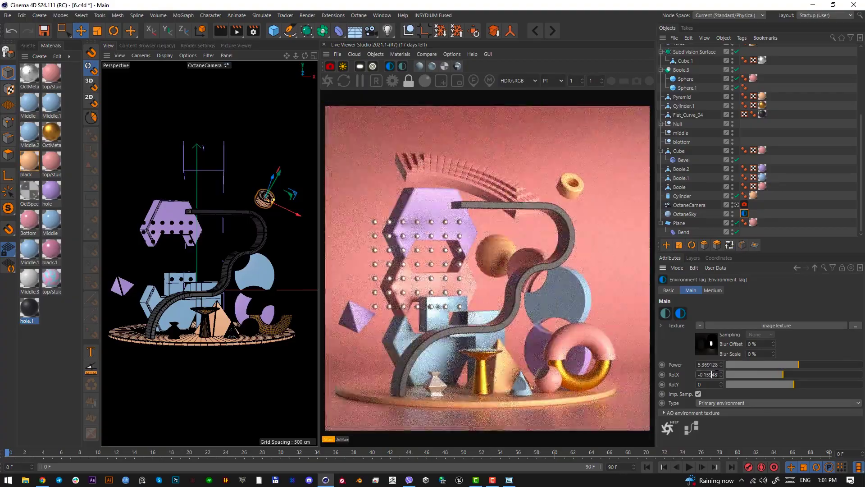
scroll(717, 373, down, 4)
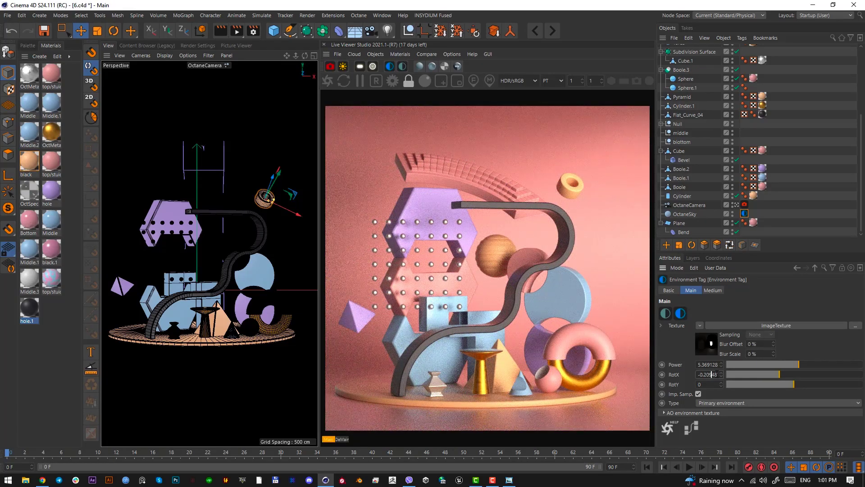
scroll(717, 374, down, 1)
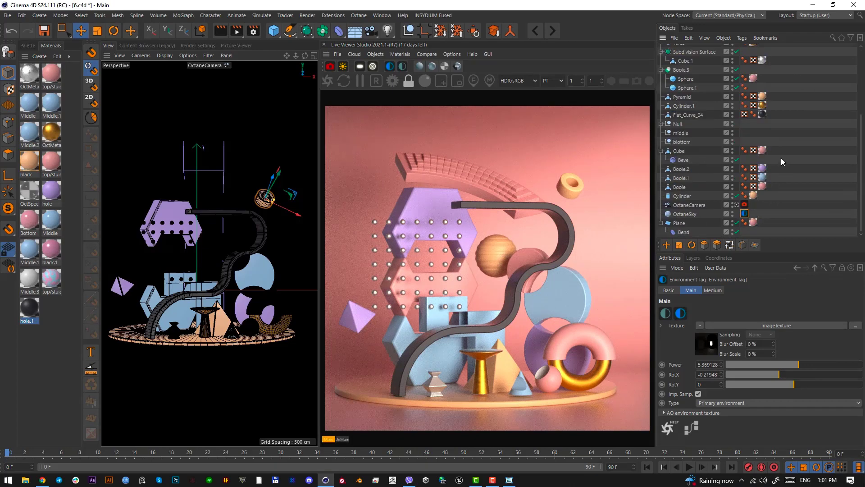
Disable the OctaneSky and add an Octane area light to the scene
click(331, 67)
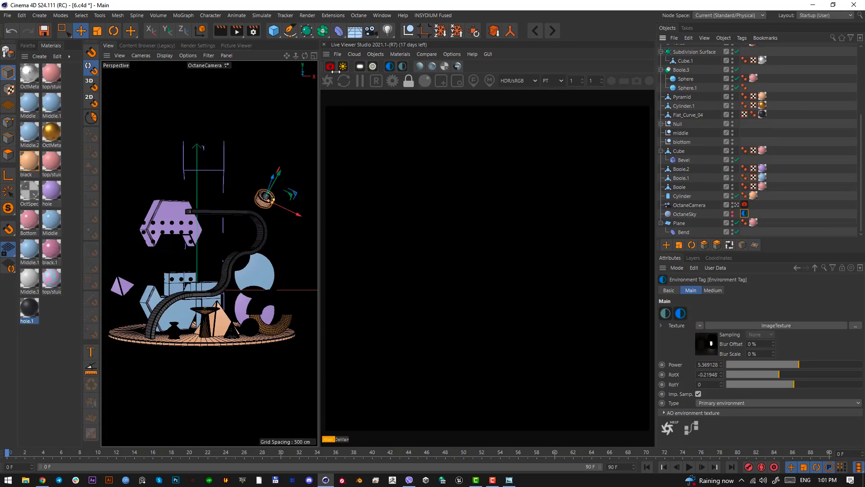
click(359, 67)
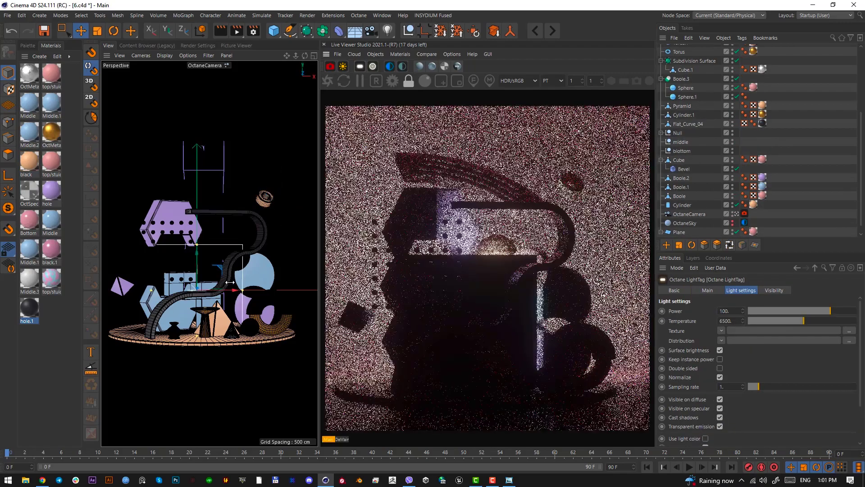
scroll(744, 54, up, 5)
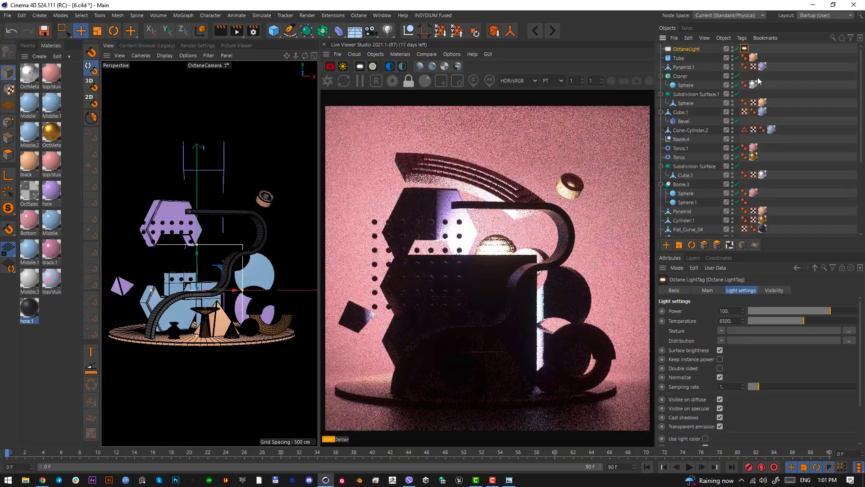
Turn off the area light's camera and shadow visibility and lower its power to about 19.4
click(772, 290)
click(710, 311)
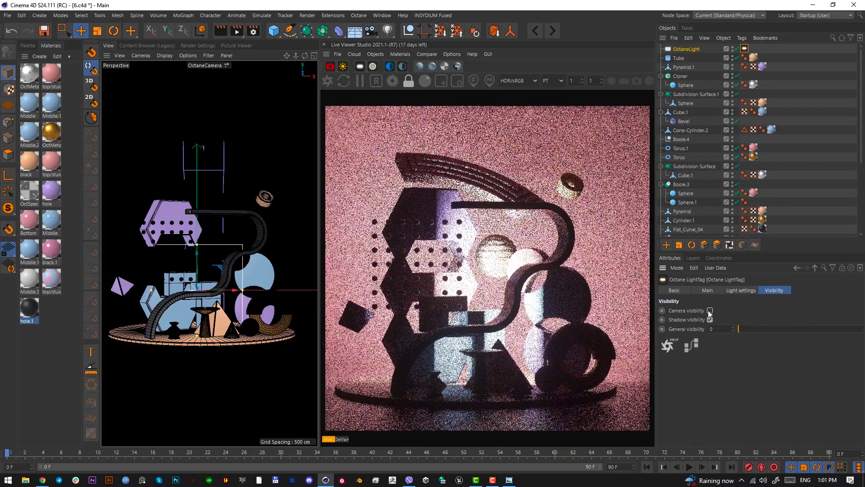
click(710, 318)
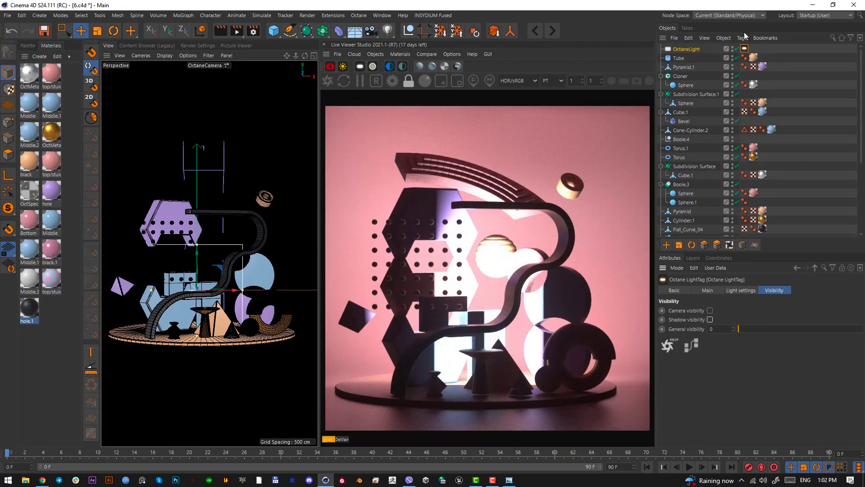
click(743, 290)
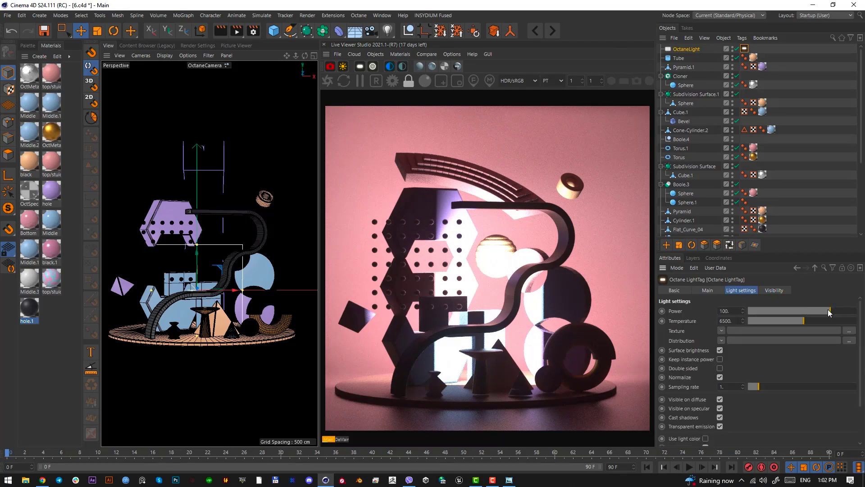
drag(828, 309, 819, 310)
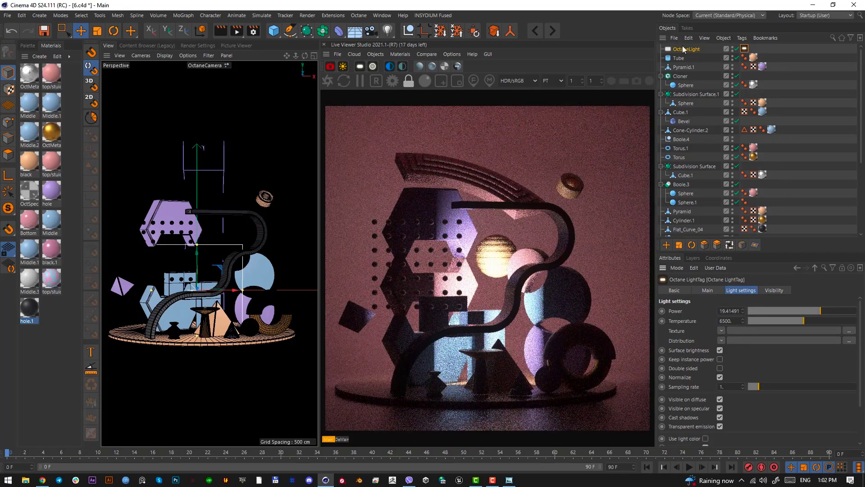
Rotate the area light sideways and move it to the right side of the podium, facing the objects
click(684, 49)
key(F2)
key(r)
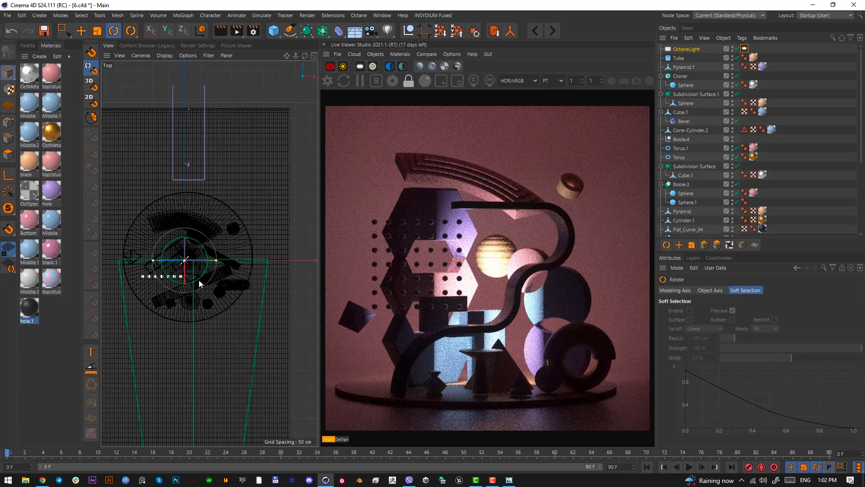
drag(197, 280, 236, 230)
key(e)
drag(241, 315, 335, 318)
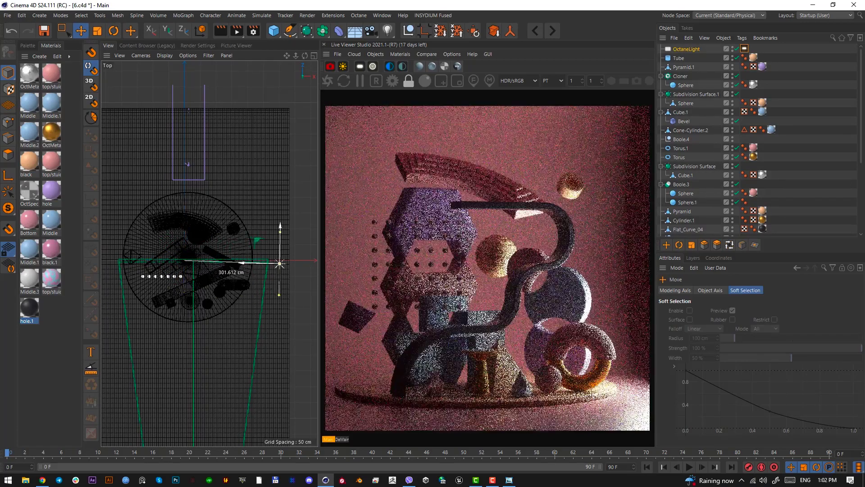
key(F4)
scroll(237, 318, down, 5)
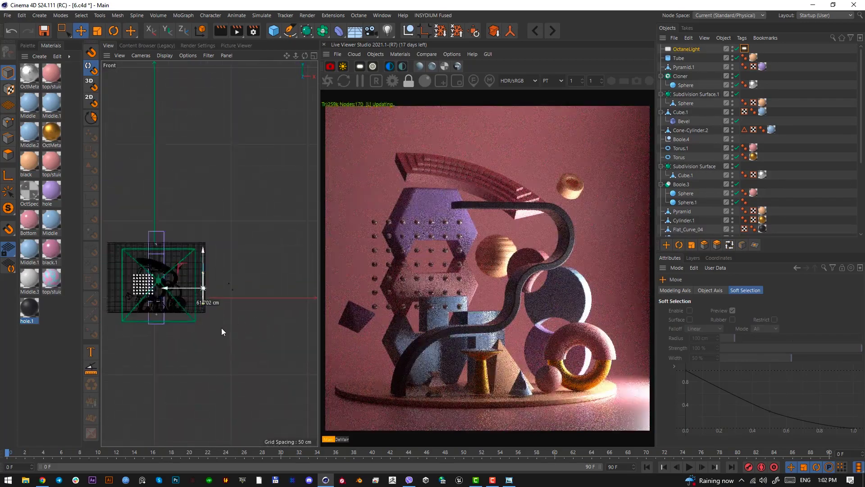
drag(221, 328, 220, 326)
key(F2)
key(F4)
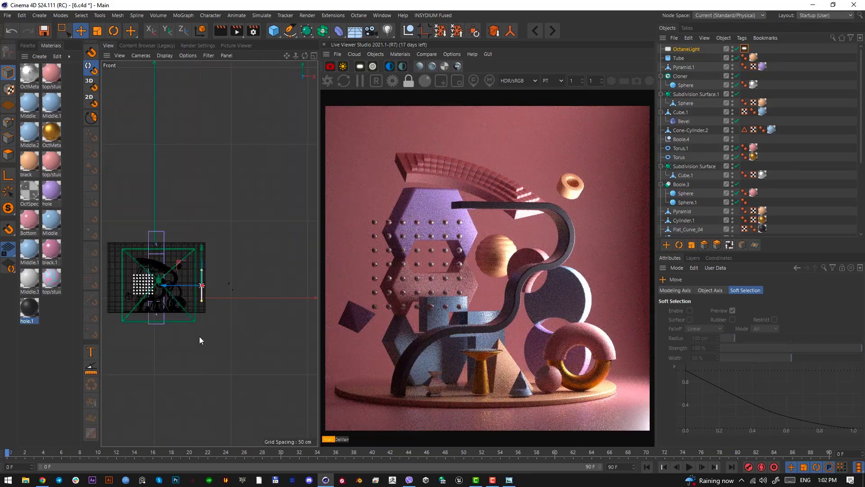
Enlarge the area light in width and height to span the composition in side view, and raise it slightly above the podium
key(F3)
scroll(203, 337, down, 4)
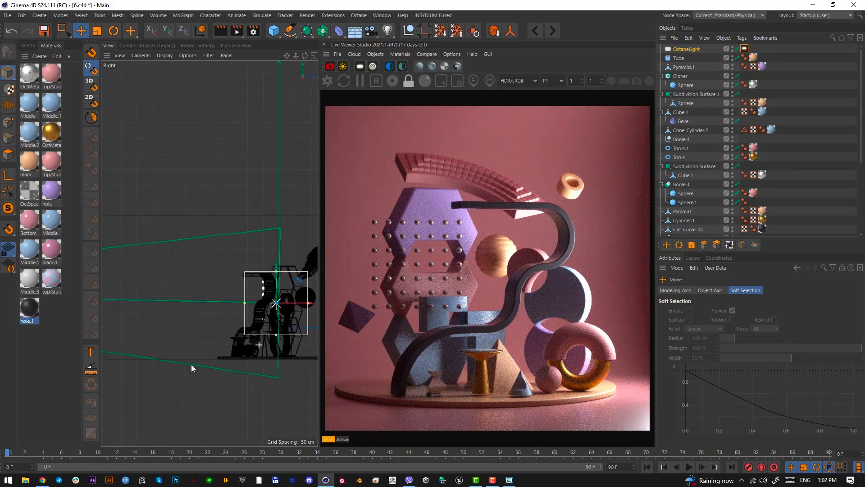
alt+middle_drag(191, 364, 142, 365)
drag(258, 303, 289, 303)
drag(228, 271, 230, 250)
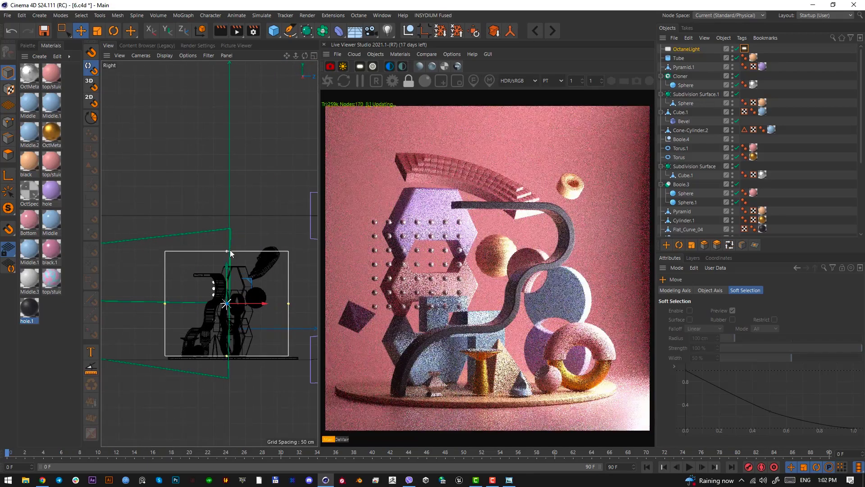
drag(258, 332, 250, 321)
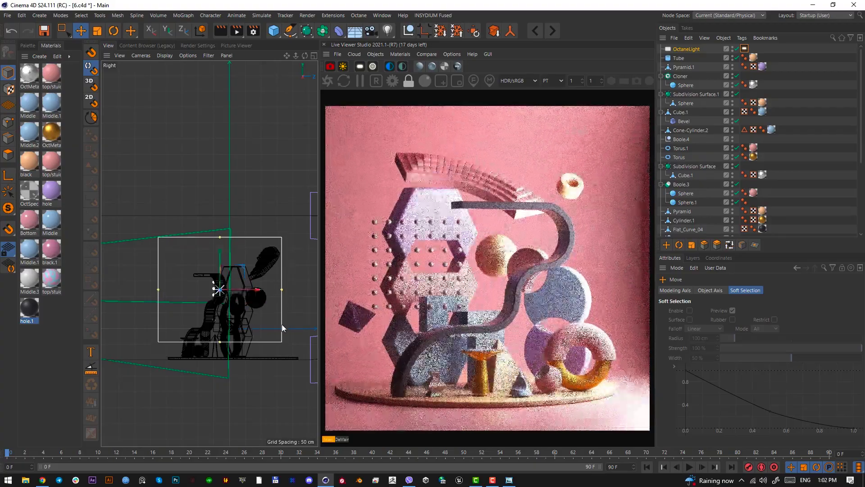
Angle the right-hand area light so it shines diagonally onto the front of the objects
key(F2)
key(r)
drag(291, 289, 289, 315)
key(F1)
key(e)
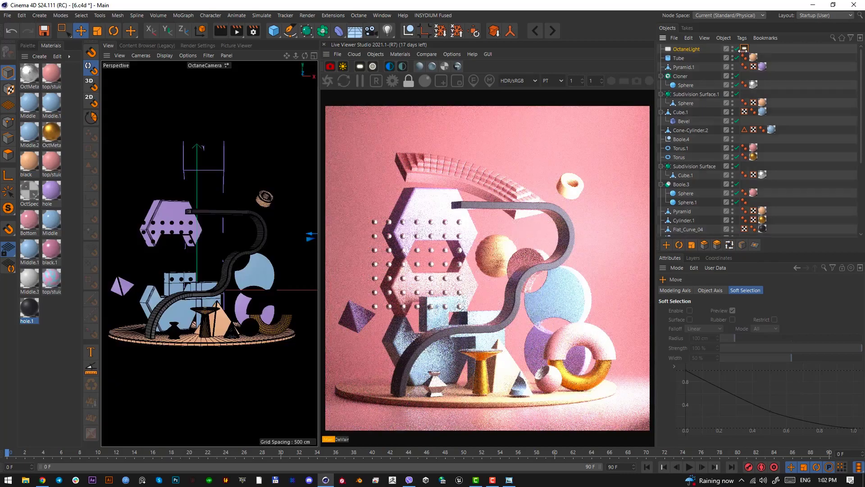
Set the right-hand area light's power to 6
click(745, 49)
double_click(737, 310)
text(10)
key(Return)
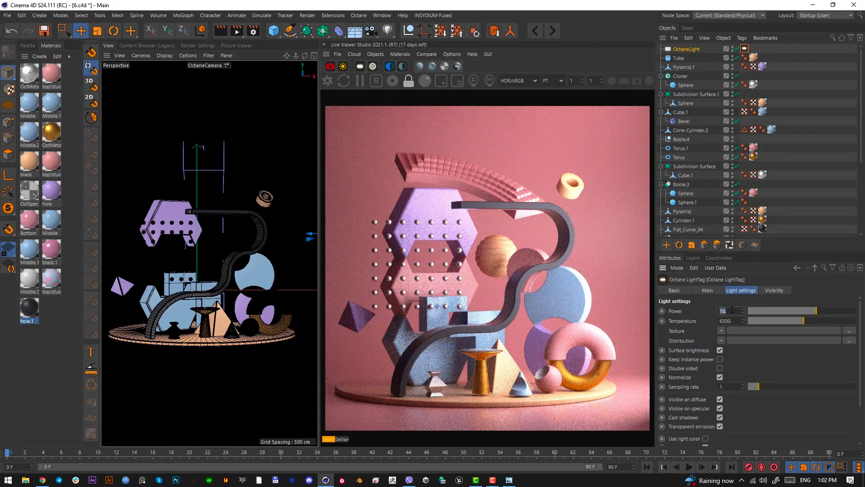
text(6)
key(Return)
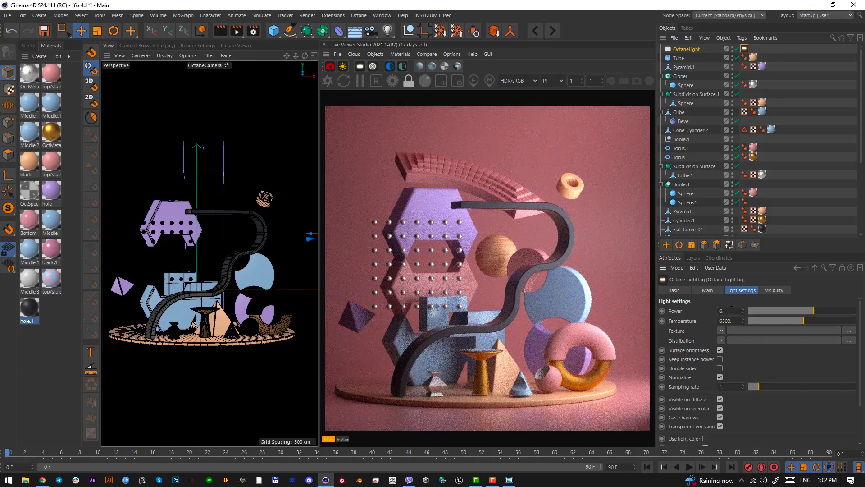
Place an oppositely angled copy of the area light on the podium's left side with a power of 2
click(708, 50)
key(F2)
scroll(249, 310, down, 2)
key(e)
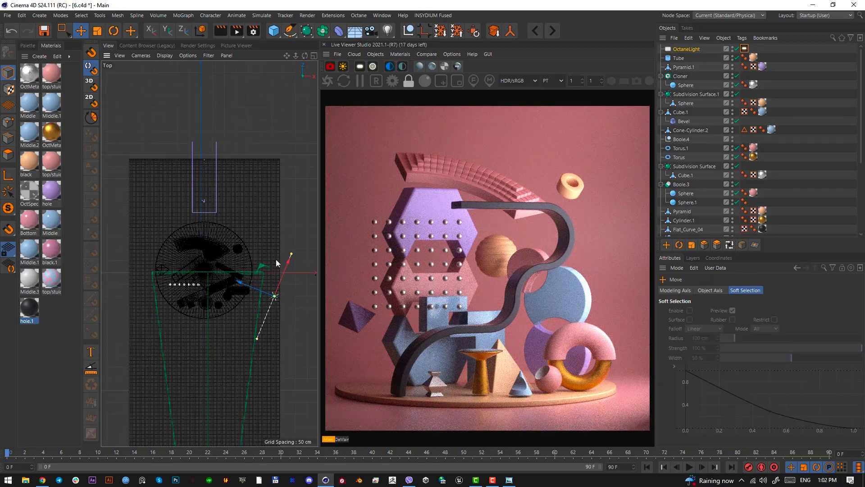
ctrl+drag(264, 264, 172, 378)
key(r)
key(e)
drag(266, 357, 207, 354)
click(745, 48)
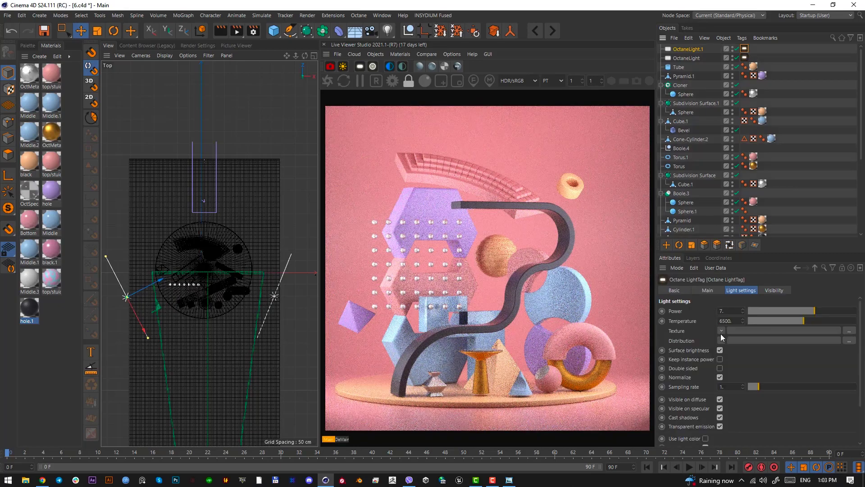
key(Return)
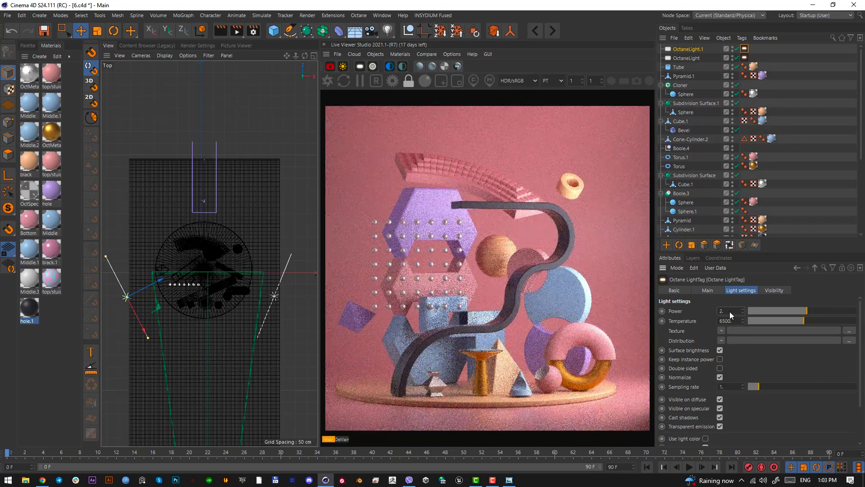
Copy the right-hand area light to a central position behind the podium and rotate it to face the backdrop
click(691, 58)
key(e)
ctrl+drag(293, 386, 237, 289)
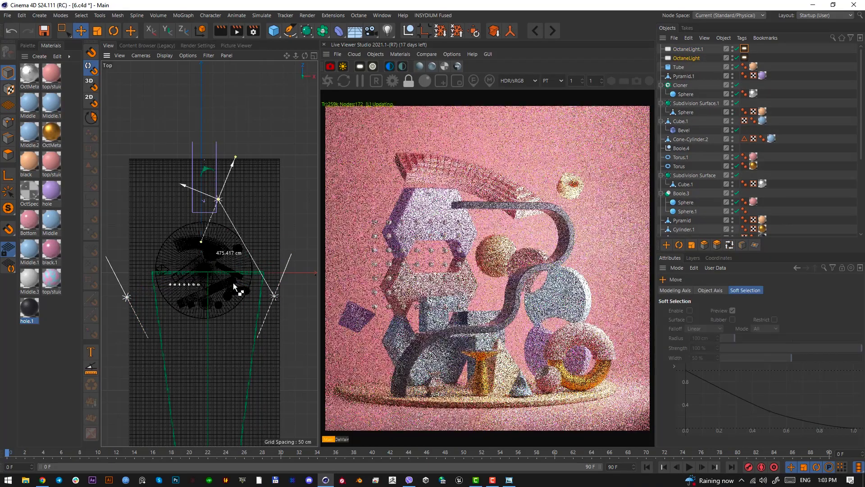
key(r)
drag(244, 197, 265, 252)
key(ctrl+z)
key(e)
key(r)
drag(230, 215, 229, 216)
key(e)
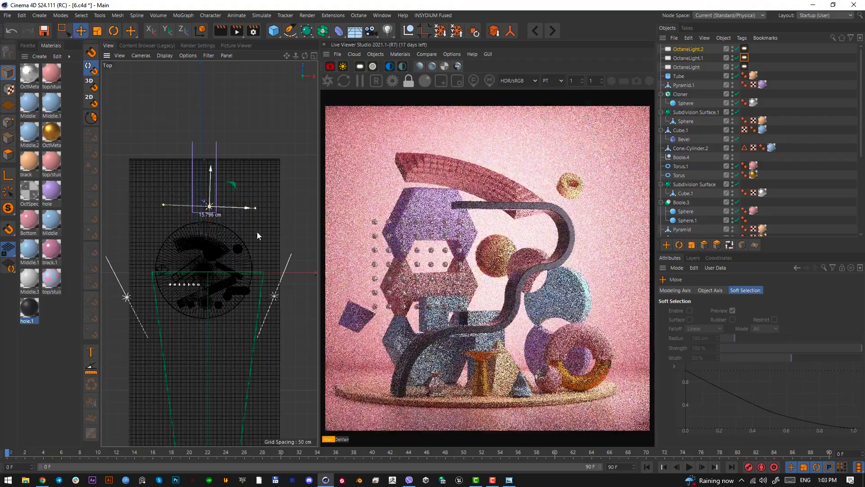
Reshape the back area light into a wider, shorter strip and lower it about 20 cm
key(F1)
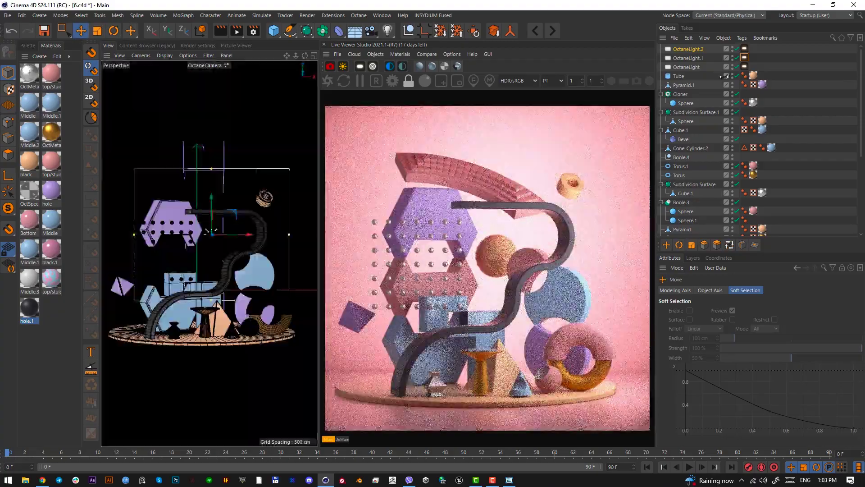
drag(211, 169, 213, 199)
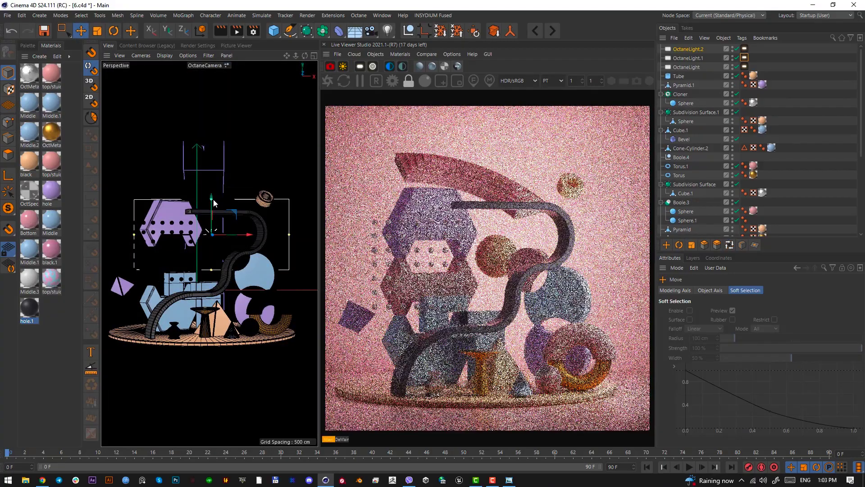
drag(289, 234, 311, 234)
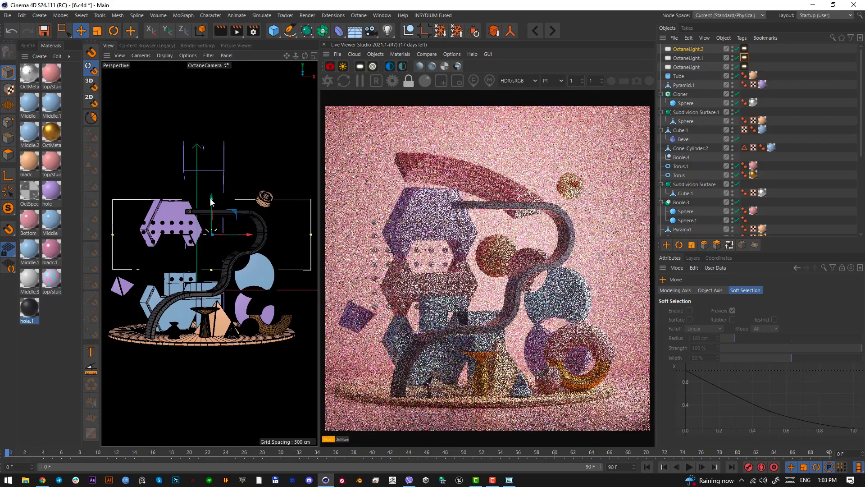
mouse_move(212, 200)
mouse_down()
mouse_move(212, 214)
mouse_move(214, 204)
mouse_up()
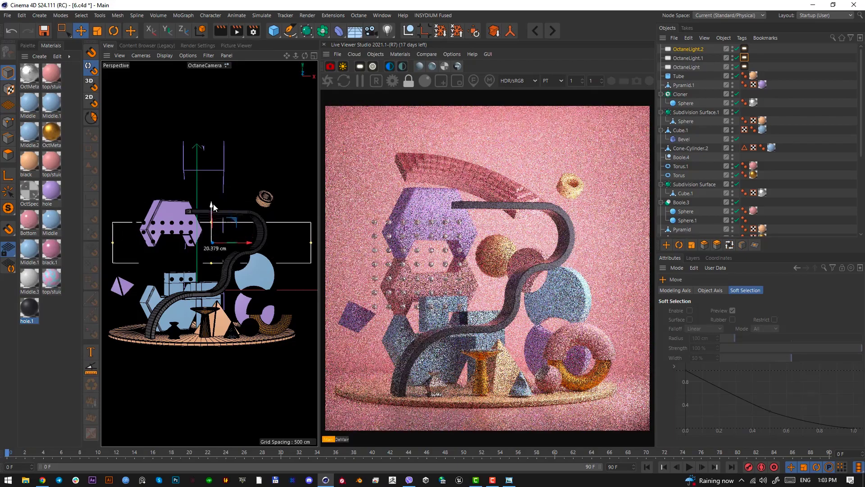
Set the back area light's temperature to about 10733 and its power to about 3.77
click(745, 49)
mouse_move(812, 321)
mouse_down()
mouse_move(833, 318)
mouse_move(810, 309)
mouse_up()
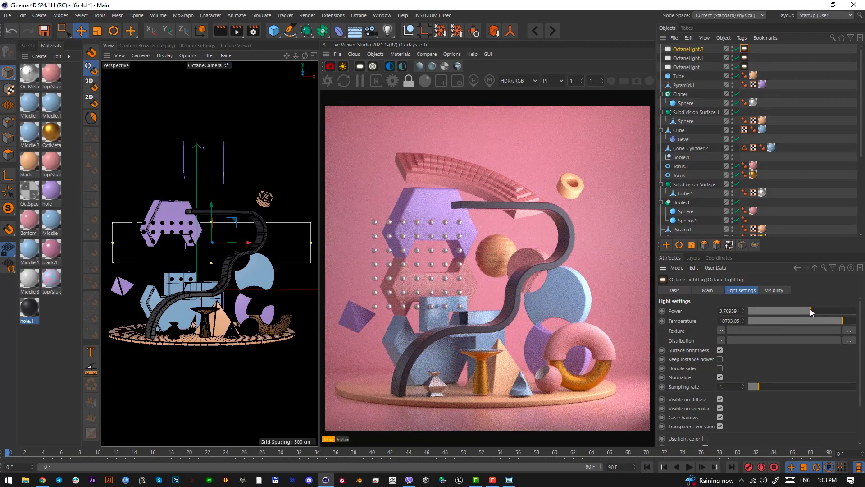
Set the back area light's power to about 8.9 and the Octane camera imager's gamma to about 0.94
drag(811, 310, 813, 310)
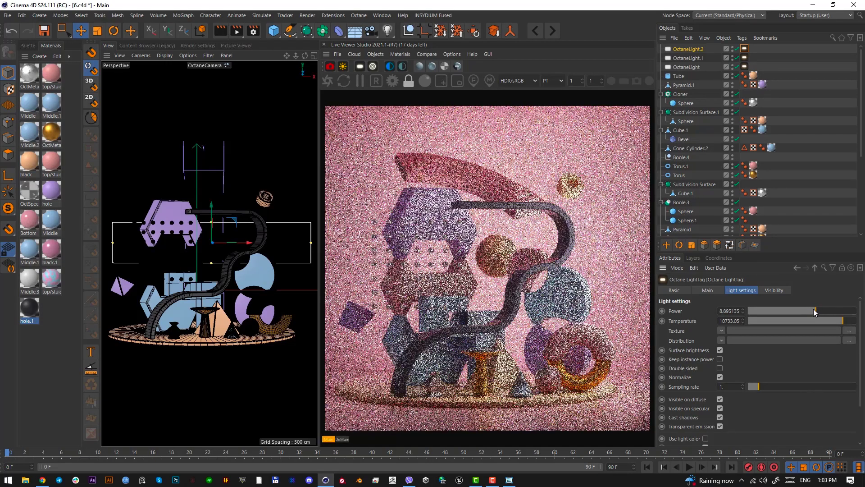
scroll(785, 102, down, 5)
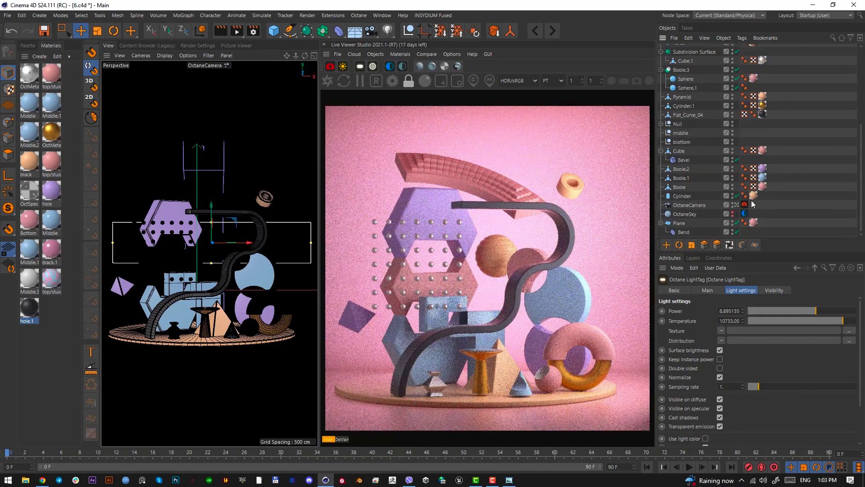
click(745, 204)
click(790, 290)
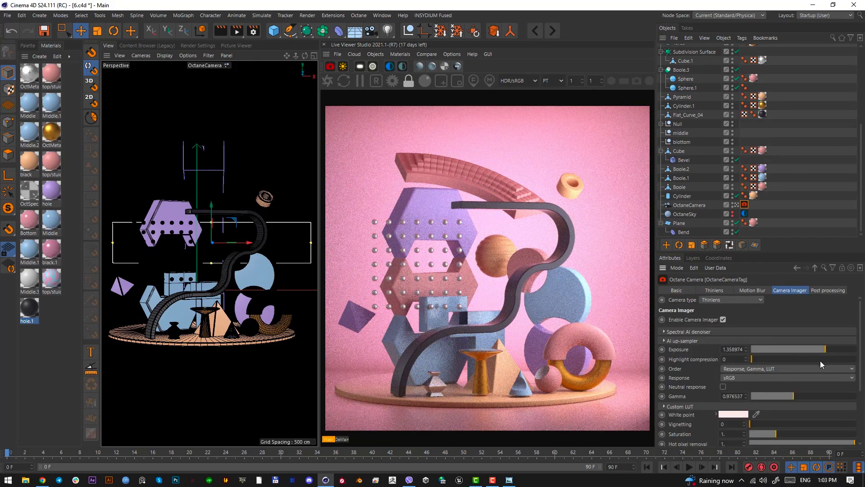
drag(793, 396, 791, 394)
Toggle the Octane sky's visibility and open its environment settings
click(205, 327)
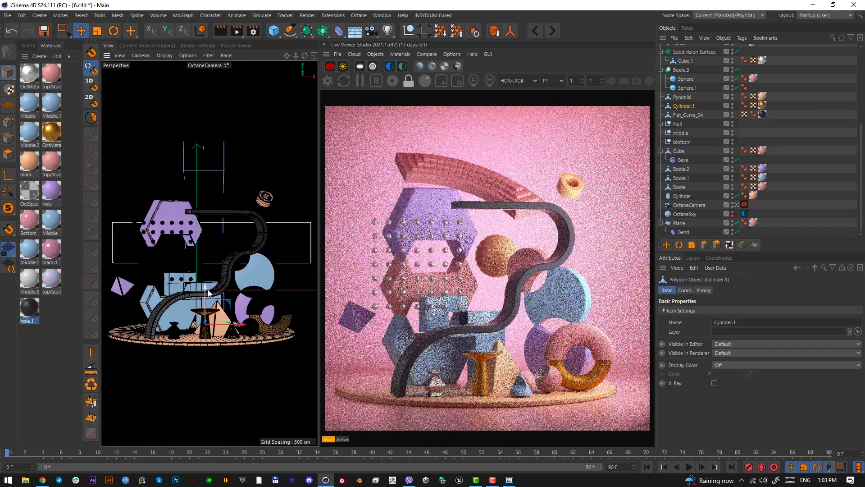
alt+click(733, 213)
click(745, 214)
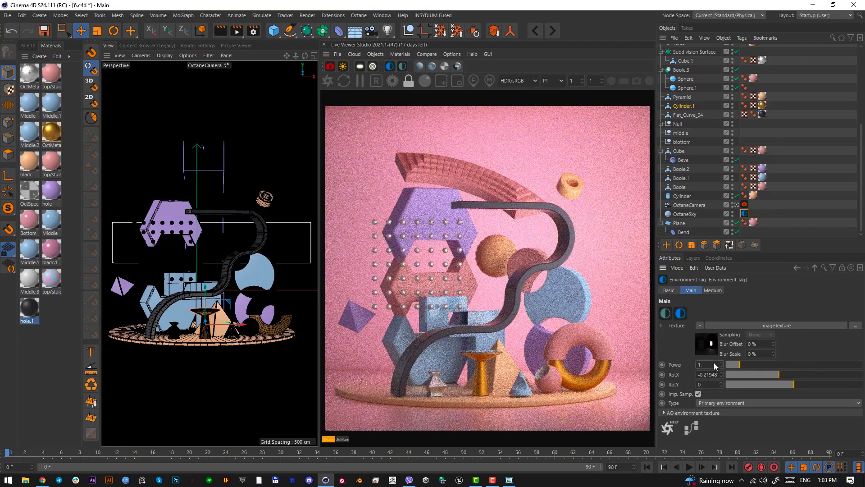
scroll(786, 101, up, 5)
scroll(782, 188, down, 5)
Lower the Octane camera imager's gamma to about 0.85
click(744, 205)
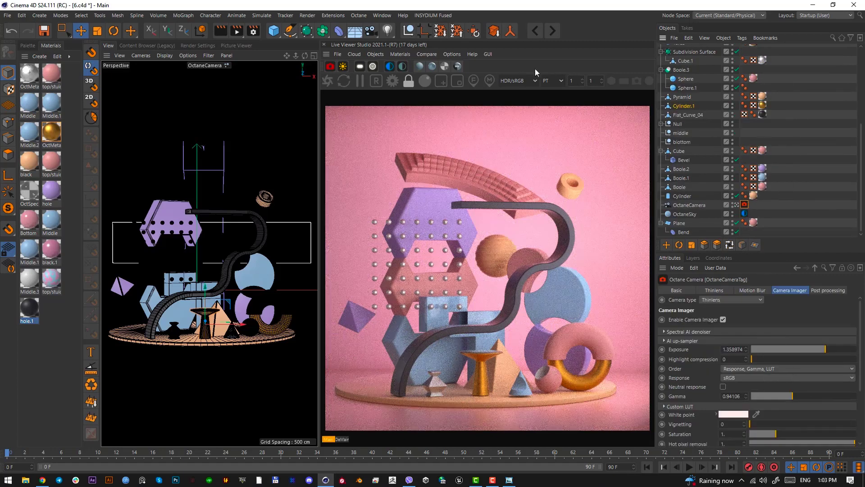
click(452, 54)
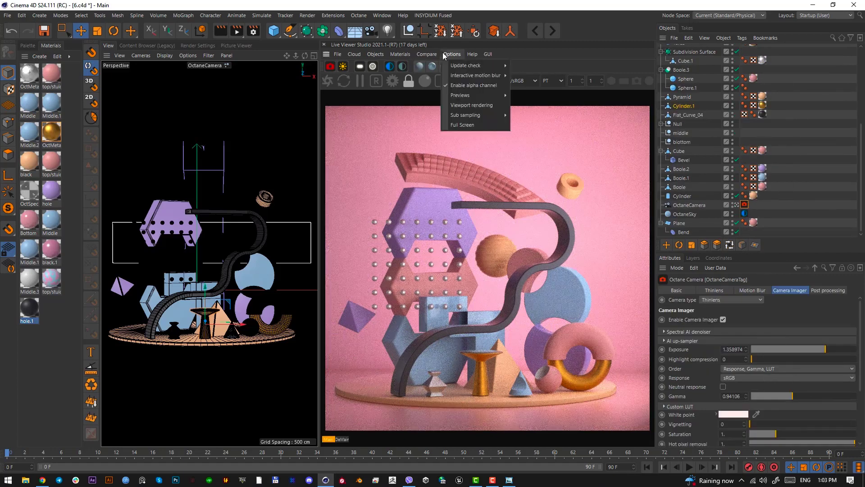
click(792, 396)
mouse_move(785, 396)
mouse_down()
mouse_move(777, 394)
mouse_move(790, 396)
mouse_up()
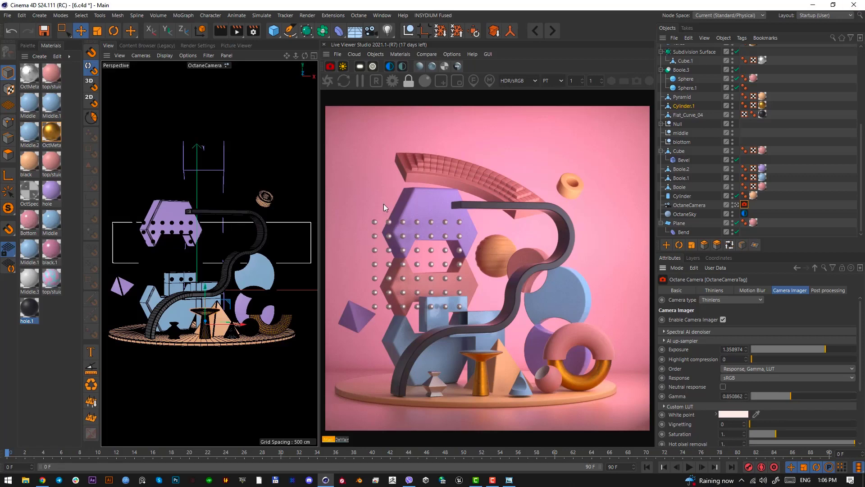
Copy the right-hand area light about 281 cm towards the podium's centre and rotate the copy to lie nearly flat
scroll(694, 66, up, 5)
click(687, 66)
key(F2)
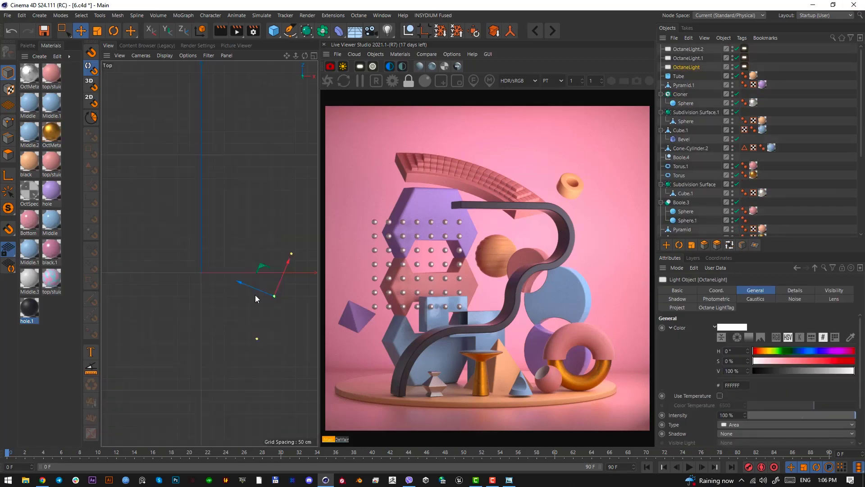
scroll(255, 295, up, 4)
ctrl+drag(236, 283, 189, 262)
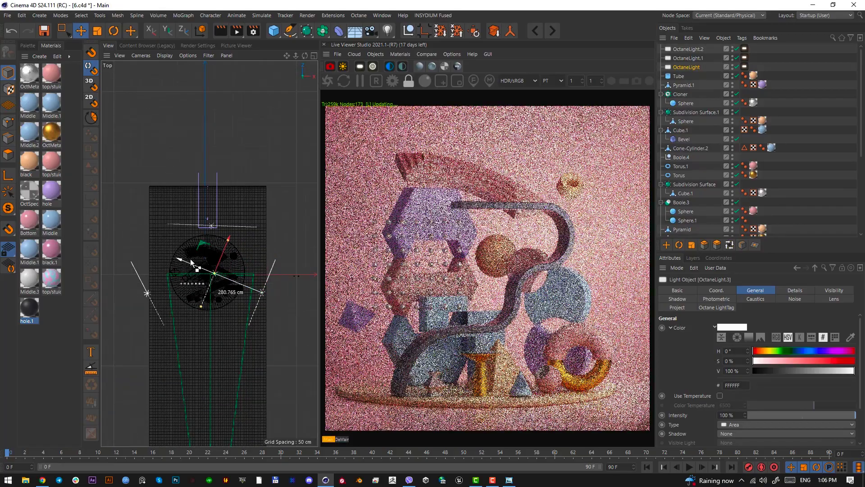
key(r)
drag(227, 293, 224, 195)
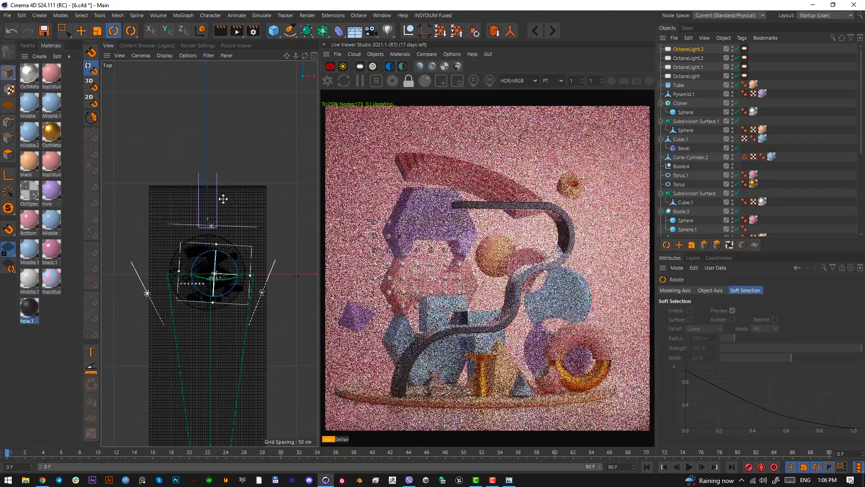
Level the copied area light in the side view and raise it above the podium objects
key(F3)
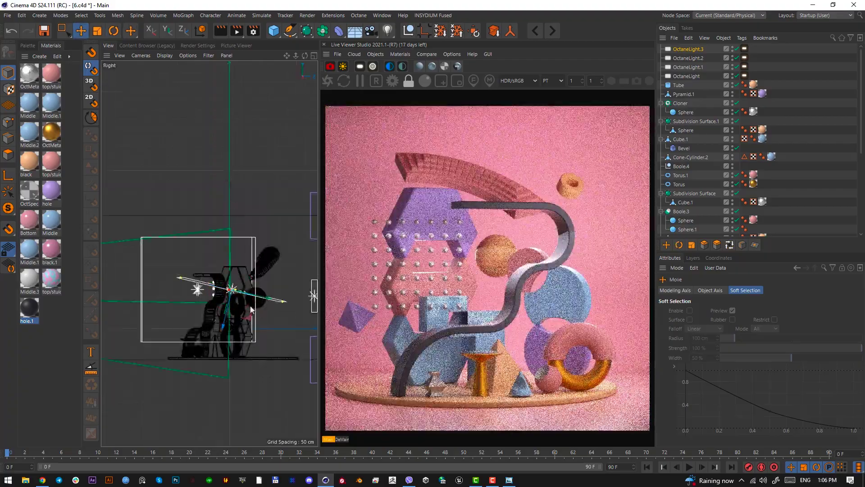
drag(242, 311, 230, 246)
key(e)
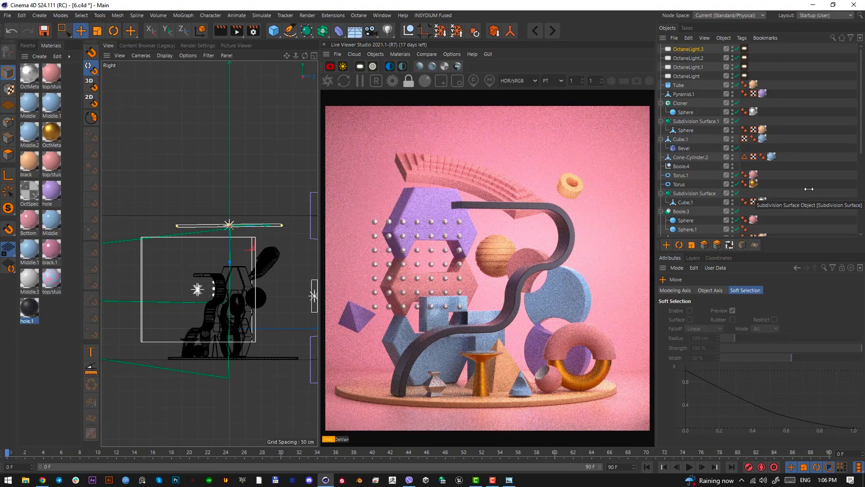
Darken the hole.1 material's diffuse colour to a near-black with 10% saturation and 7% value
double_click(28, 307)
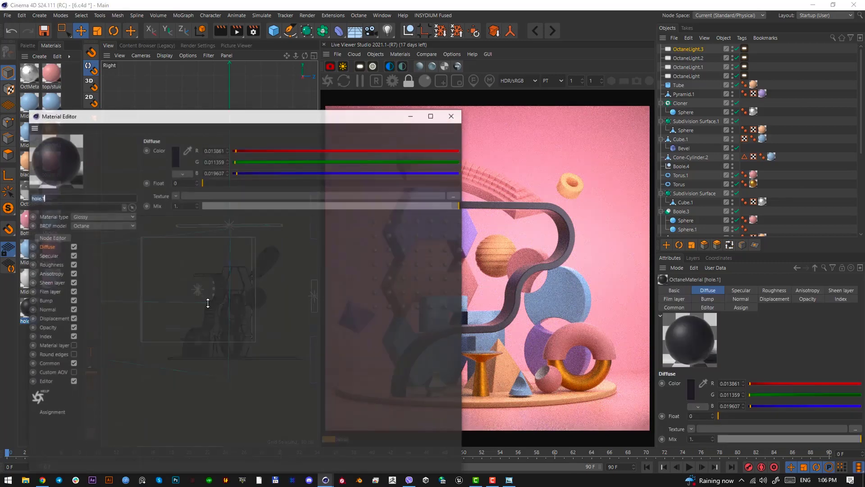
drag(461, 327, 352, 327)
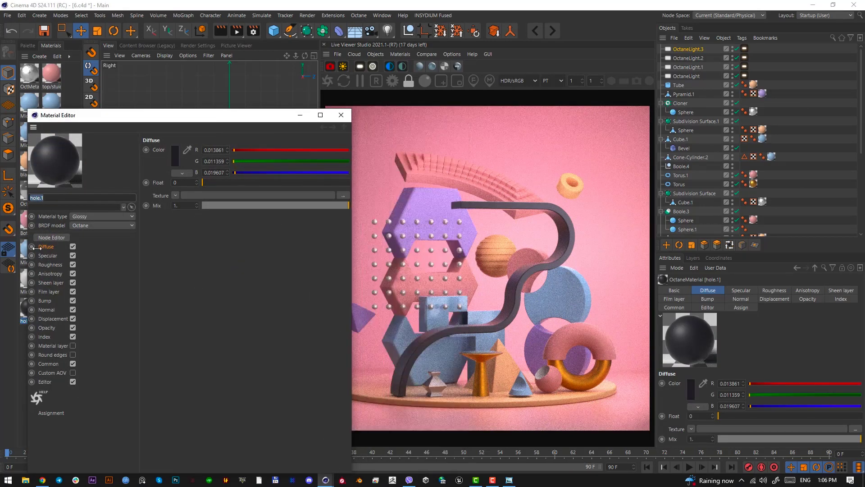
click(175, 156)
drag(136, 168, 130, 168)
click(140, 159)
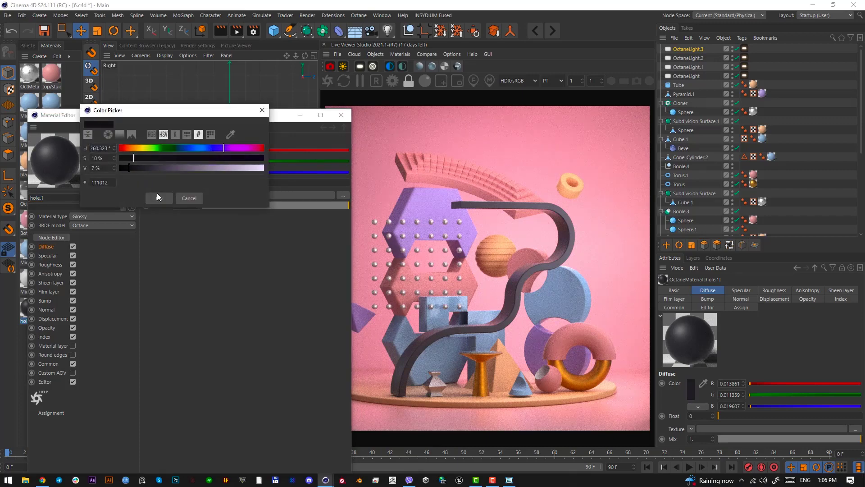
click(157, 194)
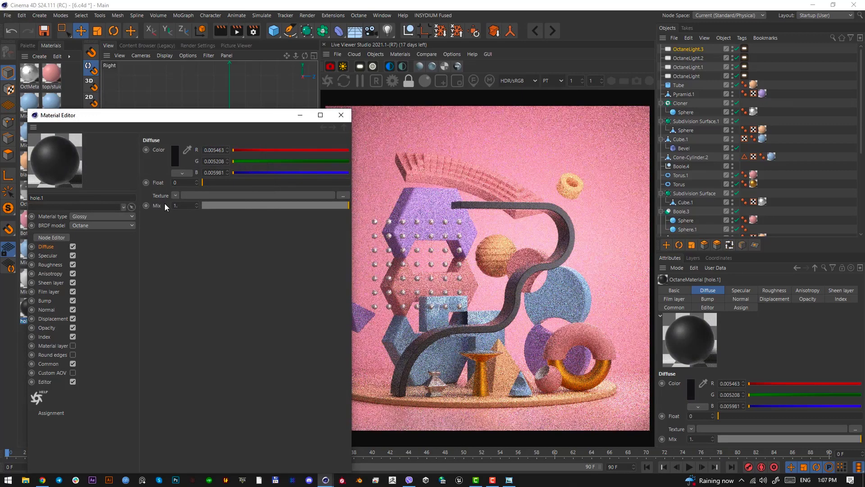
Set the hole.1 material's roughness to about 0.17 and its index to about 1.36
click(45, 338)
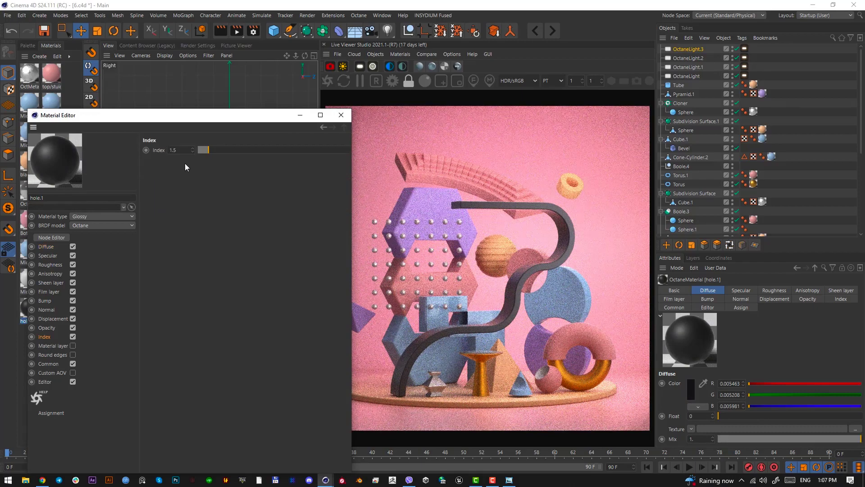
drag(219, 145, 201, 148)
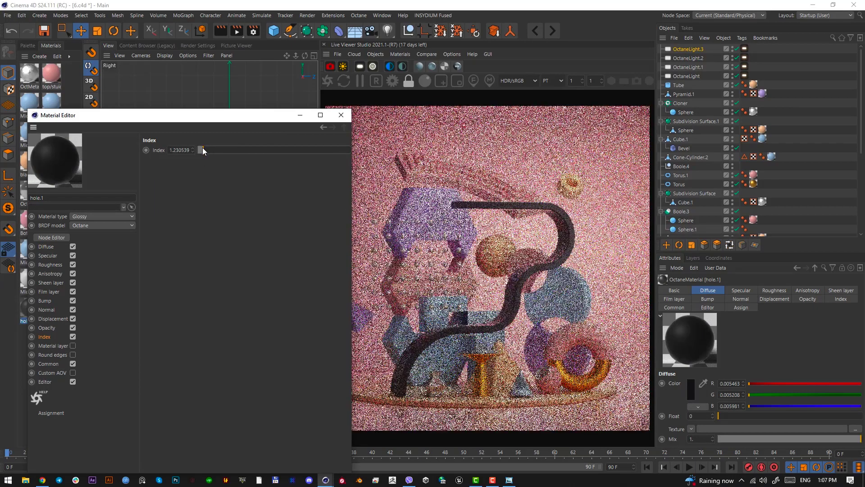
click(46, 265)
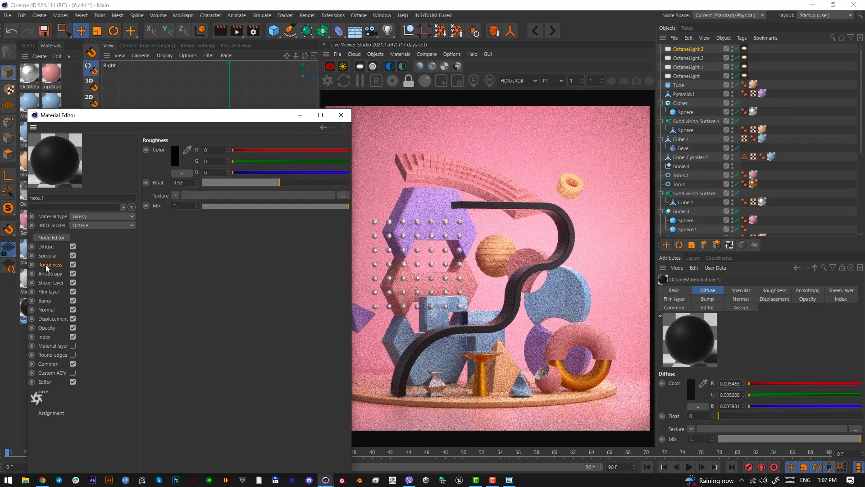
drag(250, 182, 222, 182)
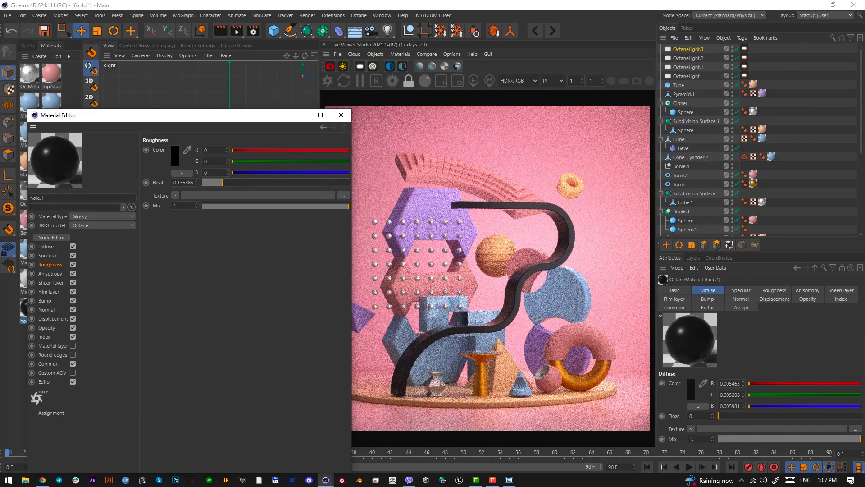
drag(223, 182, 228, 182)
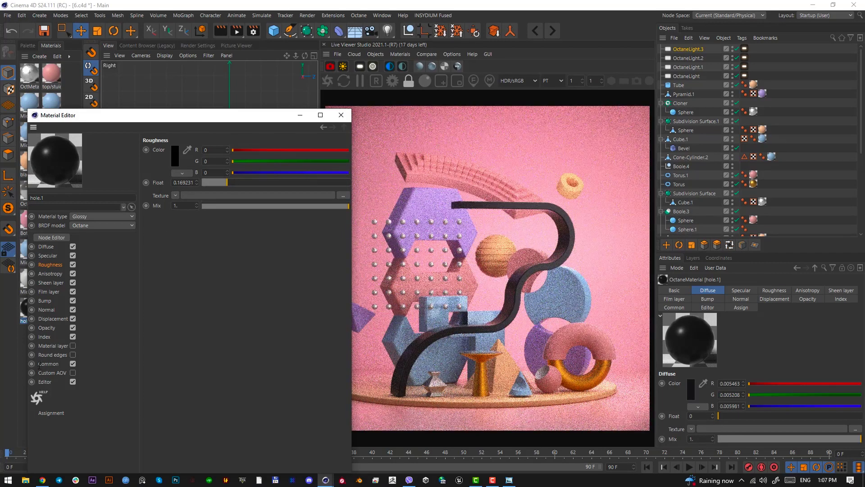
click(51, 336)
drag(201, 150, 206, 149)
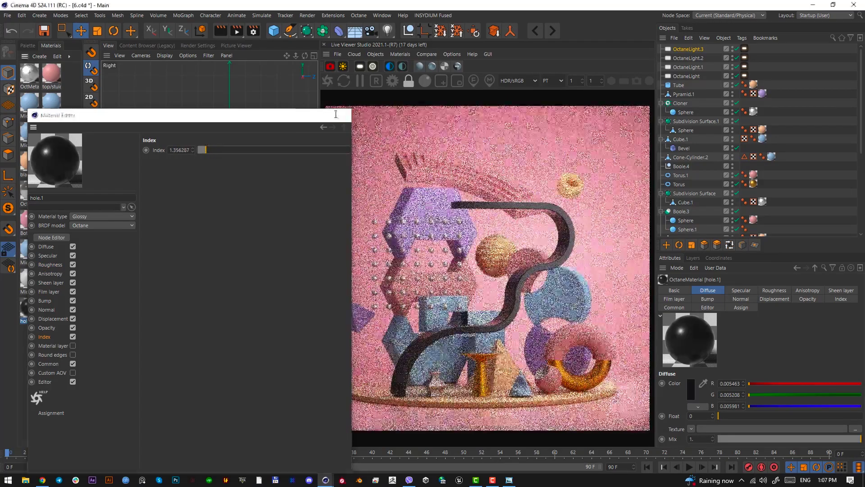
click(341, 115)
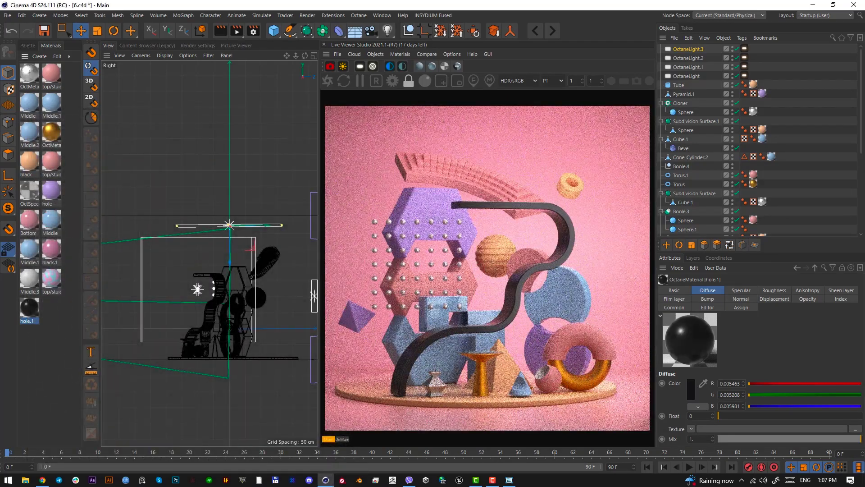
Lower the overhead area light slightly and shift it towards the podium's right side
drag(232, 242, 233, 252)
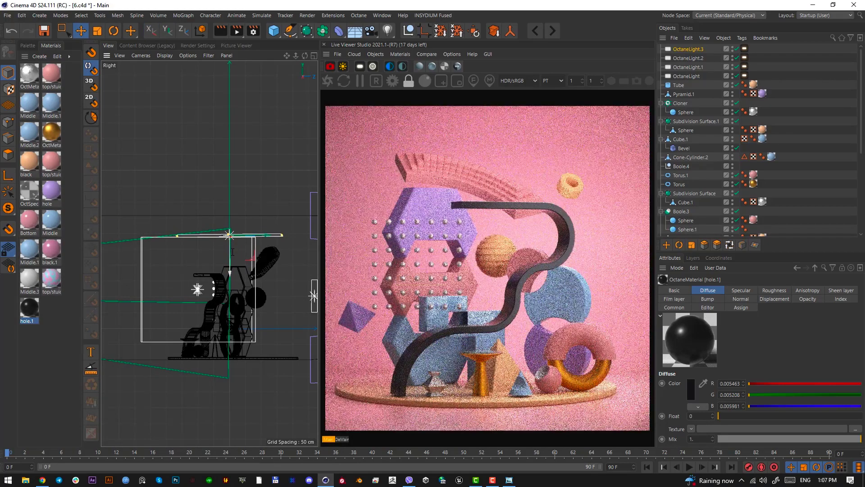
key(F2)
drag(233, 250, 250, 245)
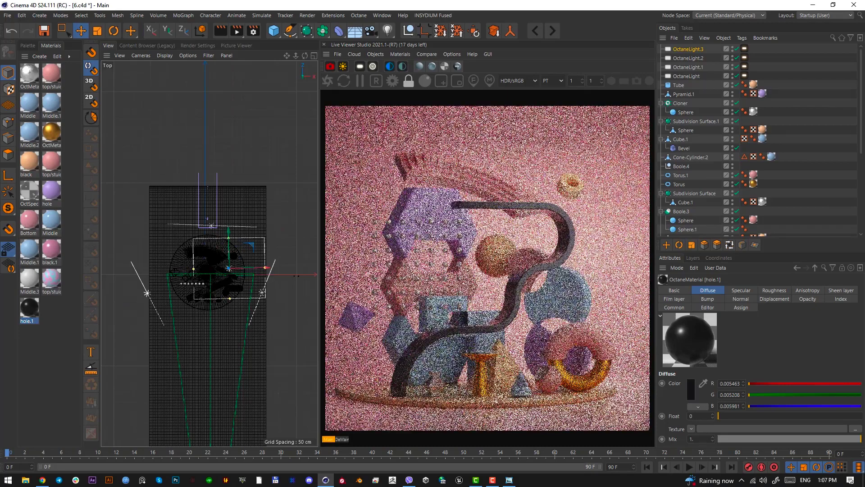
key(F1)
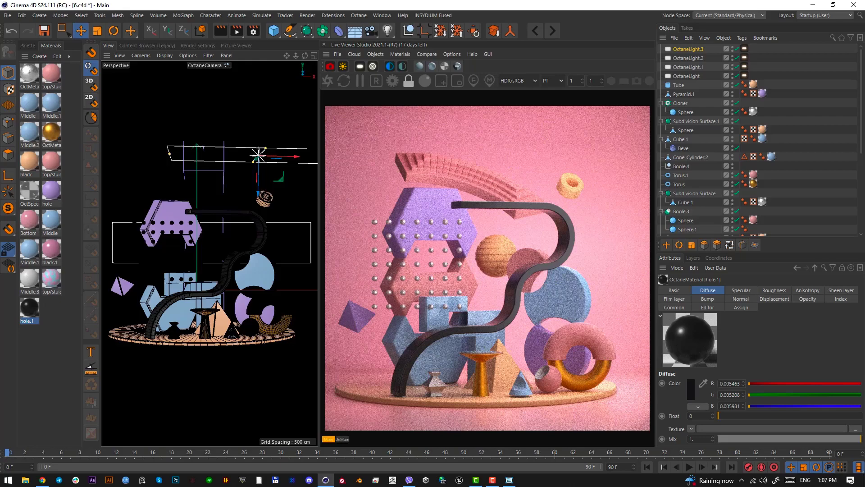
Nudge the black curved strip slightly upward and check its placement from above
click(230, 266)
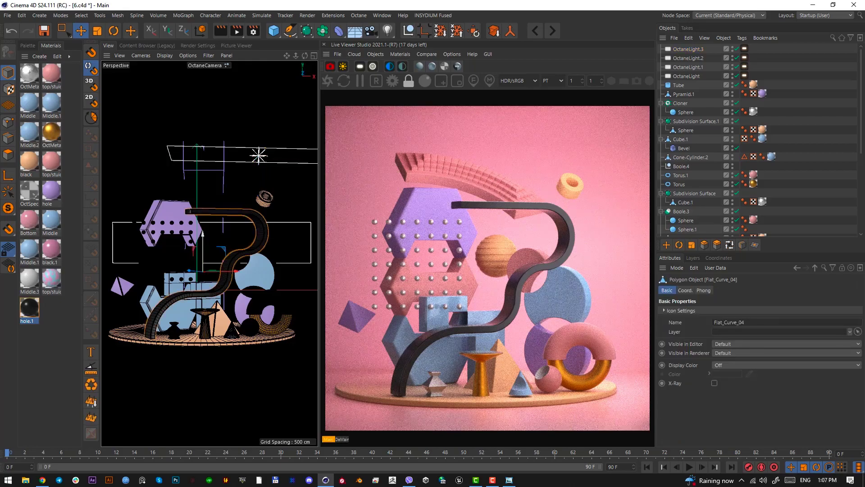
drag(203, 236, 203, 234)
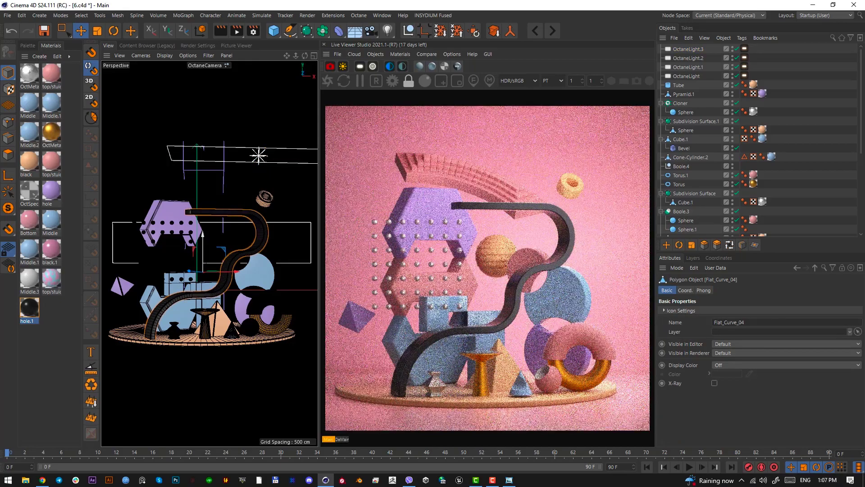
key(F2)
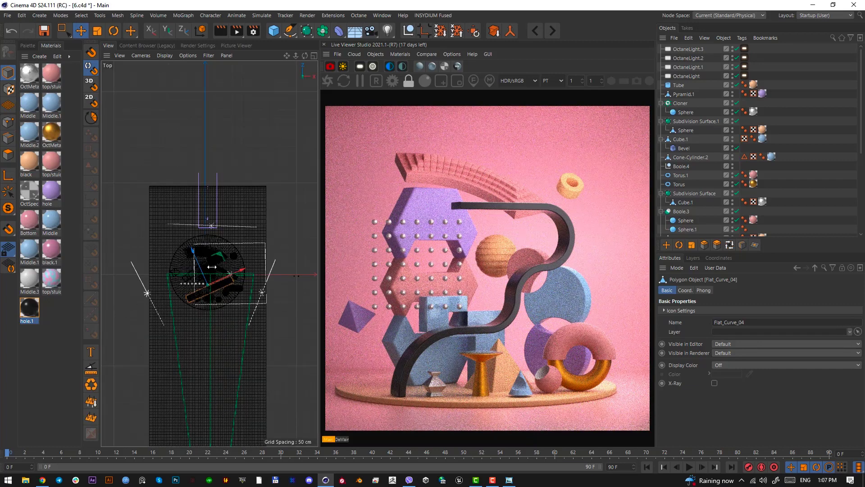
key(F1)
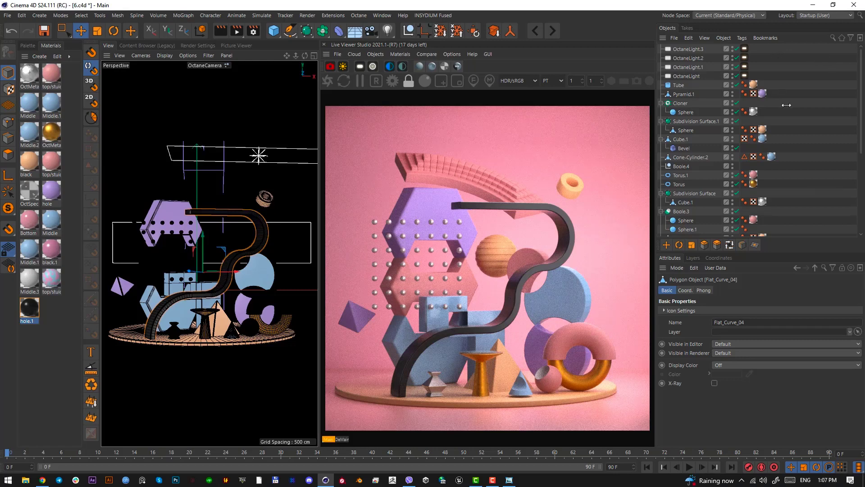
Set the Octane camera imager's gamma to about 0.90 and its exposure to about 1.54
scroll(751, 212, down, 5)
click(745, 205)
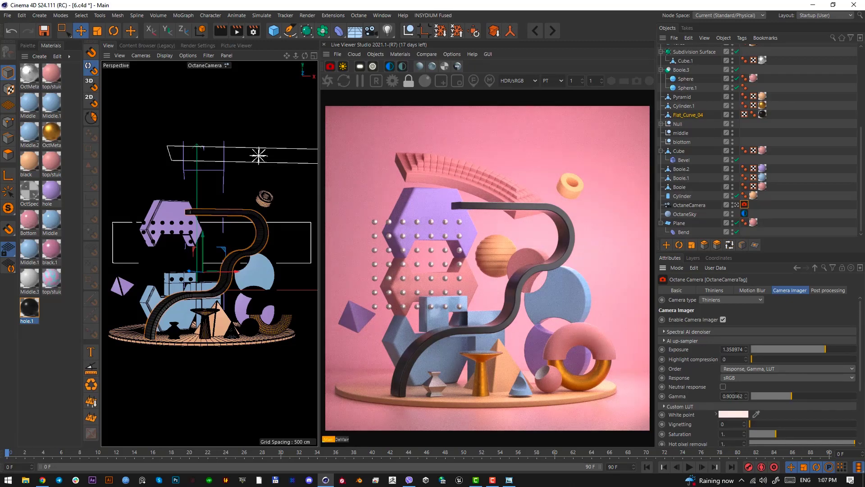
drag(824, 350, 828, 352)
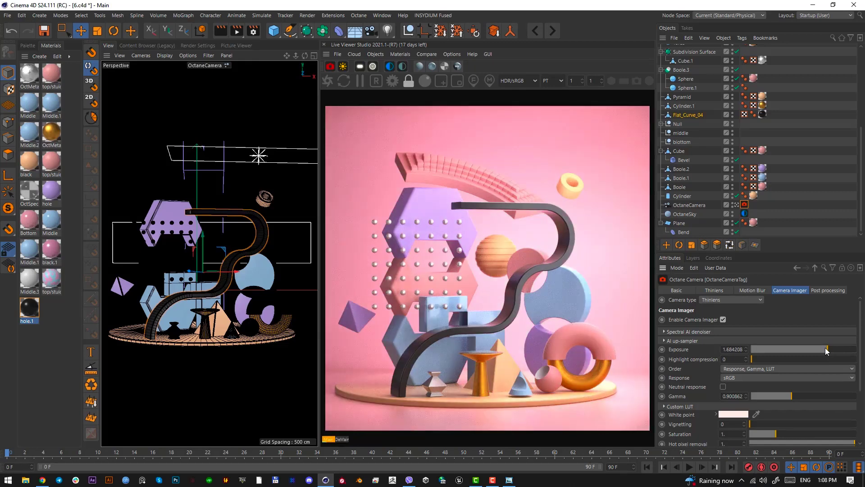
drag(825, 348, 823, 348)
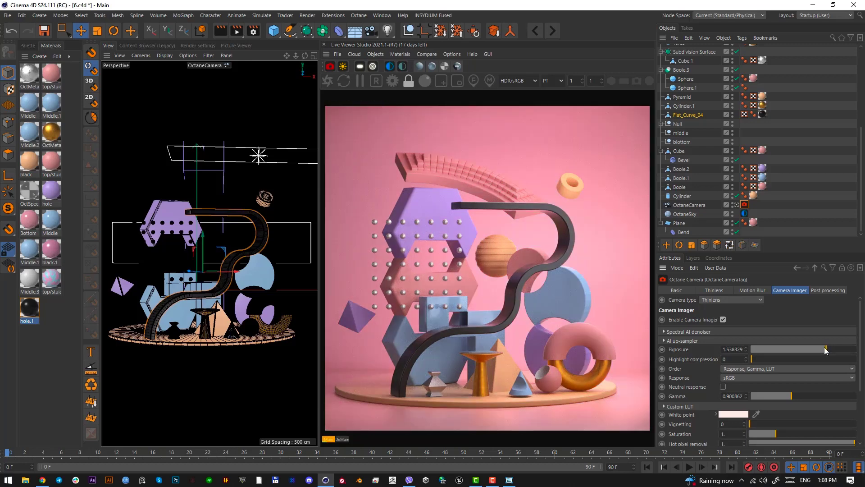
scroll(702, 84, up, 5)
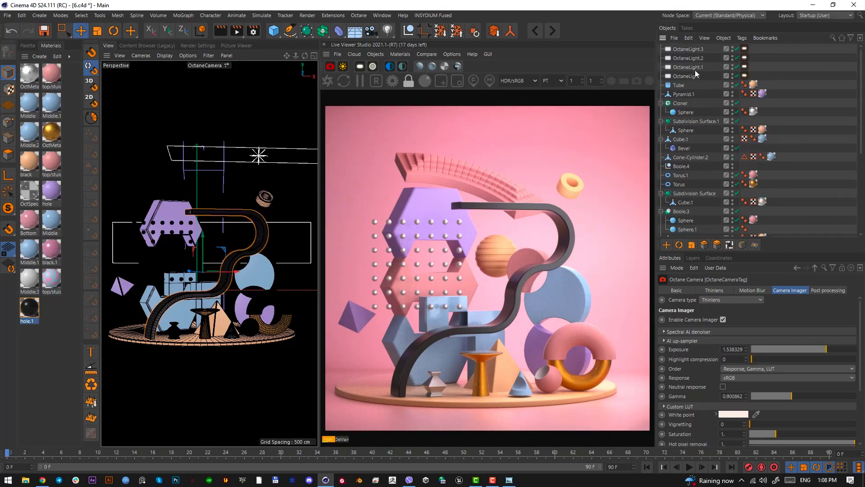
Shift the right-hand OctaneLight closer to the podium in the top view and set its power to 8
click(691, 74)
key(F2)
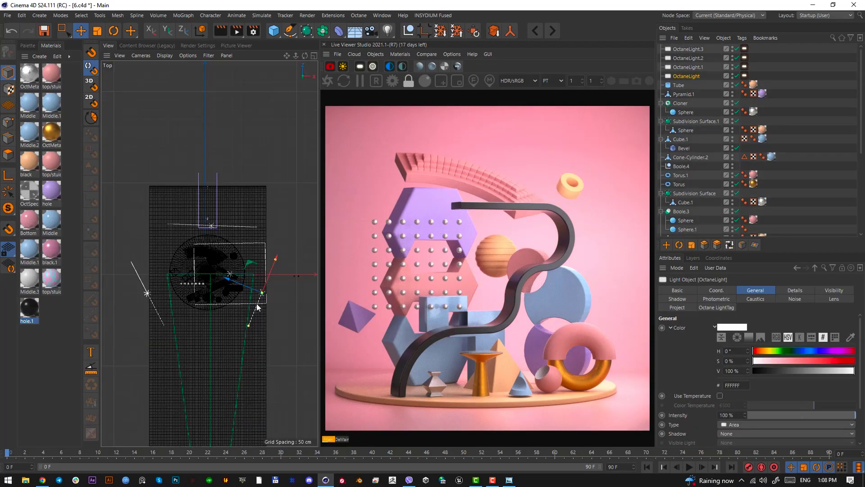
drag(256, 311, 256, 327)
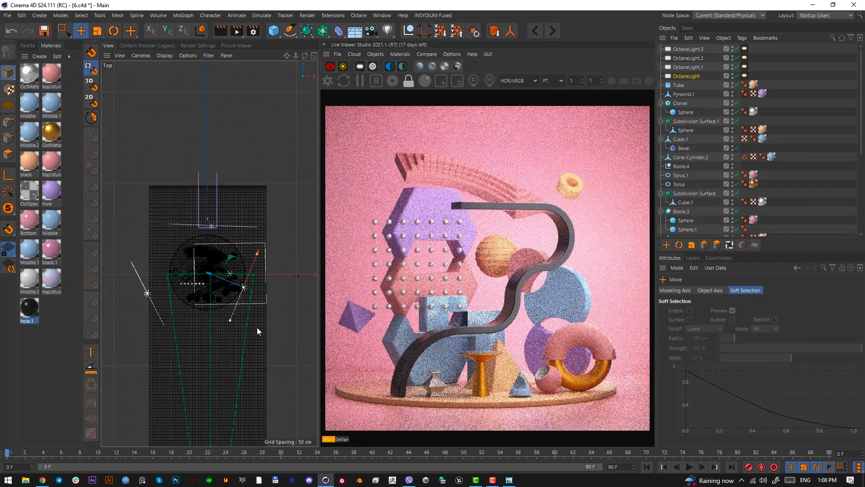
drag(260, 329, 264, 332)
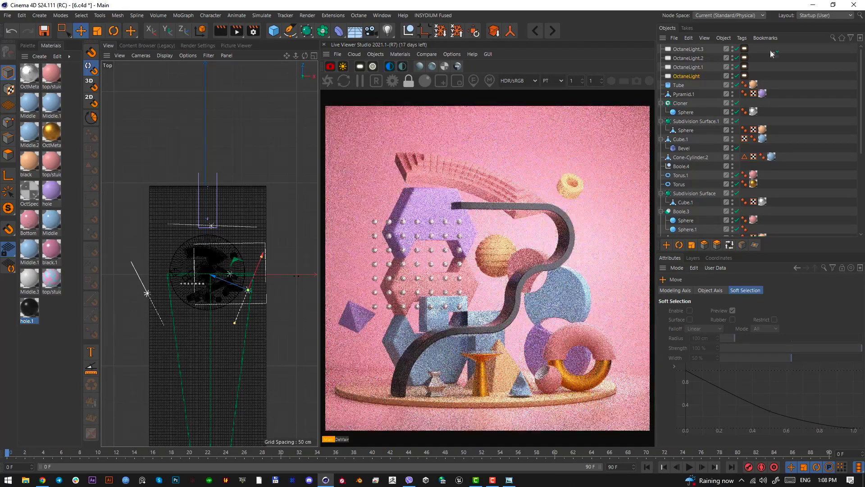
click(744, 76)
click(731, 311)
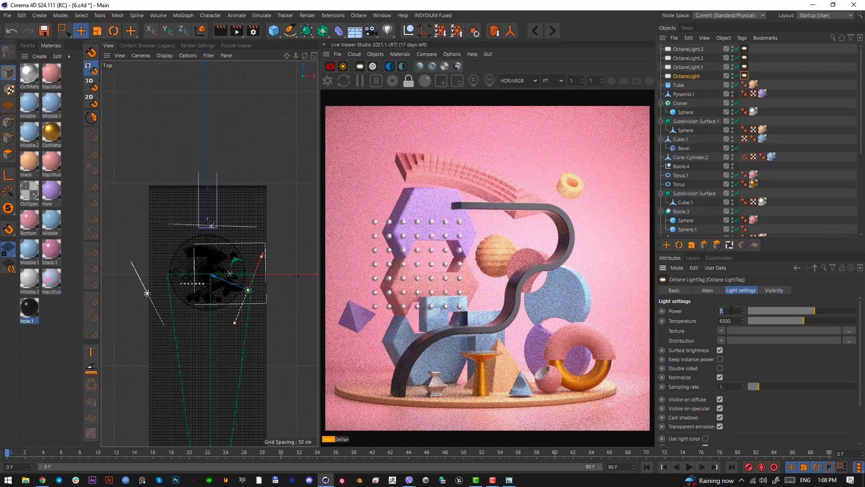
text(8)
key(Return)
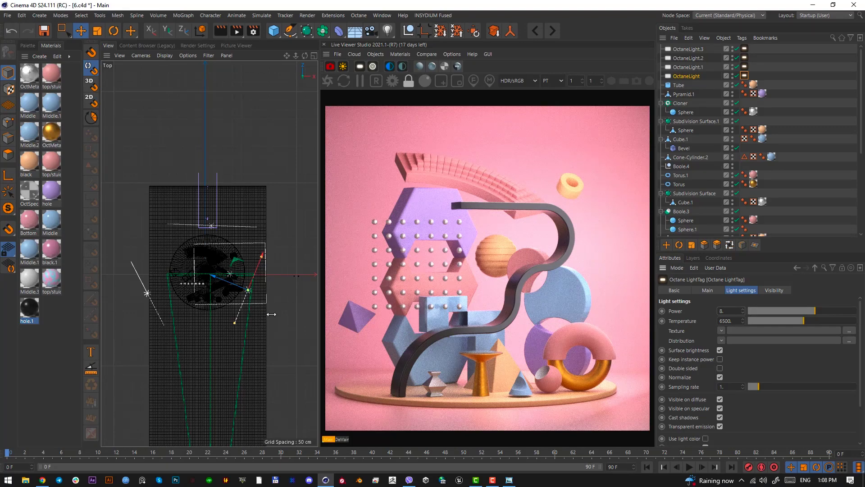
Move the pink material from the small sphere onto its parent Boole.3 and nudge the cut sphere slightly
key(F1)
click(225, 331)
click(233, 333)
key(e)
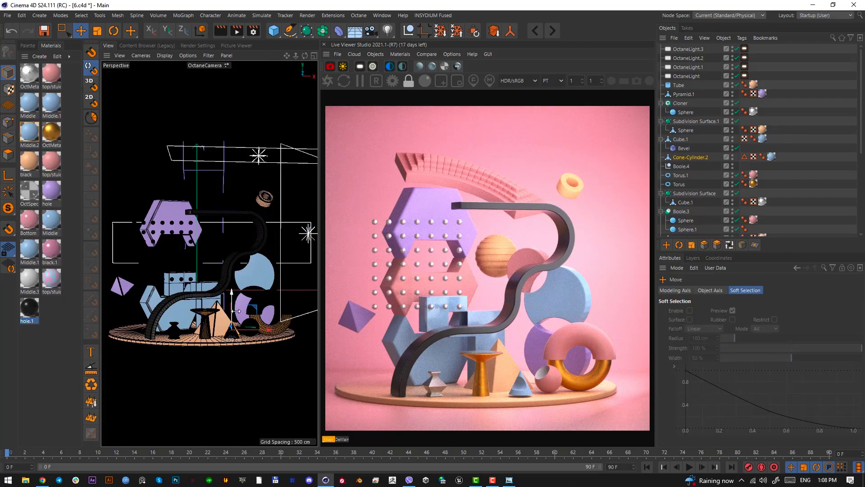
click(255, 328)
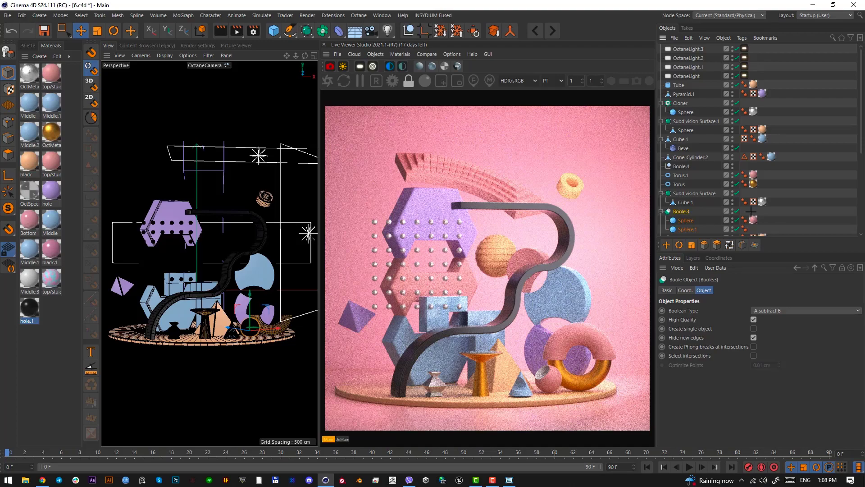
drag(754, 220, 745, 211)
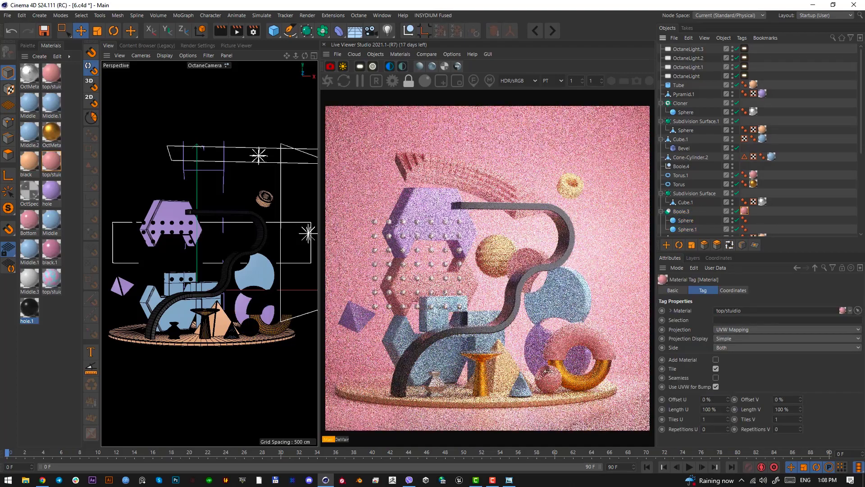
click(685, 211)
drag(250, 304, 249, 302)
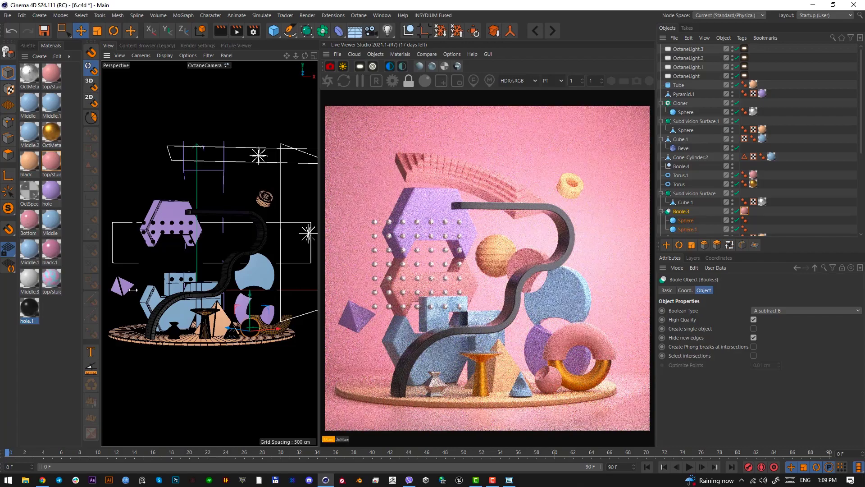
Adjust the purple pyramid's position beside the podium from the top and camera views
click(118, 289)
key(F2)
drag(194, 206, 194, 220)
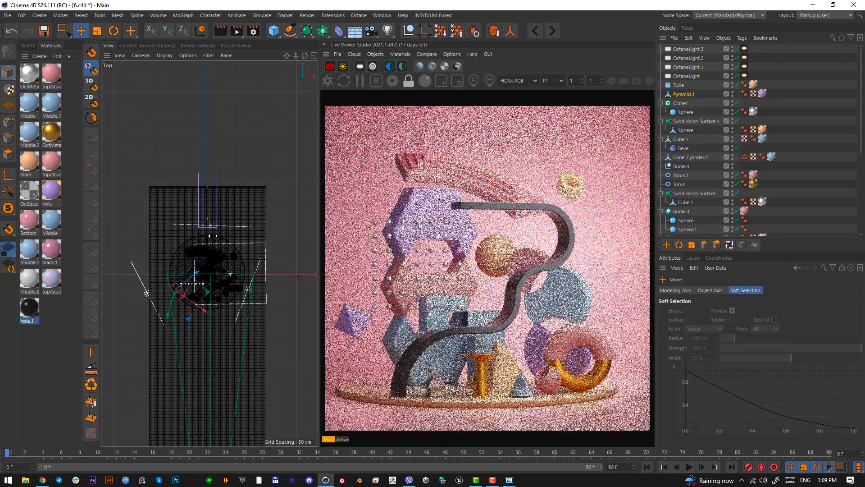
key(F1)
drag(222, 248, 222, 218)
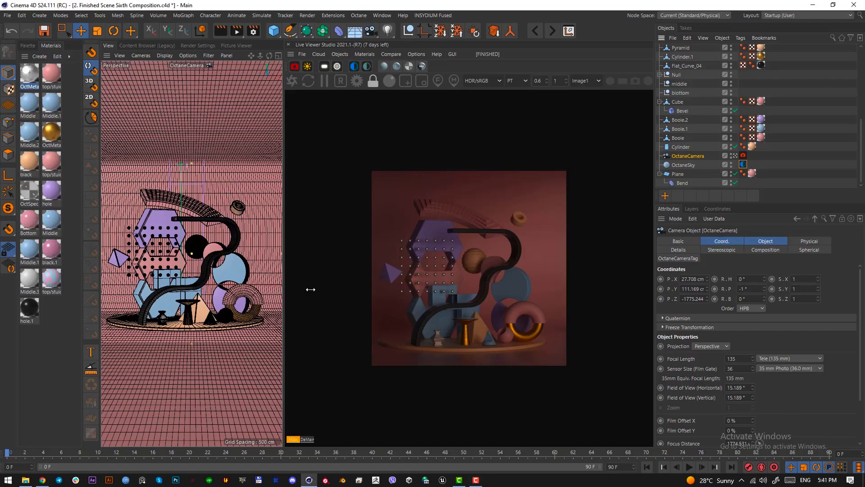
Move OctaneCamera and OctaneSky to the top of the object hierarchy and show the sky's environment settings
click(47, 334)
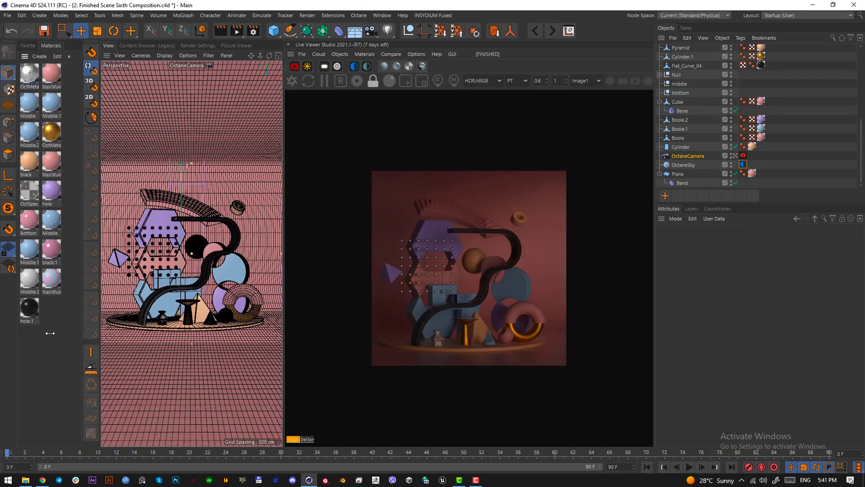
click(693, 156)
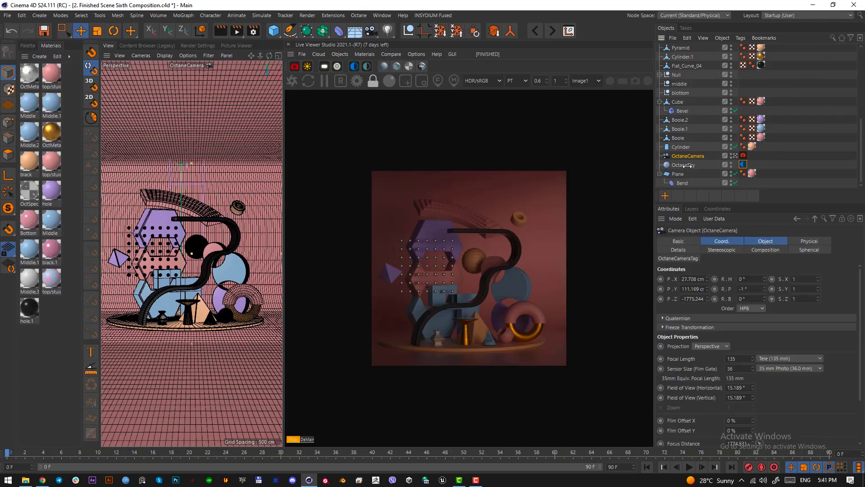
shift+click(687, 165)
click(686, 157)
shift+click(687, 162)
drag(687, 160, 693, 46)
click(744, 57)
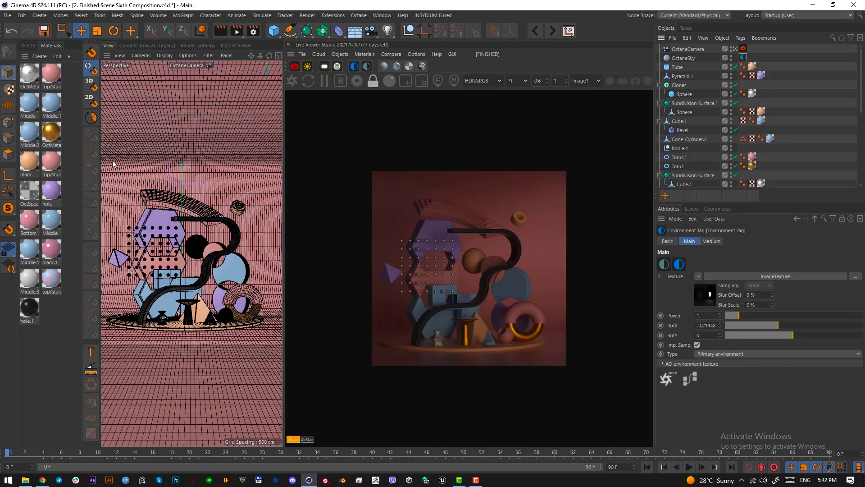
Desaturate the OctMetal1 material's specular colour to a paler gold
double_click(57, 131)
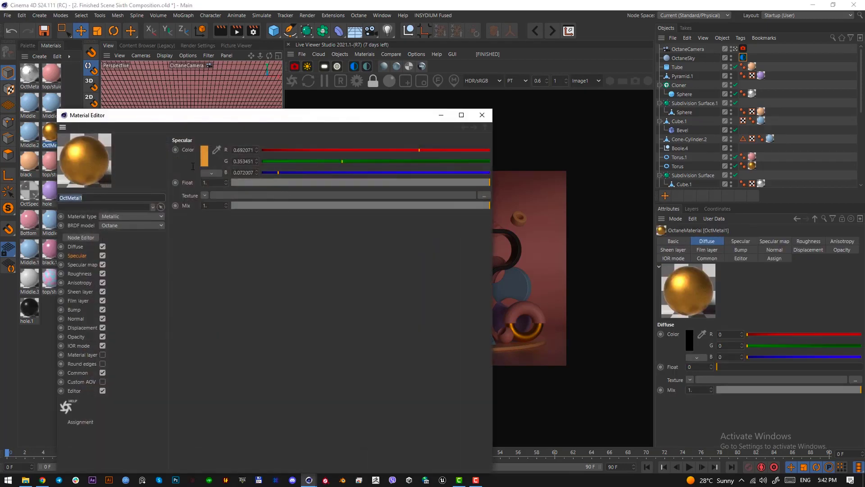
click(203, 160)
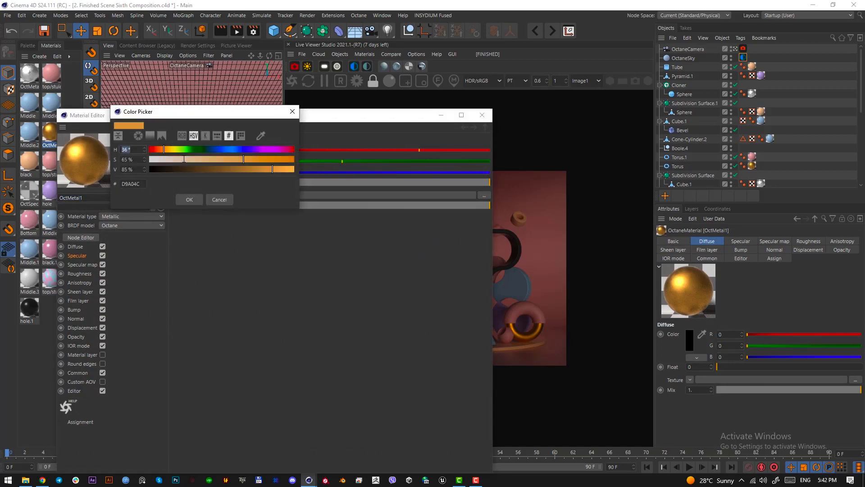
click(184, 159)
click(189, 200)
click(483, 115)
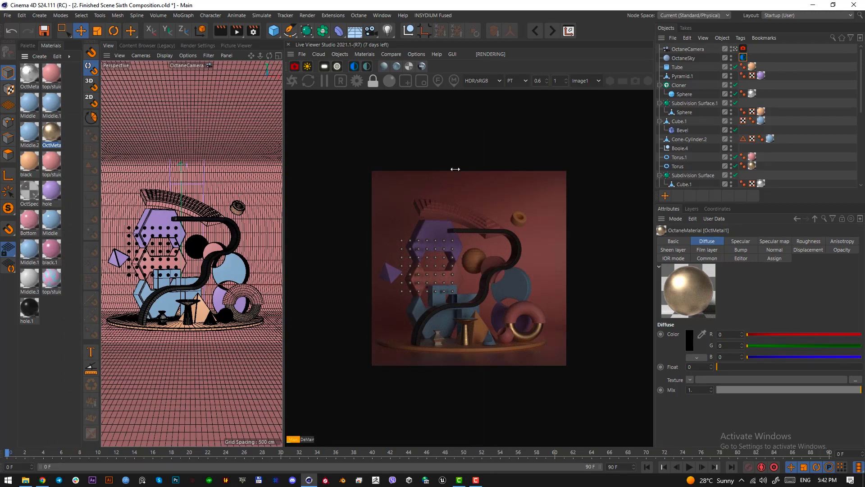
Add an Octane area light, raise it to the middle of the composition, and place it behind the podium objects
click(324, 67)
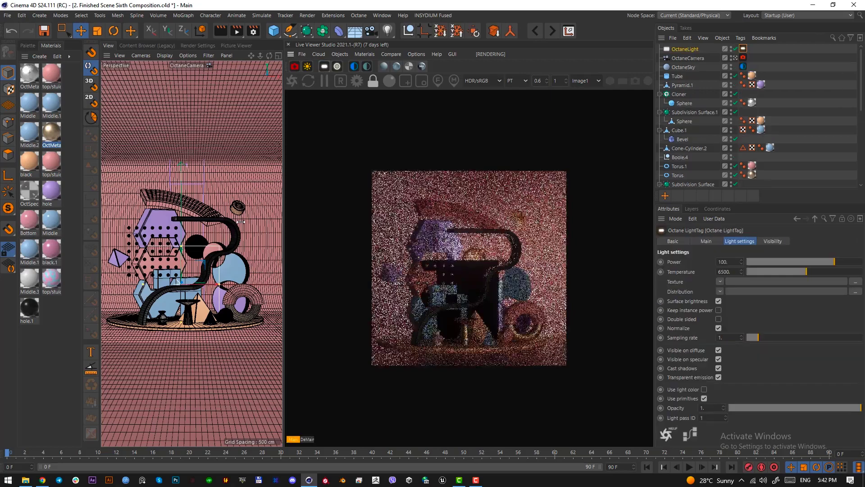
drag(180, 265, 223, 243)
drag(195, 204, 195, 209)
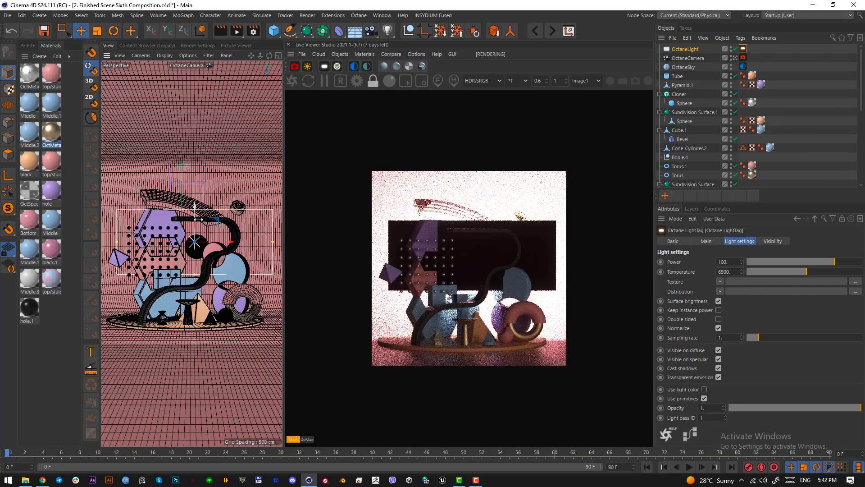
key(F2)
drag(191, 239, 190, 207)
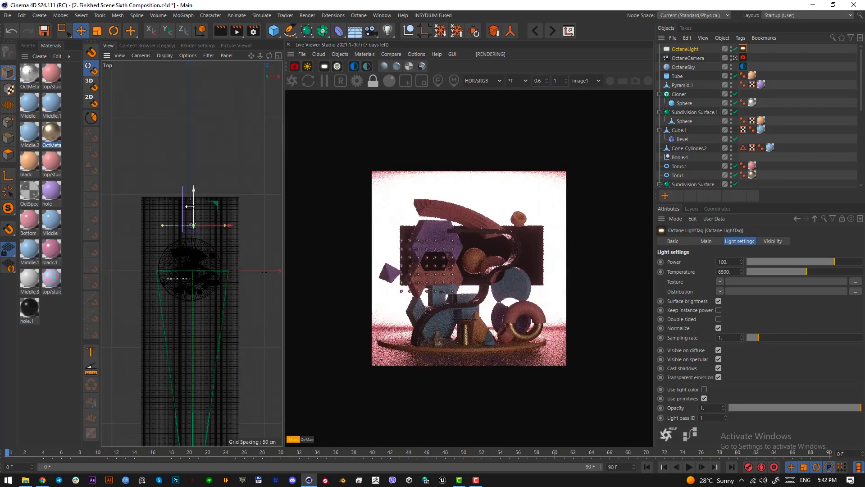
Hide the area light from the camera and lower its power to about 4.45
click(767, 241)
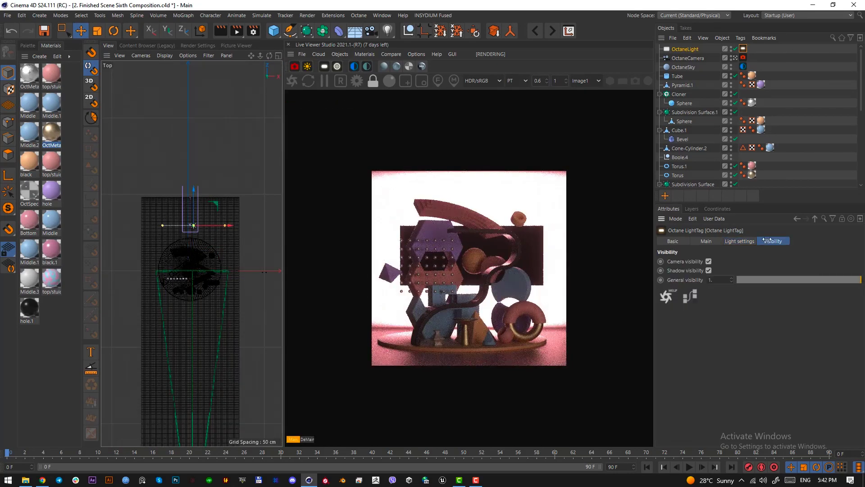
click(709, 262)
click(740, 241)
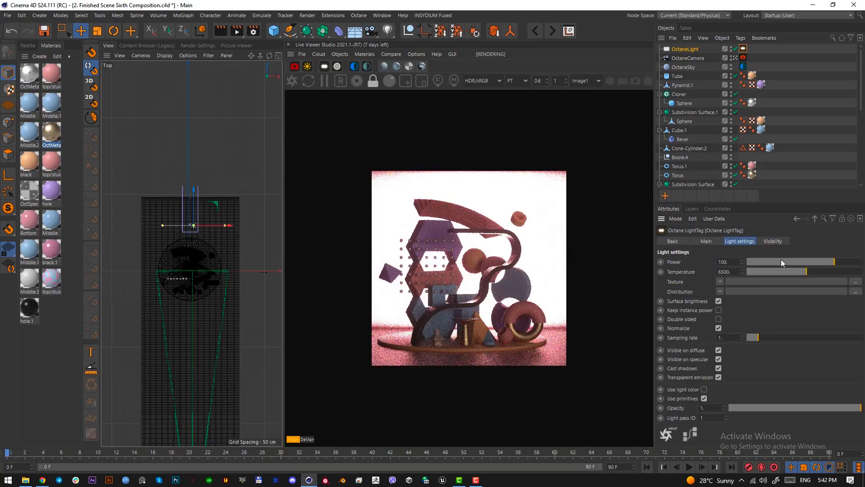
drag(833, 262, 814, 263)
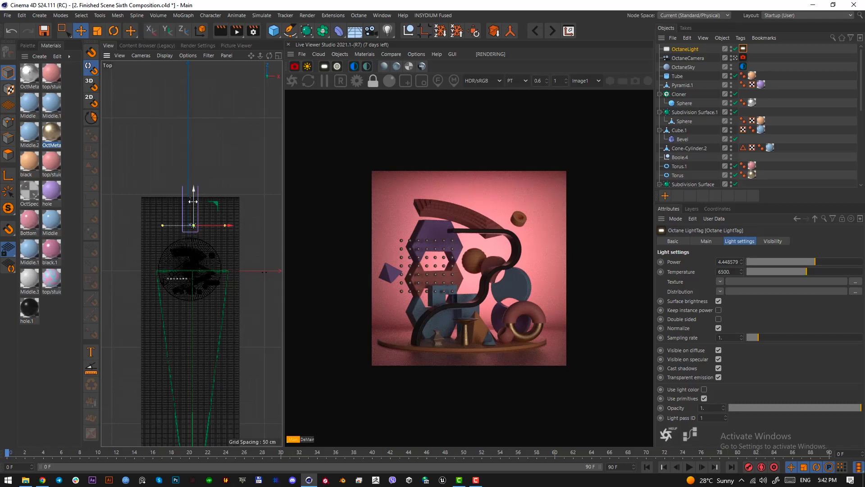
Rename the area light as back-light
double_click(690, 49)
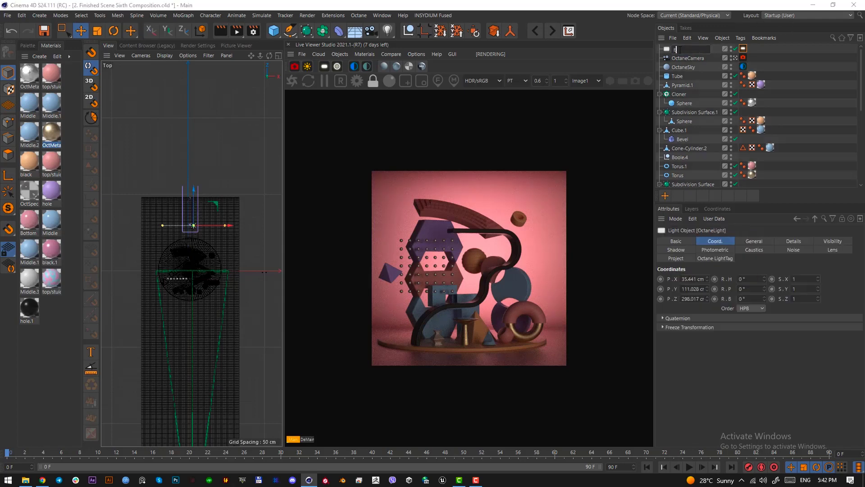
text(back-light)
key(Return)
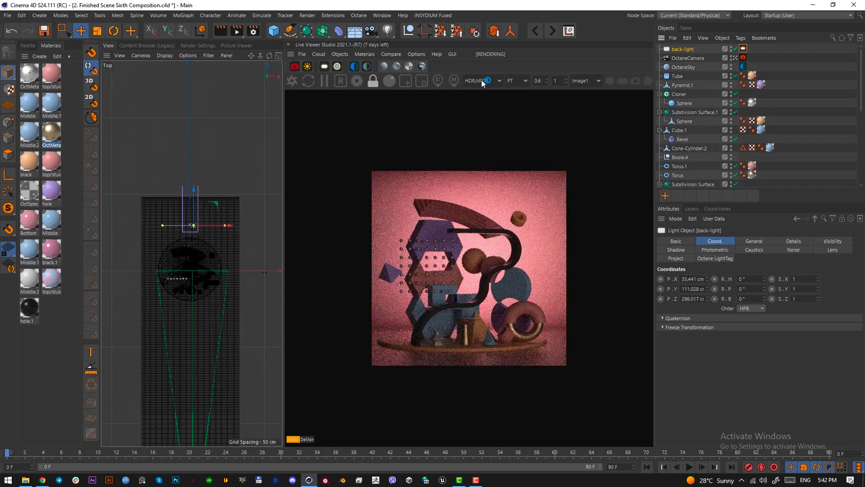
Duplicate back-light, turn the copy about 40° in heading, and place it at the podium's front right, about X 245 cm, Z -174 cm
drag(217, 206, 259, 209)
key(r)
key(e)
key(F3)
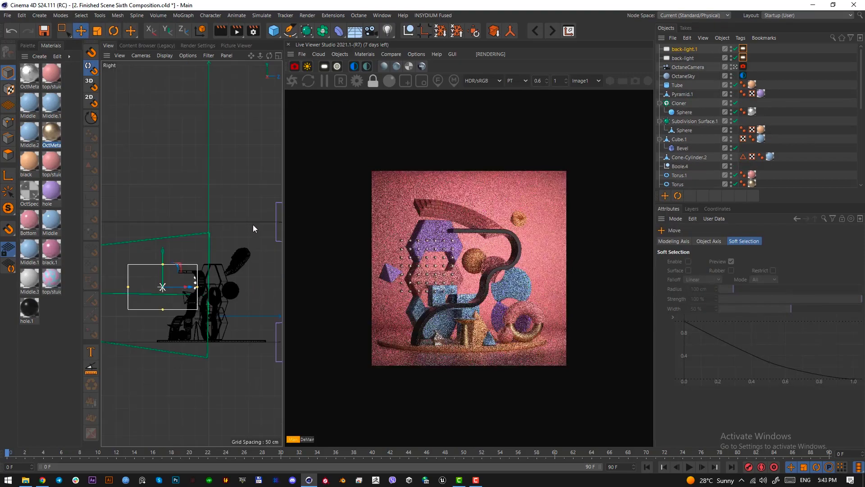
key(F1)
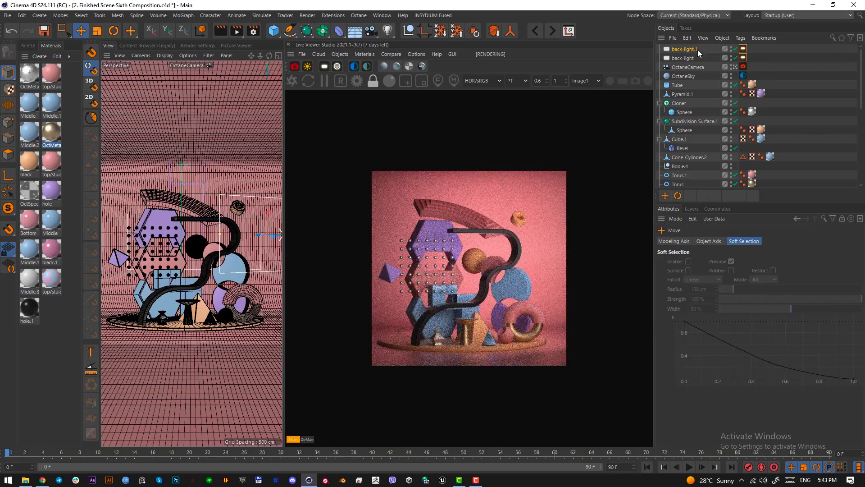
Rename the duplicated light as key-light
click(743, 48)
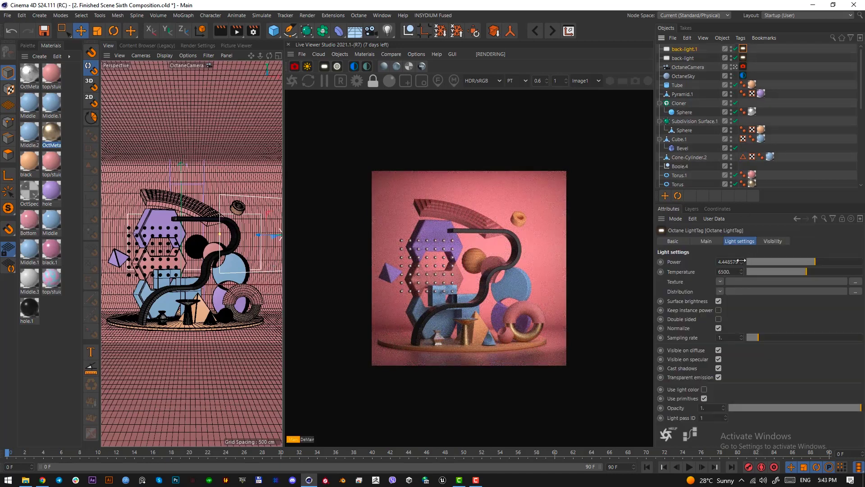
double_click(686, 49)
text(key)
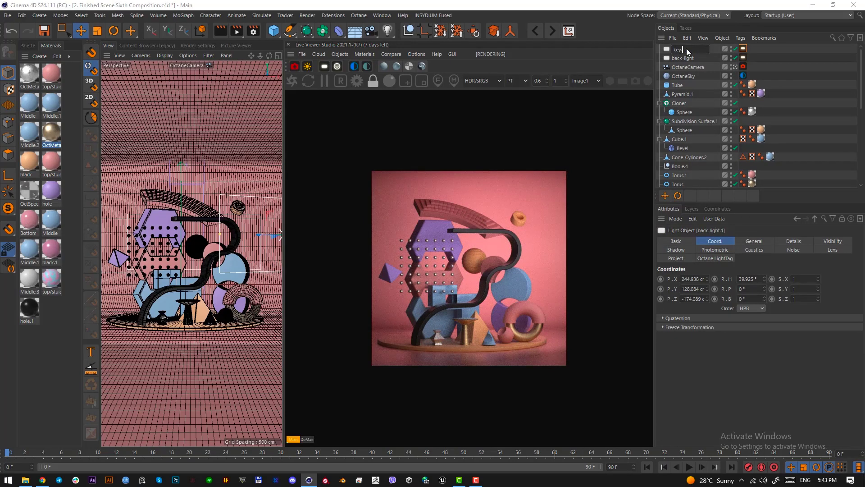
text(-light)
Try key-light powers of 8 and 10, settle on 8.5, and raise the Live Viewer render scale to 0.9
click(743, 49)
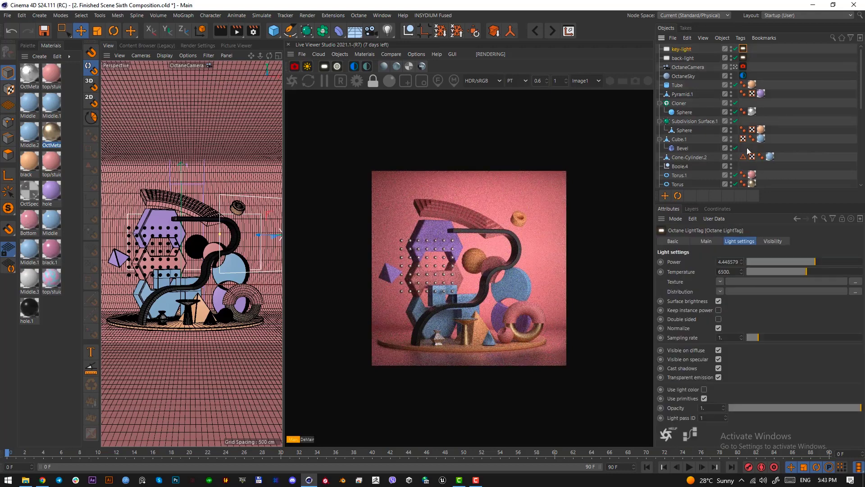
click(728, 261)
text(8)
key(Return)
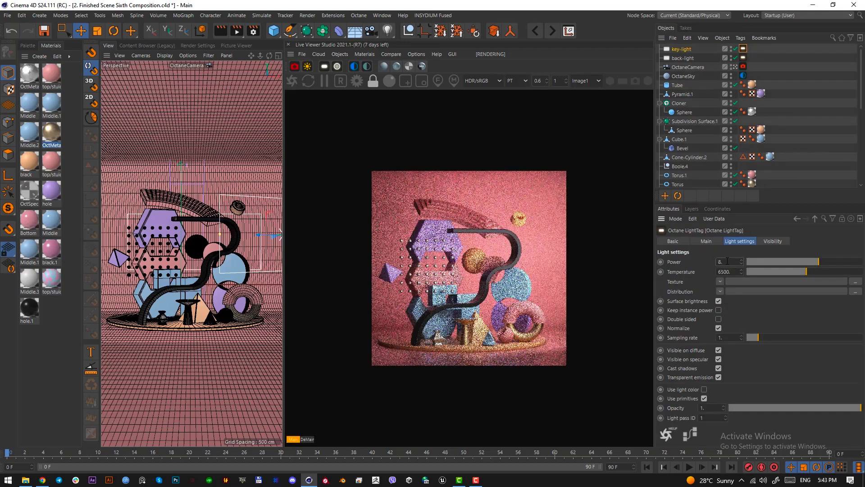
text(10)
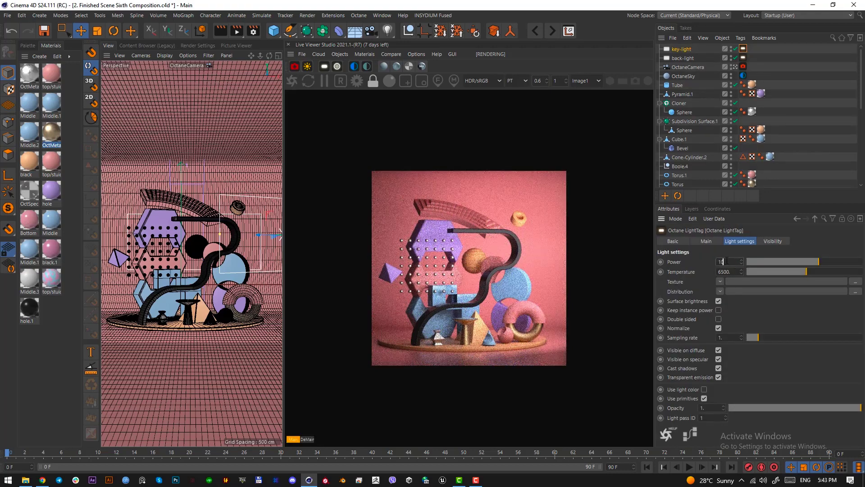
key(Return)
click(727, 261)
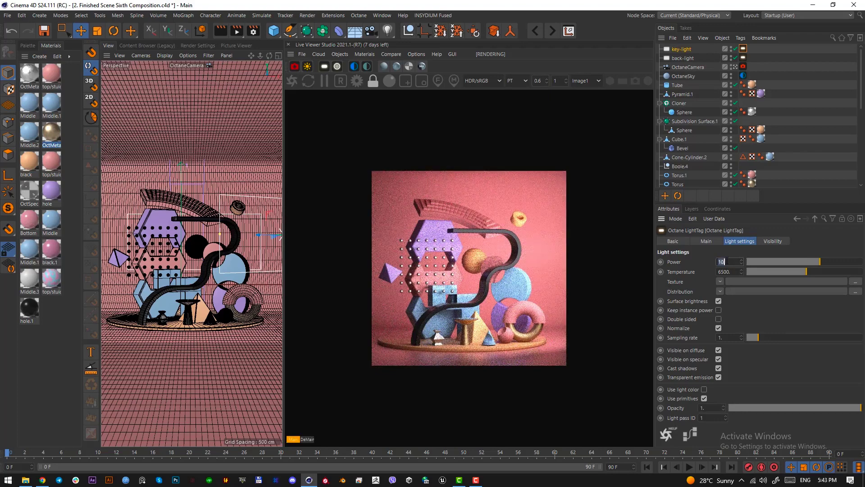
text(8.5)
key(Return)
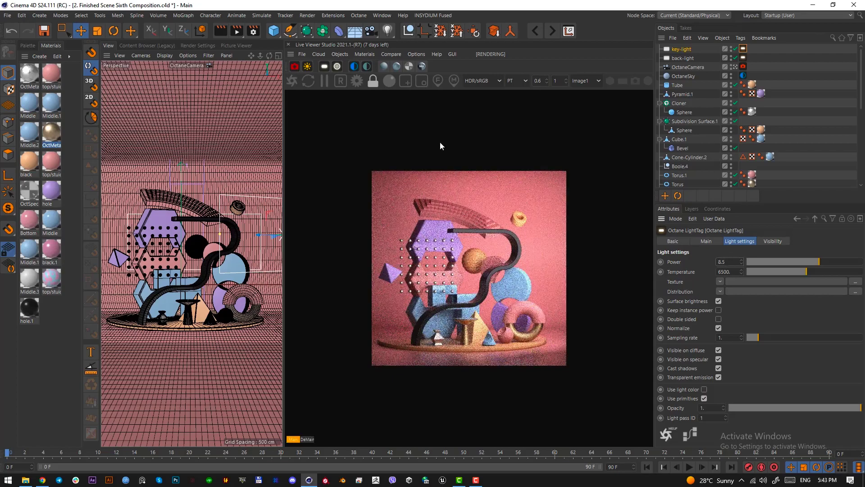
scroll(550, 81, up, 3)
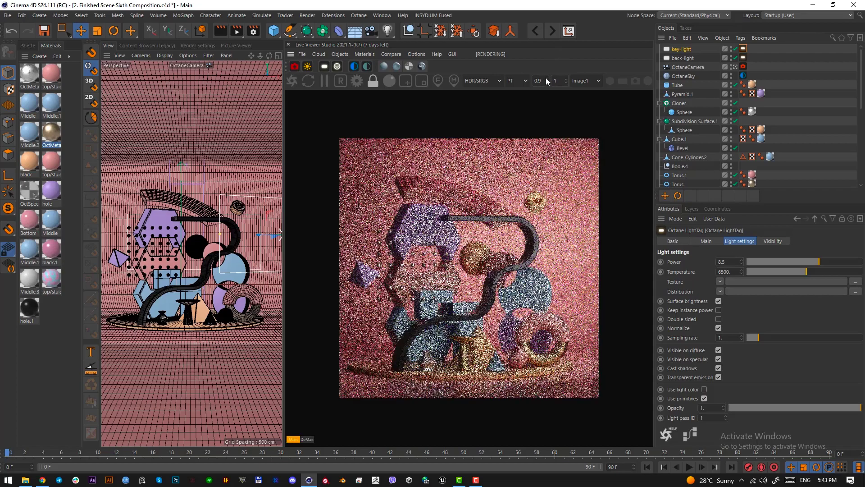
Duplicate key-light, turn the copy to a heading of about -55°, and place it at the podium's front left, about X -209 cm, Z -145 cm
click(270, 235)
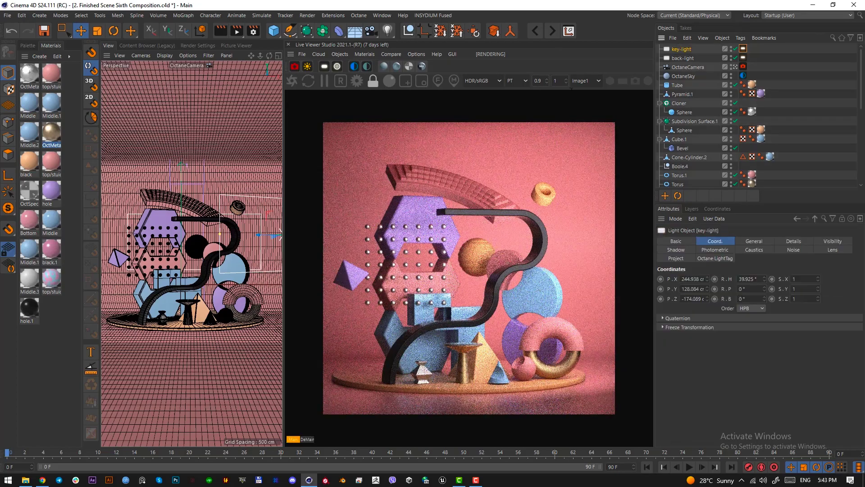
key(F2)
key(e)
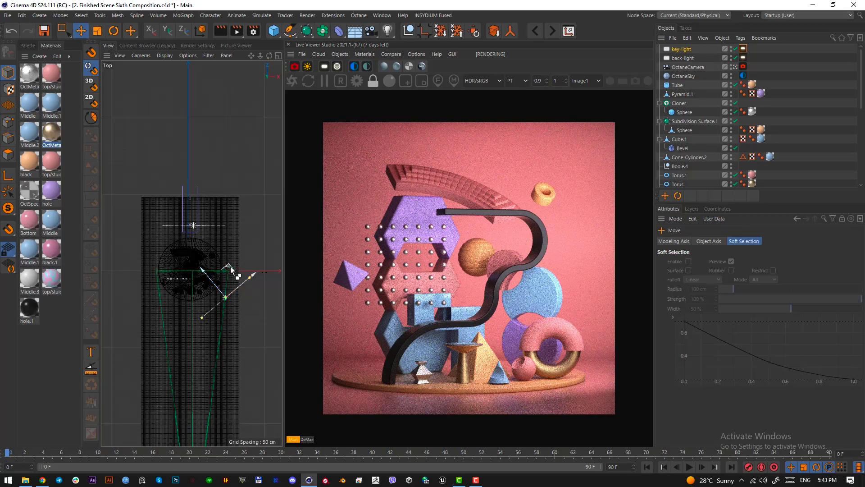
drag(230, 266, 158, 275)
key(r)
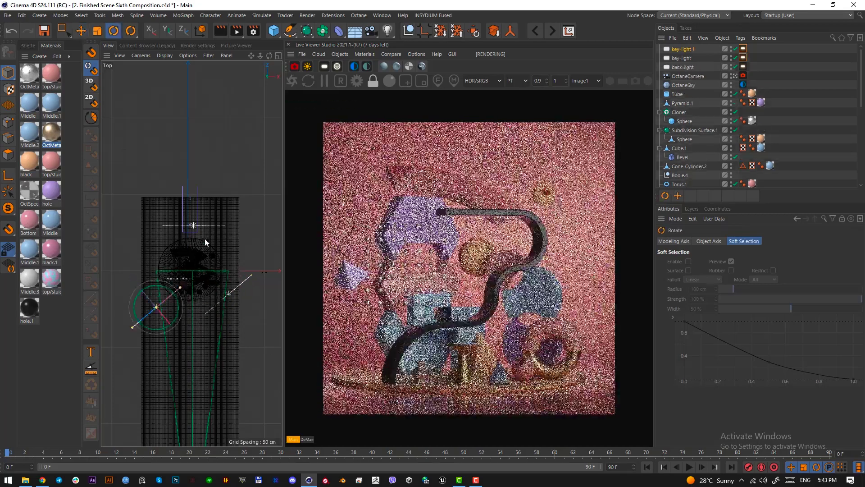
drag(205, 239, 212, 352)
key(e)
drag(233, 262, 232, 247)
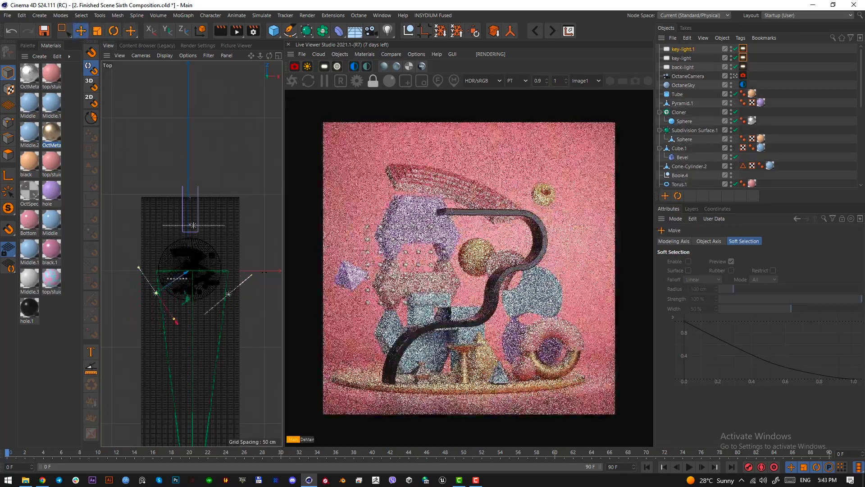
Rename the duplicated key-light as fill-light and set its Octane light power to 3
double_click(683, 49)
text(fill-light)
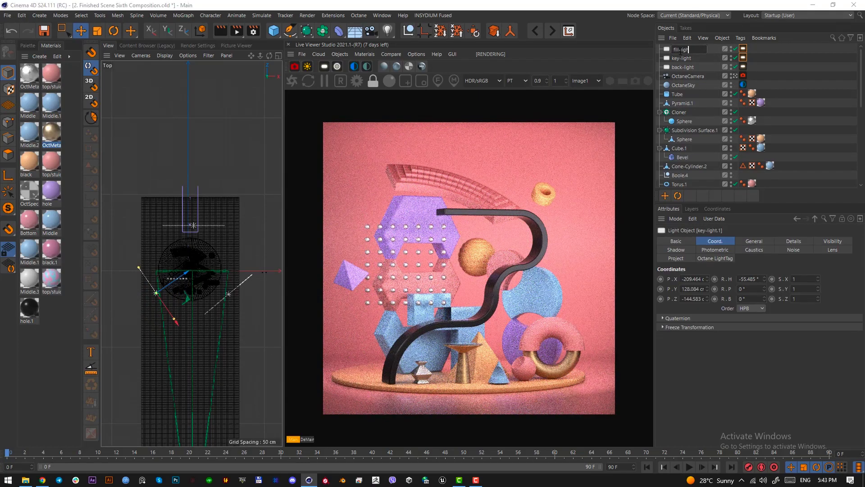
key(Return)
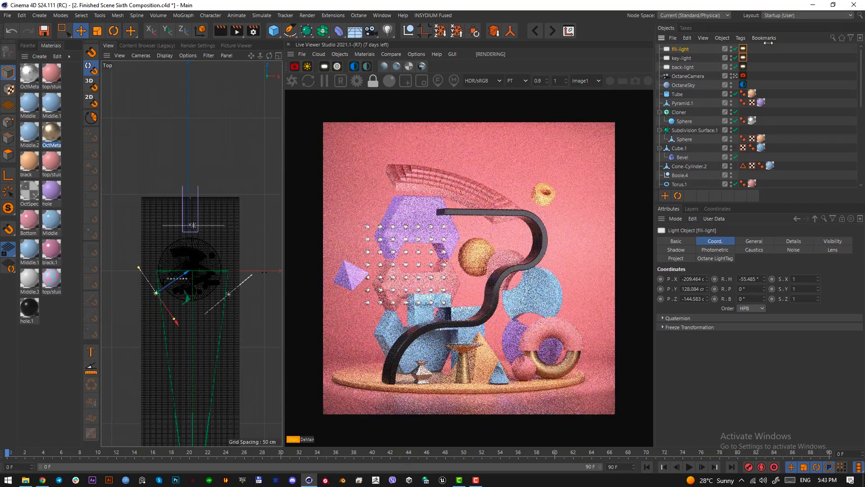
click(743, 49)
double_click(731, 262)
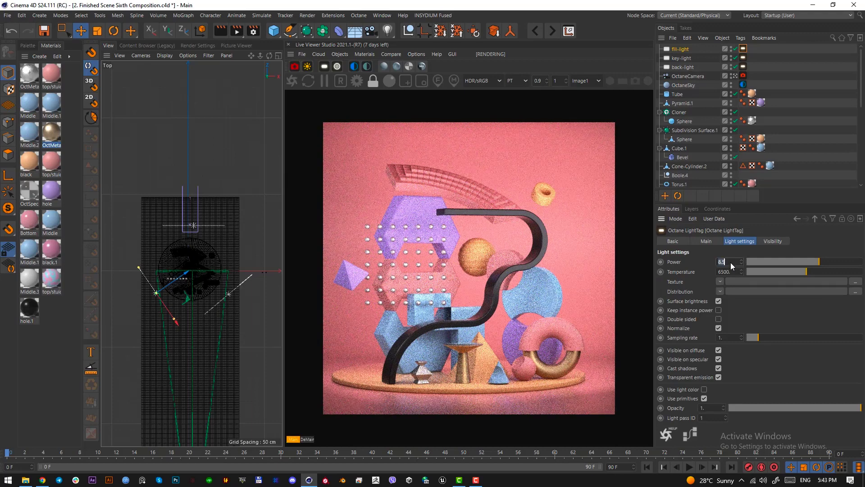
text(3)
key(Return)
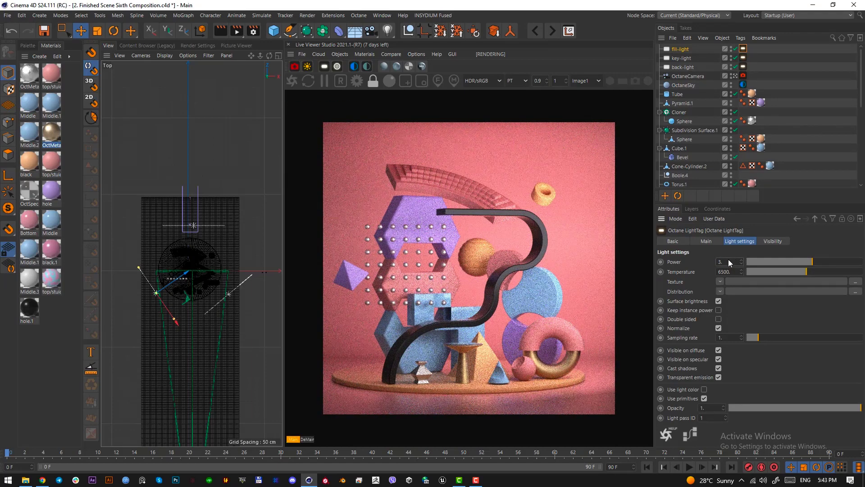
Duplicate back-light forward to the podium's centre and tilt the copy flat so it faces downward
click(675, 68)
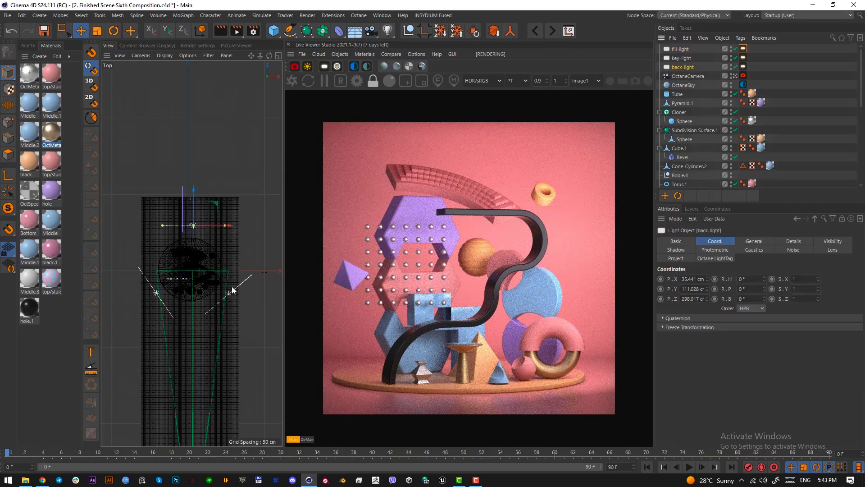
key(e)
ctrl+drag(193, 199, 194, 249)
key(r)
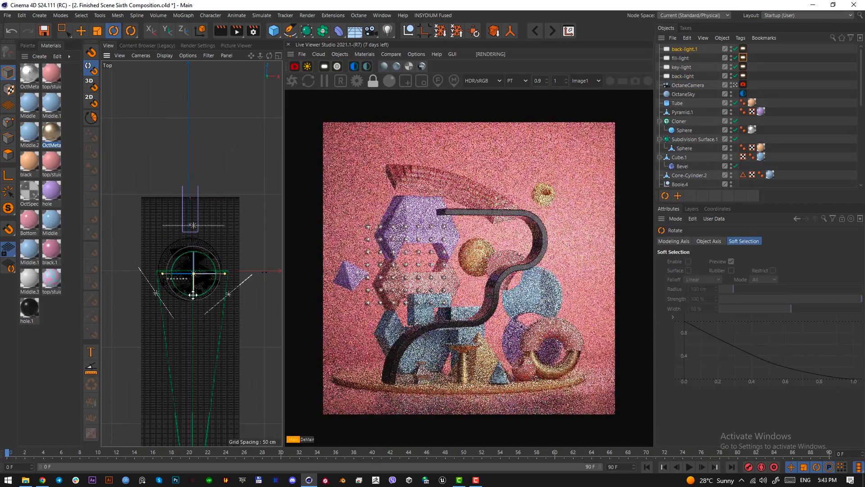
shift+drag(193, 285, 198, 189)
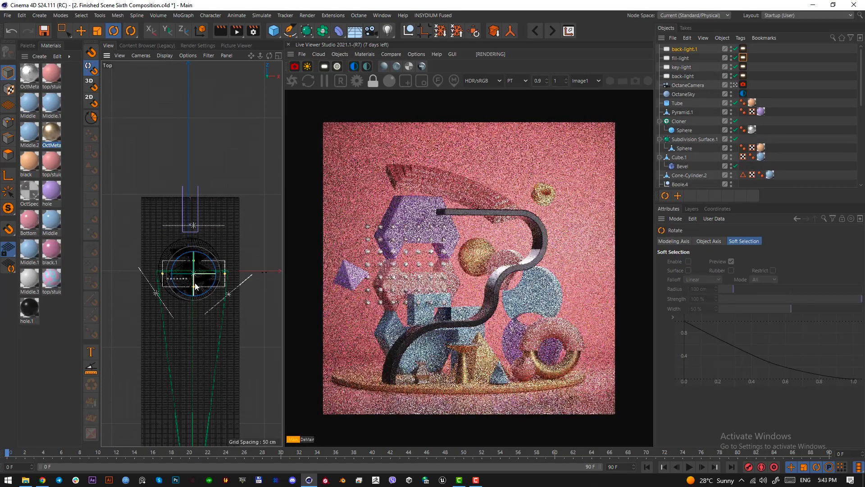
Position the horizontal back-light copy centrally over the podium and raise it above the tallest shapes as a top light
drag(194, 287, 198, 297)
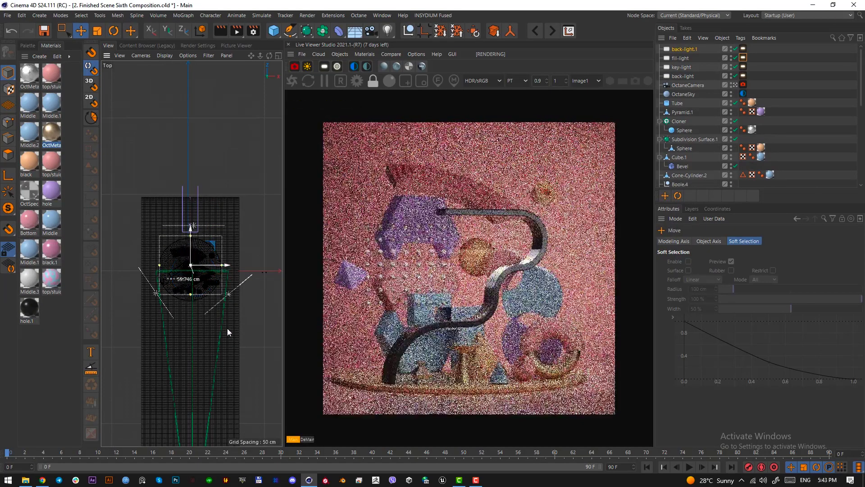
key(e)
key(F3)
drag(222, 337, 219, 331)
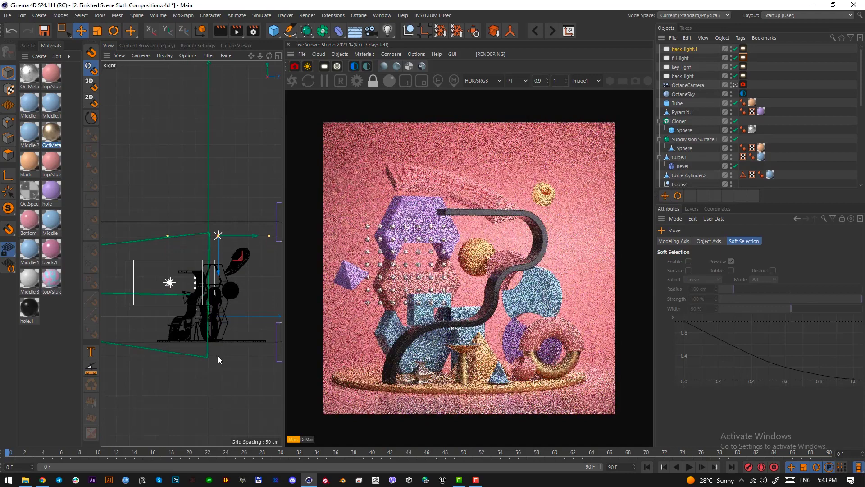
key(F1)
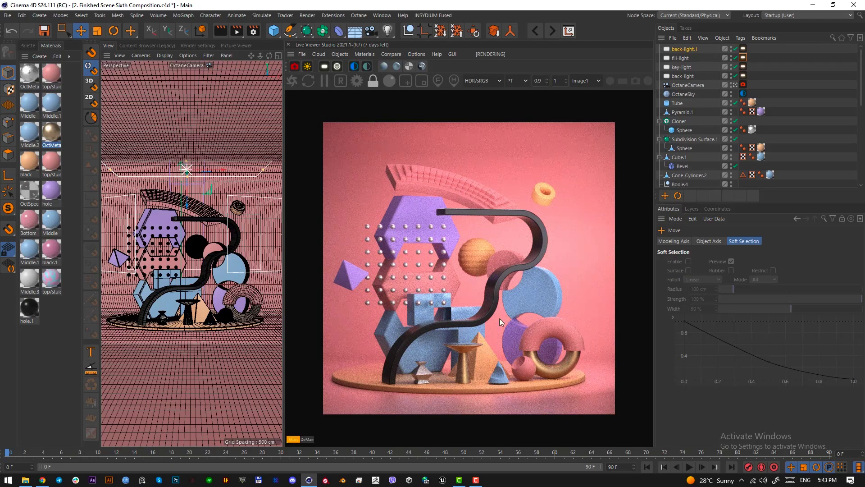
Open the Camera Imager settings of OctaneCamera's Octane camera tag
click(743, 85)
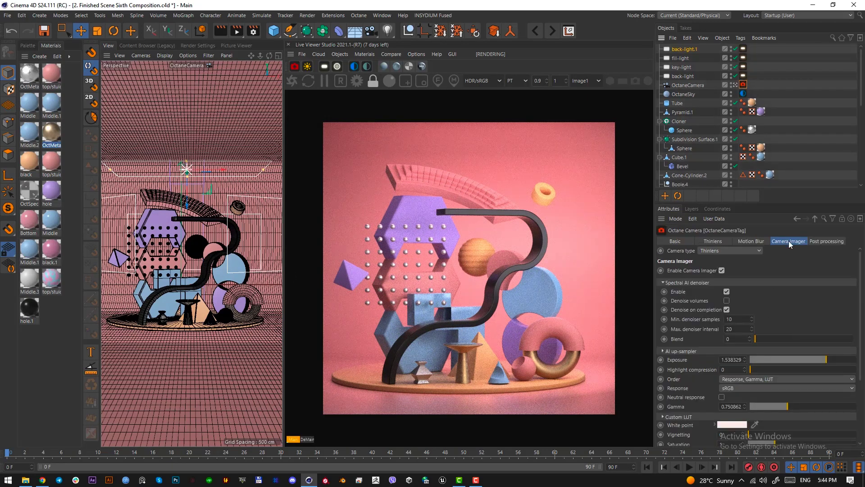